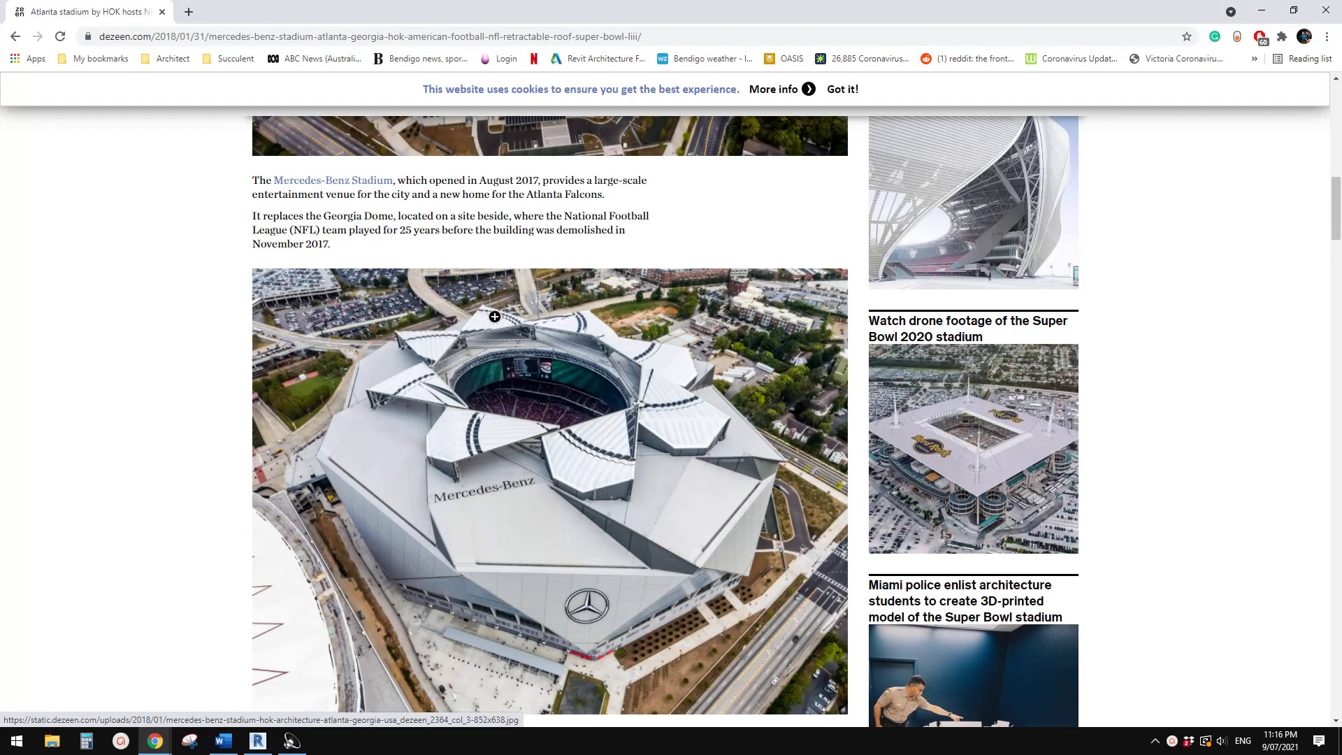
- Examine the photos of the Mercedes-Benz Stadium in the article, comparing the open and closed states of its petal roof
scroll(641, 456, down, 7)
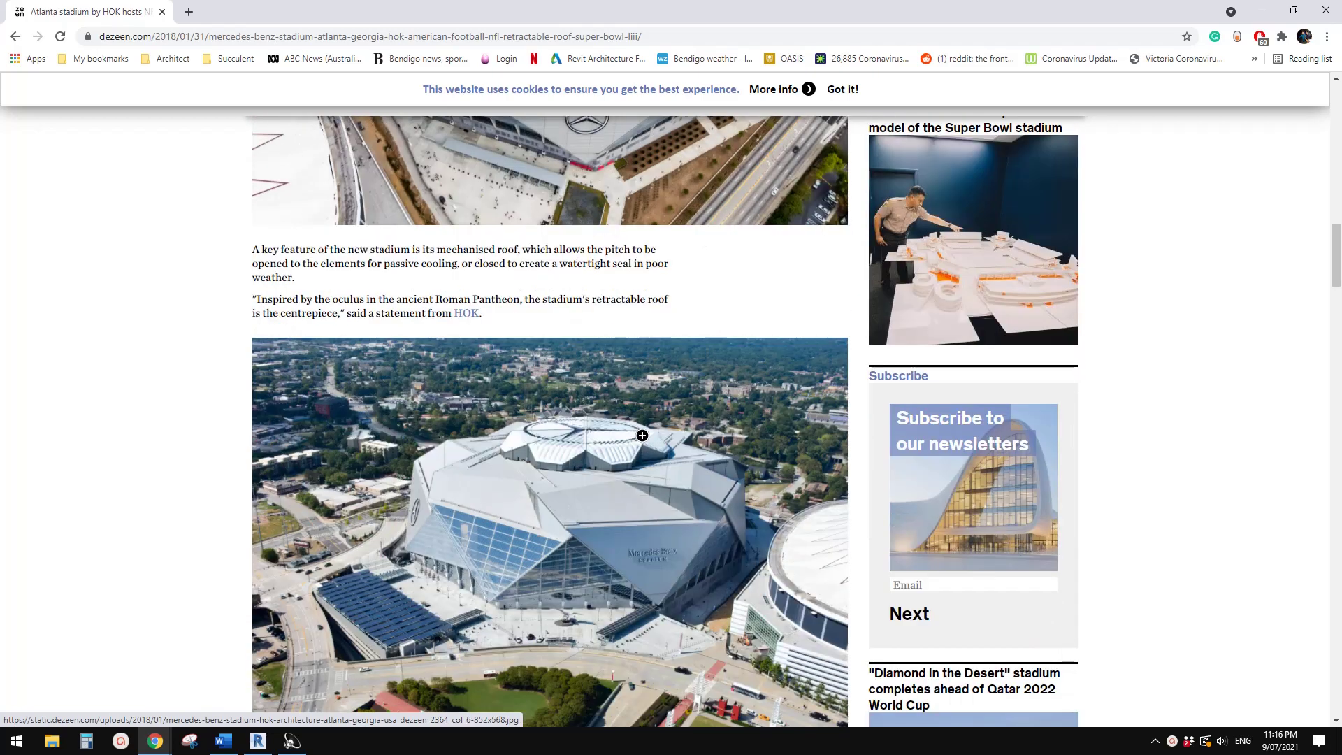
scroll(632, 464, up, 1)
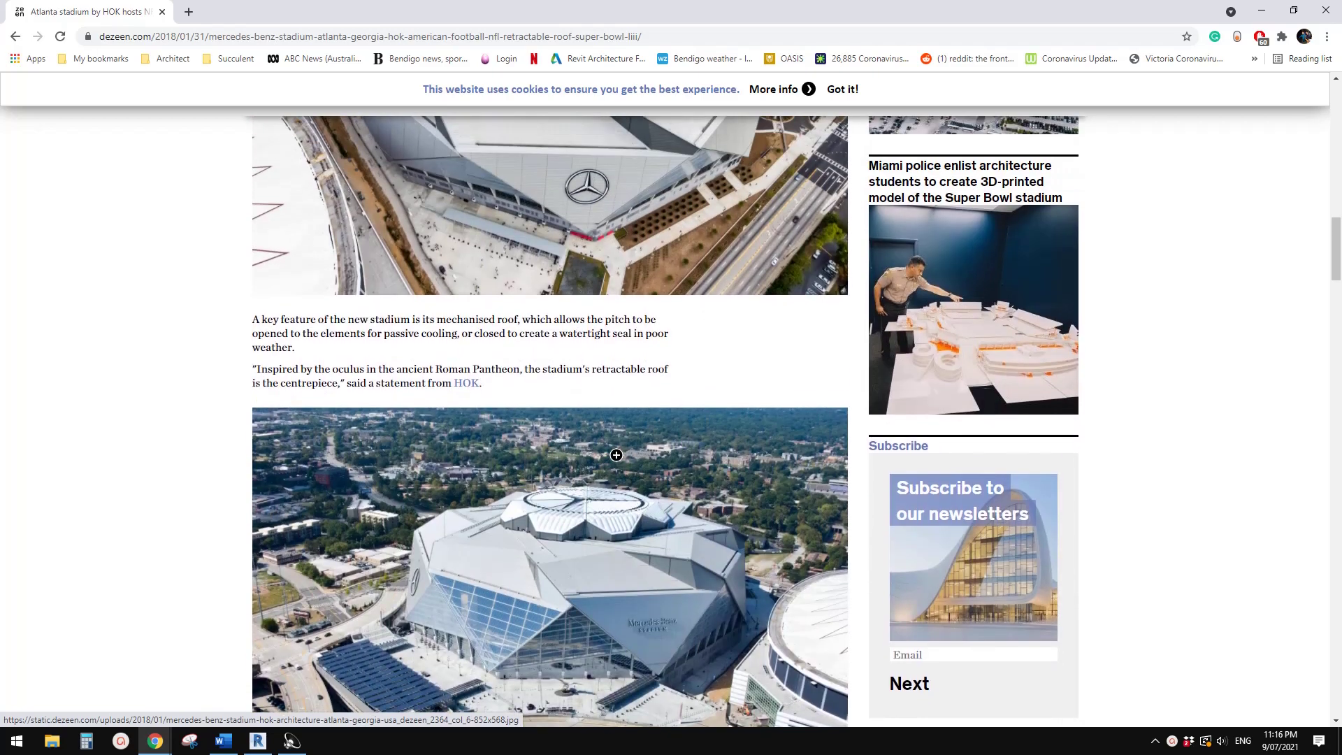
scroll(648, 489, up, 3)
scroll(648, 490, down, 2)
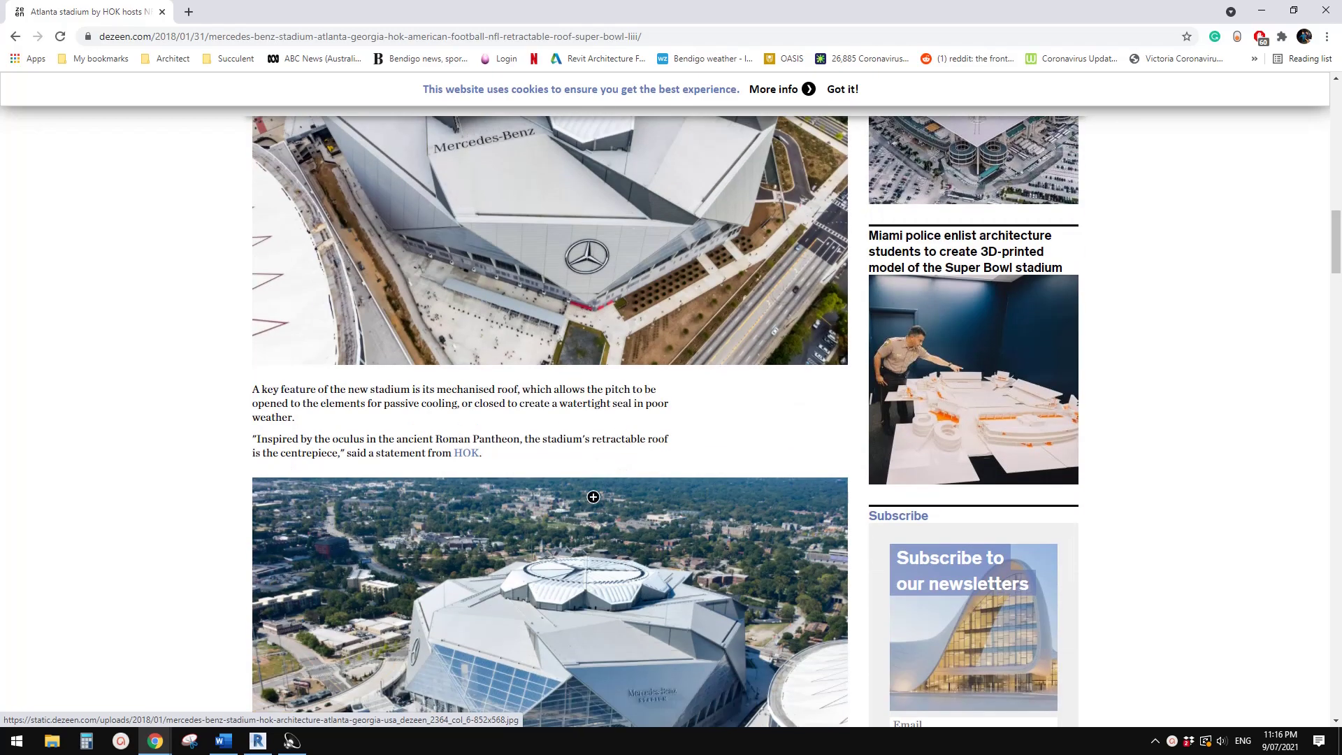
scroll(583, 216, up, 3)
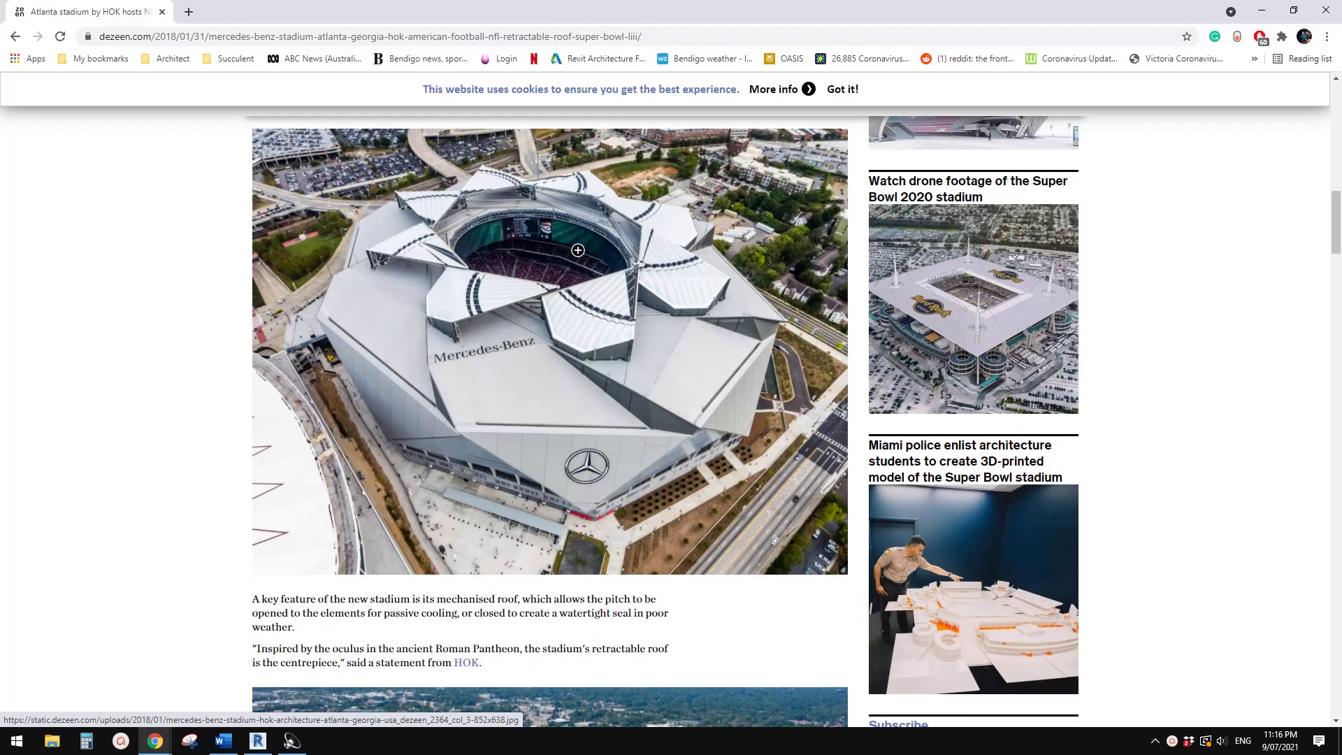
scroll(577, 250, down, 15)
scroll(565, 339, up, 5)
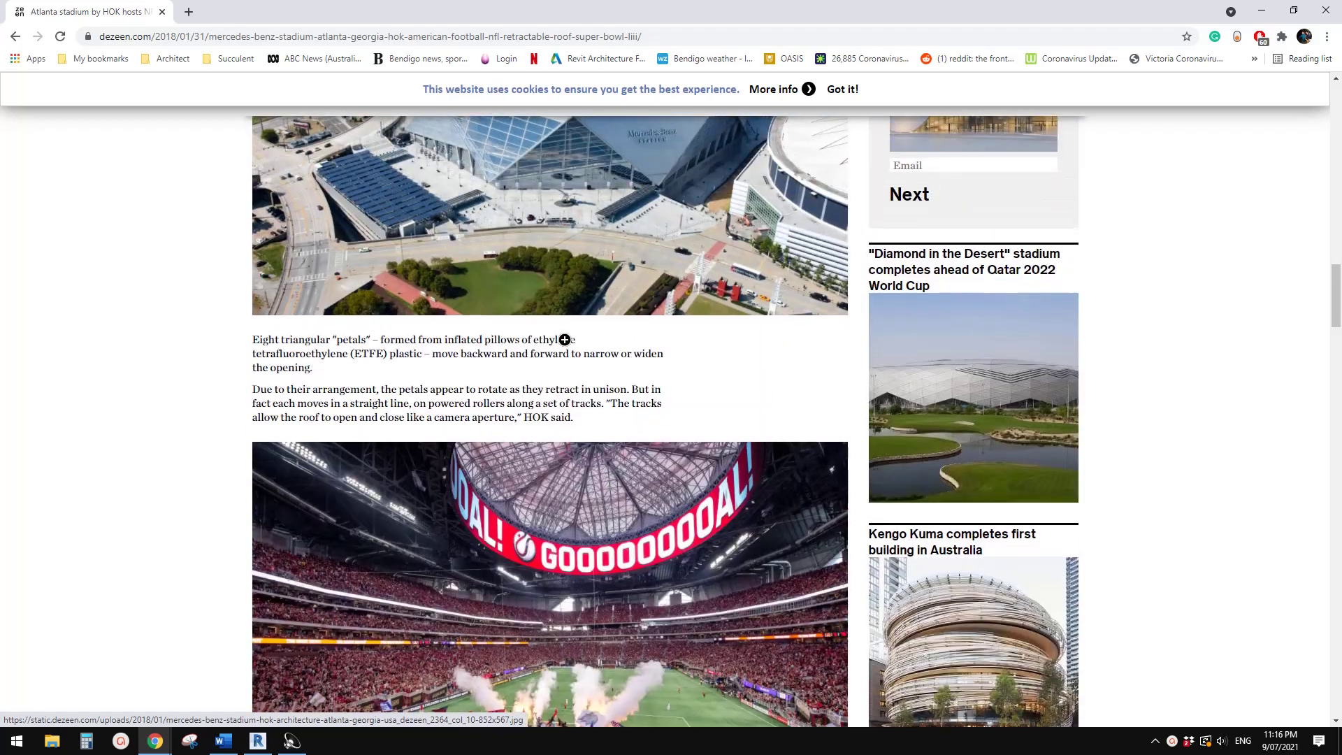
scroll(565, 343, up, 15)
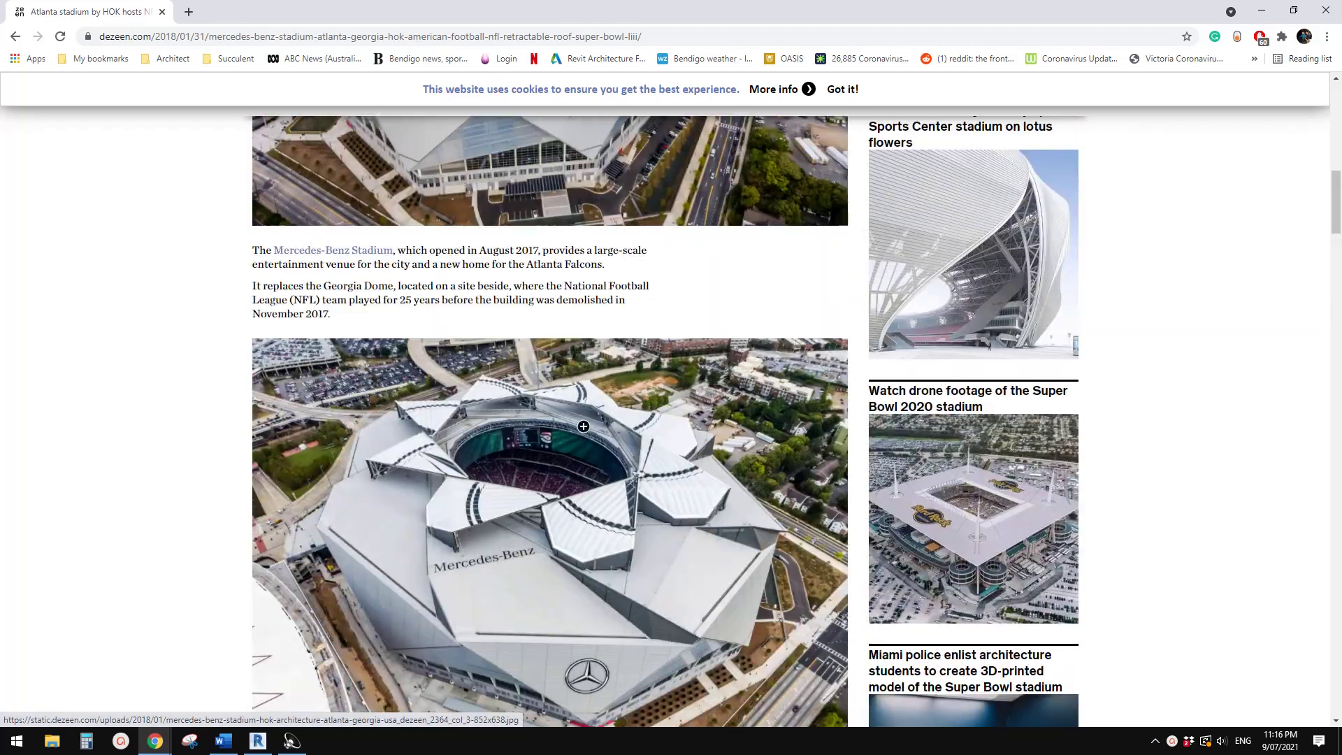
scroll(583, 425, down, 7)
scroll(591, 455, up, 4)
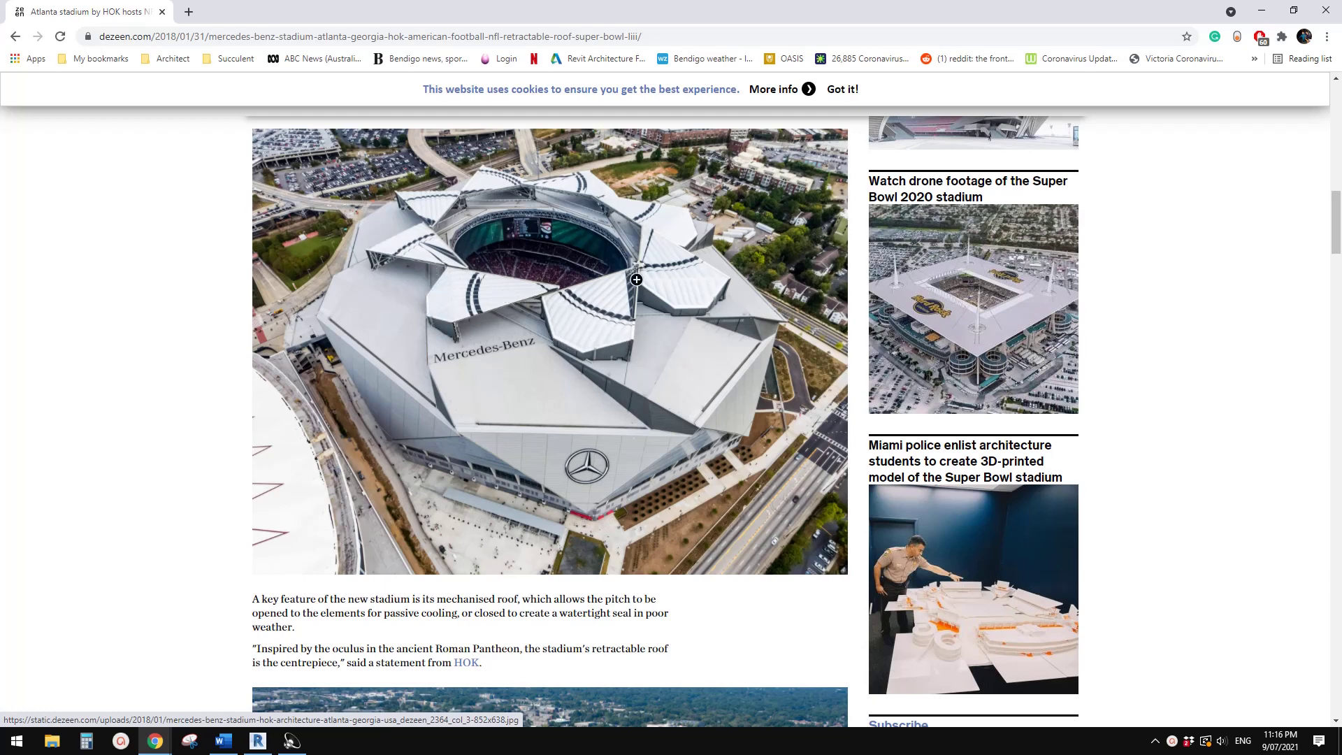
- Switch to Revit and create a new family from the Metric Generic Model Adaptive.rft template
click(258, 741)
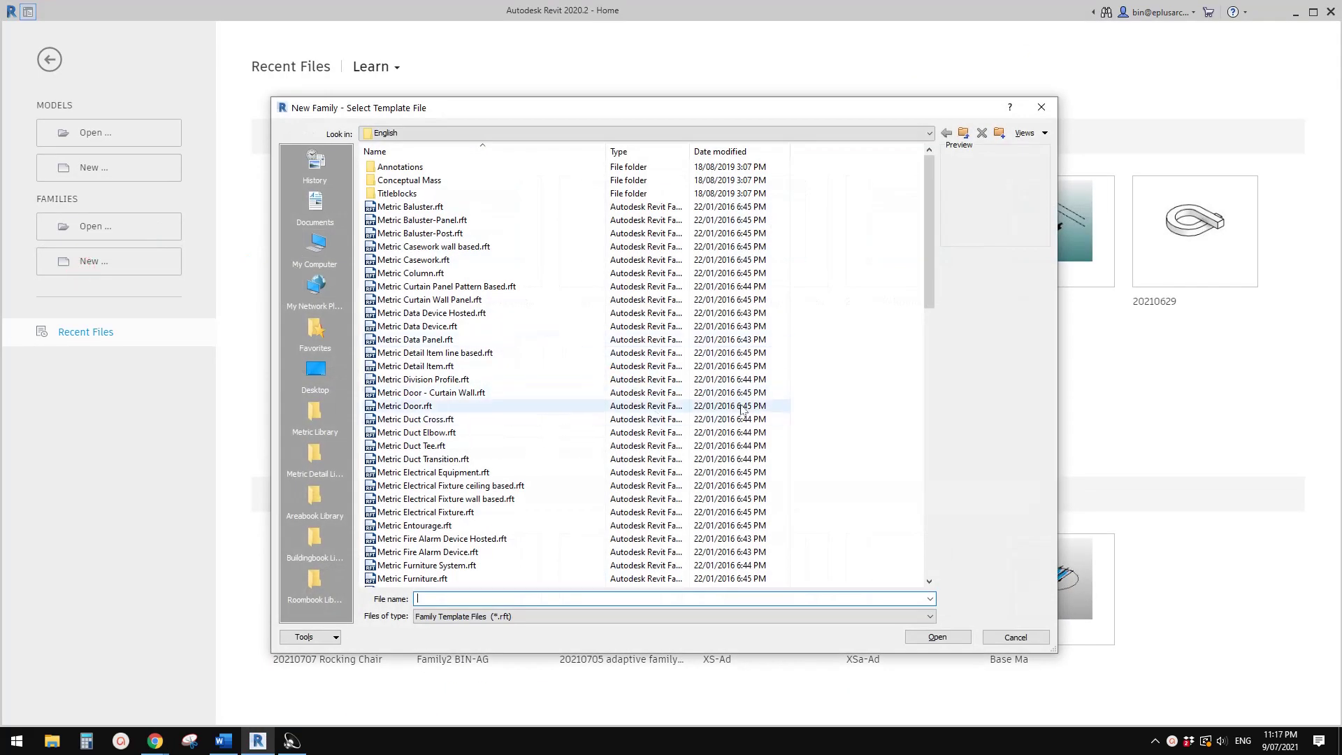
scroll(928, 347, down, 1)
scroll(929, 347, down, 9)
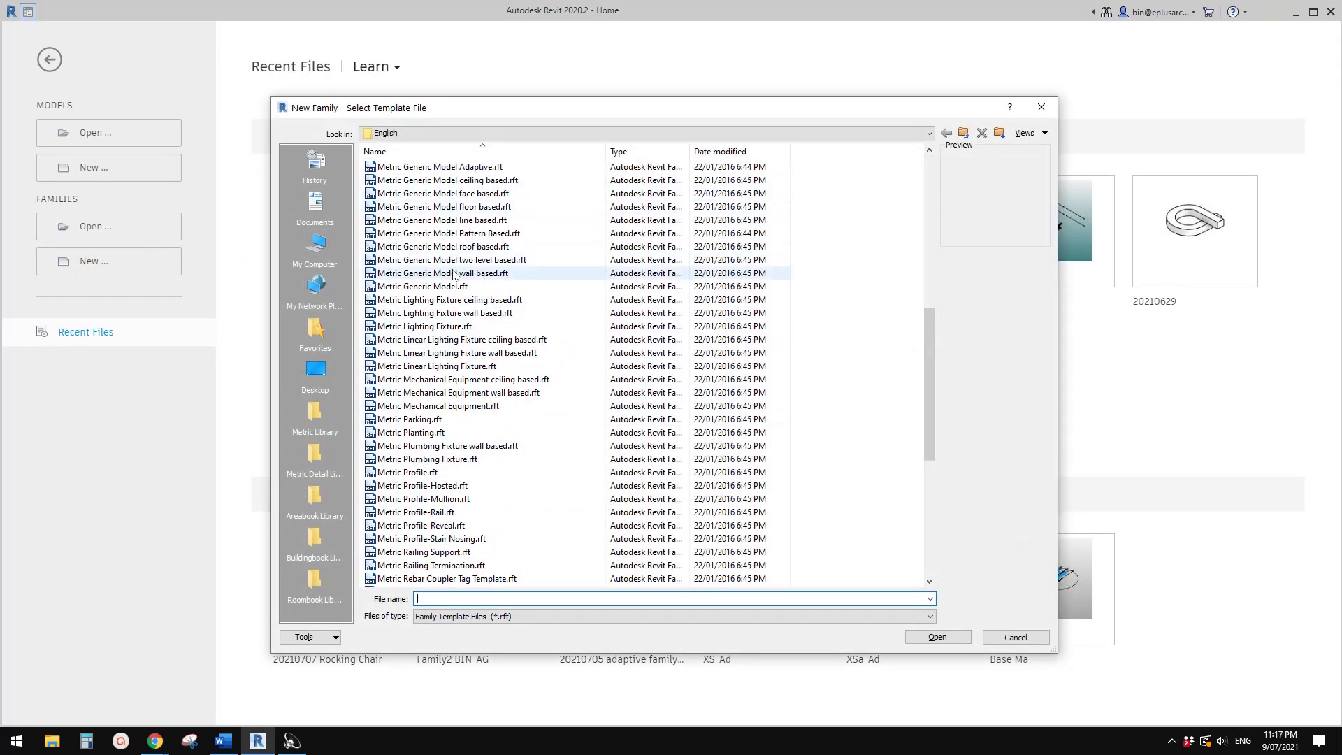
click(445, 170)
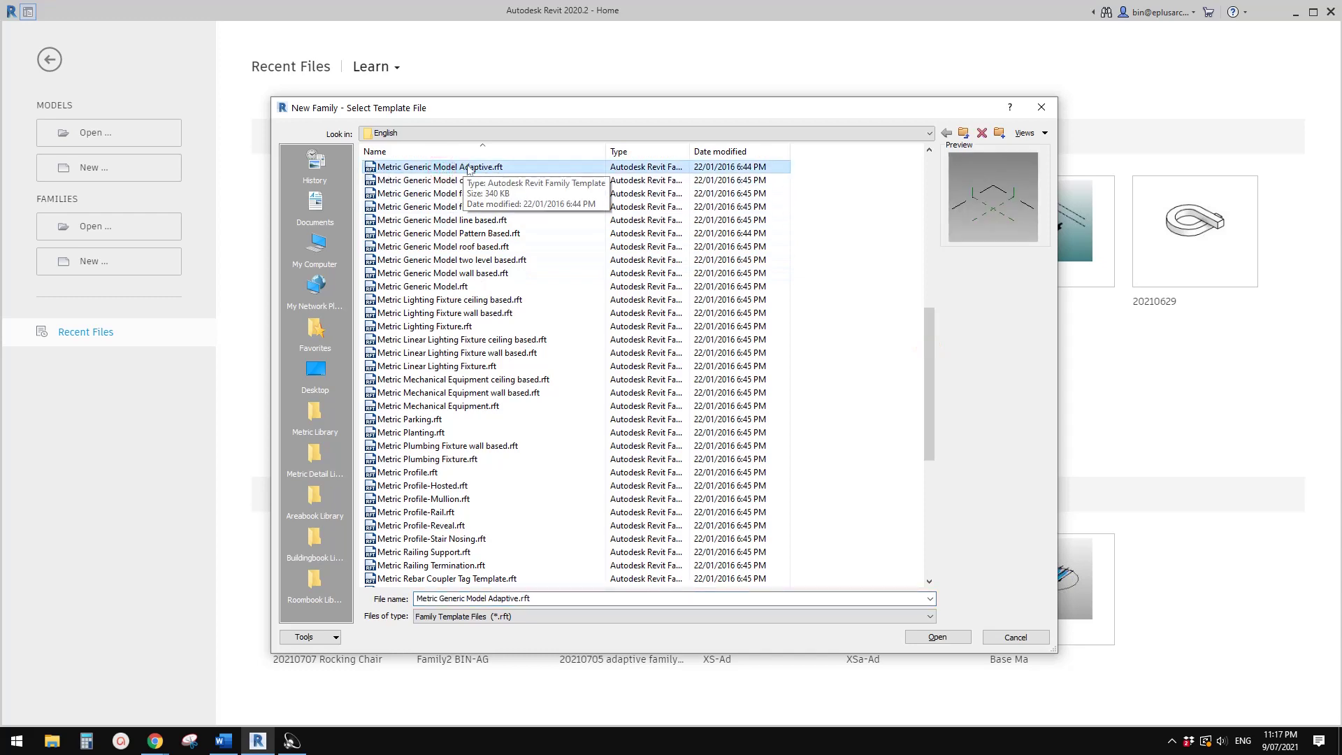
click(937, 637)
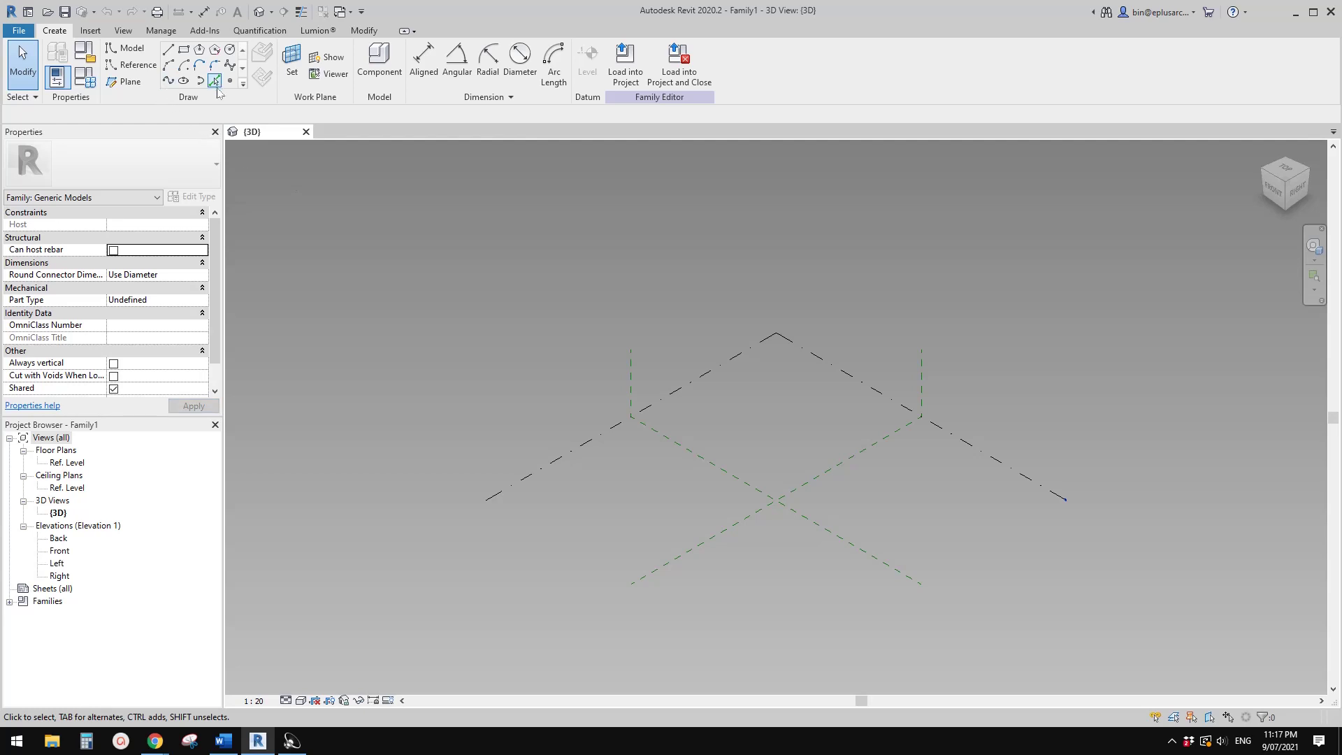
- Place a reference point on the Ref. Level behind the centre planes and make it adaptive
click(230, 81)
click(780, 433)
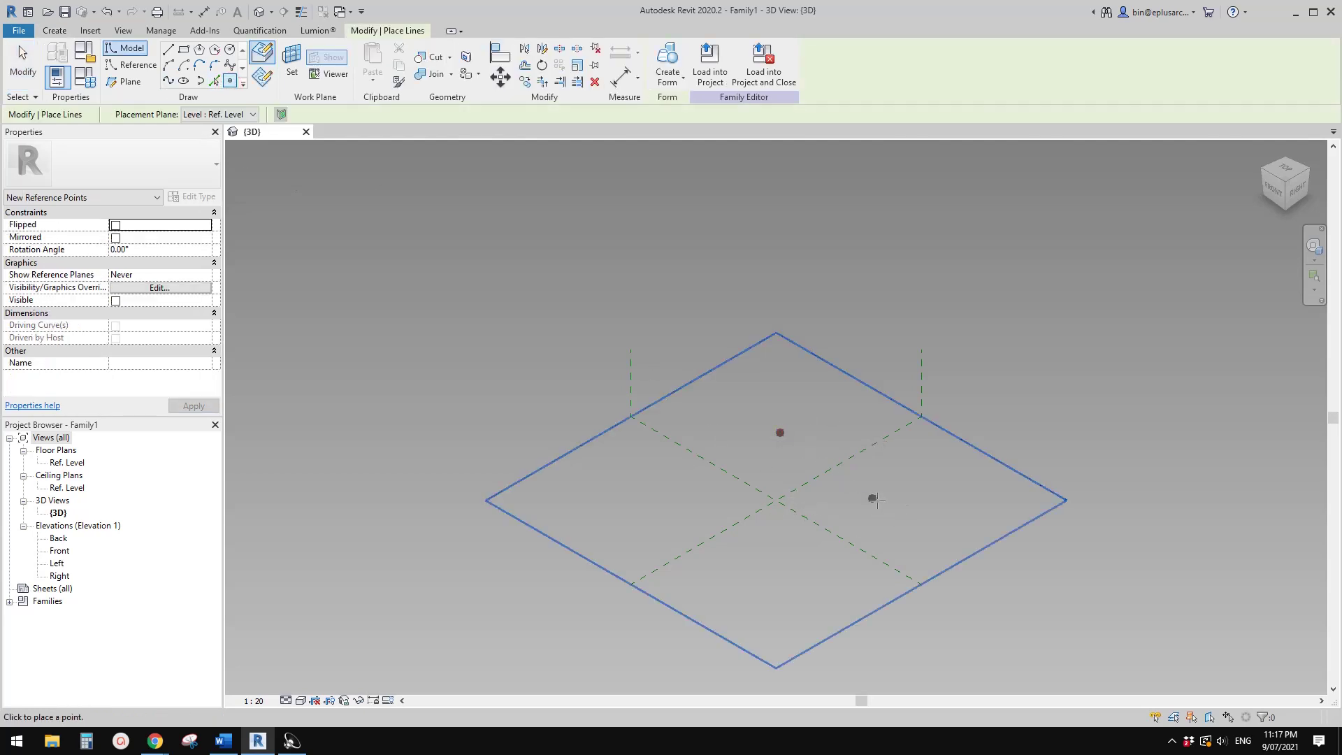
key(Escape)
click(779, 433)
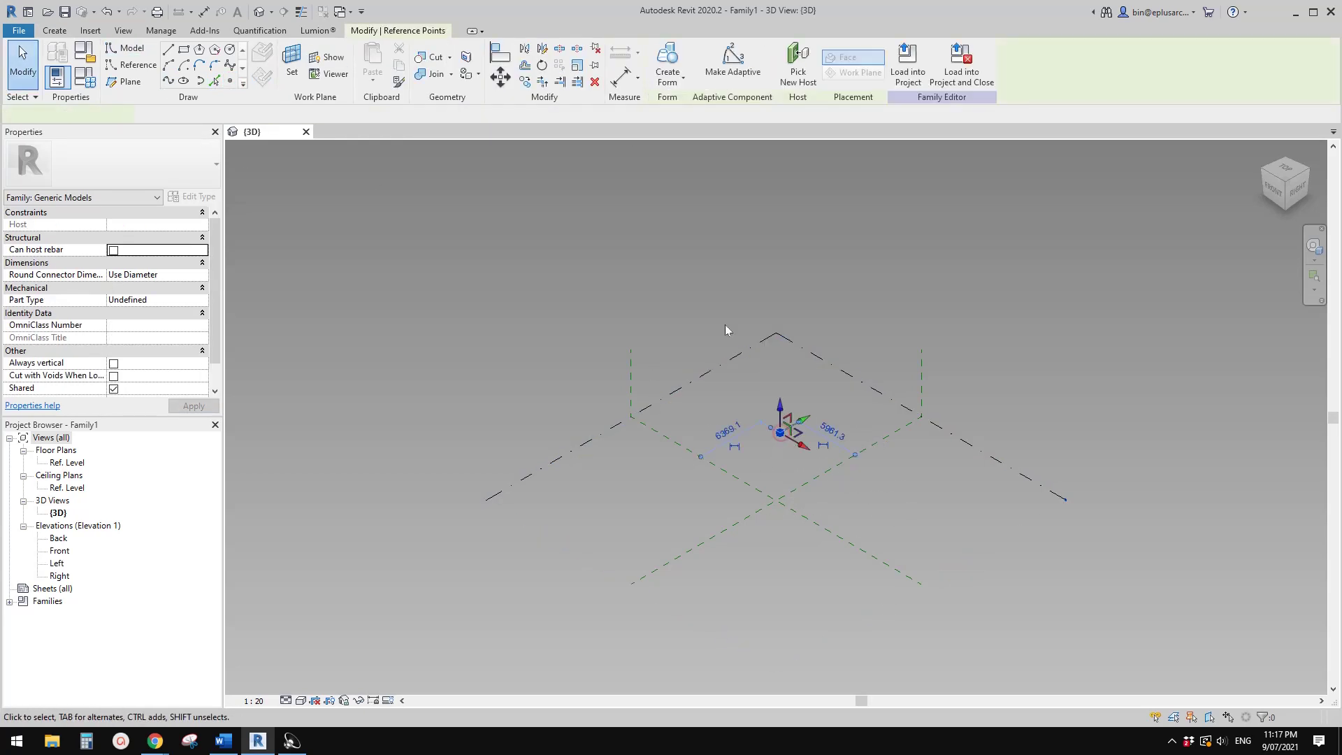
click(747, 74)
scroll(804, 440, up, 5)
key(Escape)
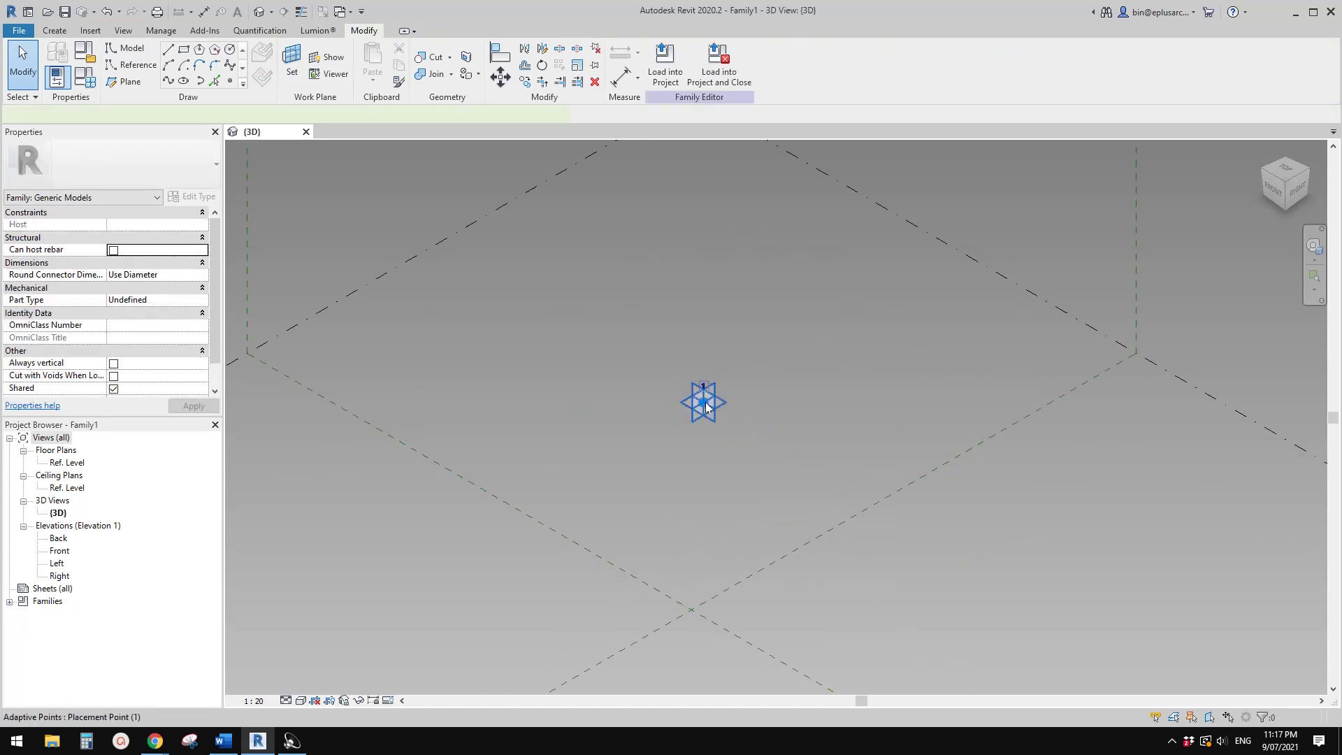
click(705, 404)
shift+middle_drag(705, 403, 602, 393)
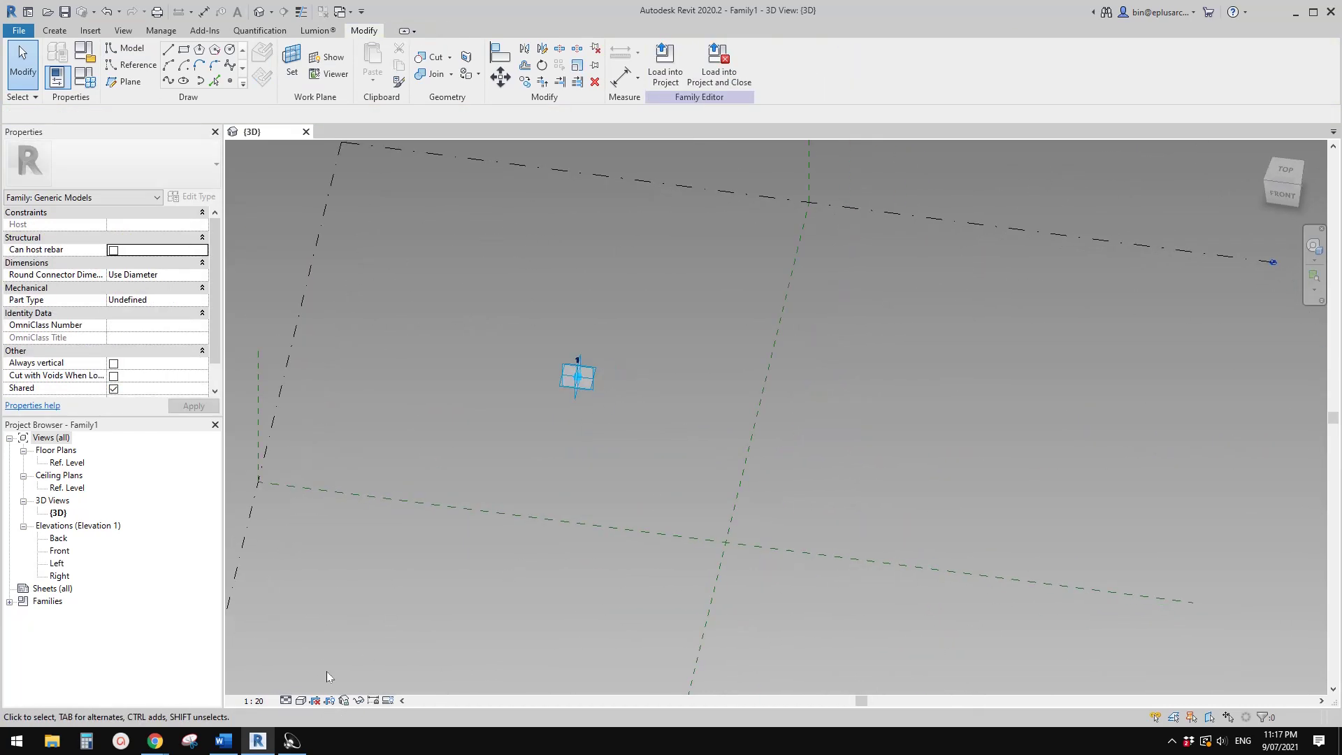
- Switch to the Atlanta stadium article in Chrome and bring the open-roof photo fully into view
mouse_move(155, 739)
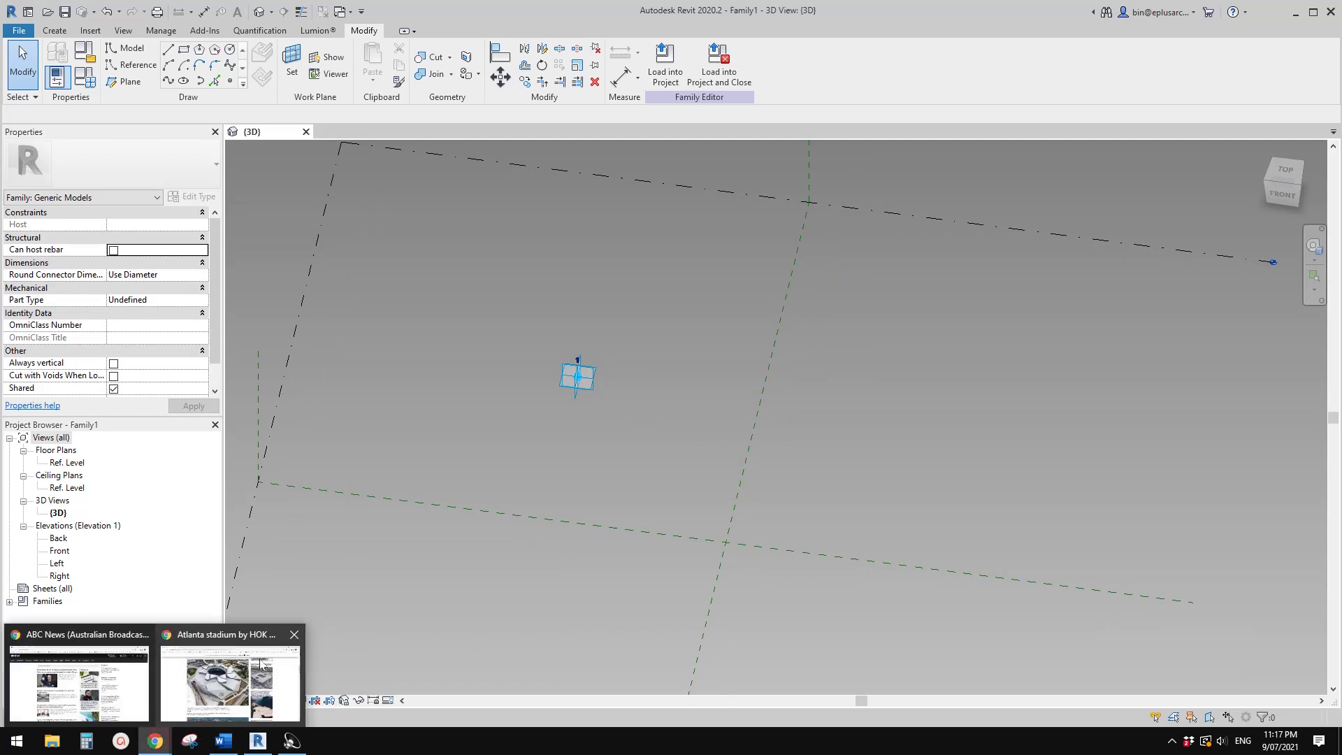
click(261, 664)
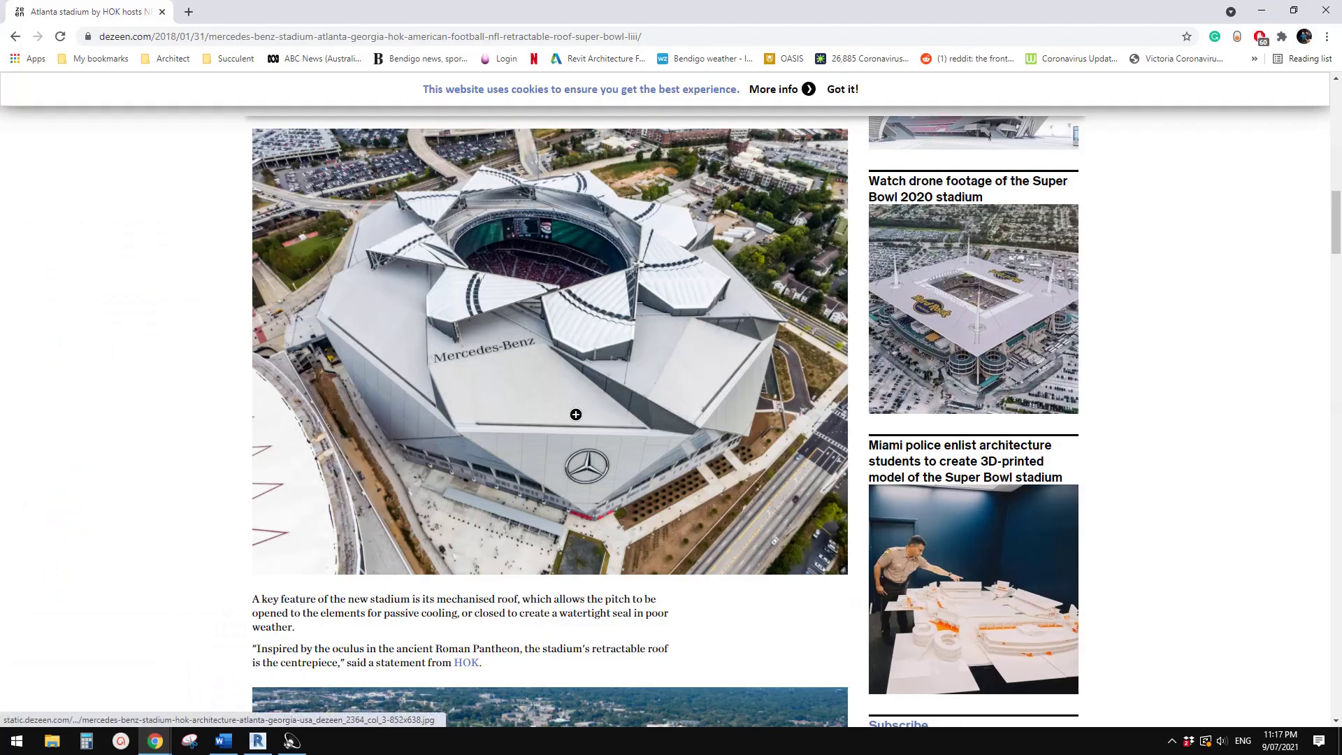
scroll(575, 415, down, 3)
scroll(578, 412, up, 4)
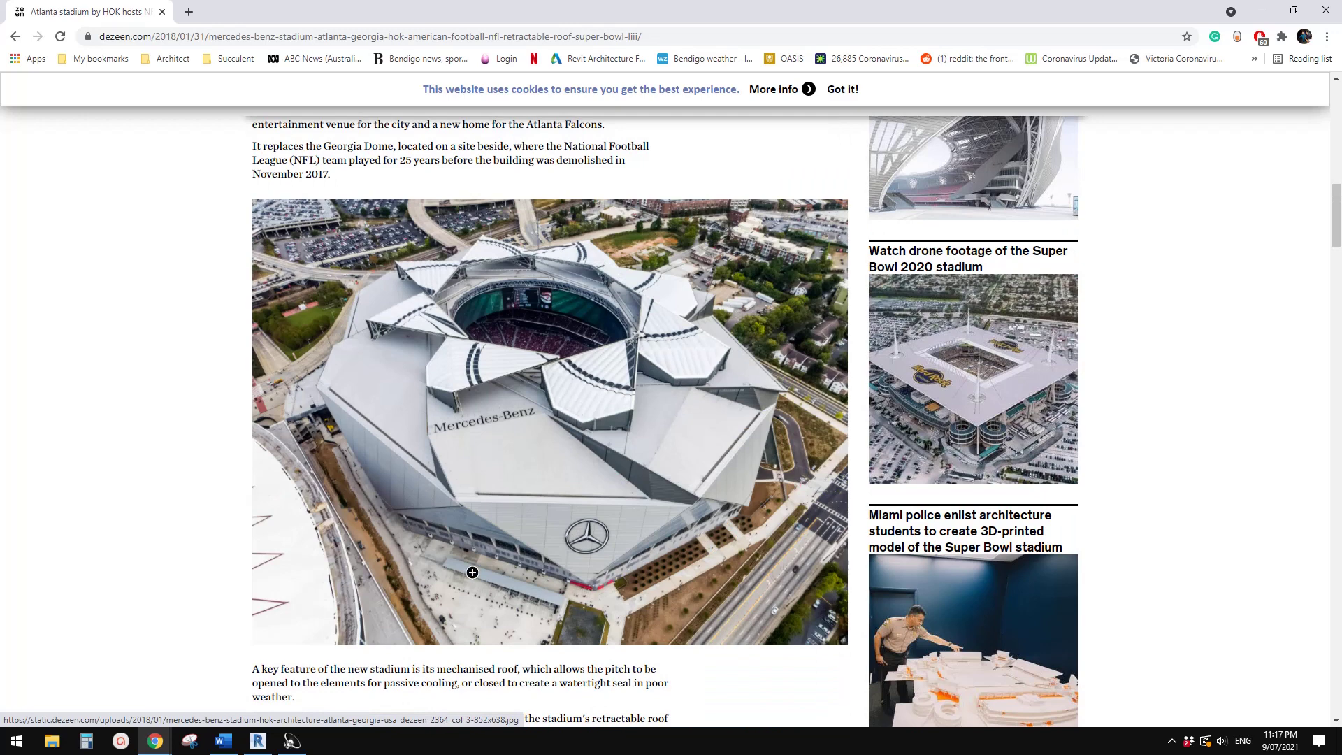
- Capture the open-roof stadium photo with Snipping Tool and outline the front roof petal in magenta
click(189, 741)
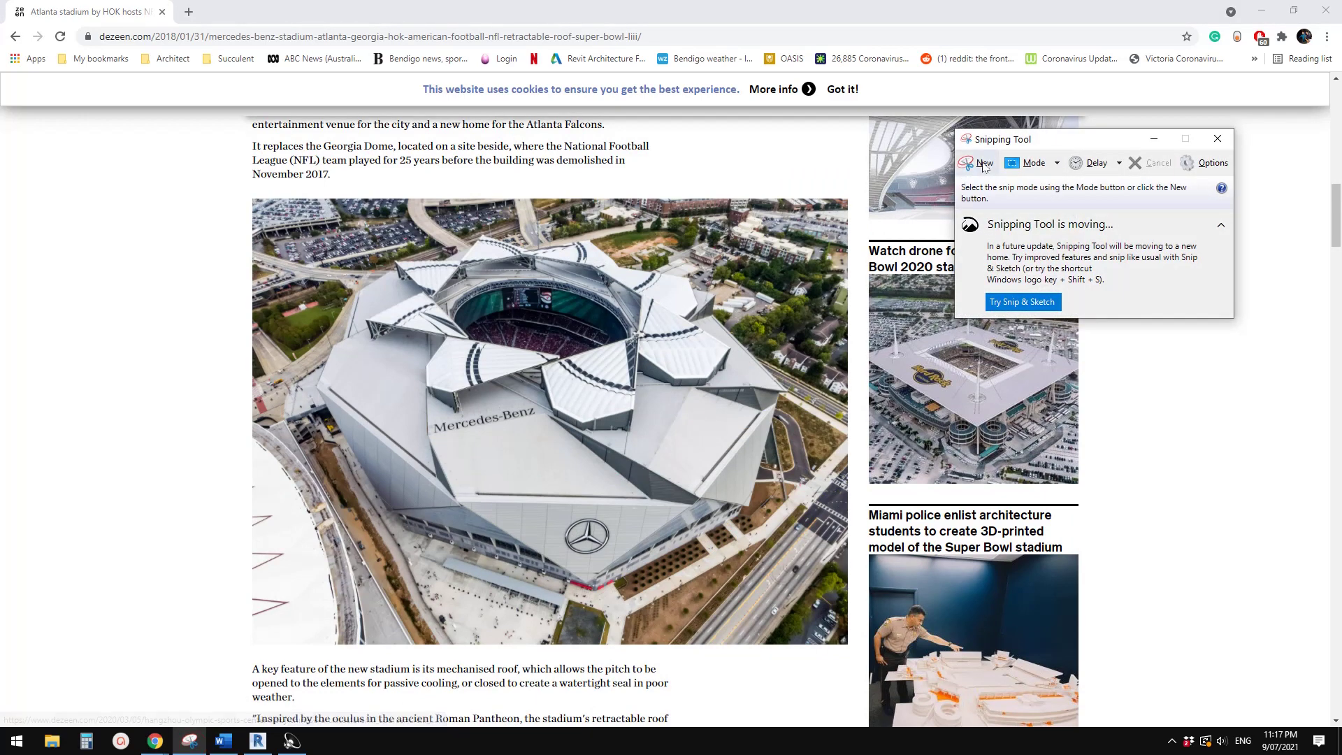
click(984, 164)
drag(500, 291, 801, 505)
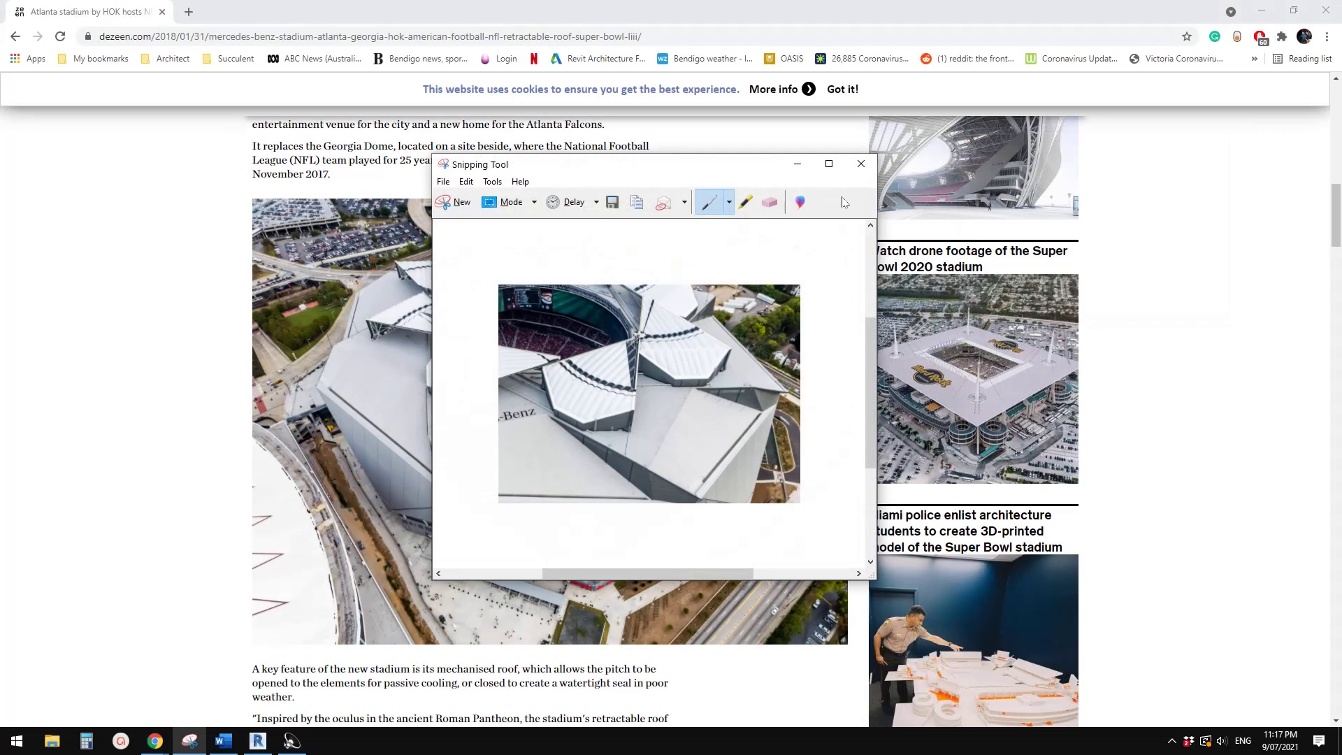
click(447, 205)
drag(321, 223, 832, 536)
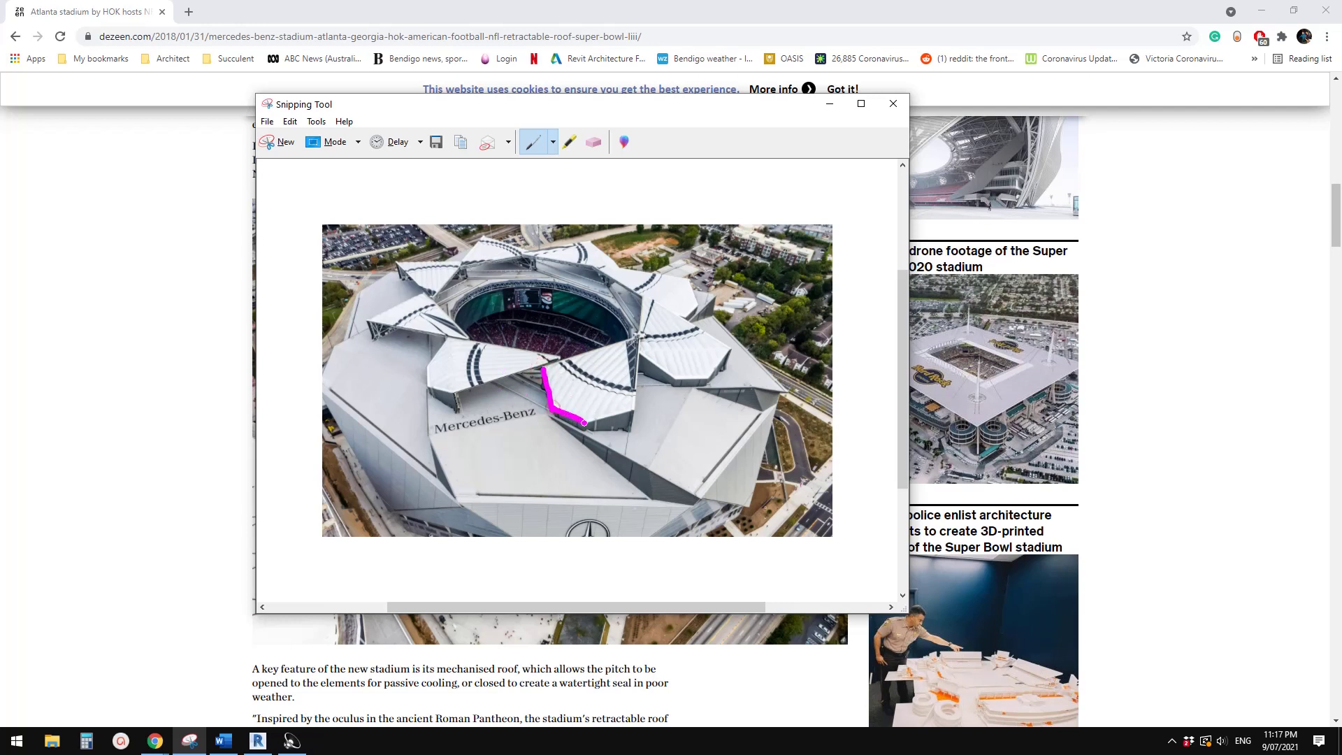
mouse_move(640, 415)
mouse_down()
mouse_move(643, 333)
mouse_move(550, 364)
mouse_up()
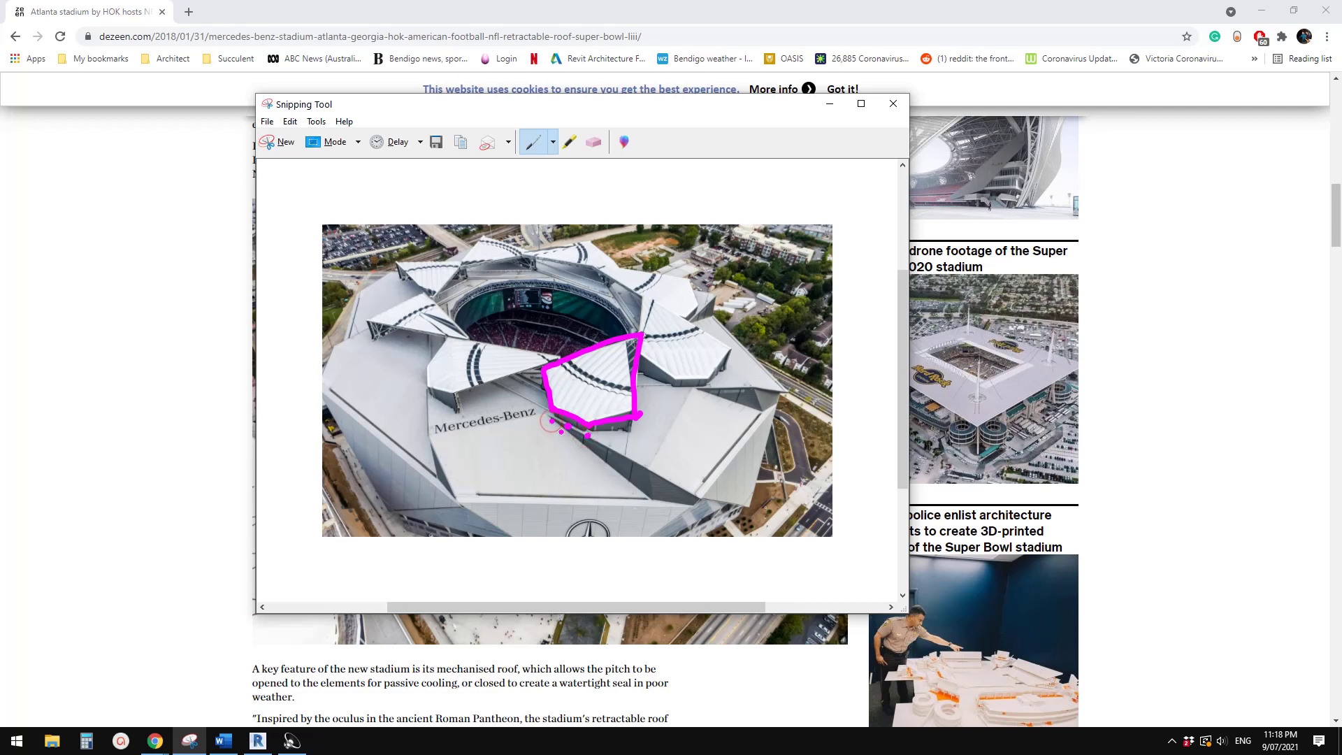
- Switch to Revit and place a reference point hosted on the adaptive point's vertical, front-facing reference plane
click(258, 741)
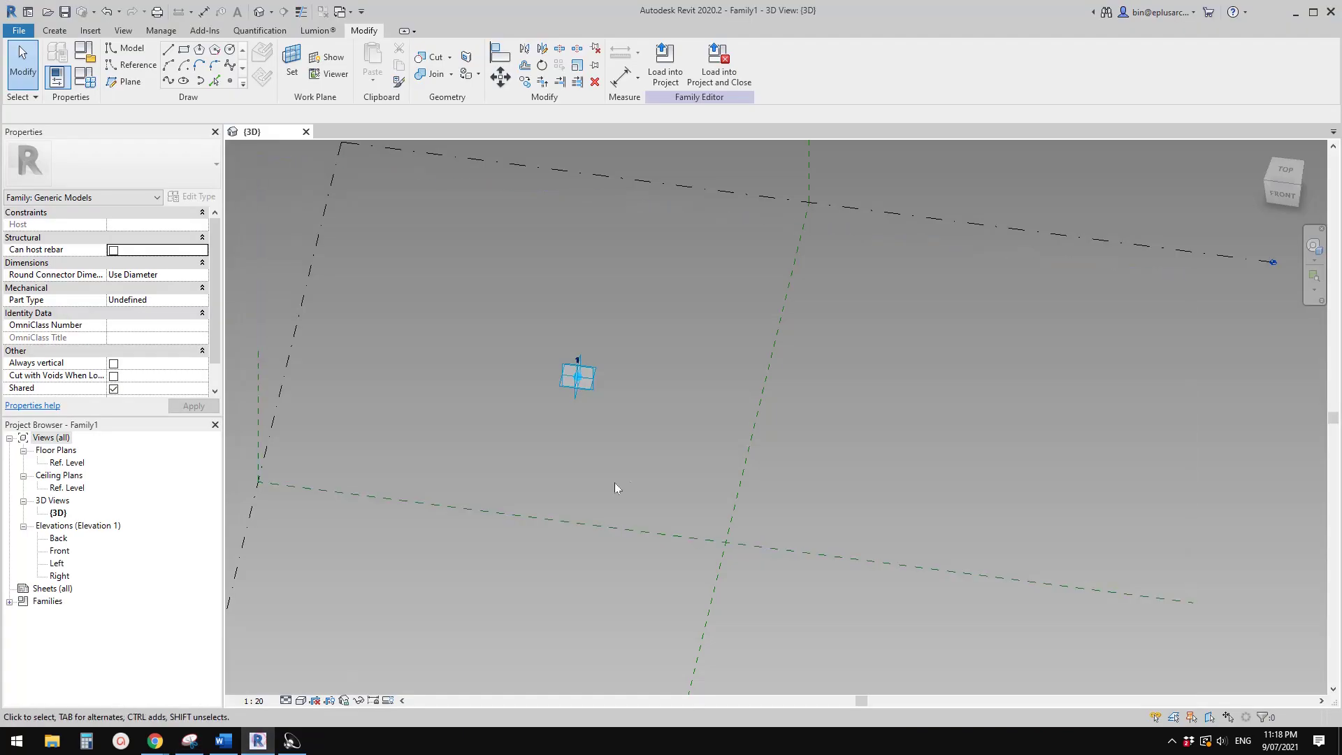
shift+middle_drag(601, 405, 534, 392)
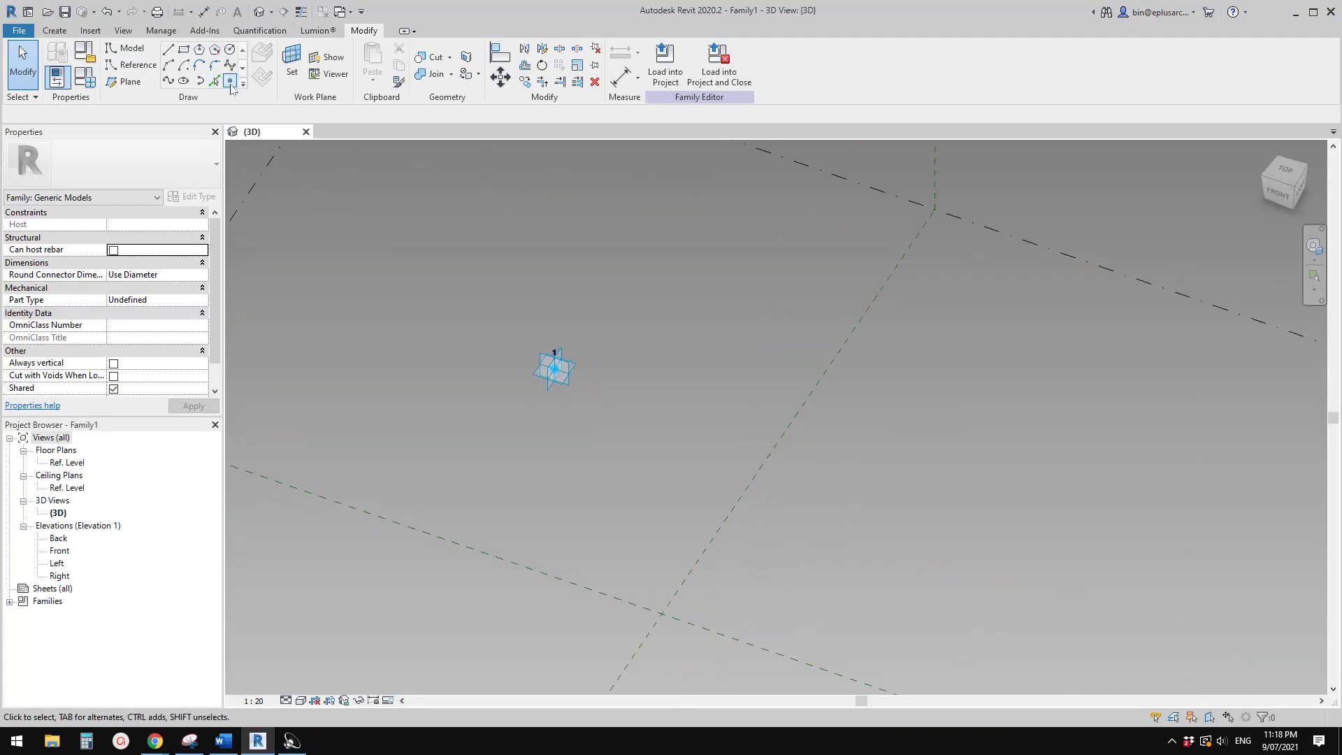
click(230, 82)
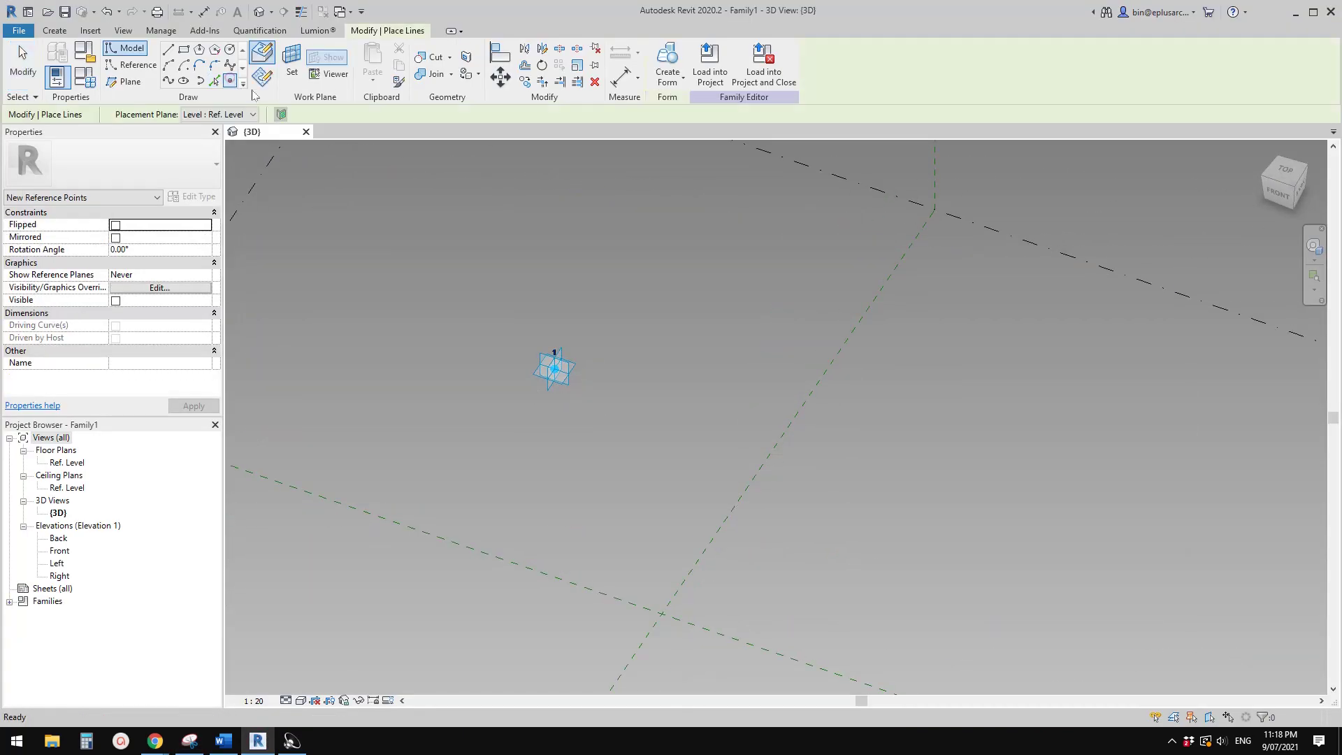
click(294, 66)
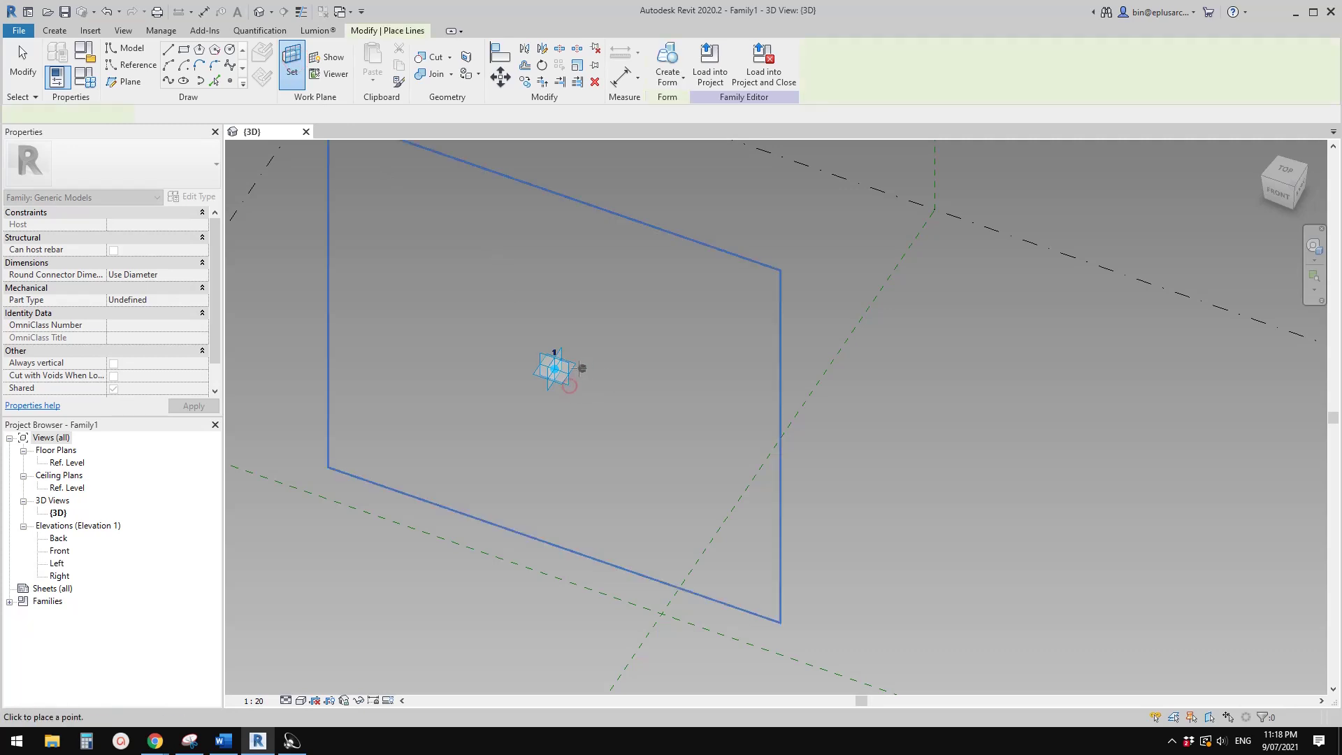
click(584, 372)
key(Escape)
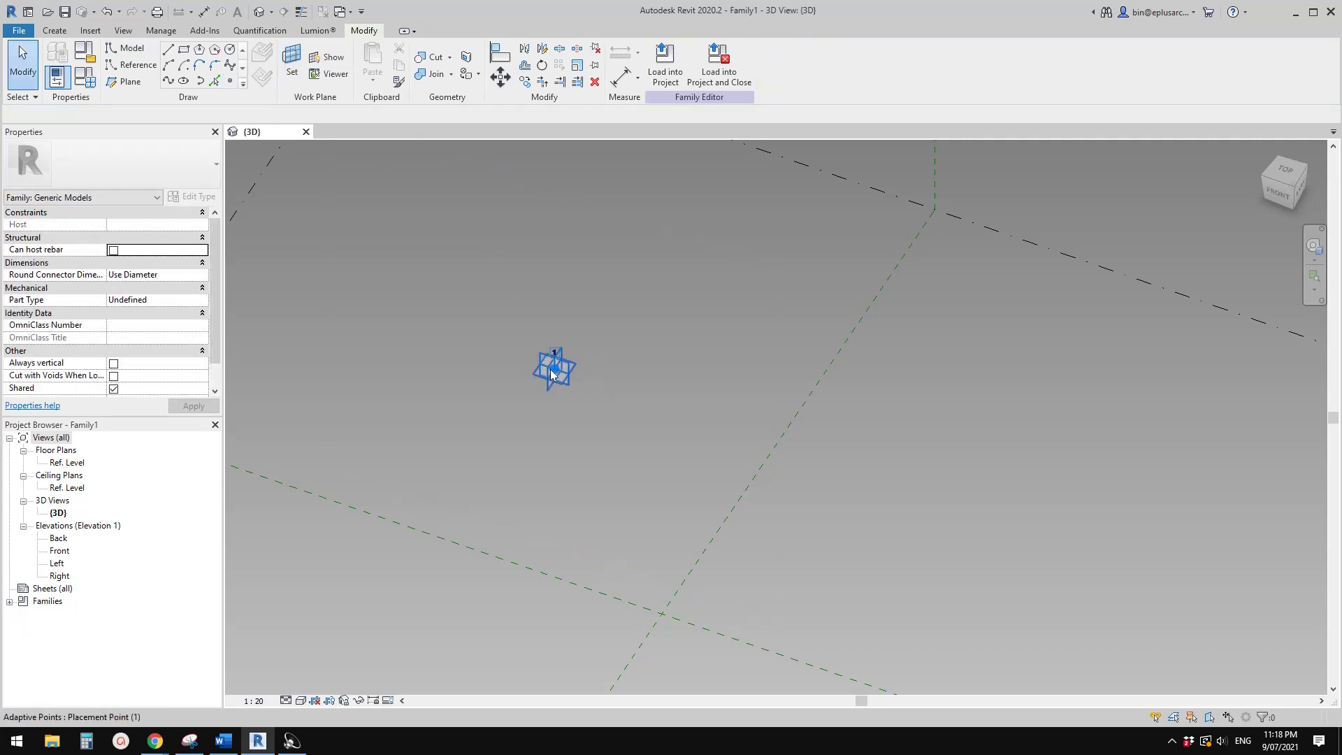
- Move the hosted reference point backward from the adaptive point to an offset of about 1843.6
click(554, 370)
key(Escape)
click(557, 374)
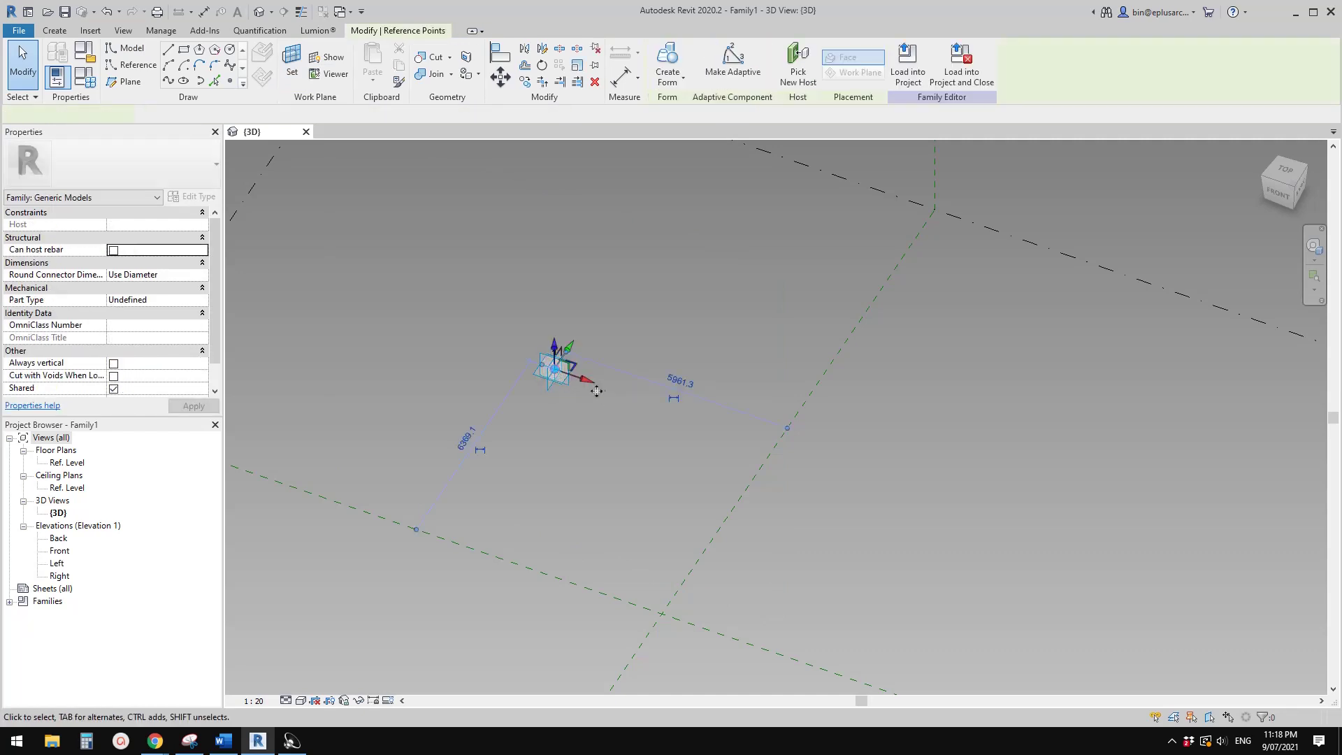
mouse_move(556, 372)
mouse_down()
mouse_move(591, 308)
mouse_move(612, 301)
mouse_up()
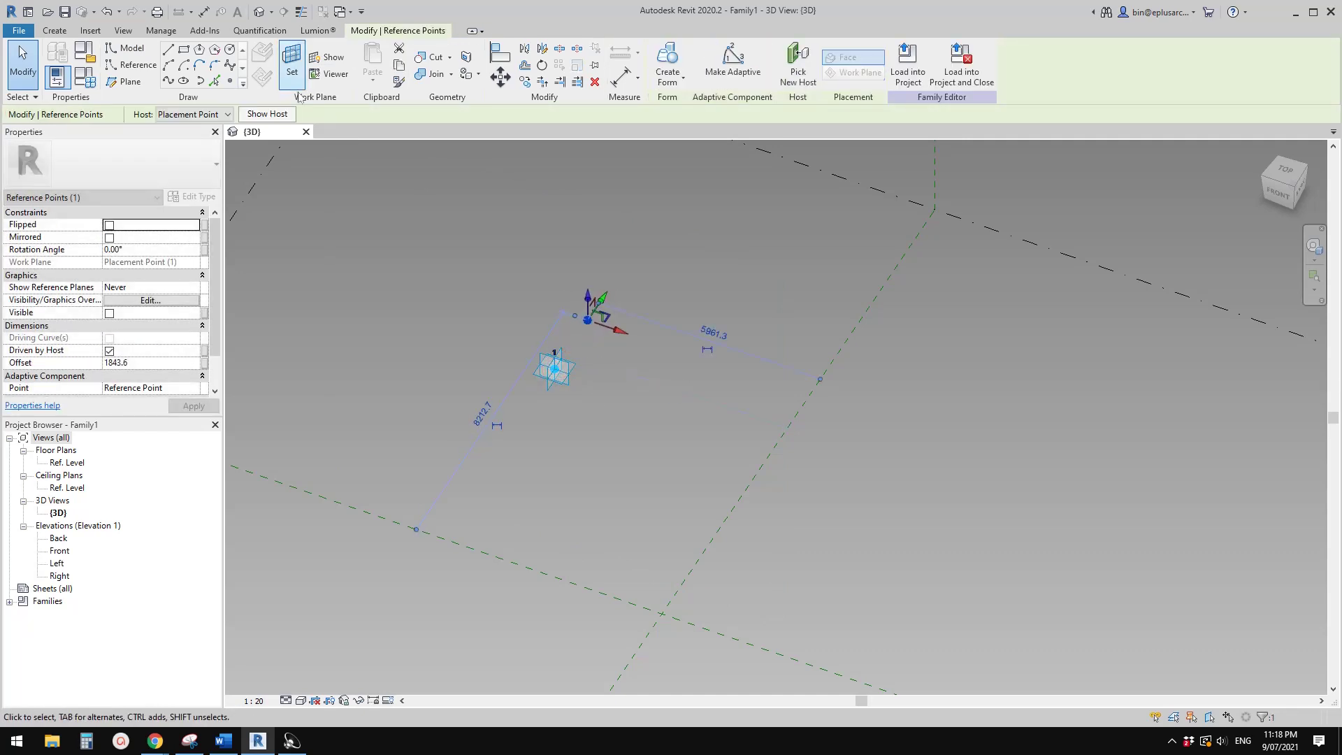
- Place a second reference point hosted on the same vertical reference plane of the adaptive point
click(230, 81)
click(301, 58)
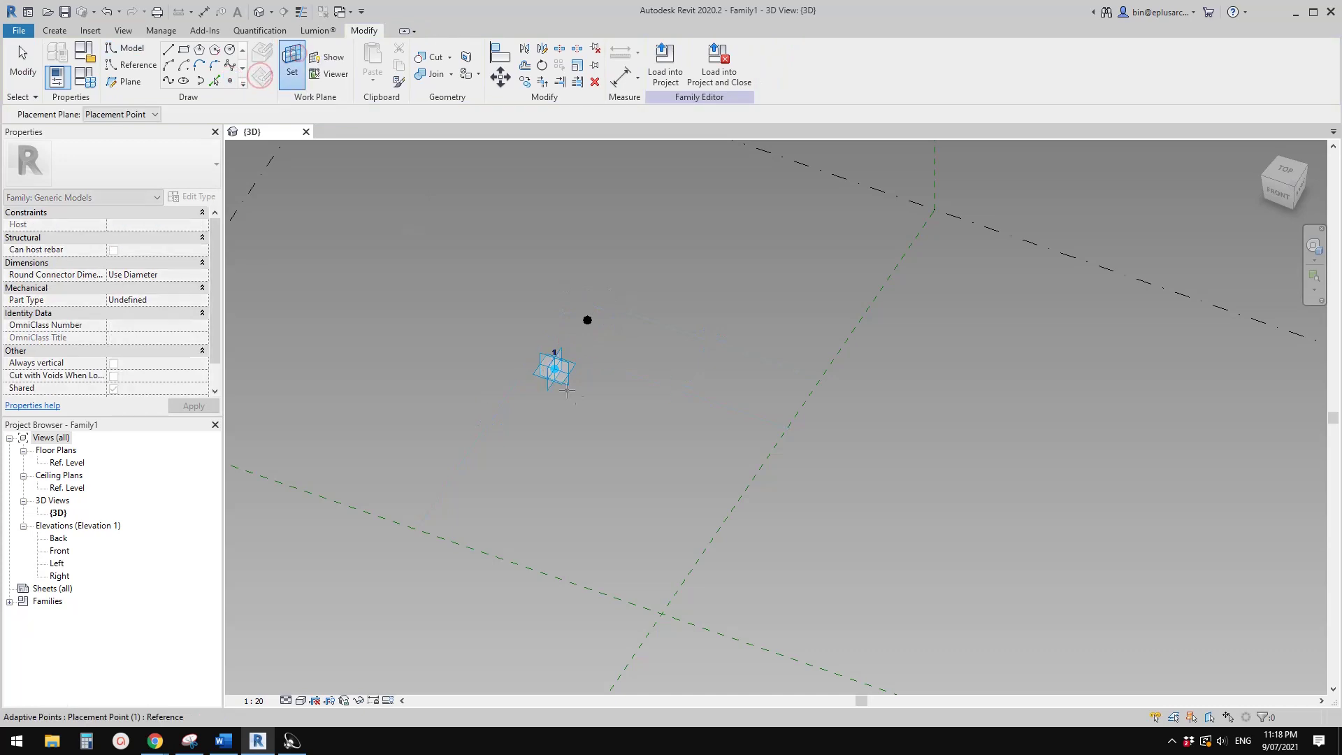
click(573, 385)
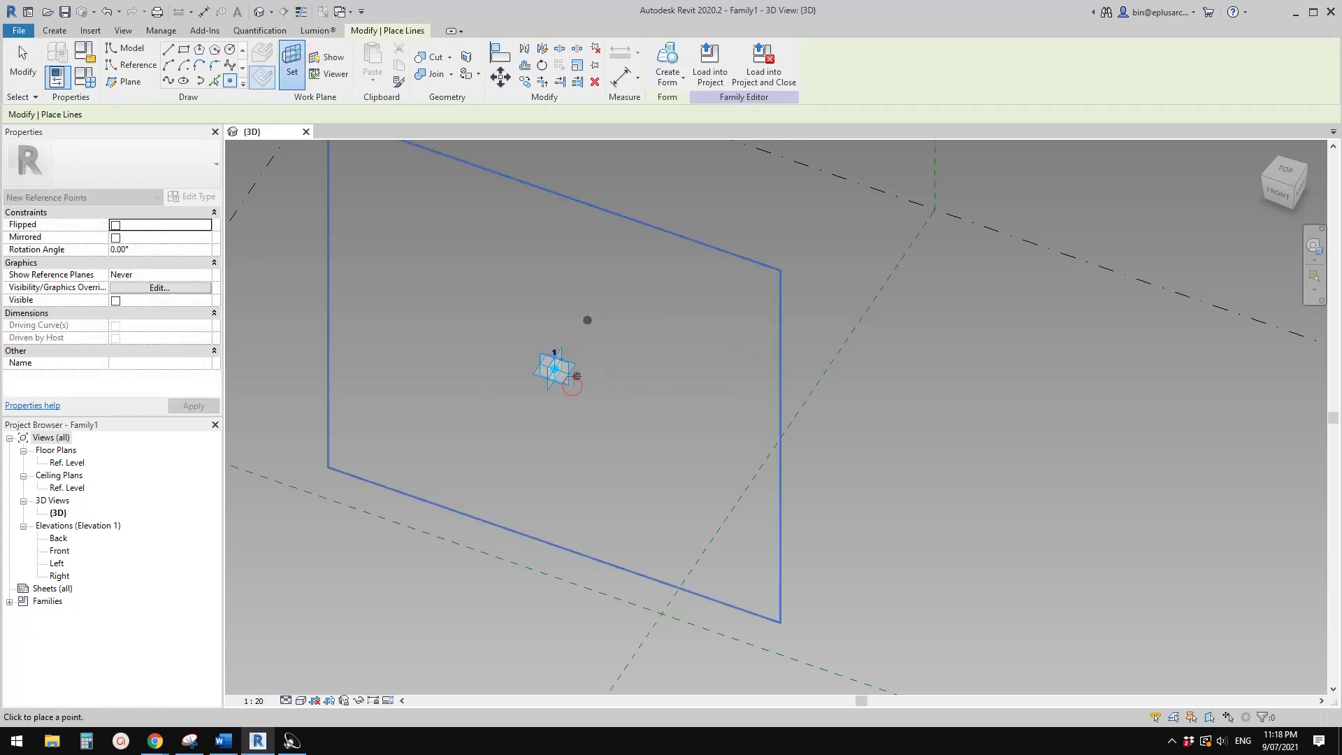
key(Escape)
key(Escape)
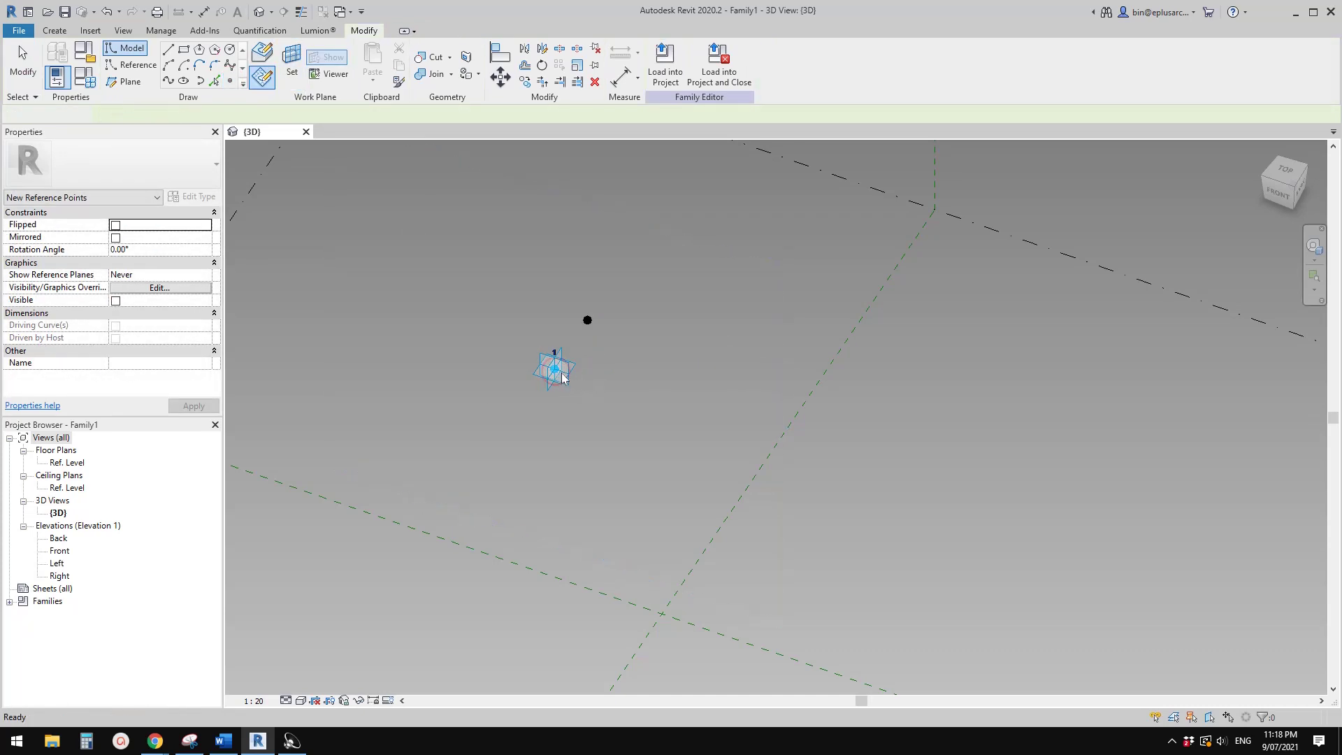
- Move the second hosted point out to the side of the adaptive point opposite the first hosted point
click(554, 366)
shift+middle_drag(554, 366, 560, 422)
drag(582, 356, 516, 392)
shift+middle_drag(620, 359, 653, 391)
key(Escape)
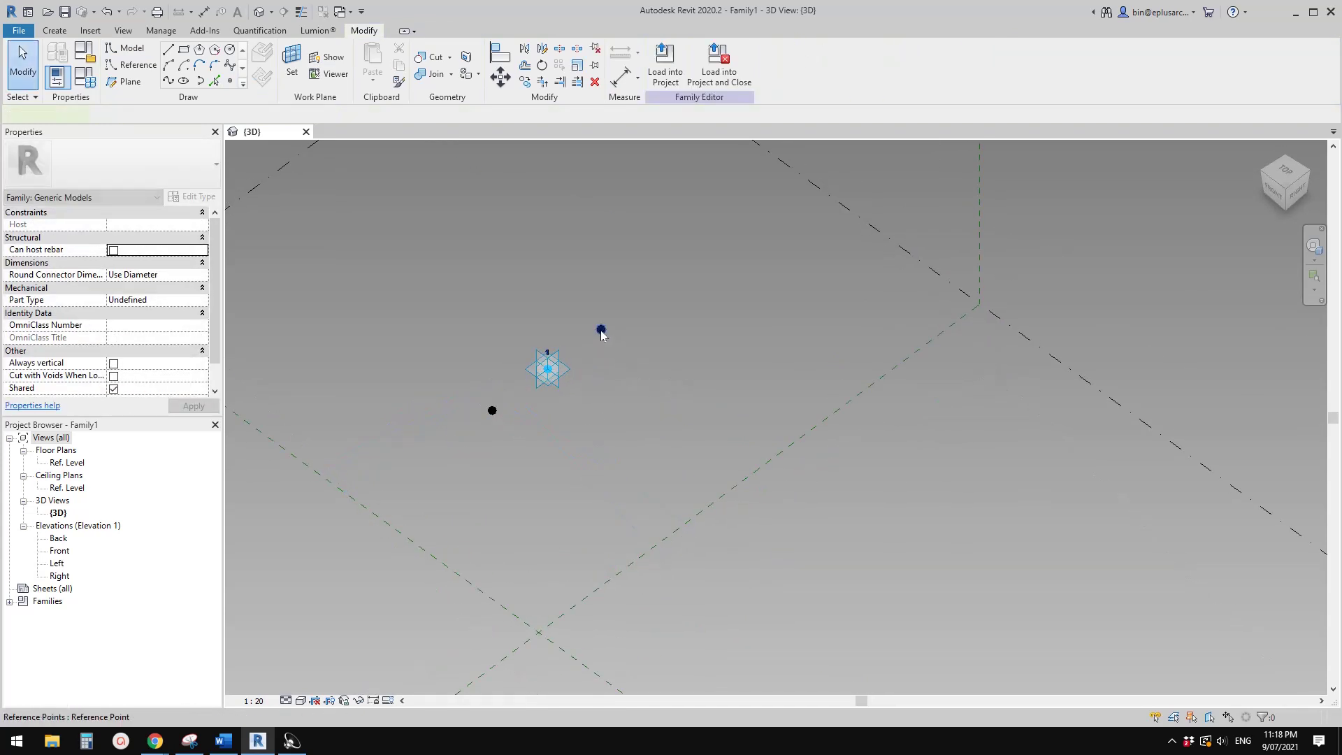
- Link the offset of the hosted point behind the adaptive point to a new instance parameter named W1
click(602, 329)
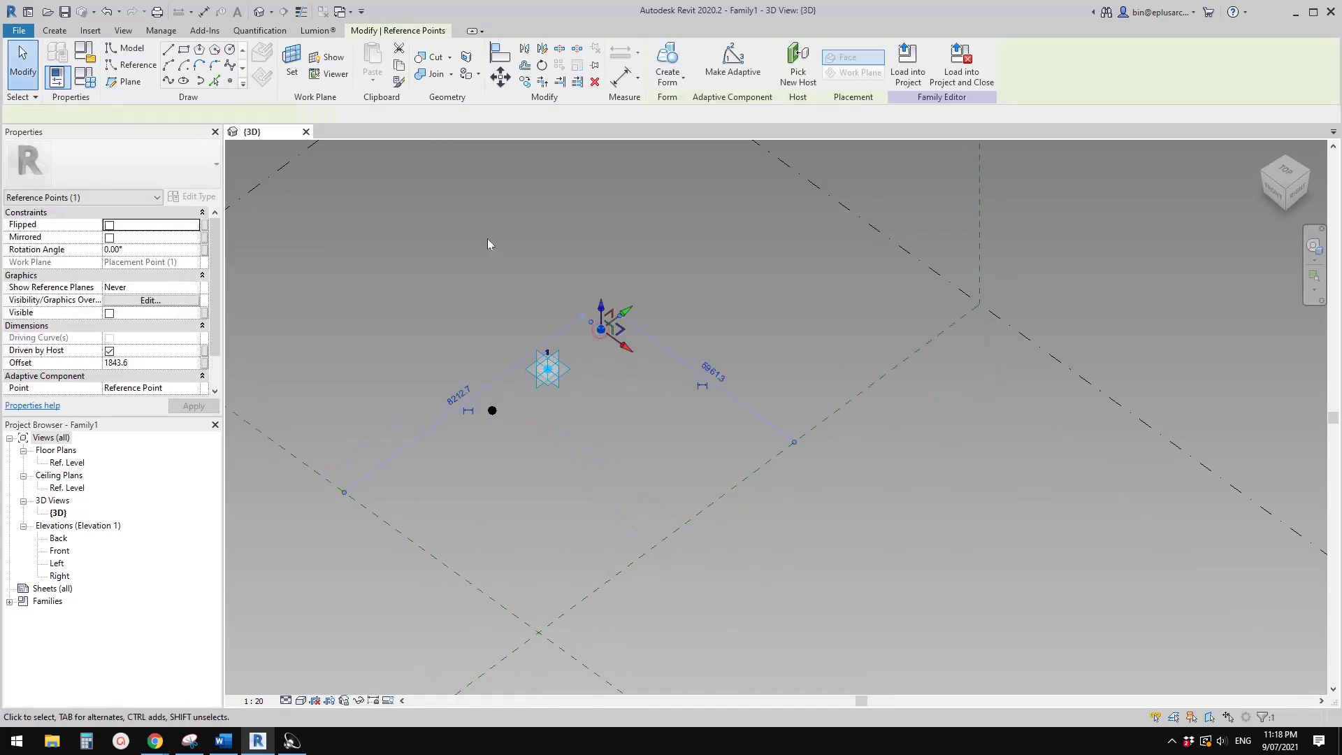
click(204, 363)
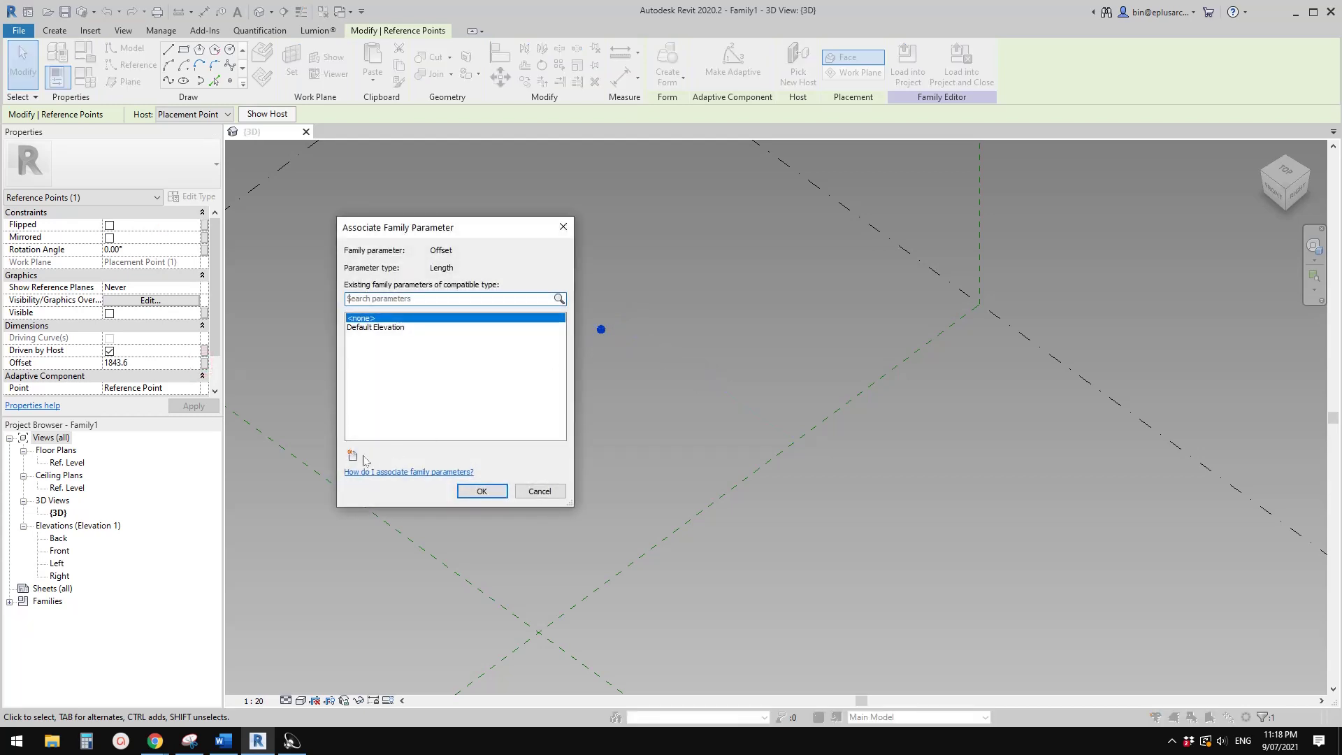
key(Escape)
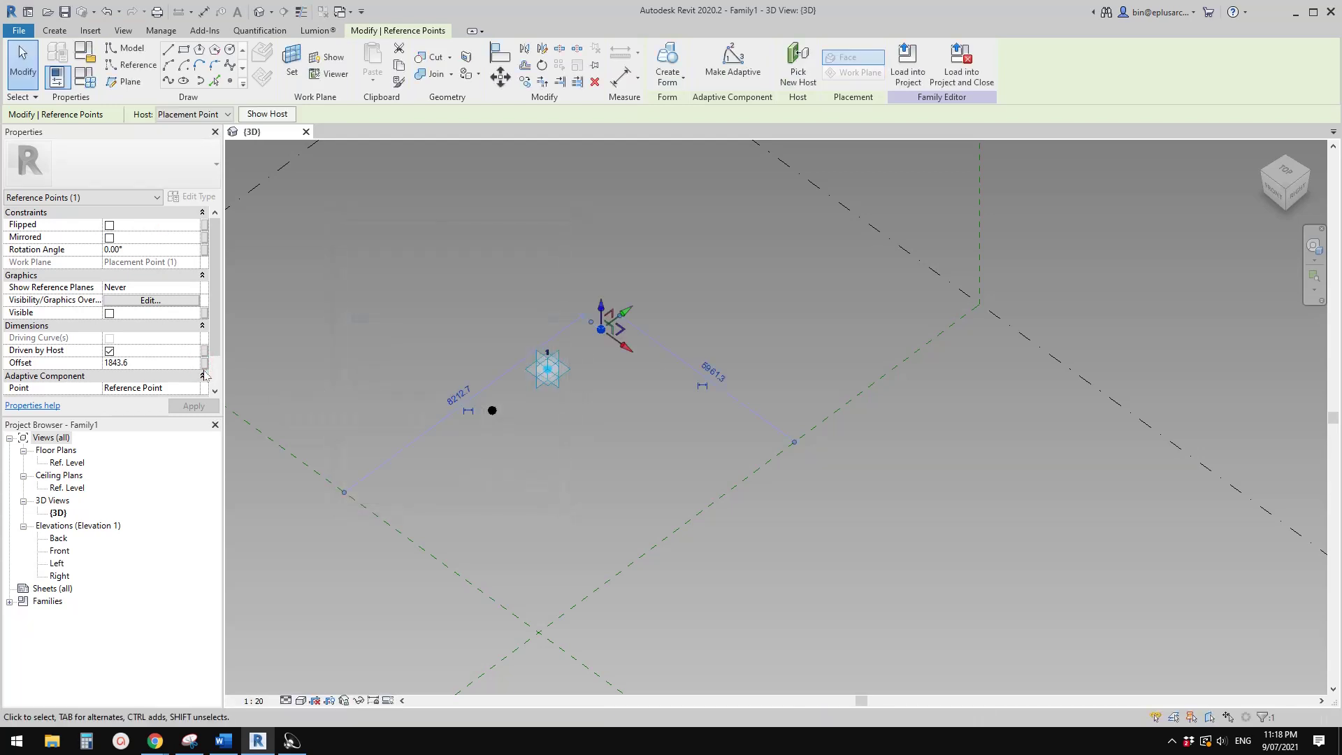
click(204, 362)
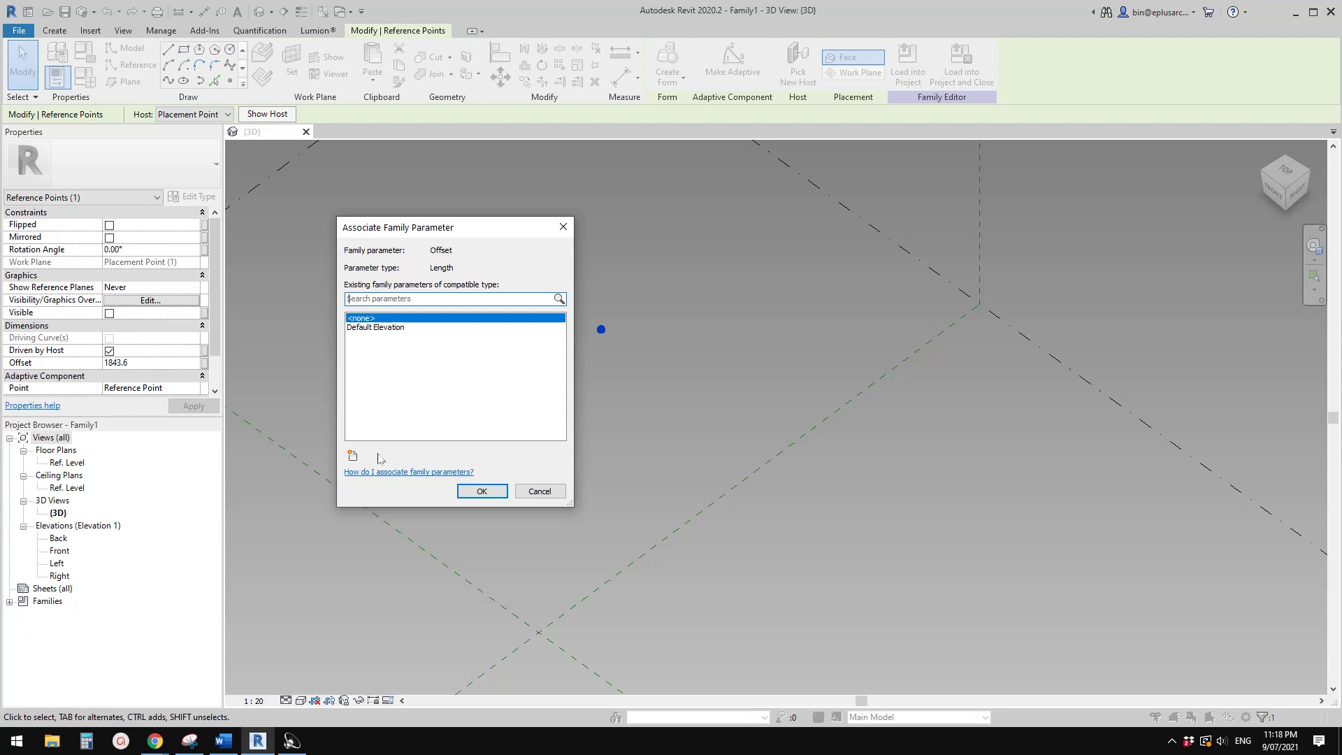
click(352, 456)
click(795, 331)
text(W)
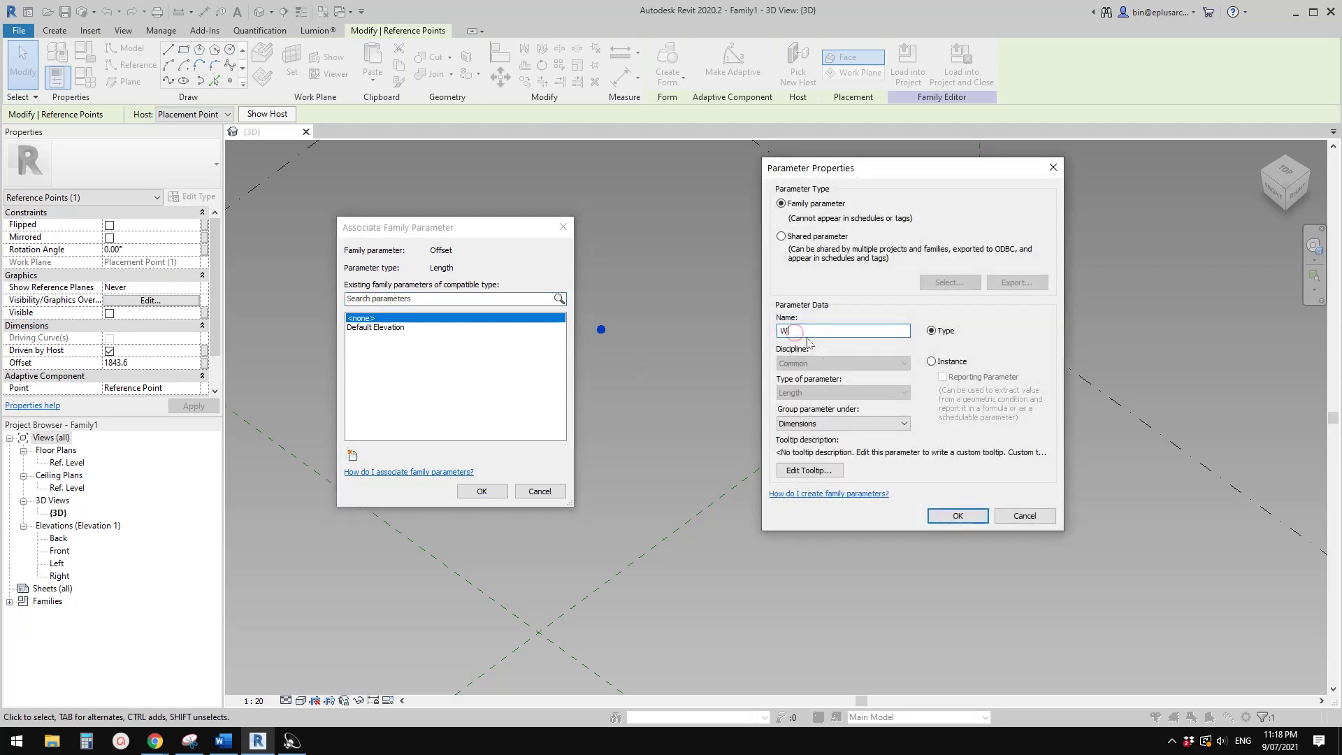
text(1)
click(932, 360)
click(958, 515)
click(482, 491)
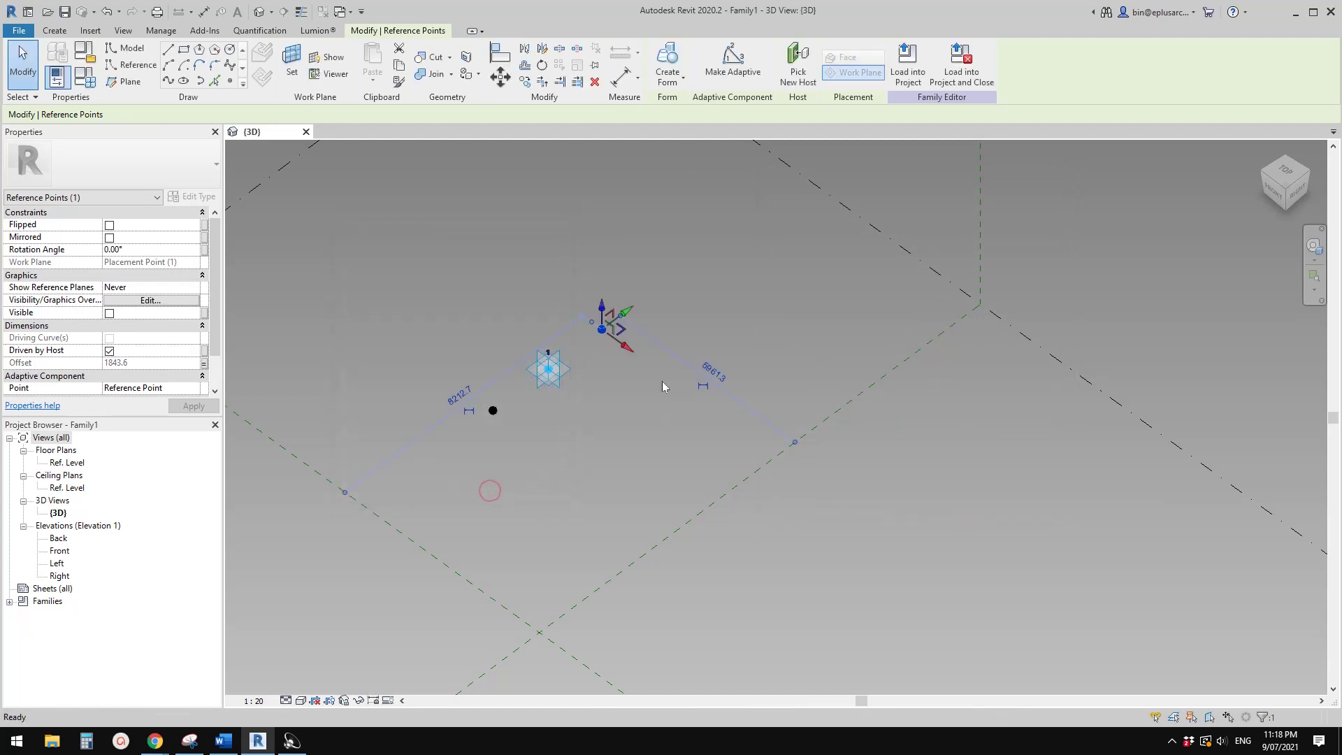
key(Escape)
- Link the offset of the hosted point on the adaptive point's opposite side to a new instance parameter named W1N
click(493, 410)
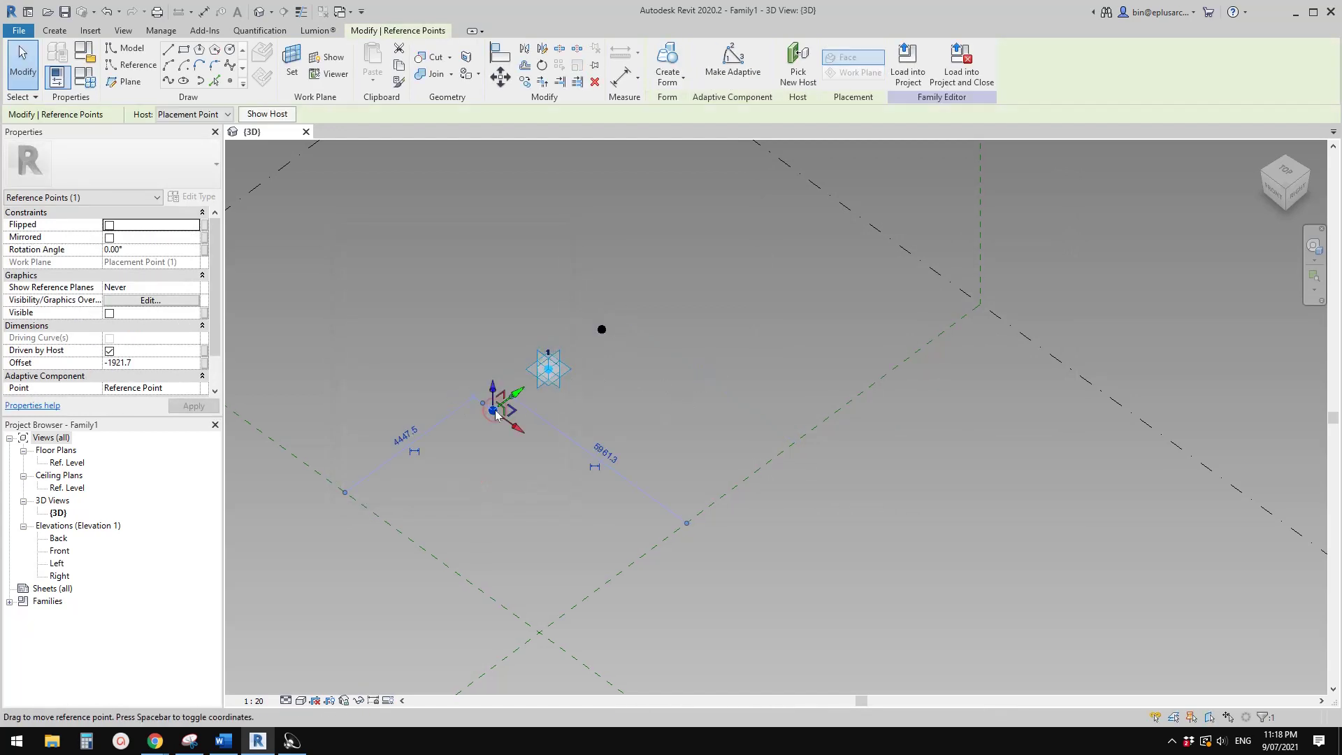
click(205, 364)
click(351, 456)
text(W)
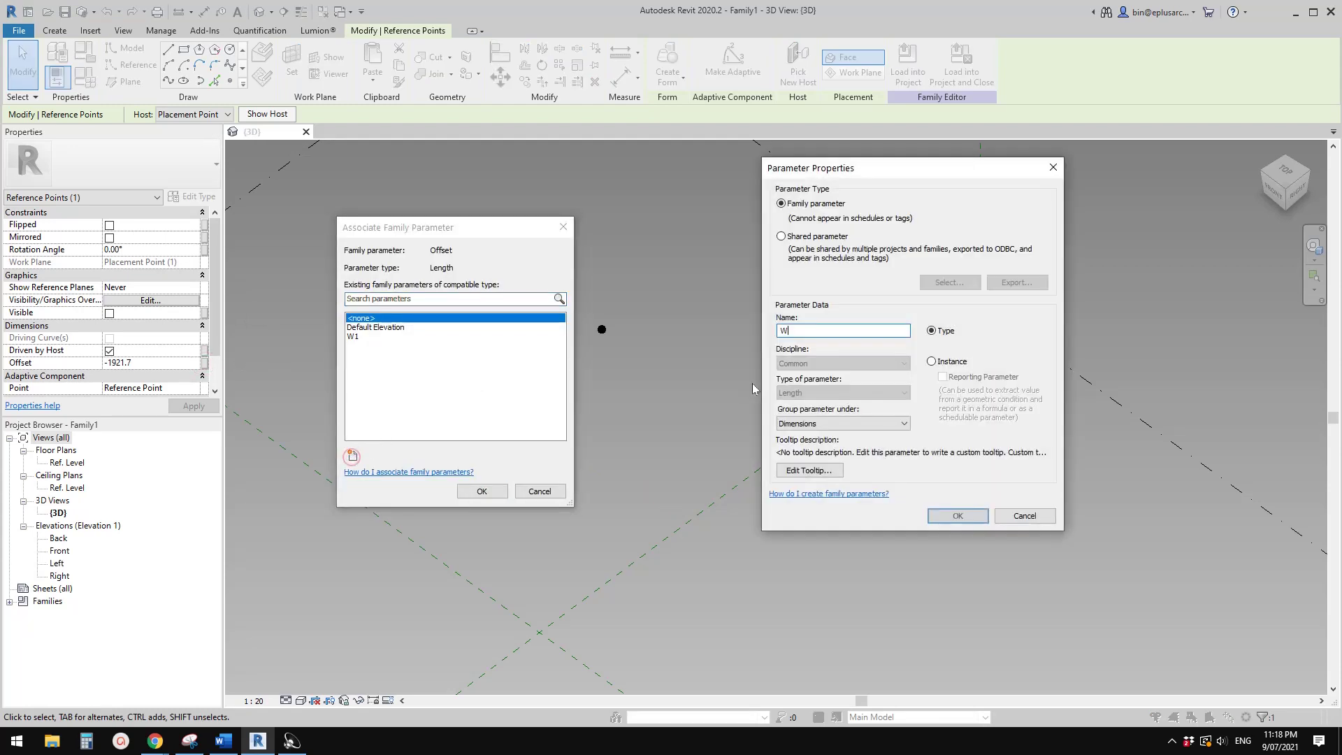
text(1N)
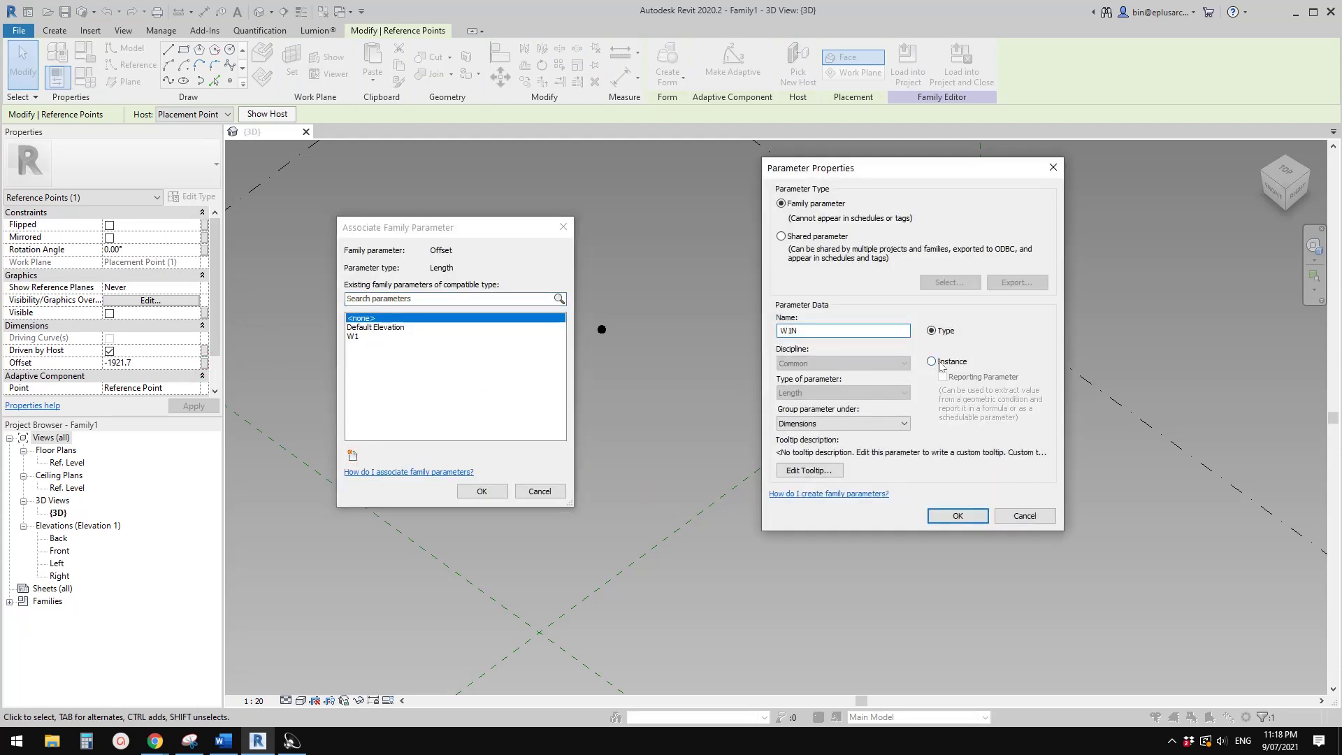
click(931, 361)
click(968, 515)
click(496, 490)
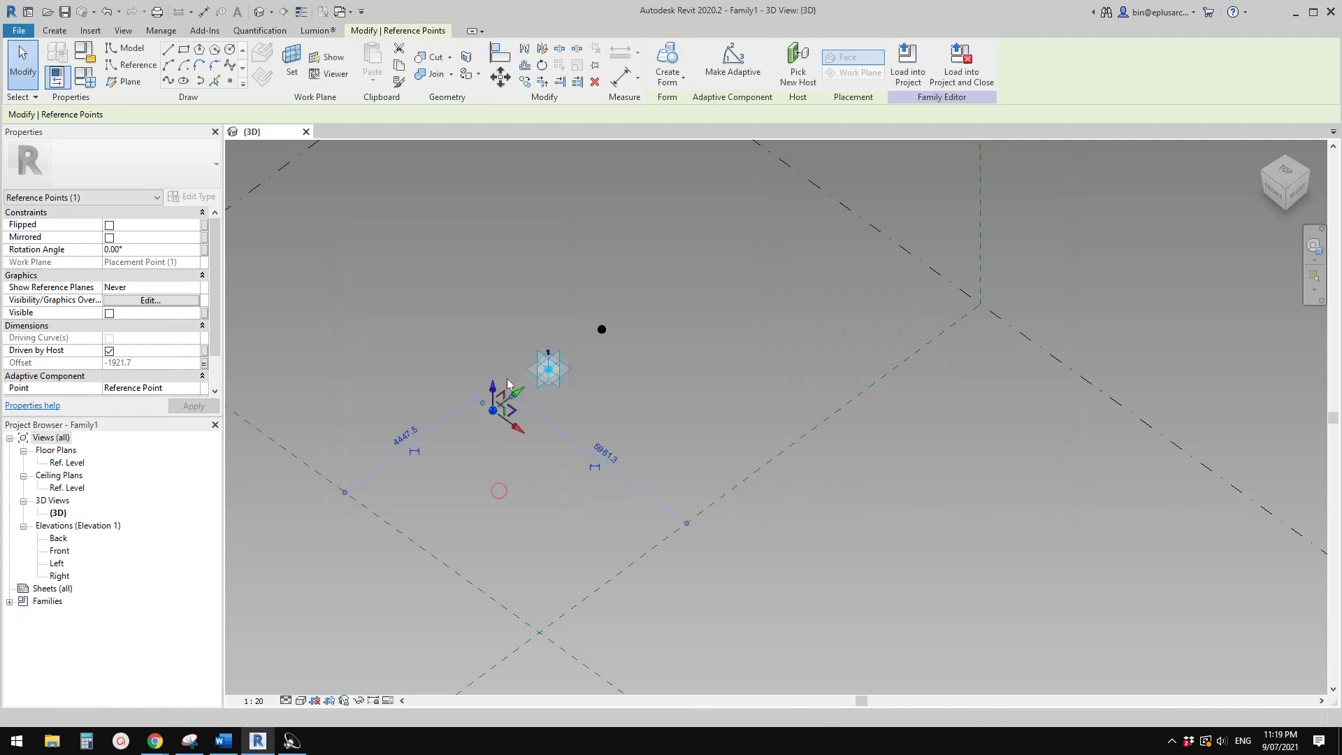
key(Escape)
- Set the formula of the W1N family parameter to -W1 in the family types
click(84, 75)
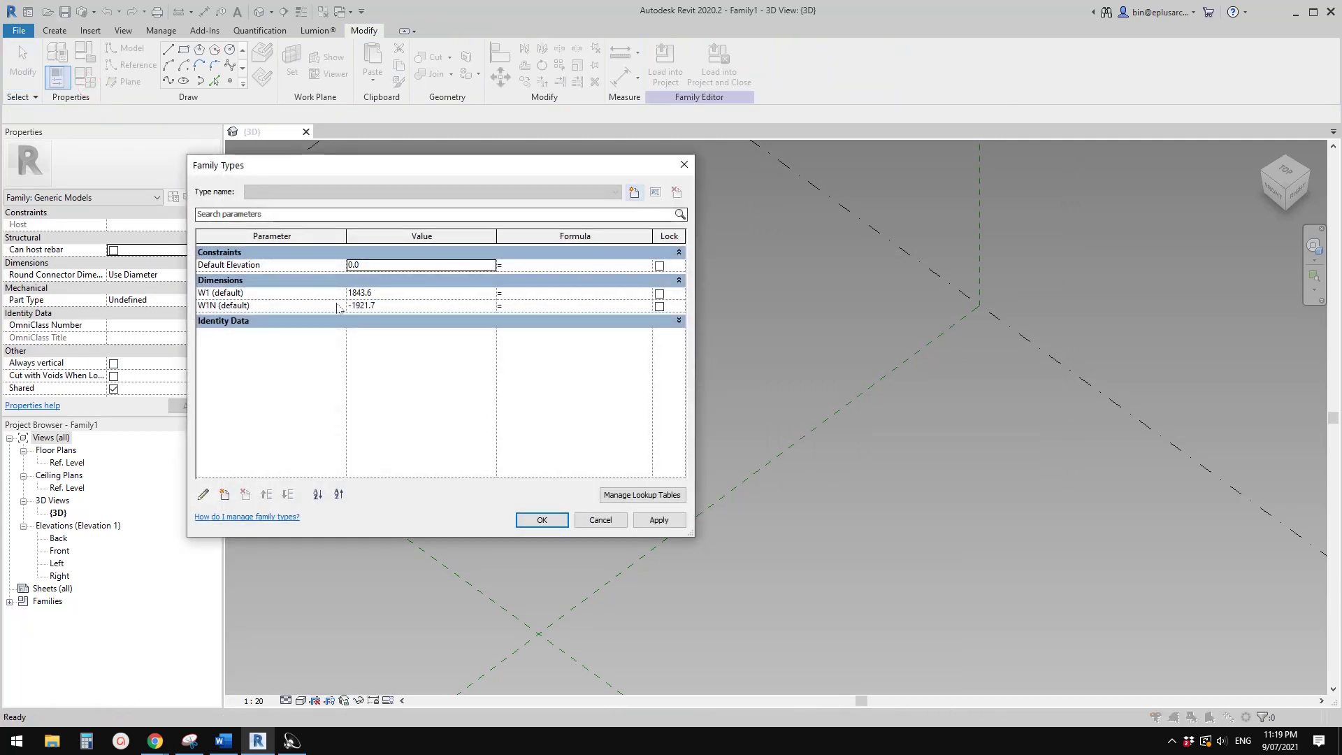
click(514, 306)
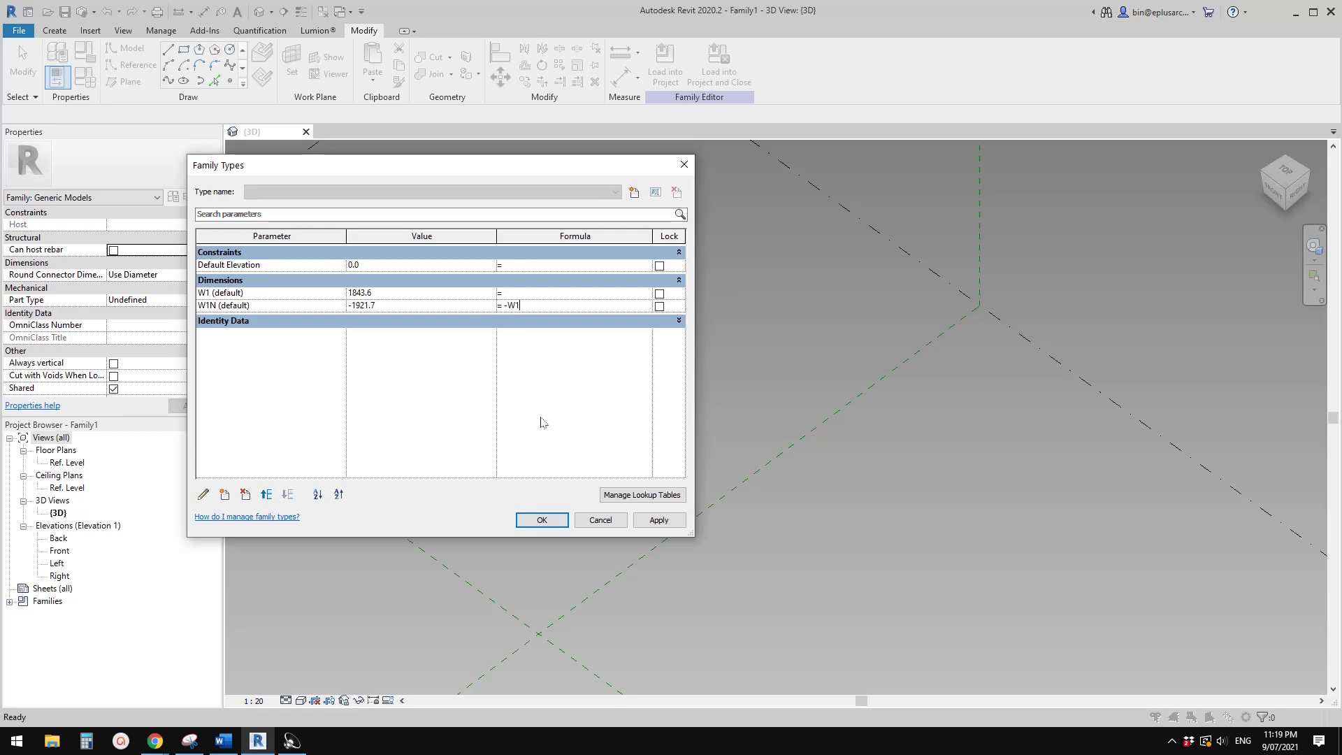
click(542, 520)
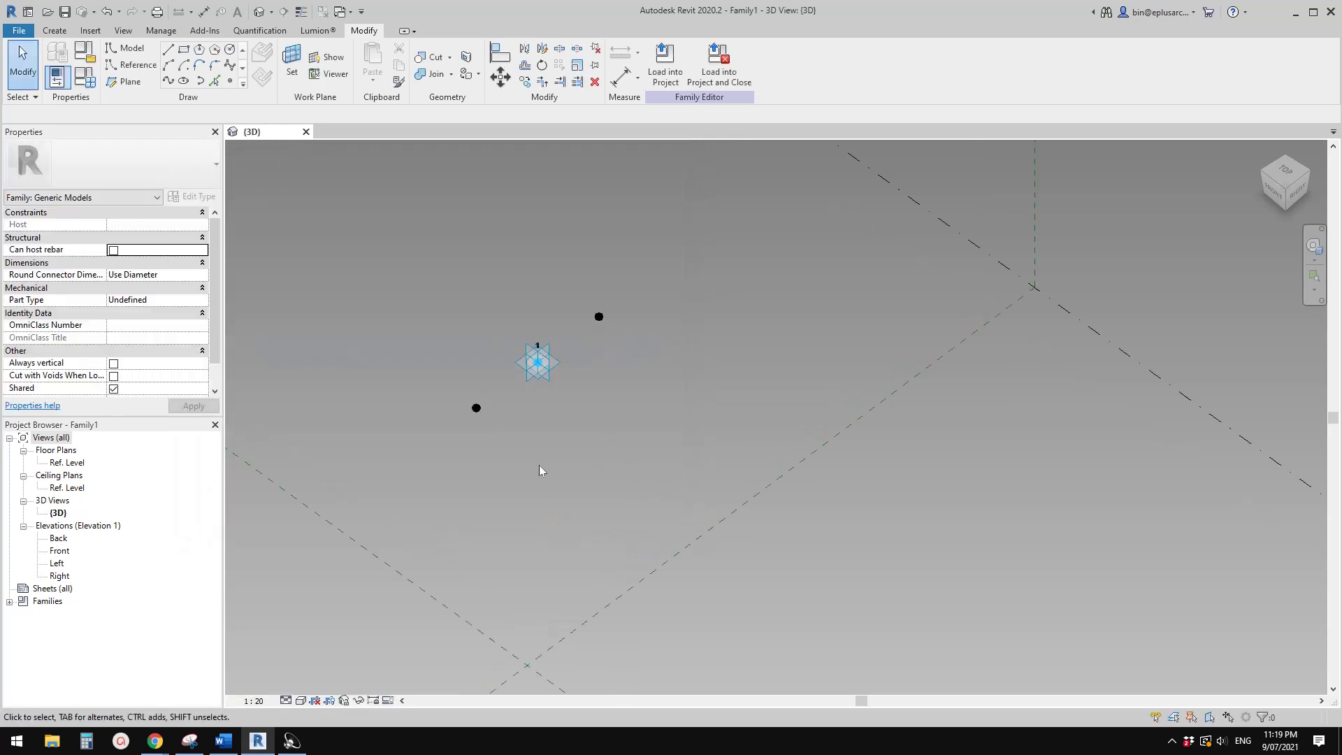
- Review the annotated stadium roof picture in Snipping Tool, checking the outlined petal's lower points, and return to Revit
shift+middle_drag(539, 464, 489, 362)
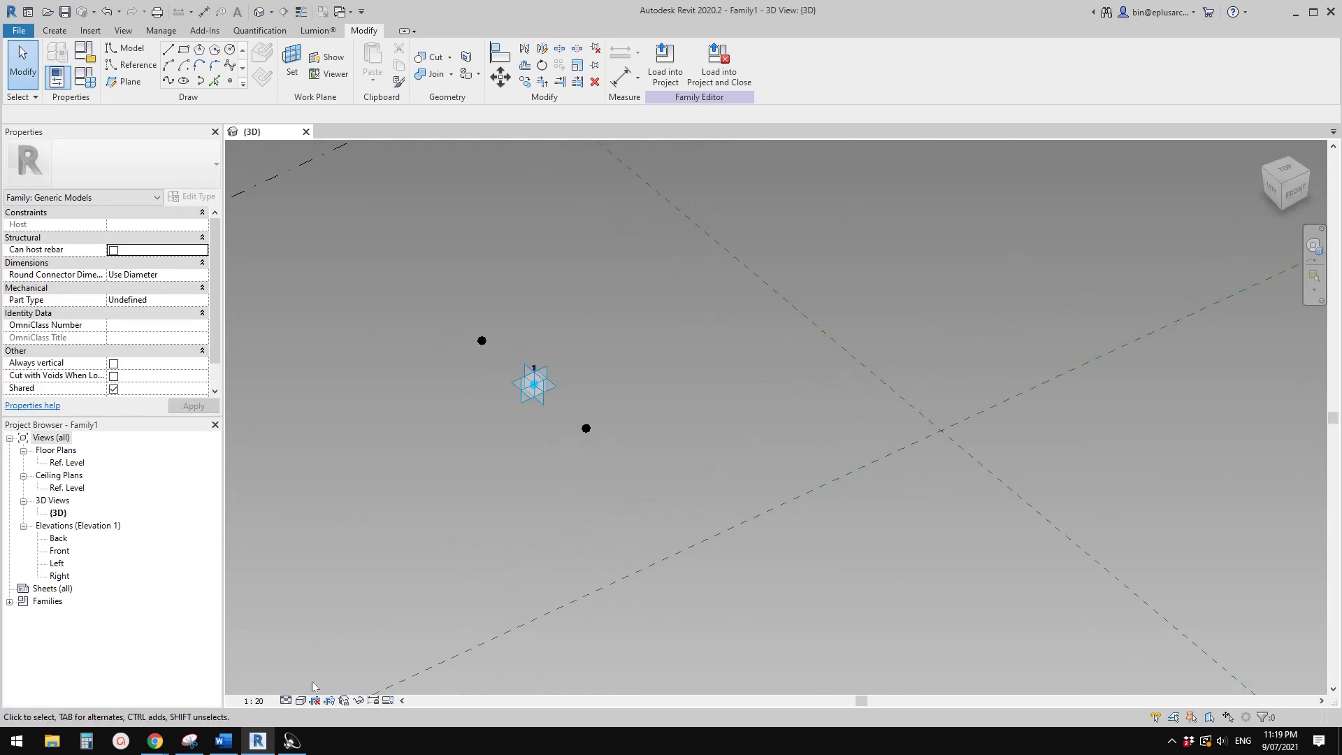
mouse_move(155, 740)
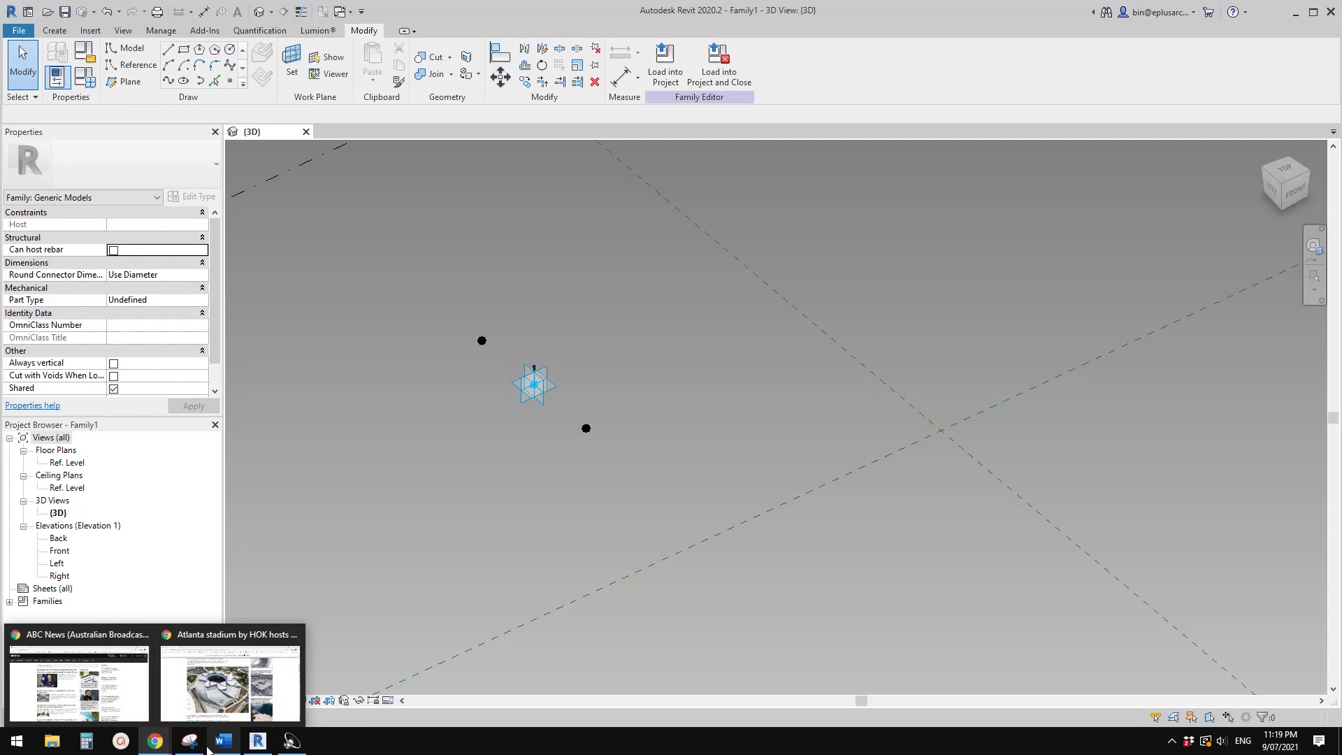
click(190, 741)
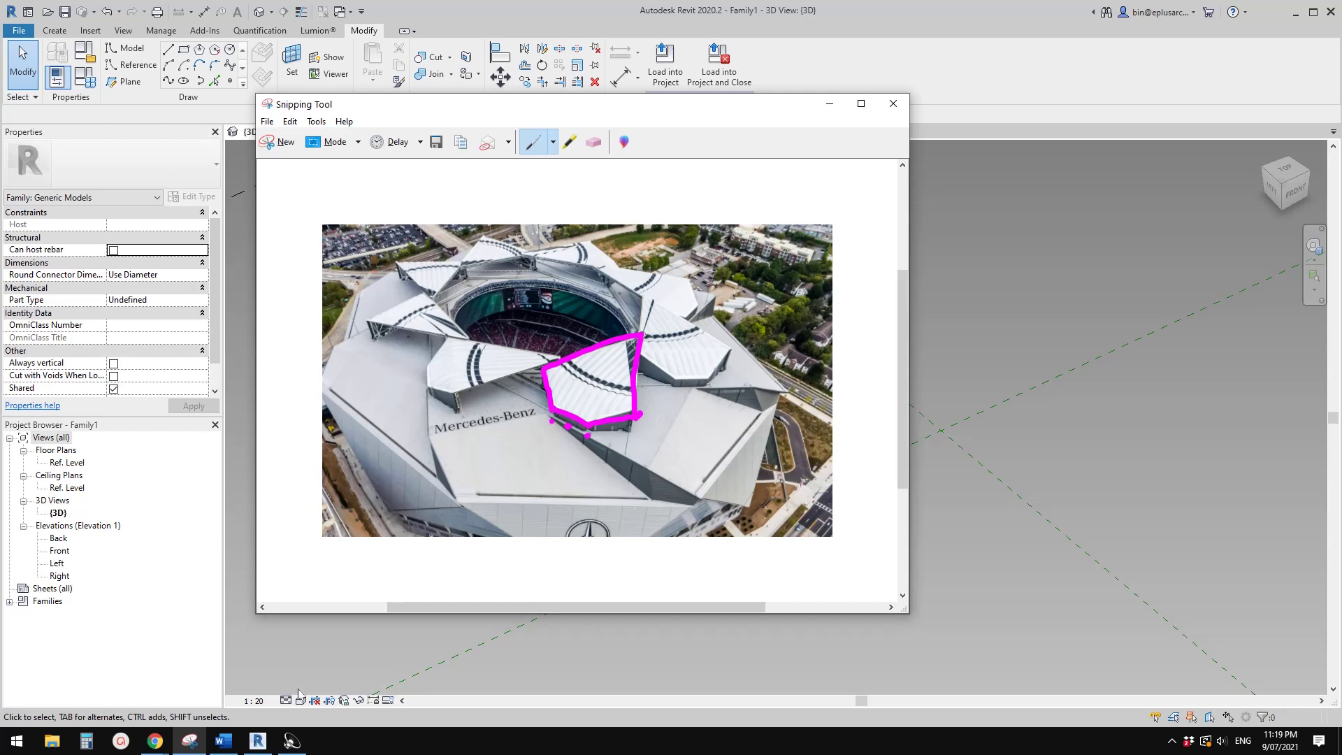
click(258, 741)
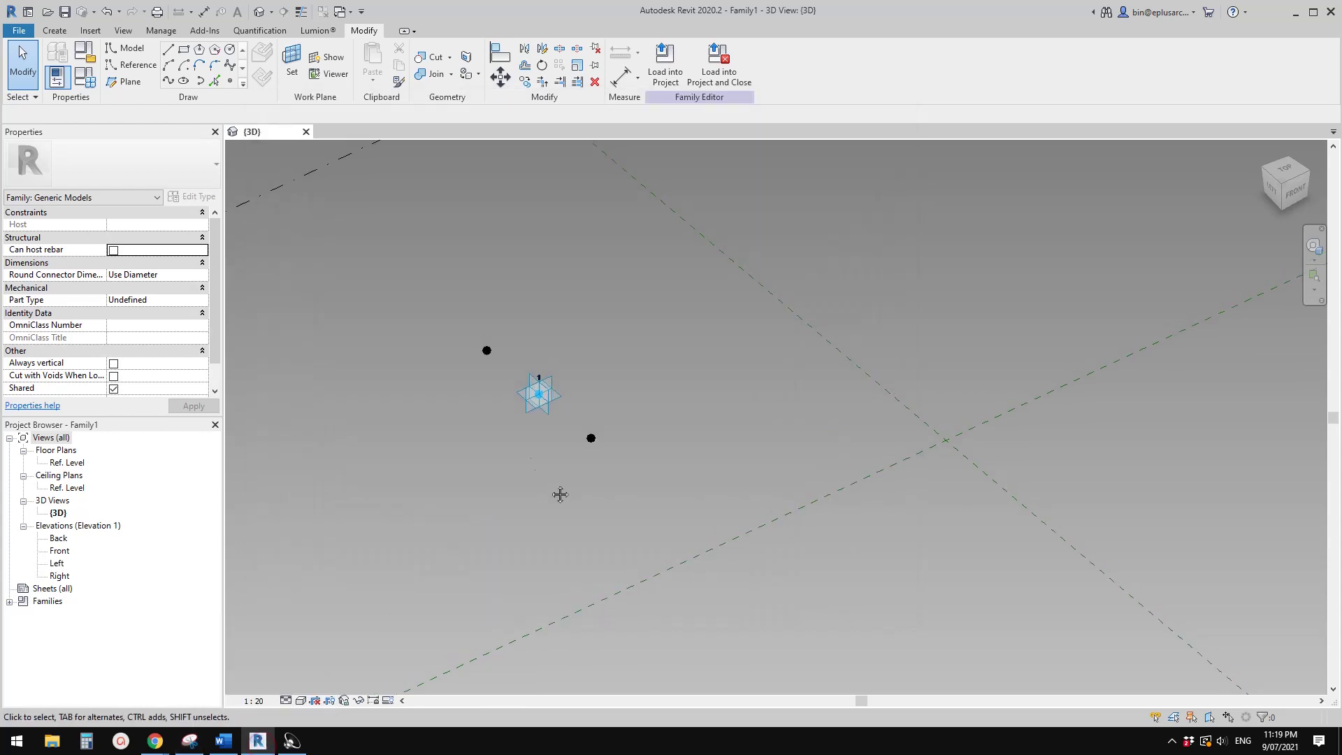
- Place a reference point on the horizontal plane of the W1N point, directly at that point, accepting the duplicate location
click(230, 80)
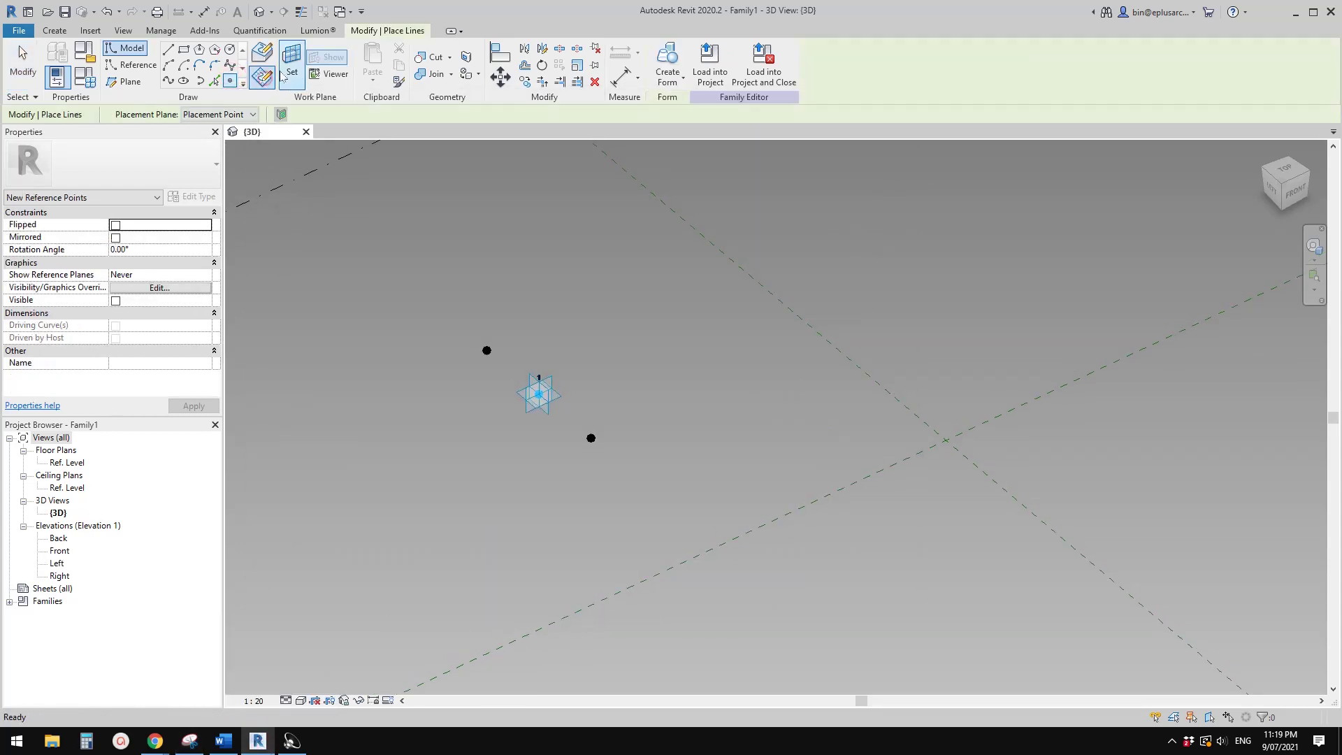
key(Escape)
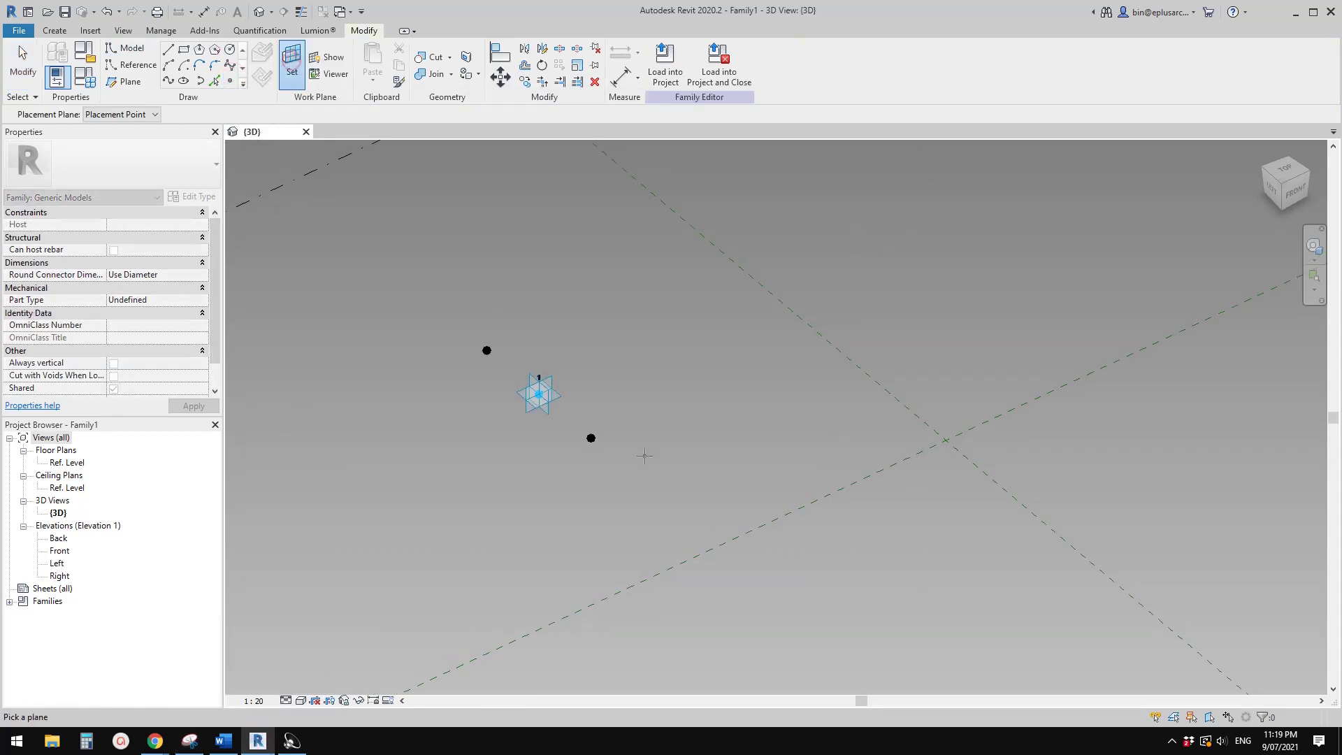
click(591, 439)
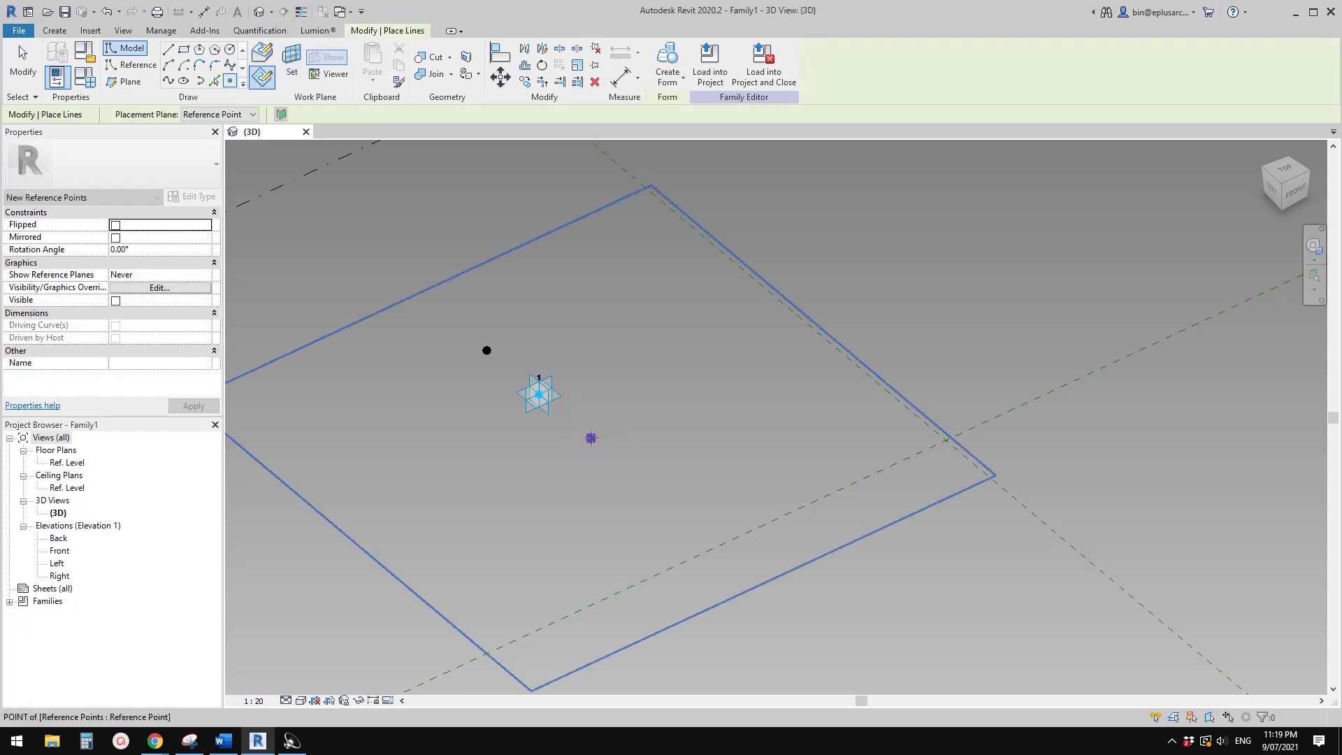
click(592, 440)
click(718, 417)
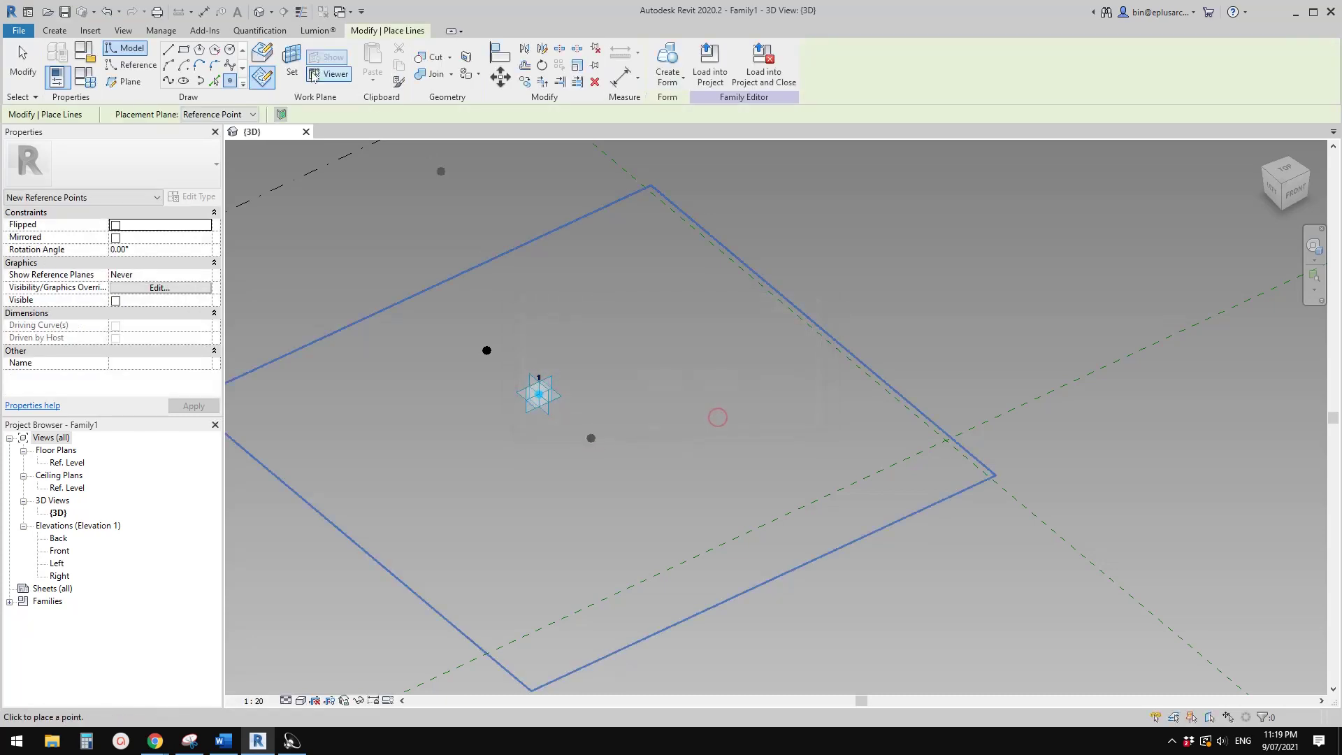
- Place another reference point on the horizontal plane of the W1 point, accepting the duplicate location
click(292, 62)
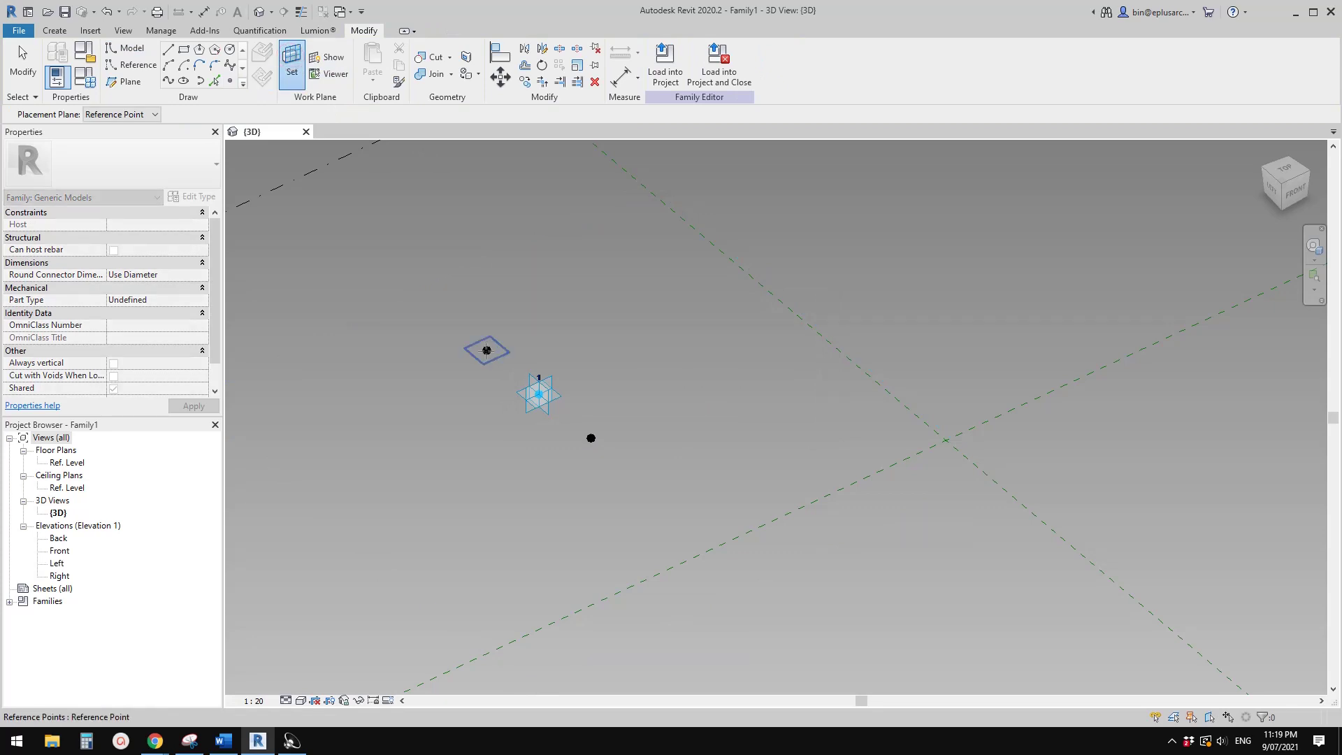
click(486, 350)
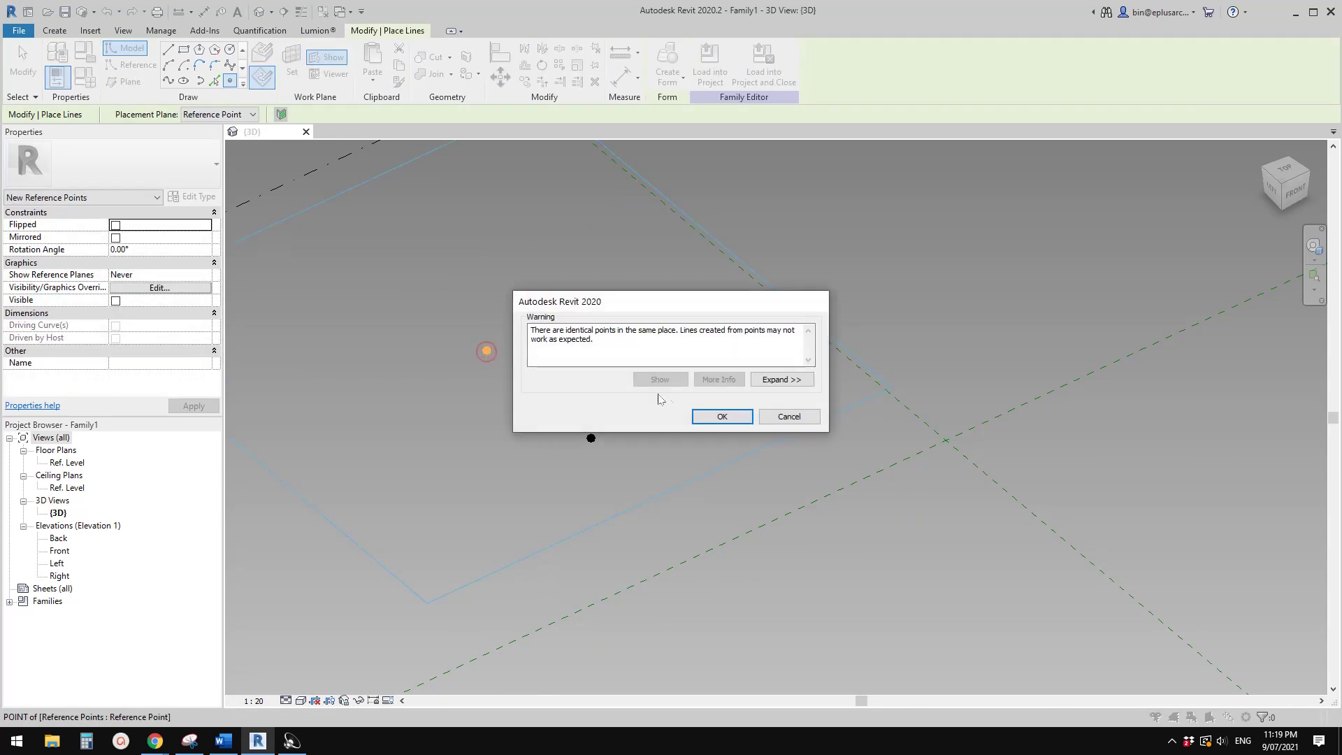
key(Return)
key(Escape)
- Raise both new reference points vertically above their host points, the one over the W1 point by about 1020
click(487, 351)
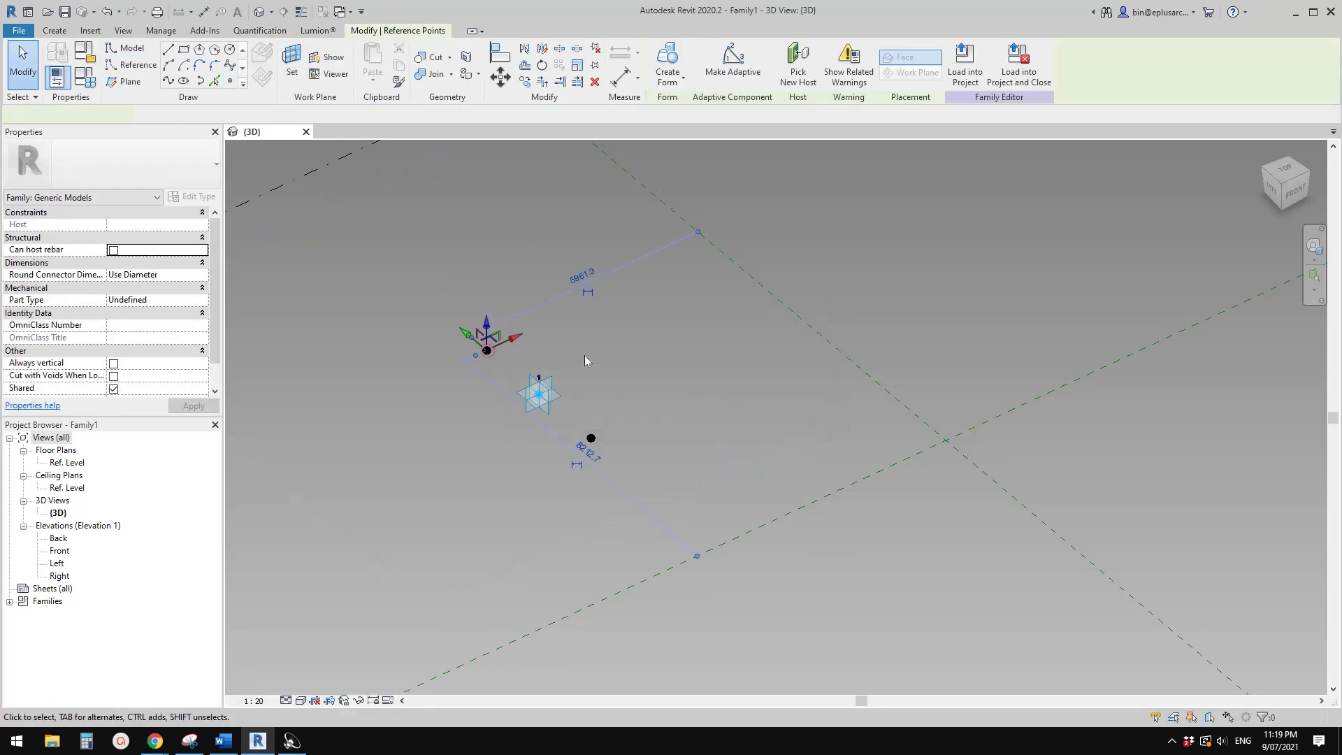
click(592, 440)
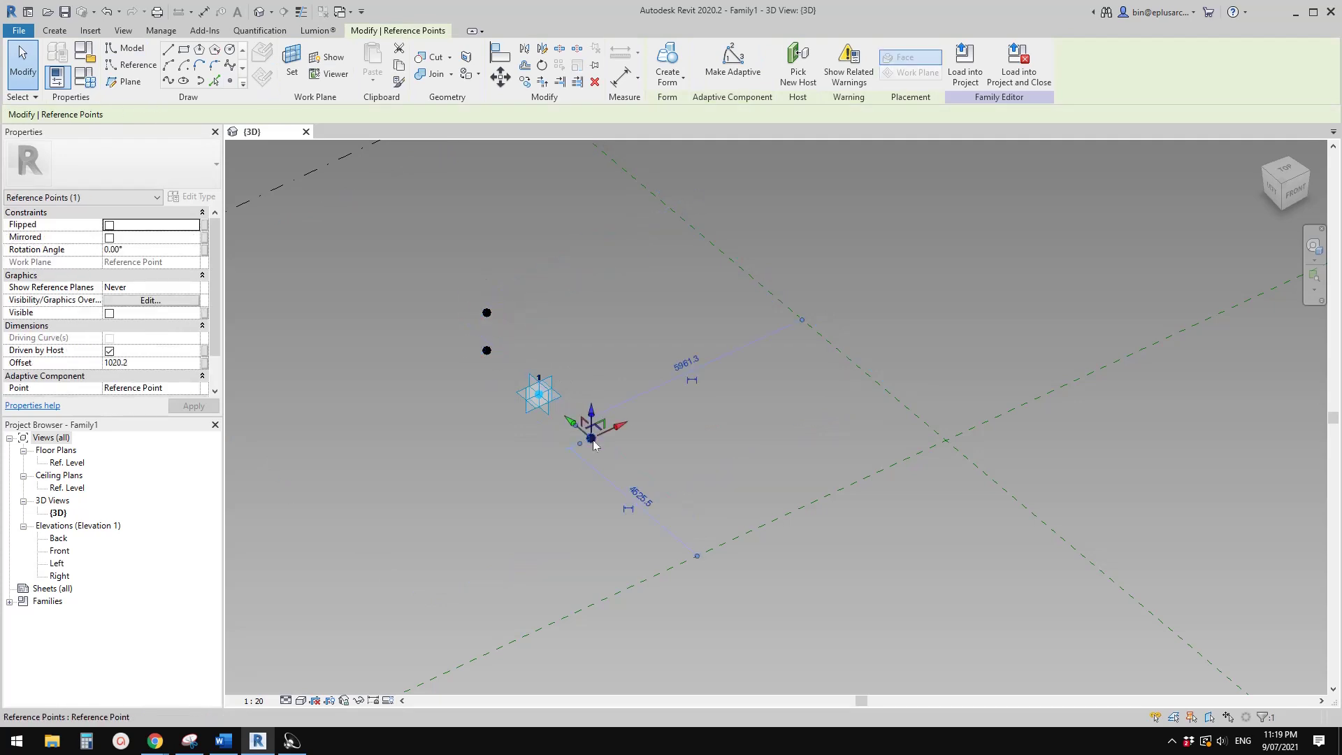
drag(591, 414, 591, 378)
- Link the offsets of both raised reference points together to a new instance parameter named H1
ctrl+click(487, 313)
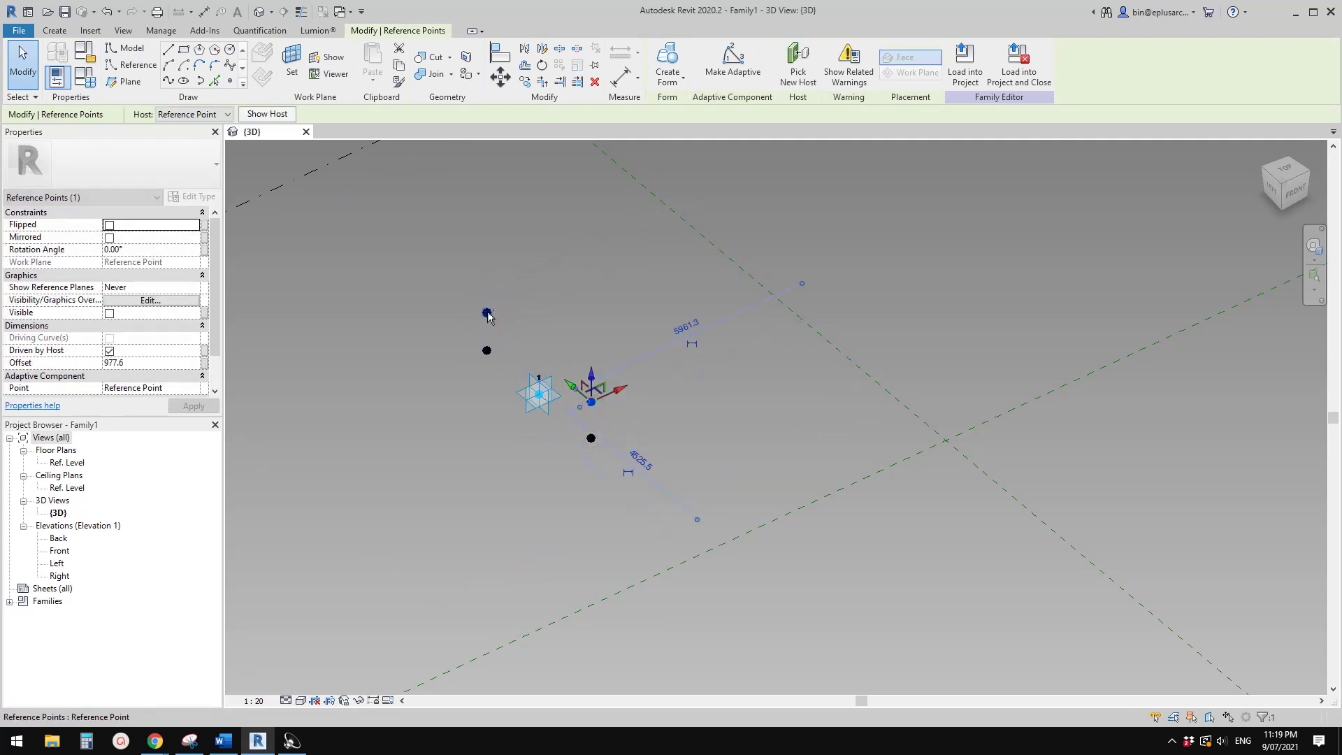
click(204, 363)
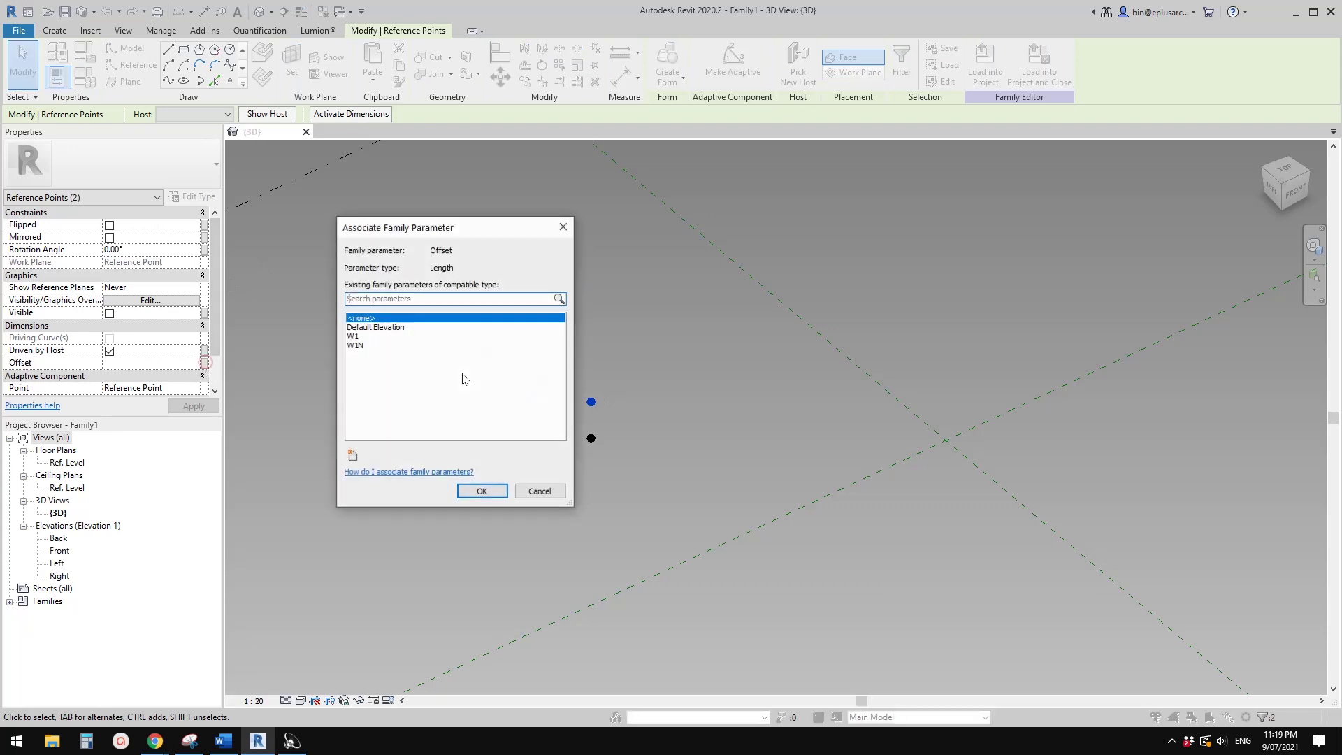
click(353, 456)
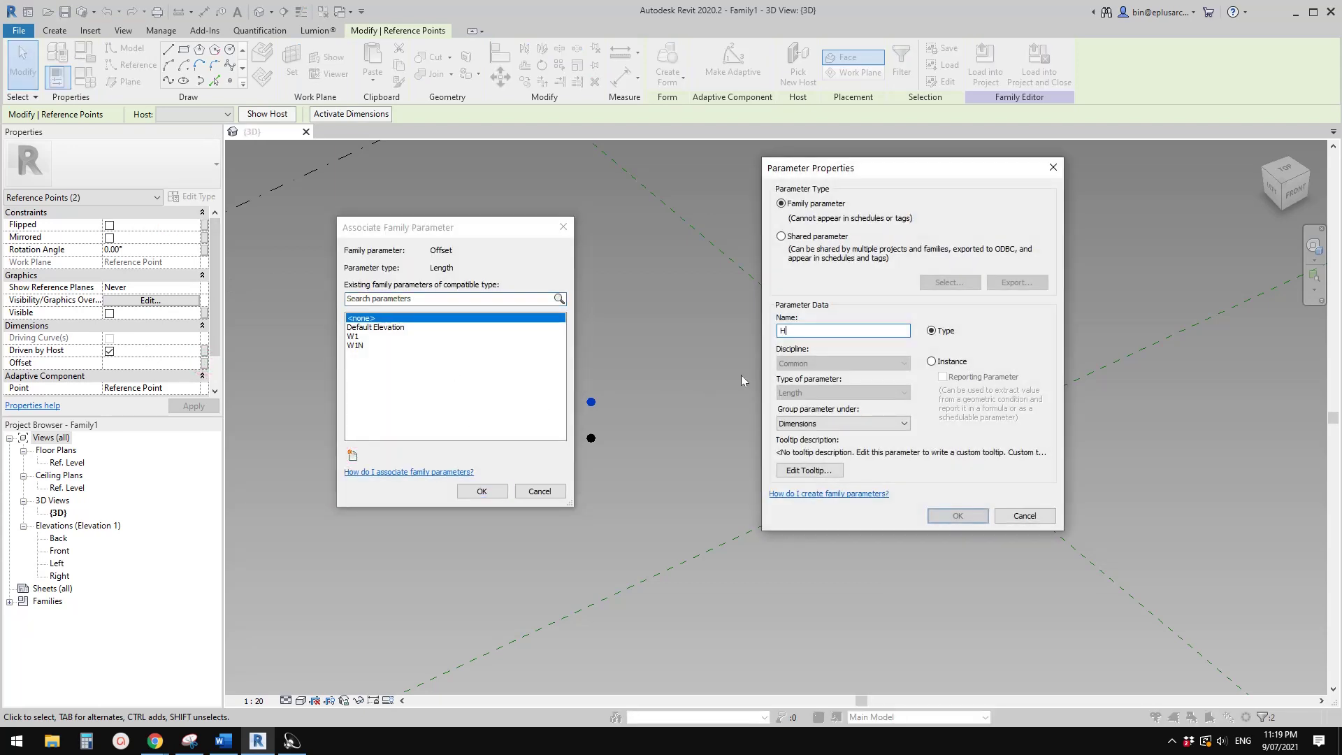
text(1)
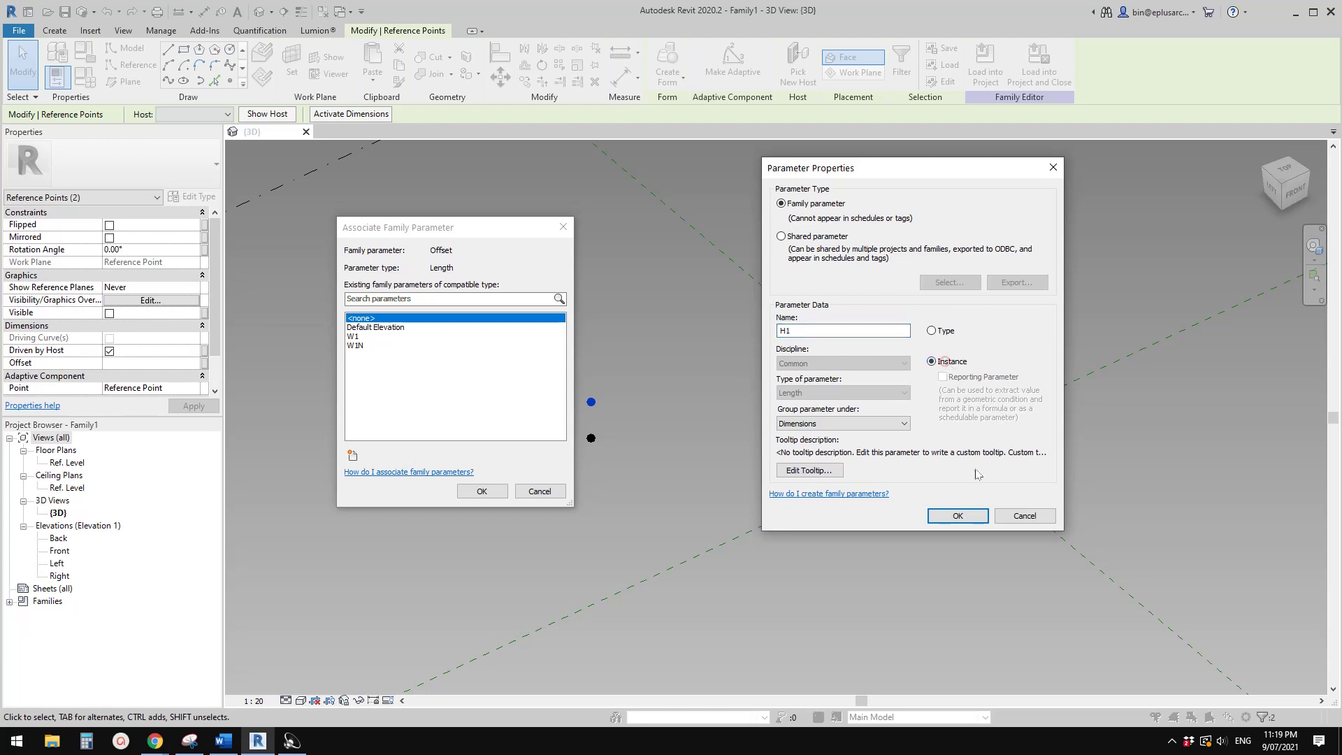
click(956, 517)
click(482, 492)
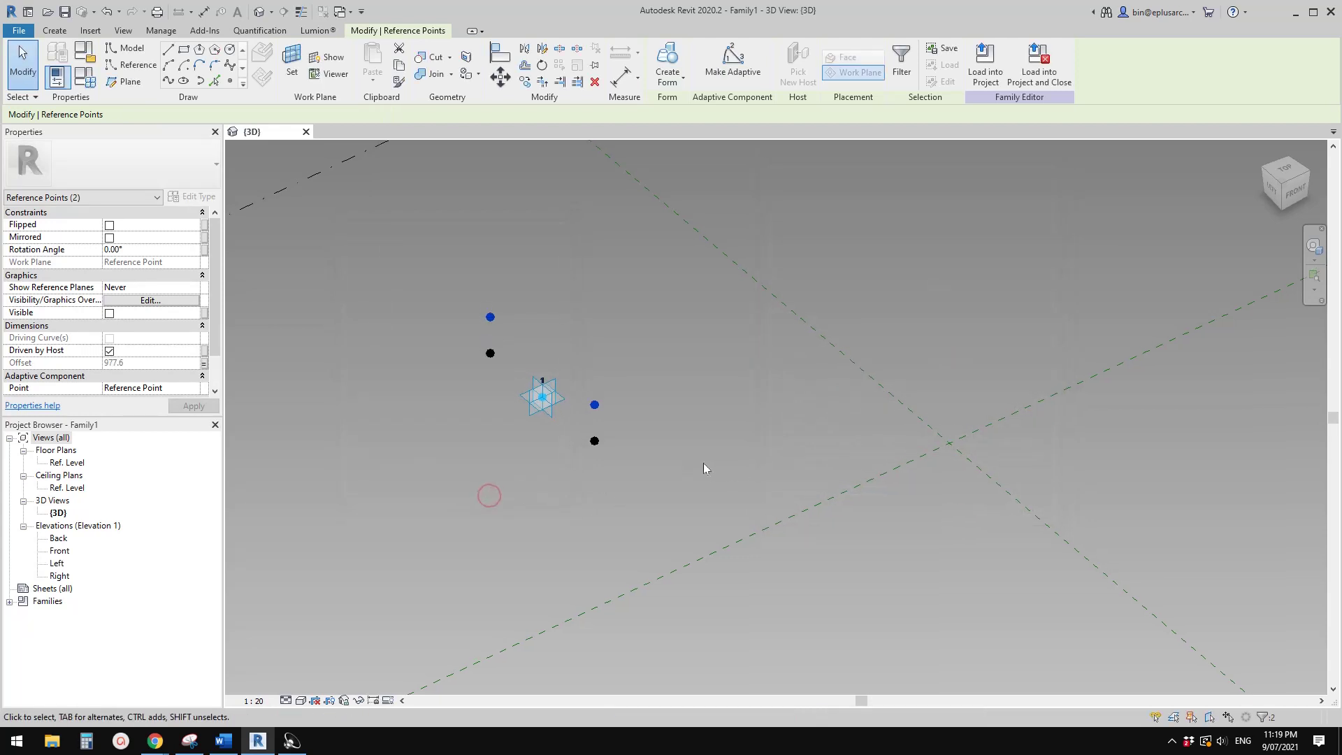
- Switch to Snipping Tool to check the annotated stadium roof petal against the placed points
click(232, 744)
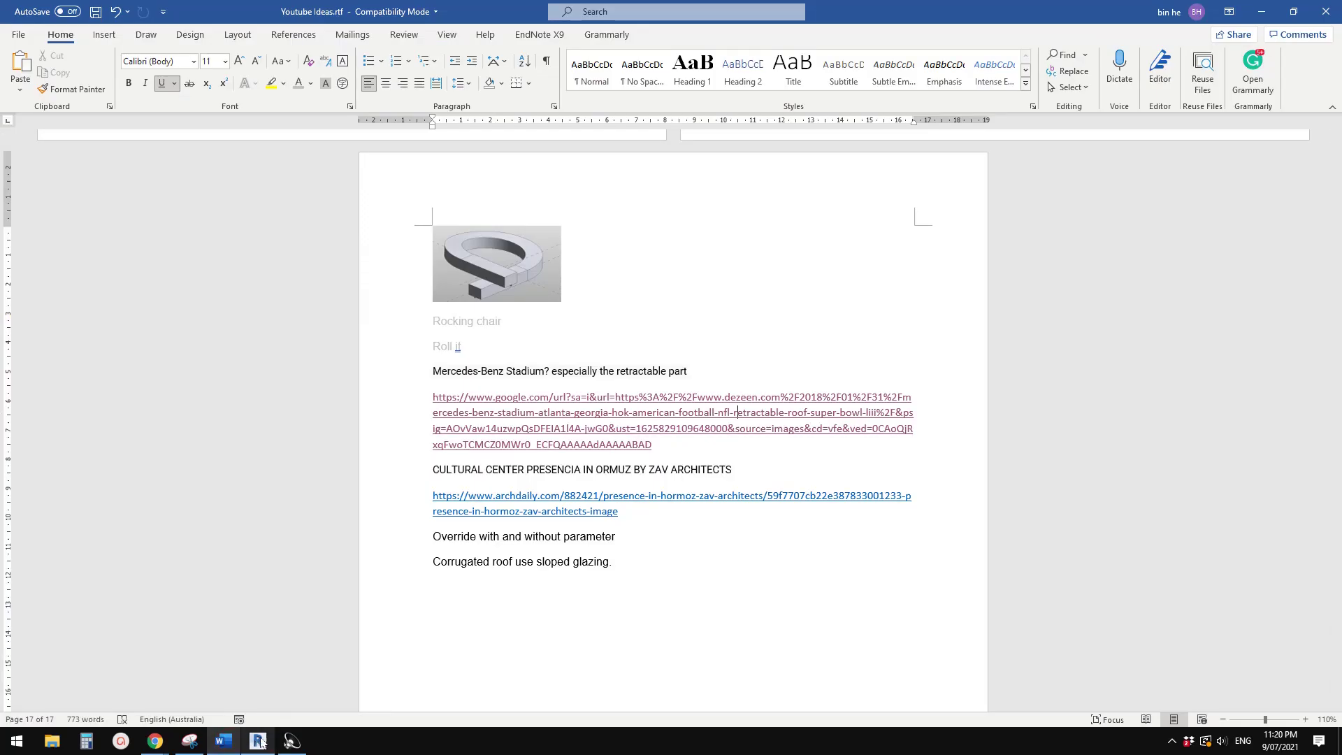
click(238, 738)
click(189, 741)
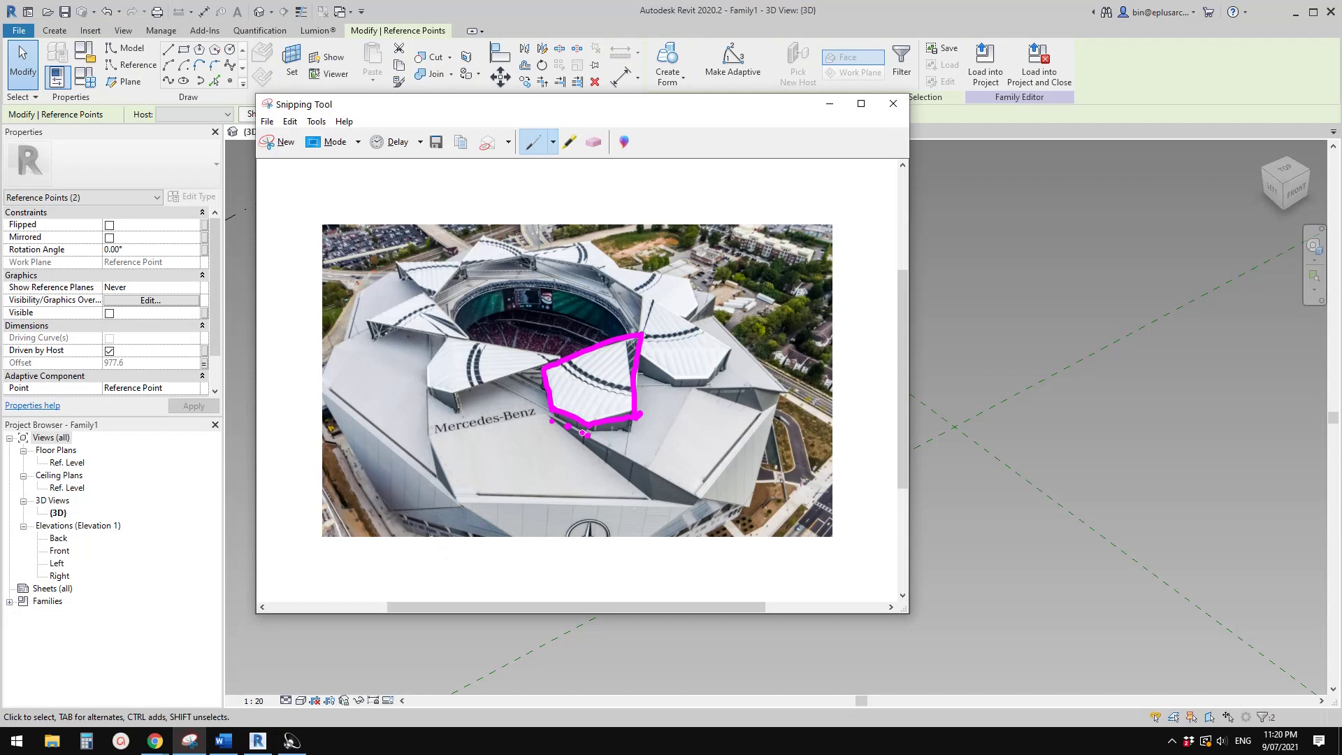
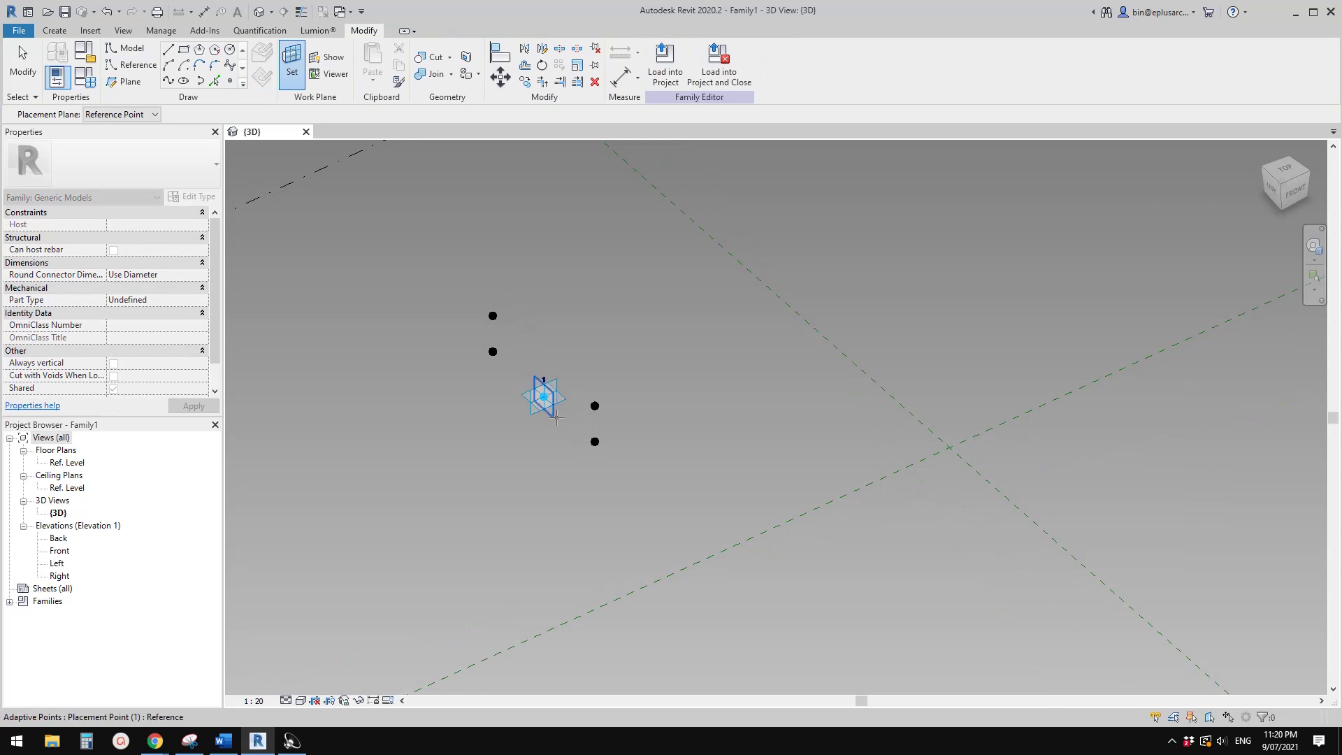
- Host a new reference point on a vertical plane of placement point 1 and move it out to an offset of about 2800
click(556, 417)
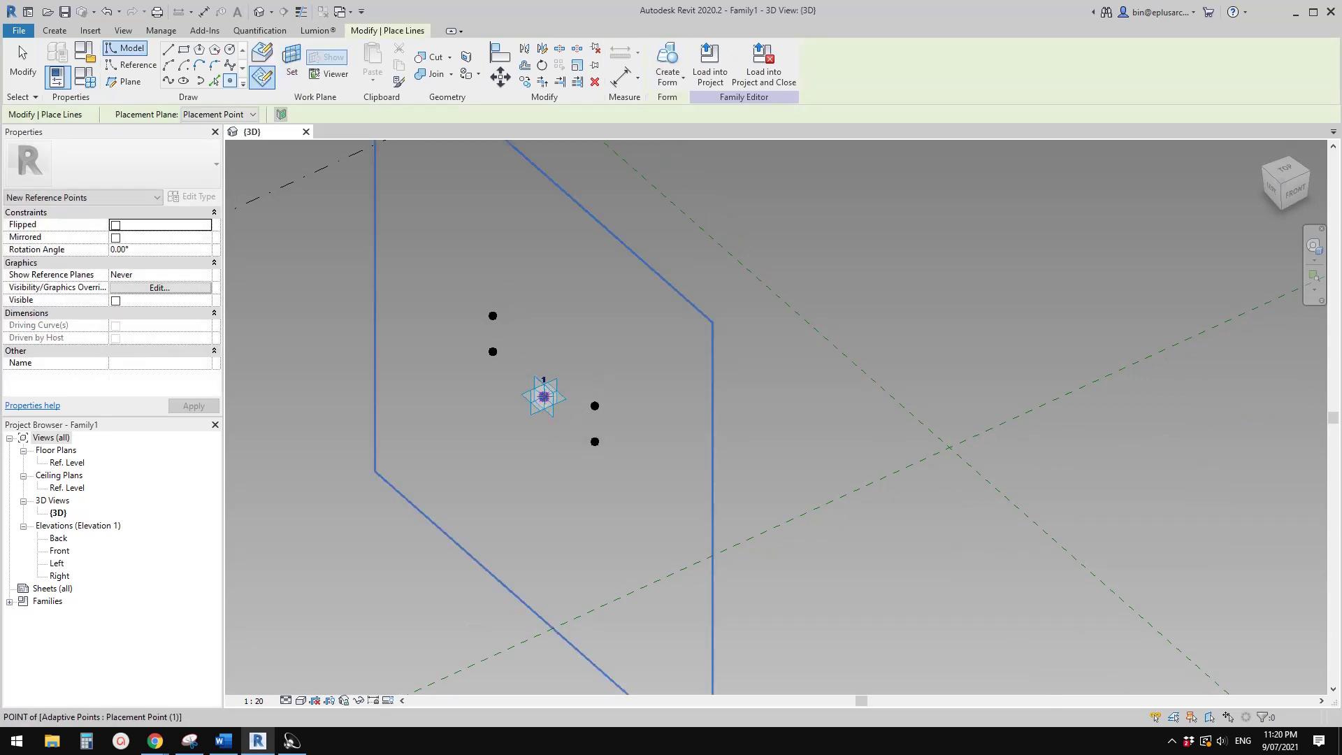
key(Escape)
click(544, 398)
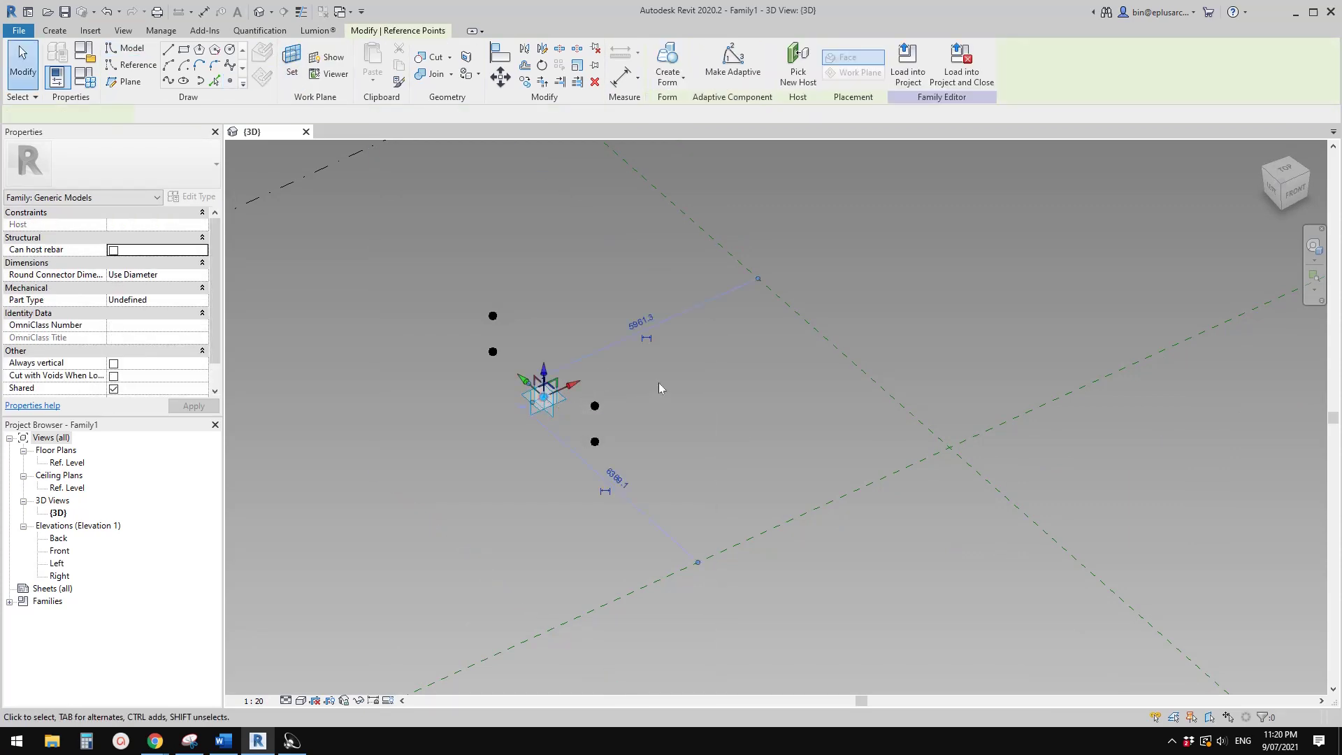
shift+middle_drag(659, 383, 615, 385)
drag(579, 383, 703, 363)
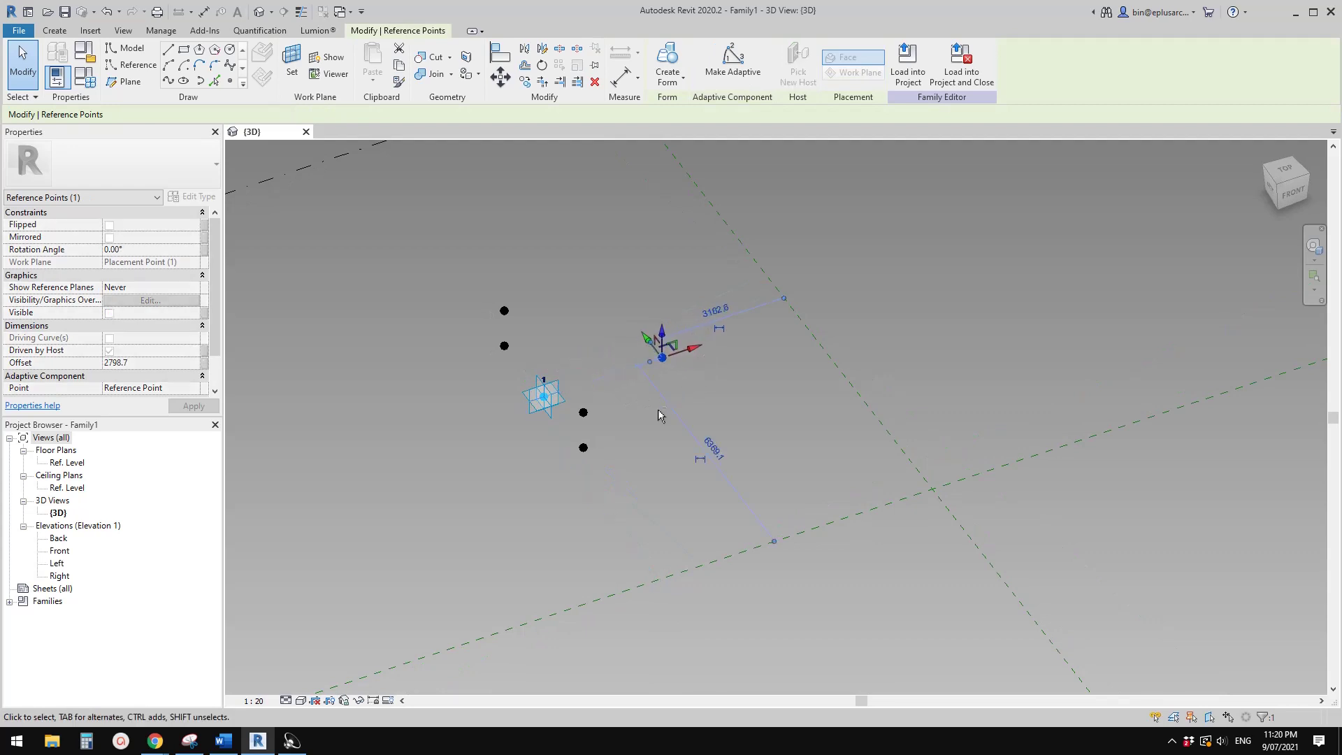
shift+middle_drag(615, 390, 549, 398)
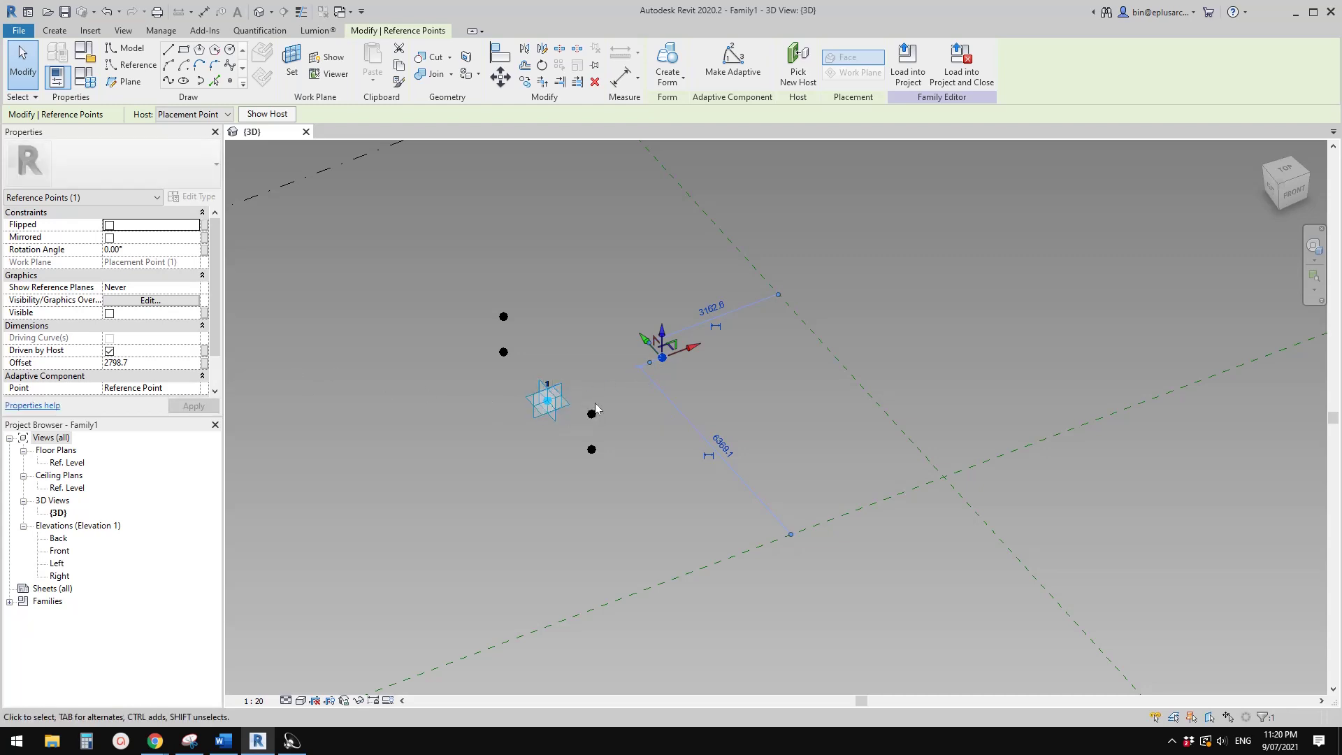
- Check which family parameter drives the offset of the lower point on the negative width side
click(635, 483)
click(591, 449)
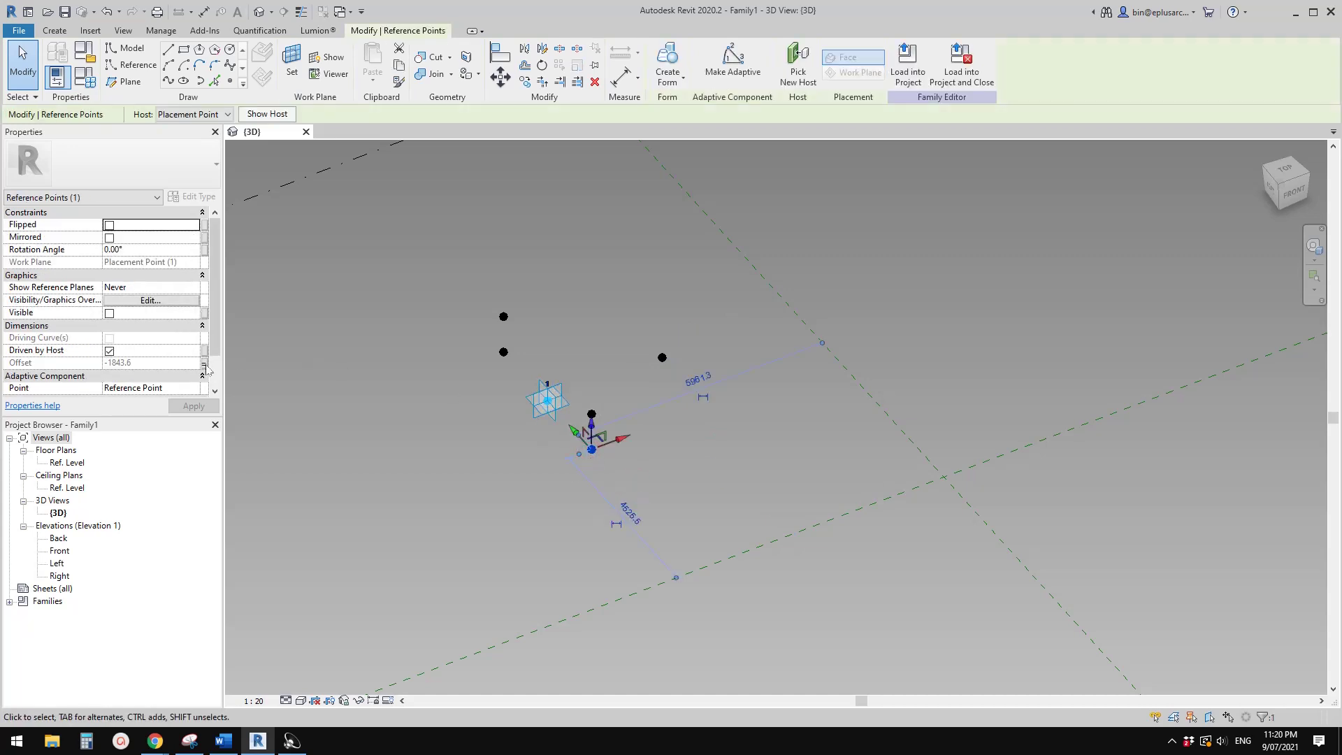
click(204, 364)
key(Return)
click(678, 372)
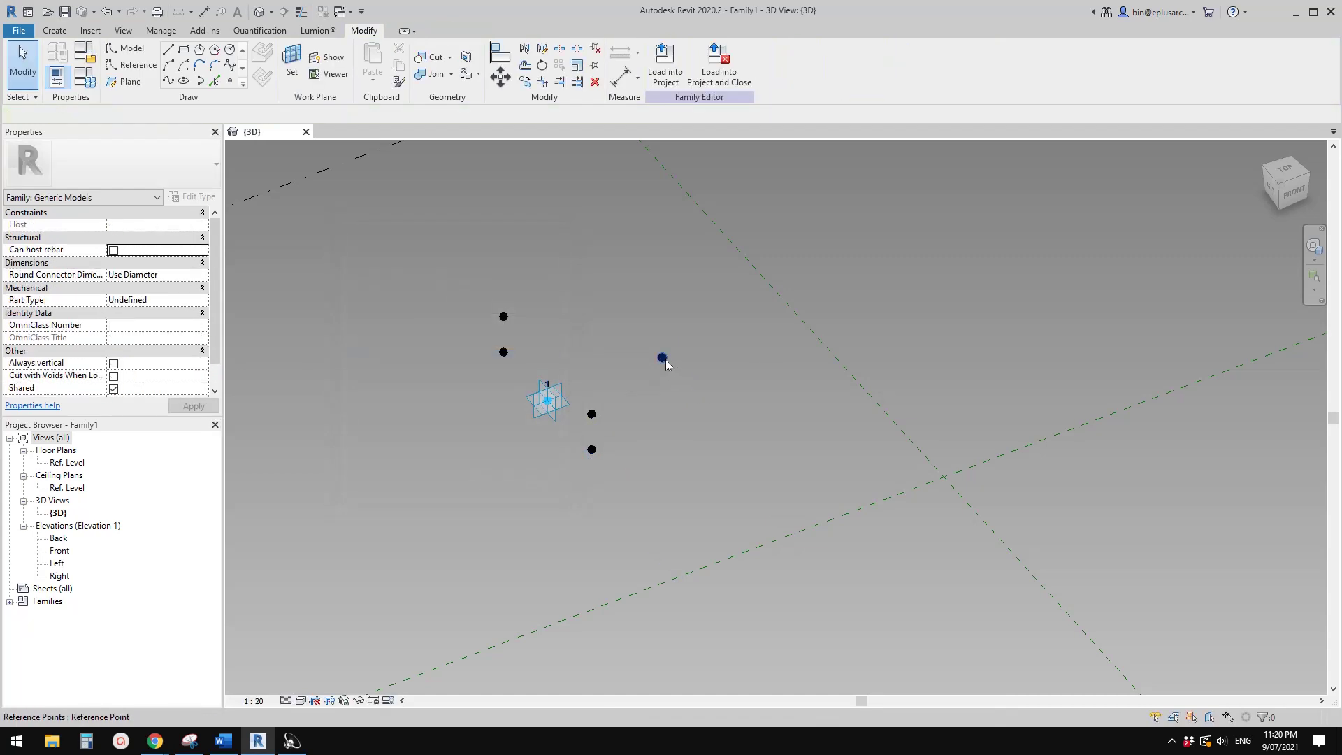
- Link the offset of the point moved out from the placement point to a new instance parameter named D1
click(666, 360)
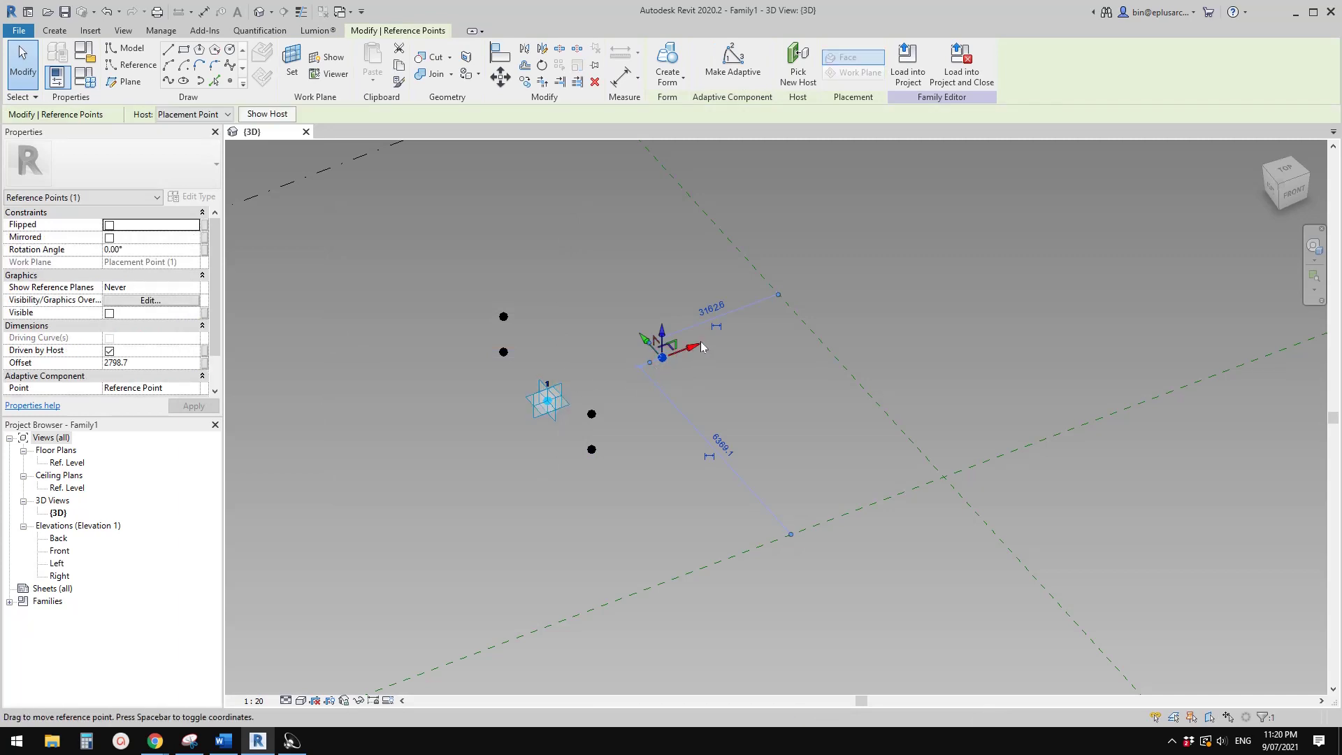
middle_drag(444, 330, 440, 339)
click(204, 363)
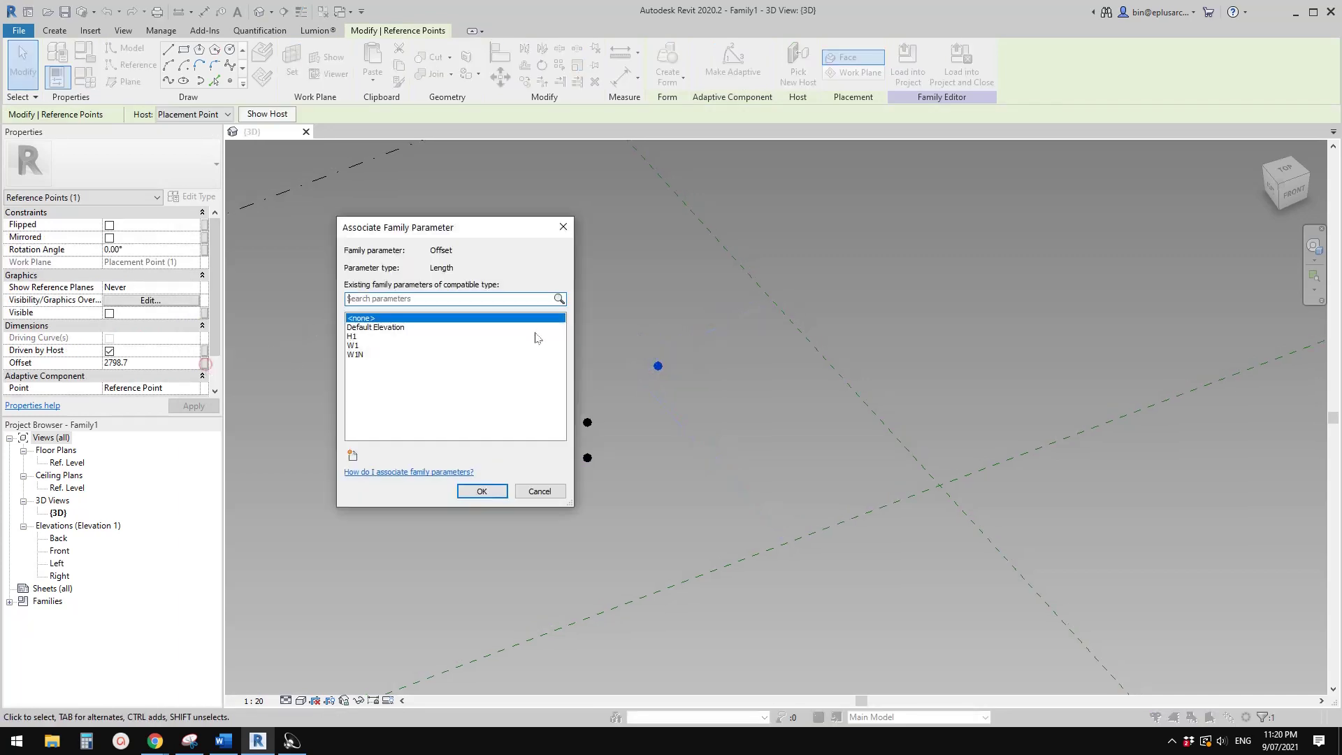
click(353, 456)
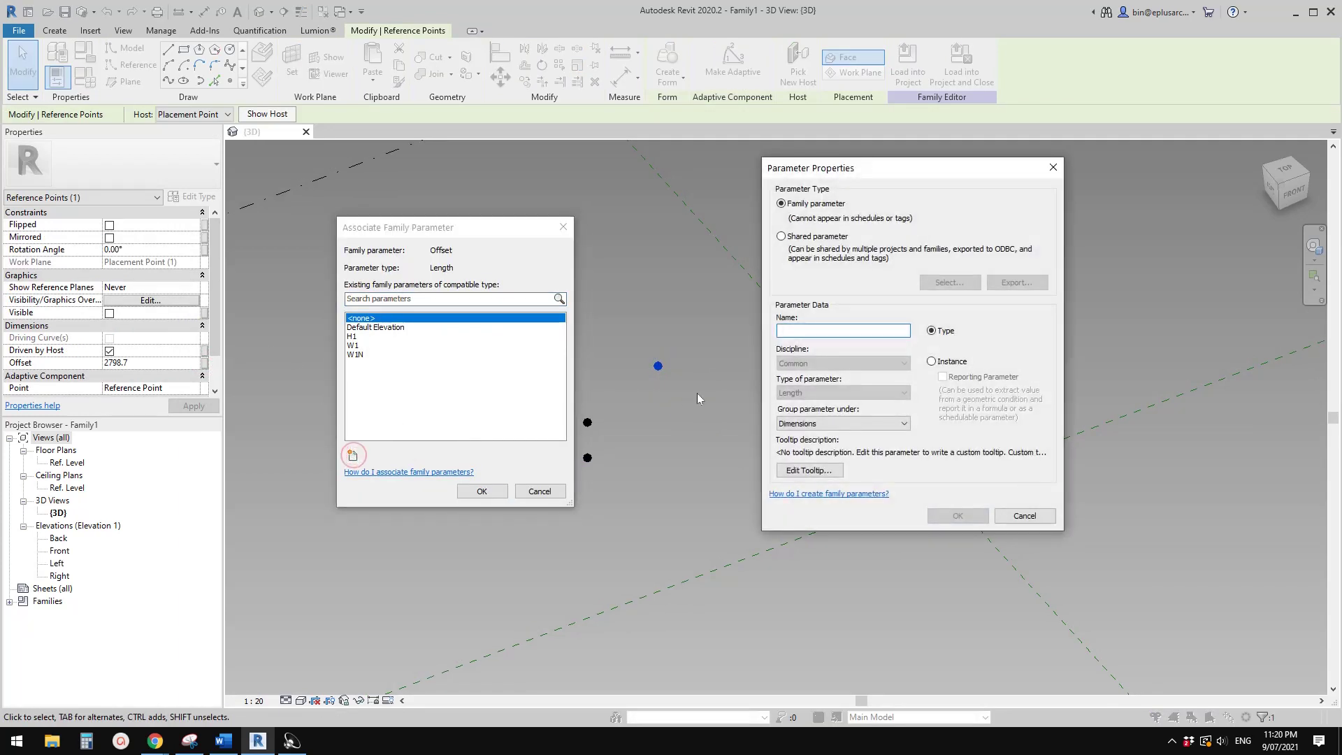
text(D1)
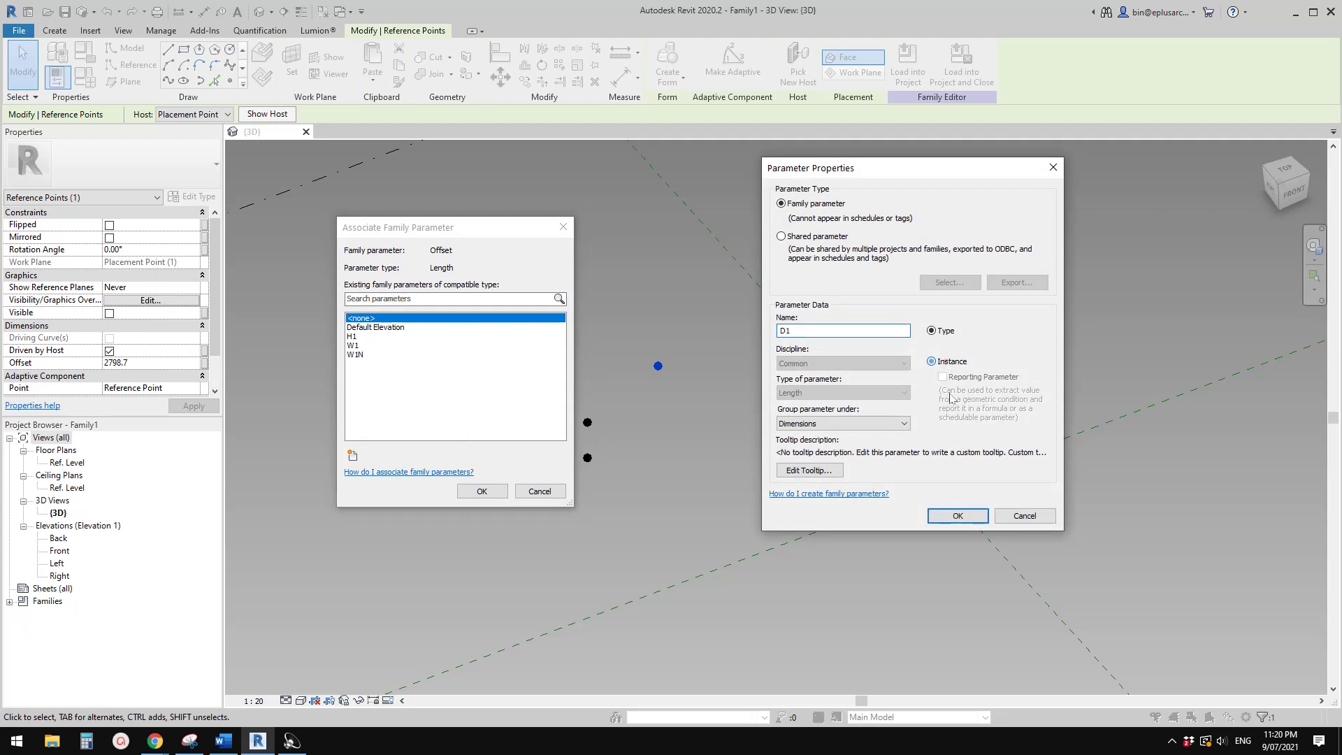
click(962, 515)
click(482, 498)
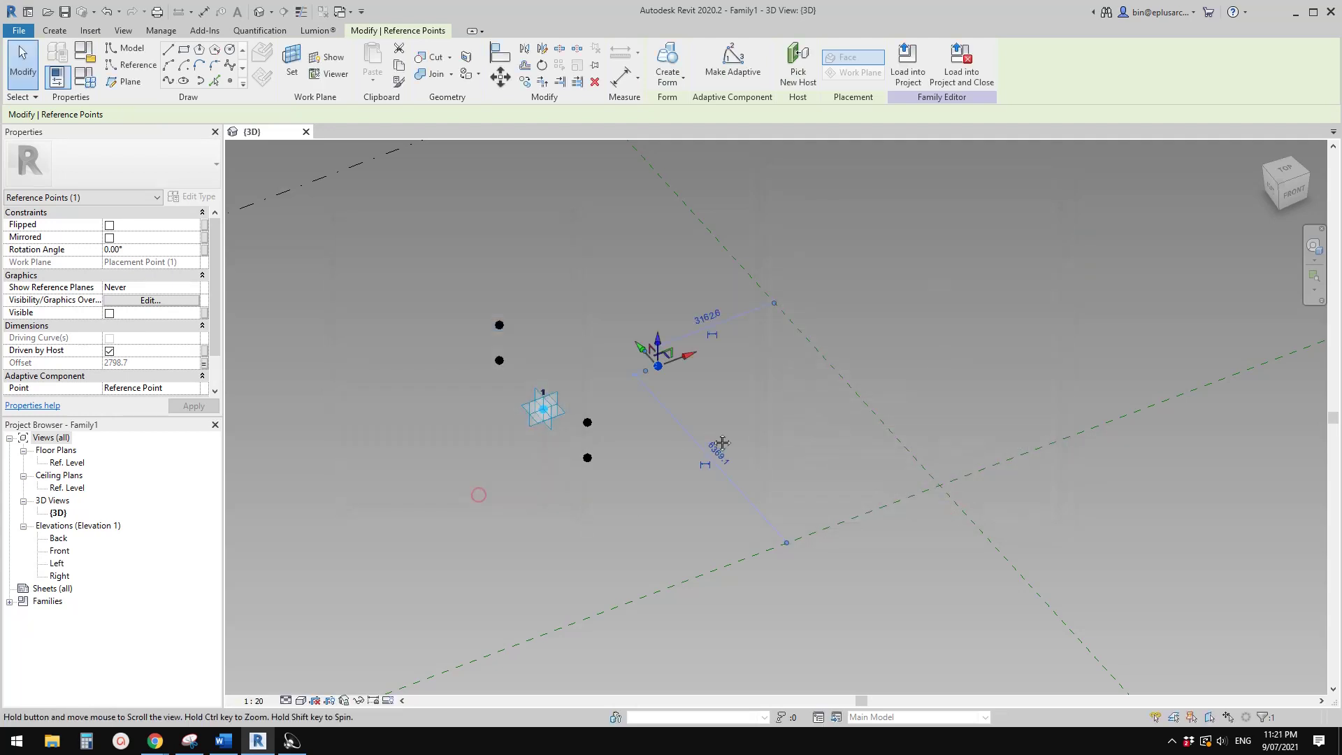
- Host a reference point on the D1 point's sideways-facing vertical plane and move it to an offset of about 4060, accepting the duplicate location
shift+middle_drag(479, 495, 677, 461)
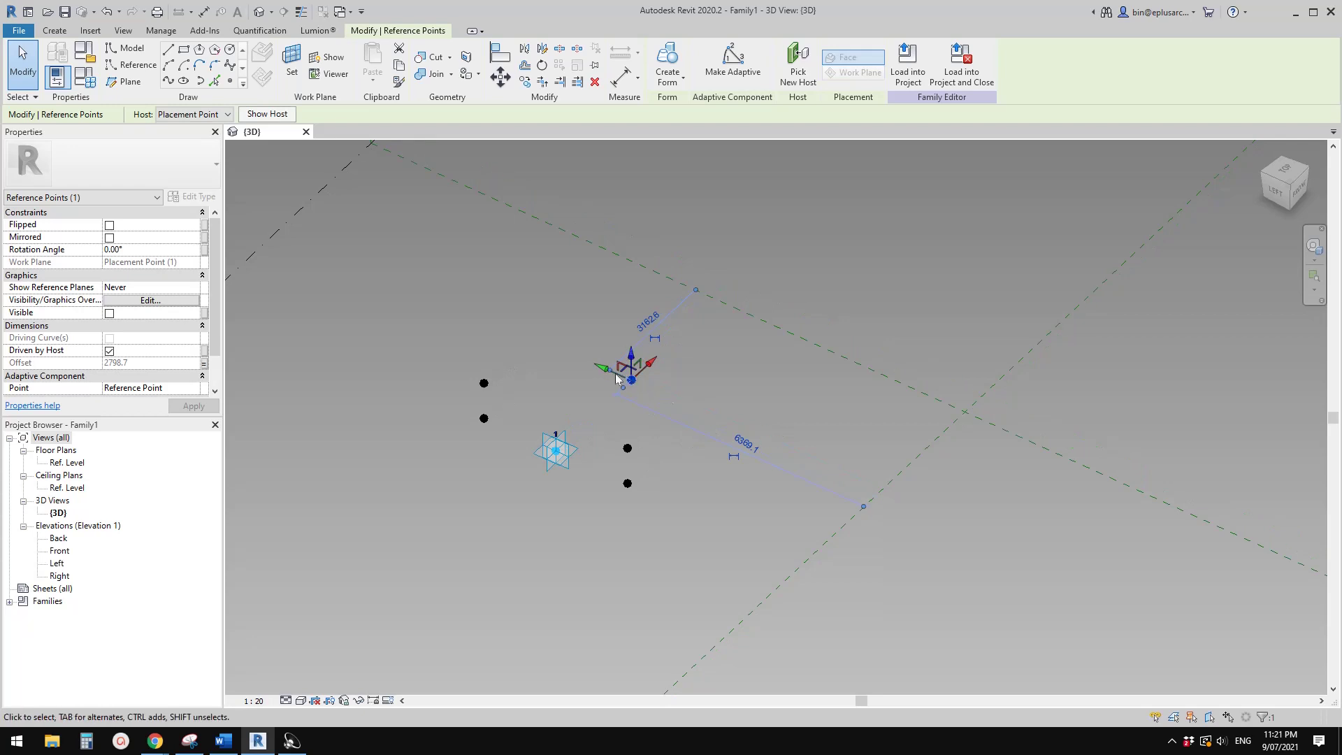
click(231, 84)
click(292, 63)
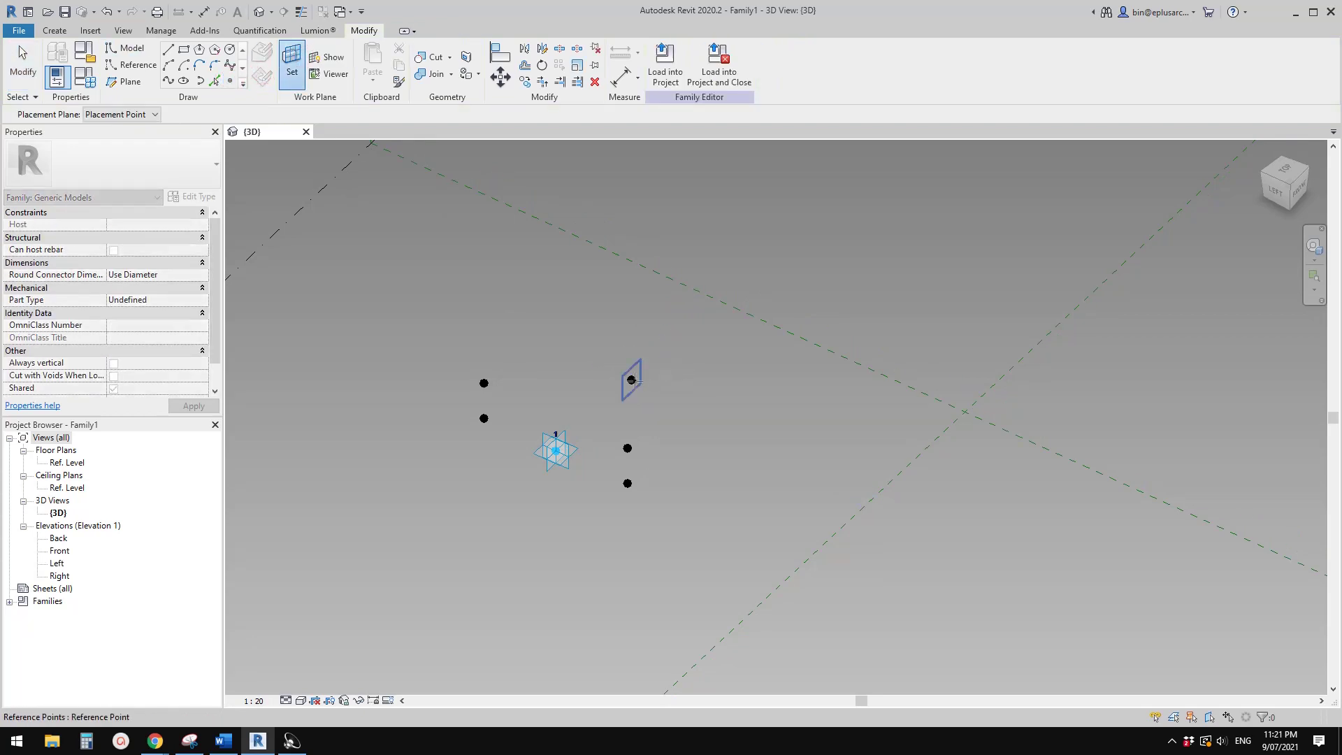
click(631, 380)
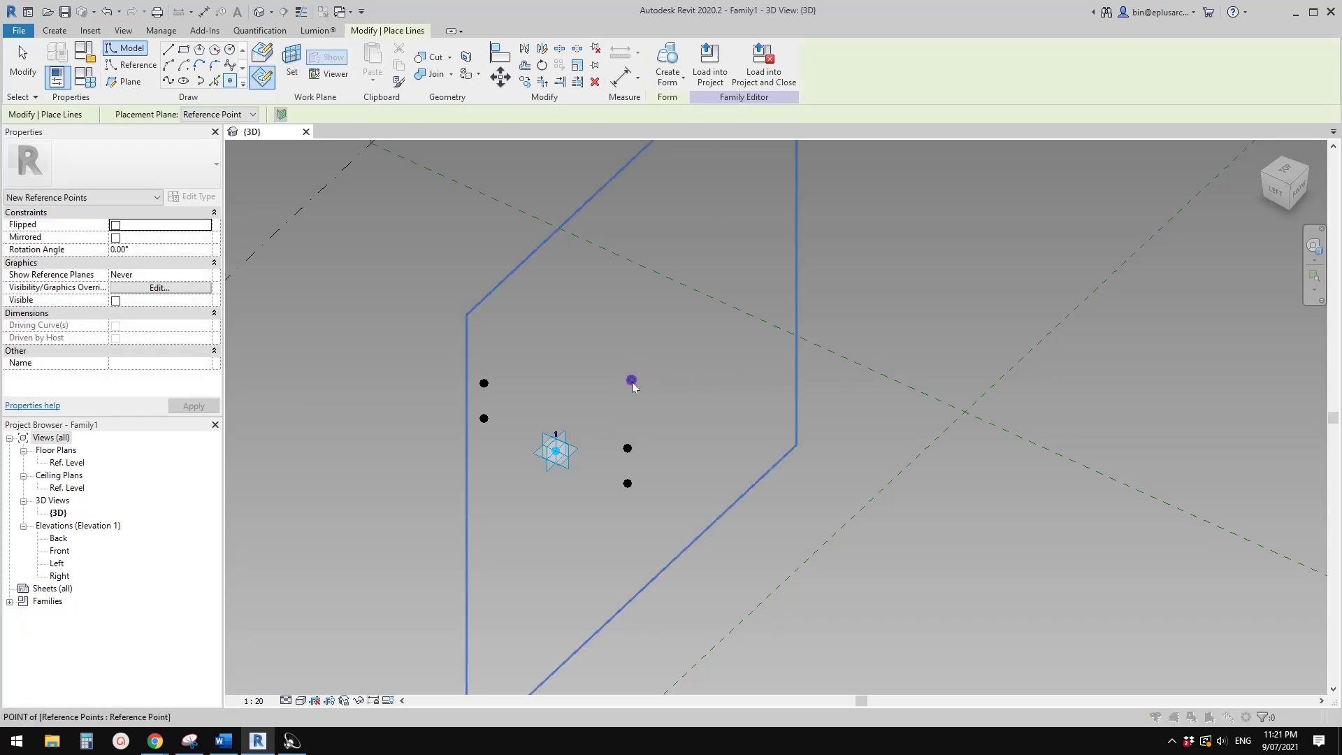
click(632, 382)
click(726, 416)
key(Escape)
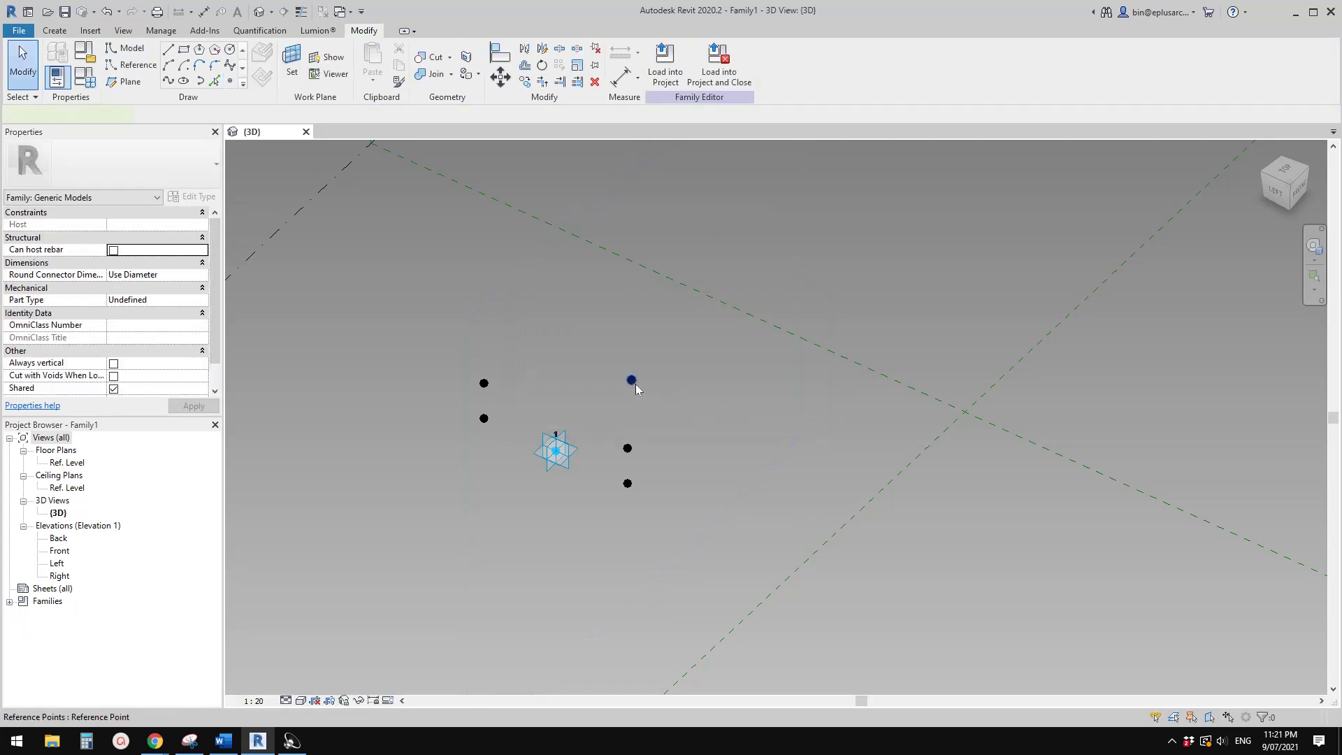
click(635, 383)
drag(601, 366, 444, 293)
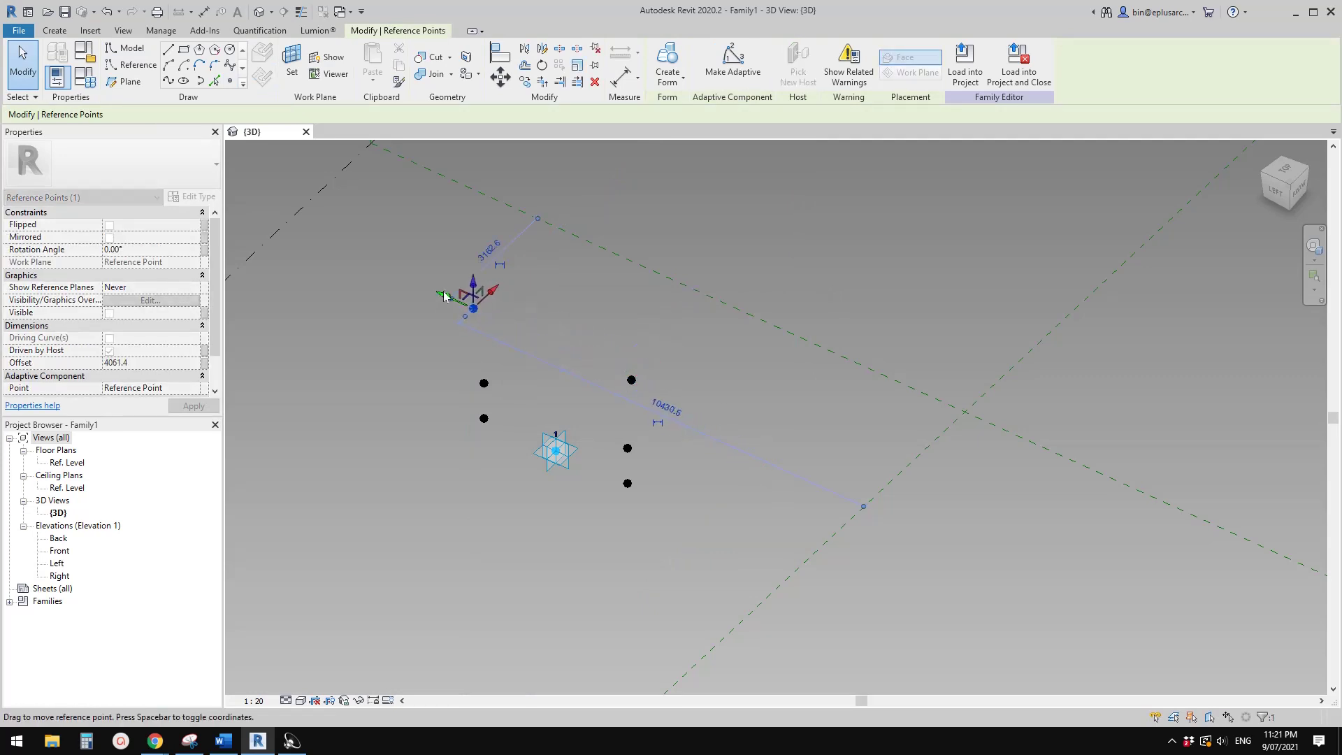
- Host a second reference point on the same D1 point plane and move it the opposite way to an offset of about -4400
click(231, 81)
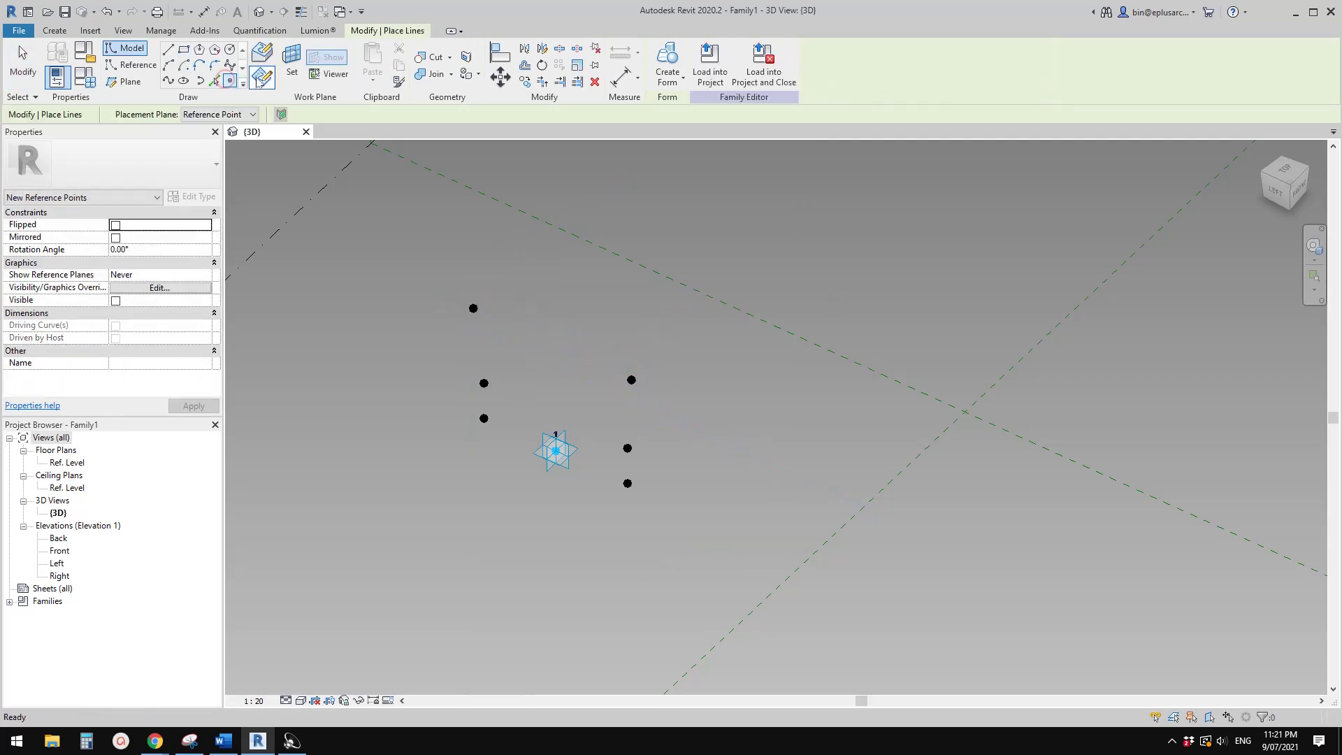
click(291, 65)
click(632, 380)
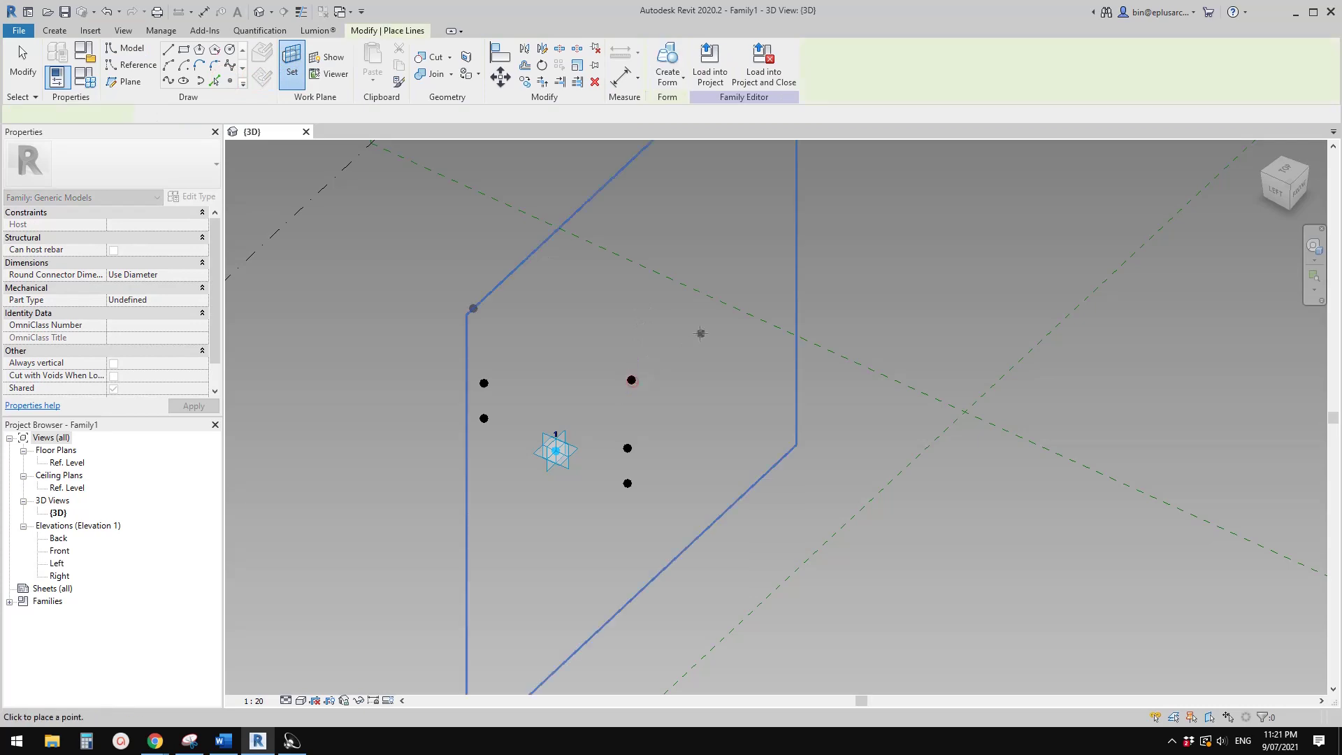
click(632, 380)
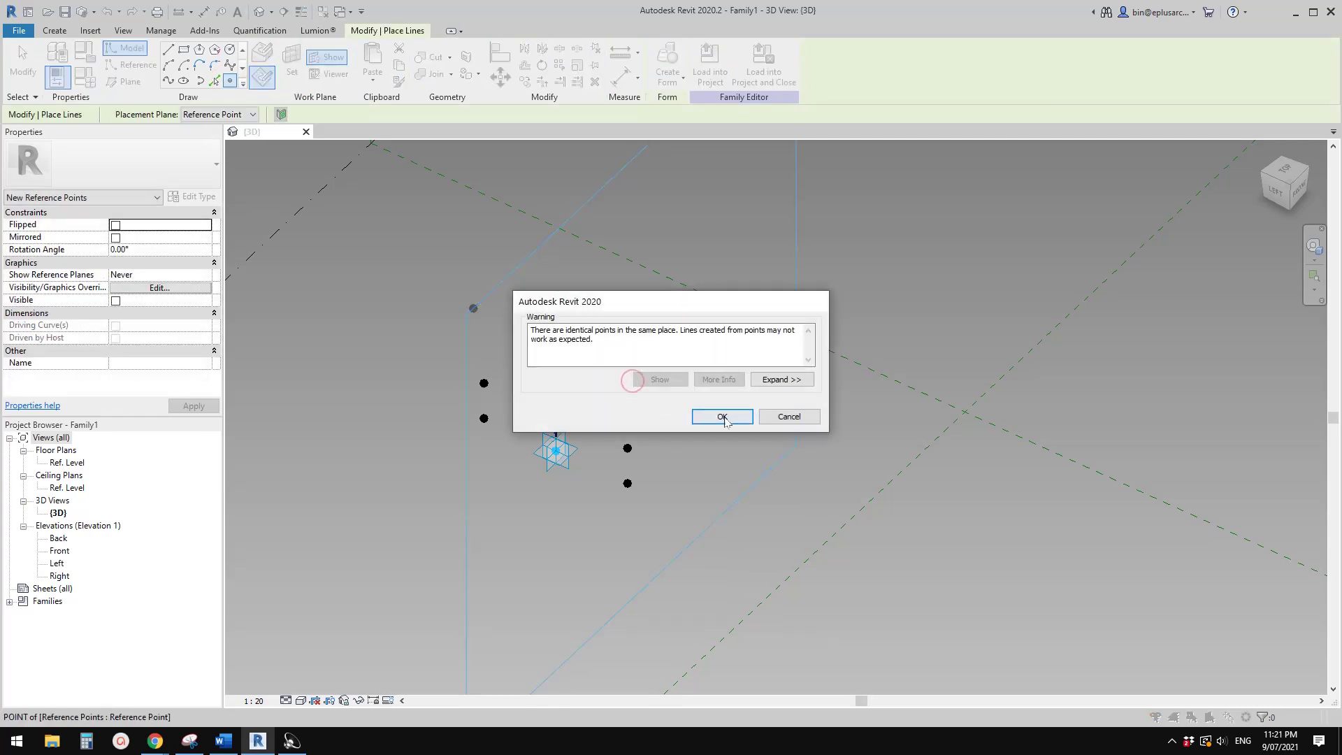
click(727, 418)
key(Escape)
click(632, 379)
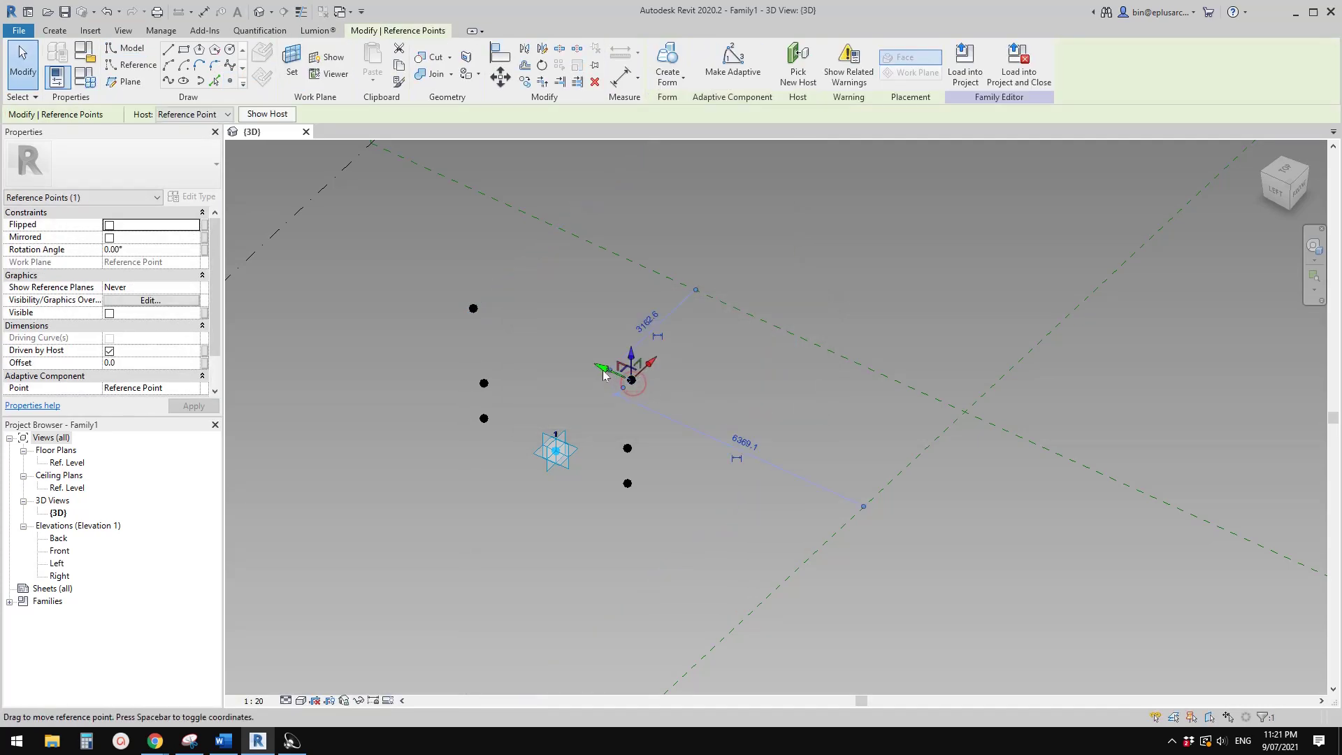
drag(648, 395, 773, 448)
shift+middle_drag(775, 444, 699, 428)
- Link the offset of the positive-side point hosted on the D1 point to a new instance parameter named W2
click(522, 278)
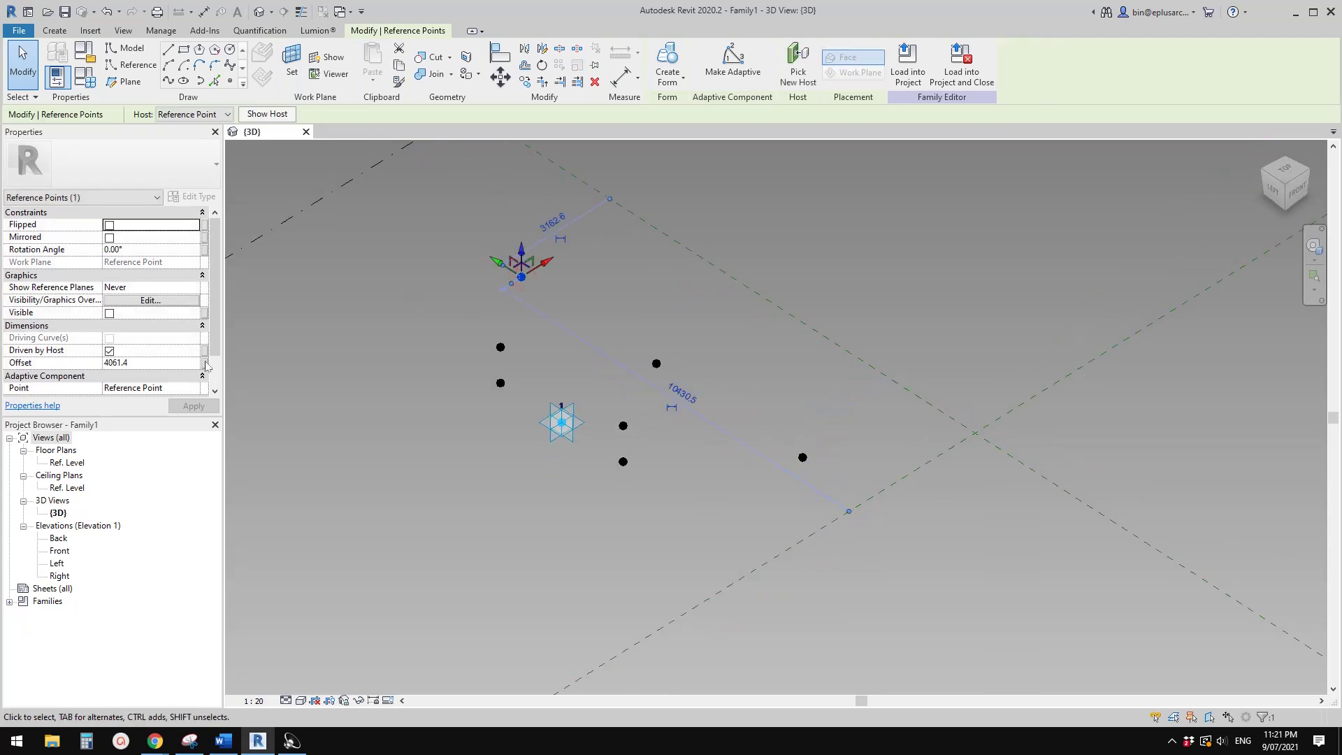
click(205, 363)
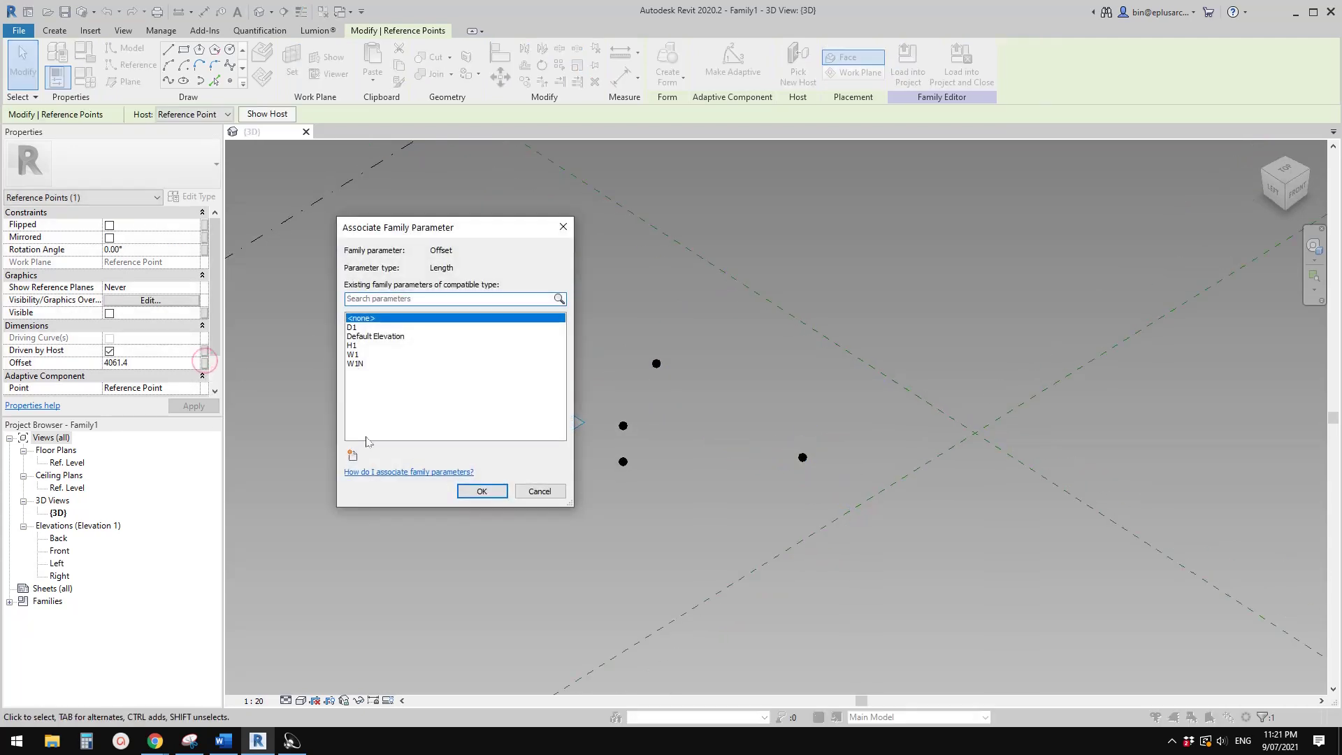
click(353, 456)
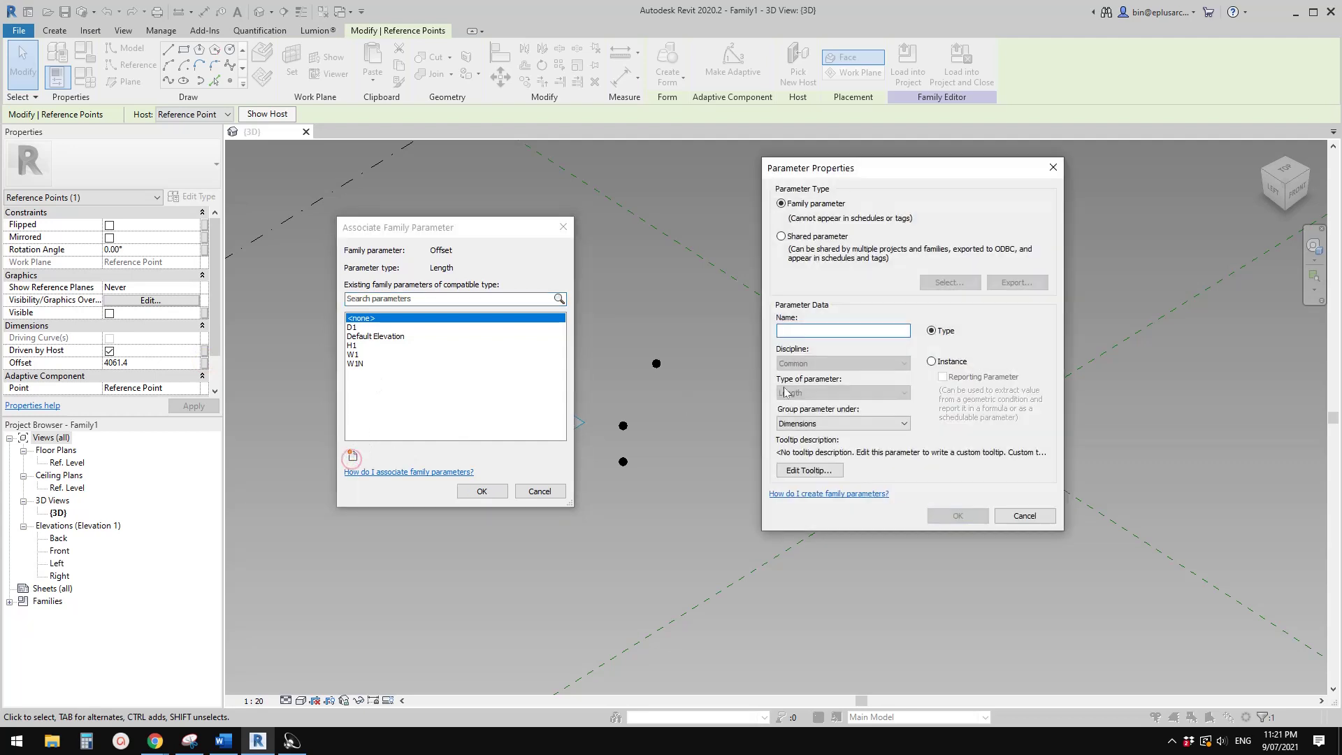
text(W2)
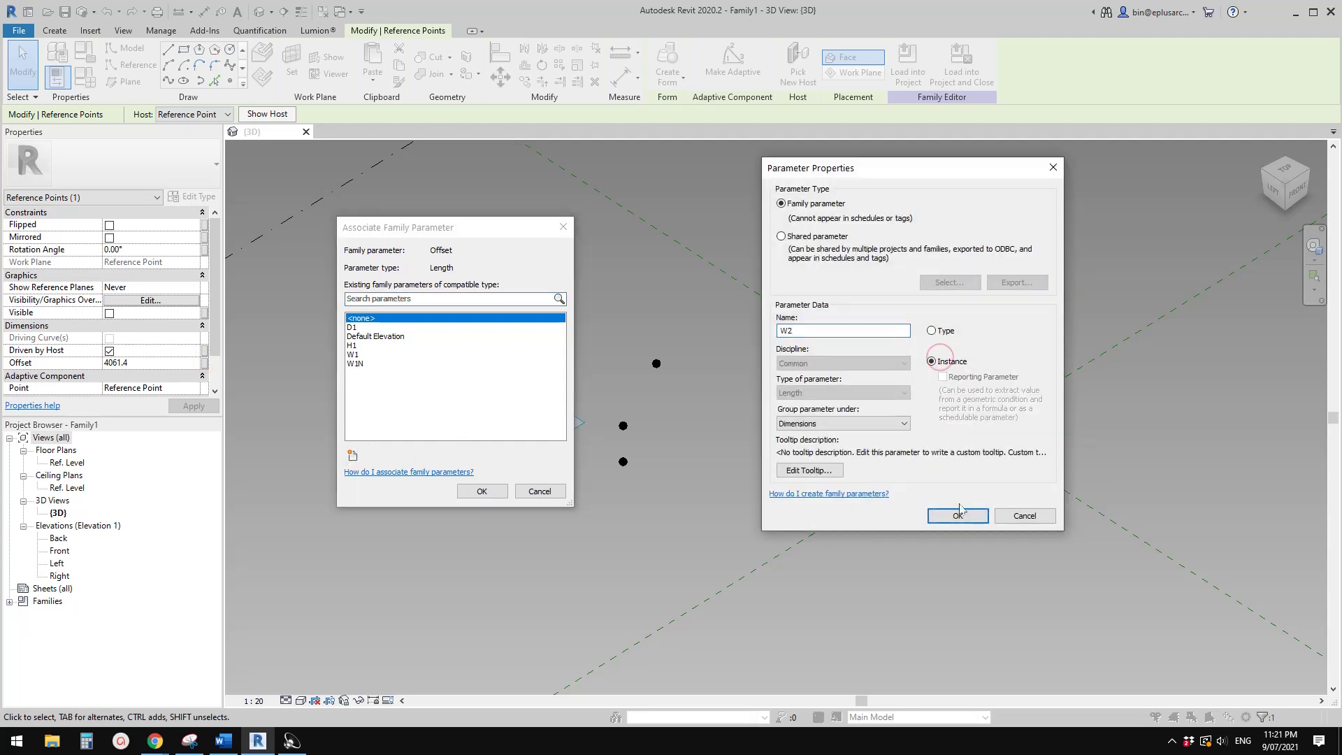
click(959, 514)
click(482, 491)
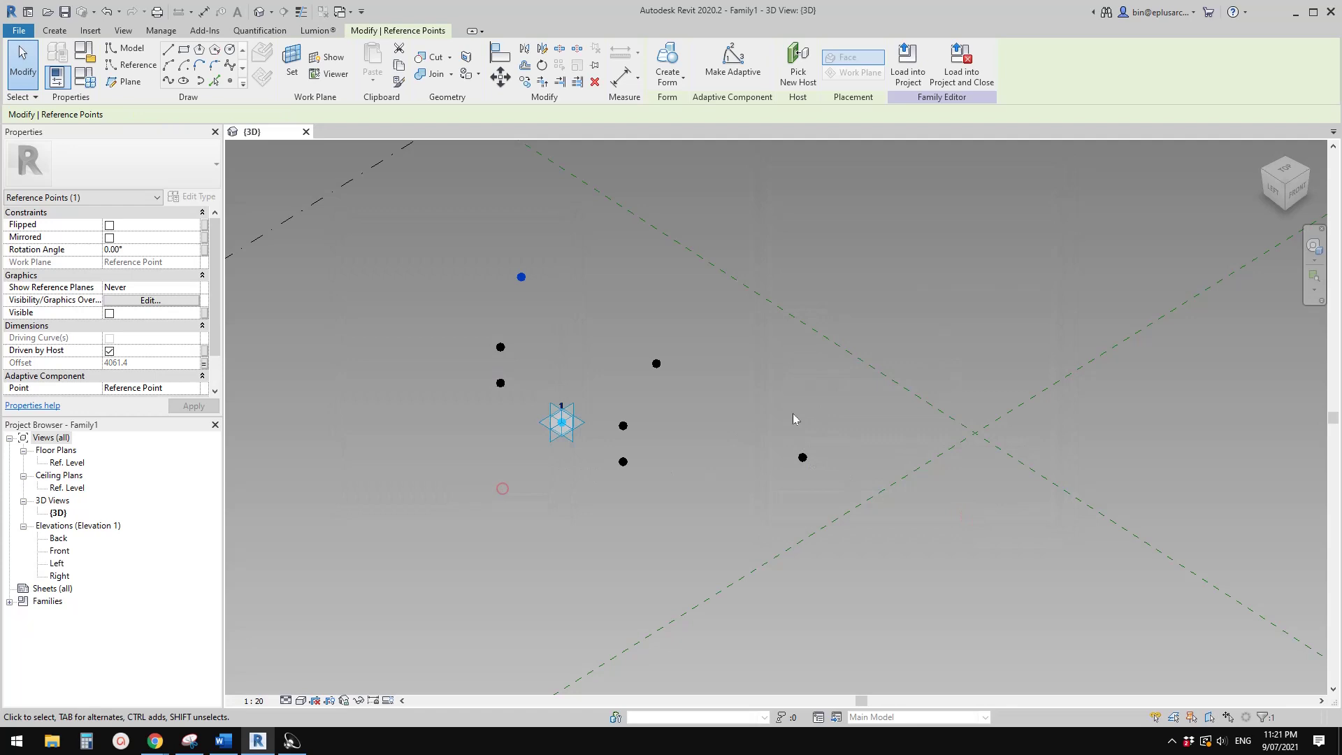
- Link the offset of the opposite, negative-side point to a new instance parameter named W2N
click(803, 458)
click(204, 362)
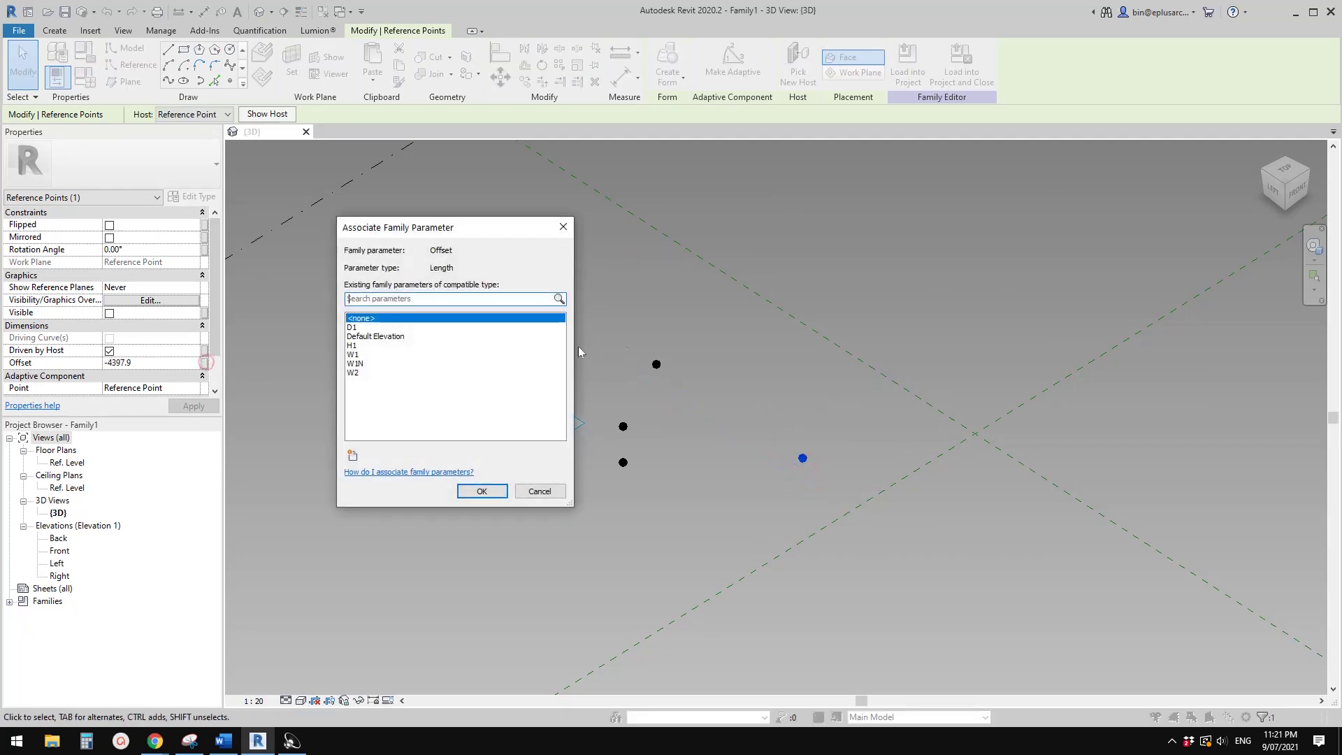
click(353, 455)
text(W2N)
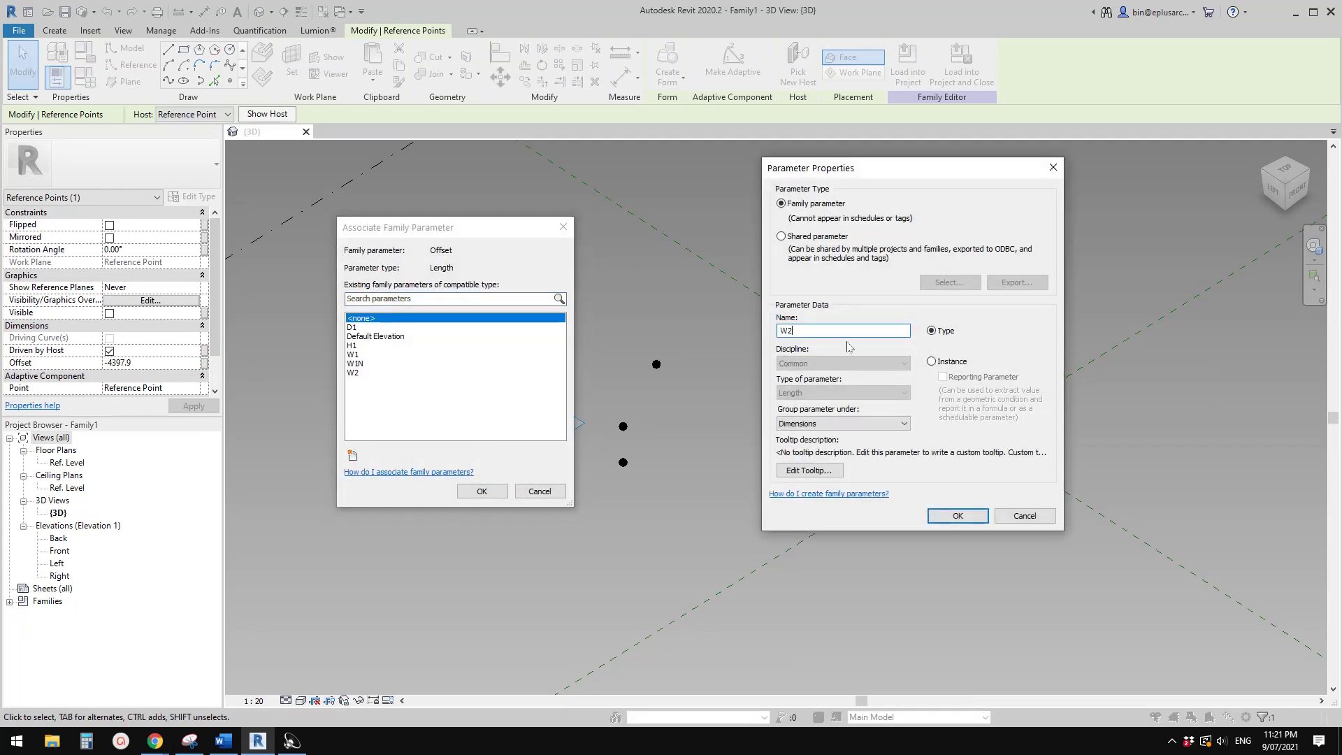
click(955, 515)
click(480, 491)
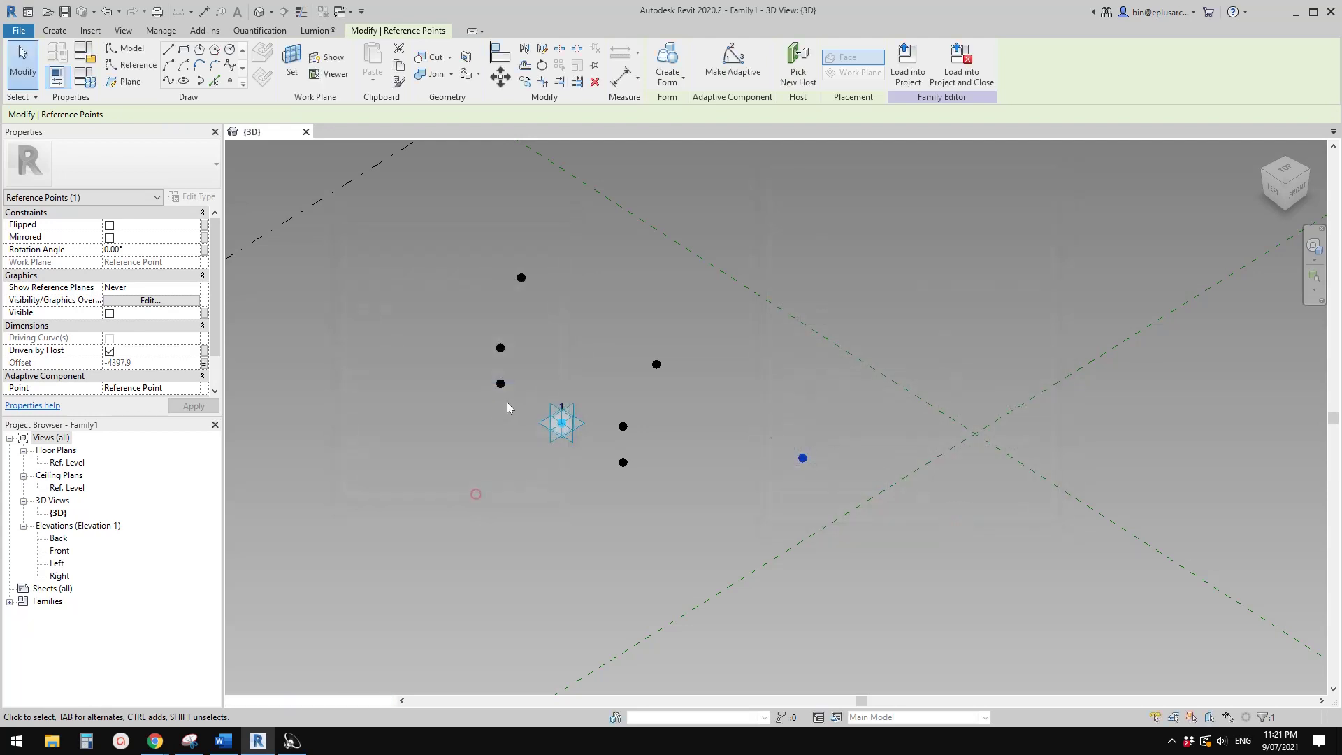
- Give the W2N parameter the formula -W2 in the family types and apply it
click(89, 83)
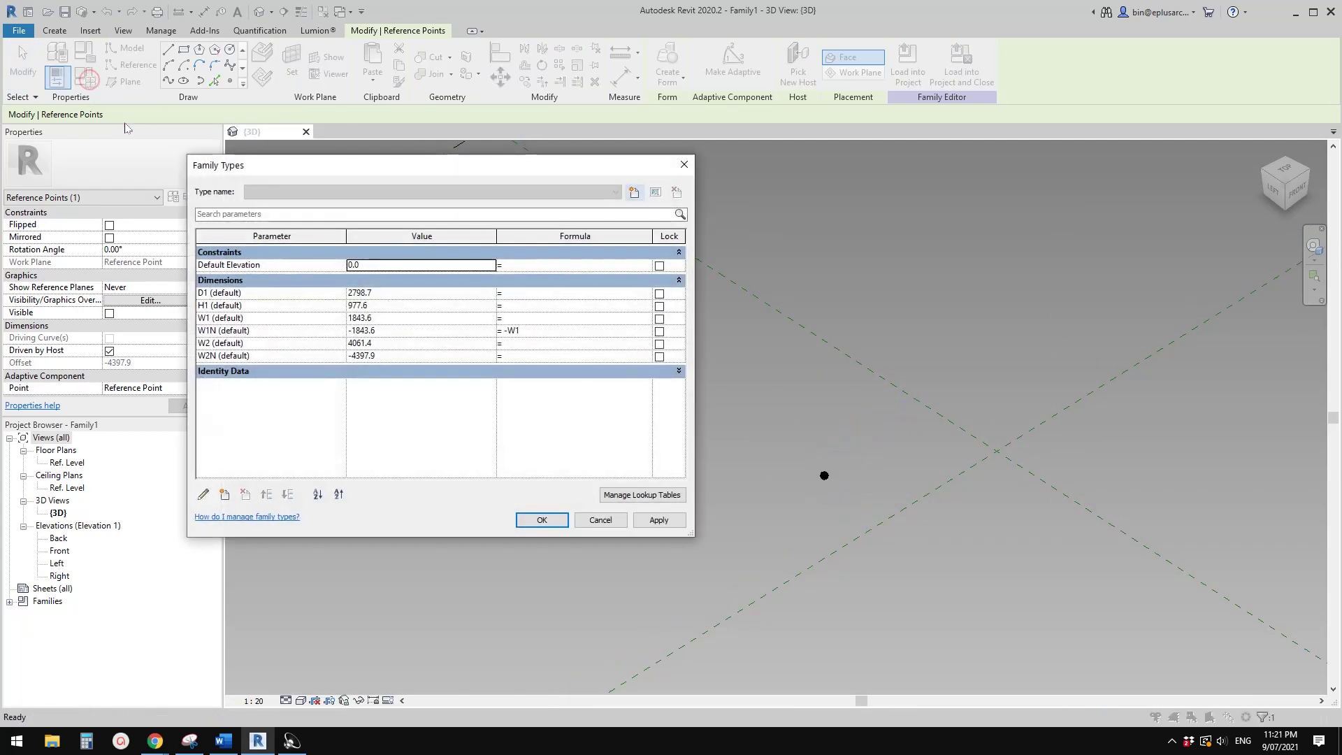
click(524, 357)
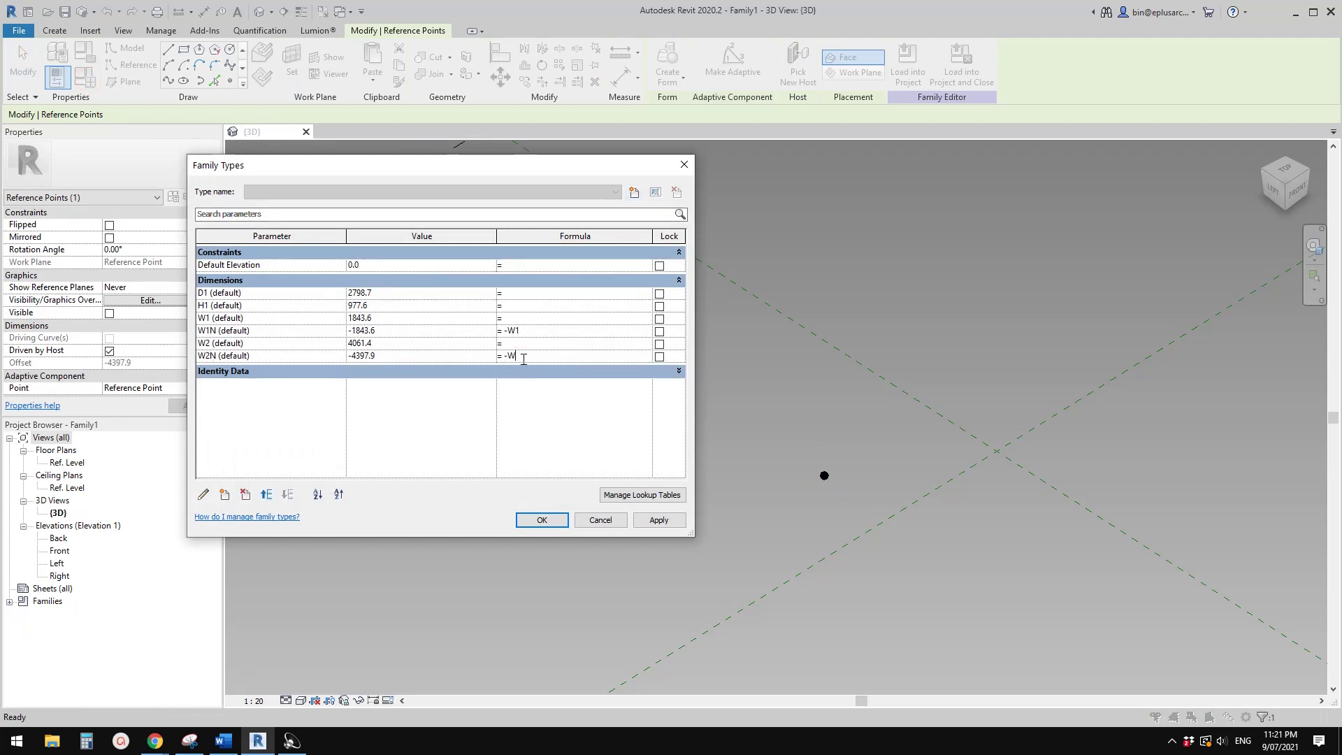
click(563, 526)
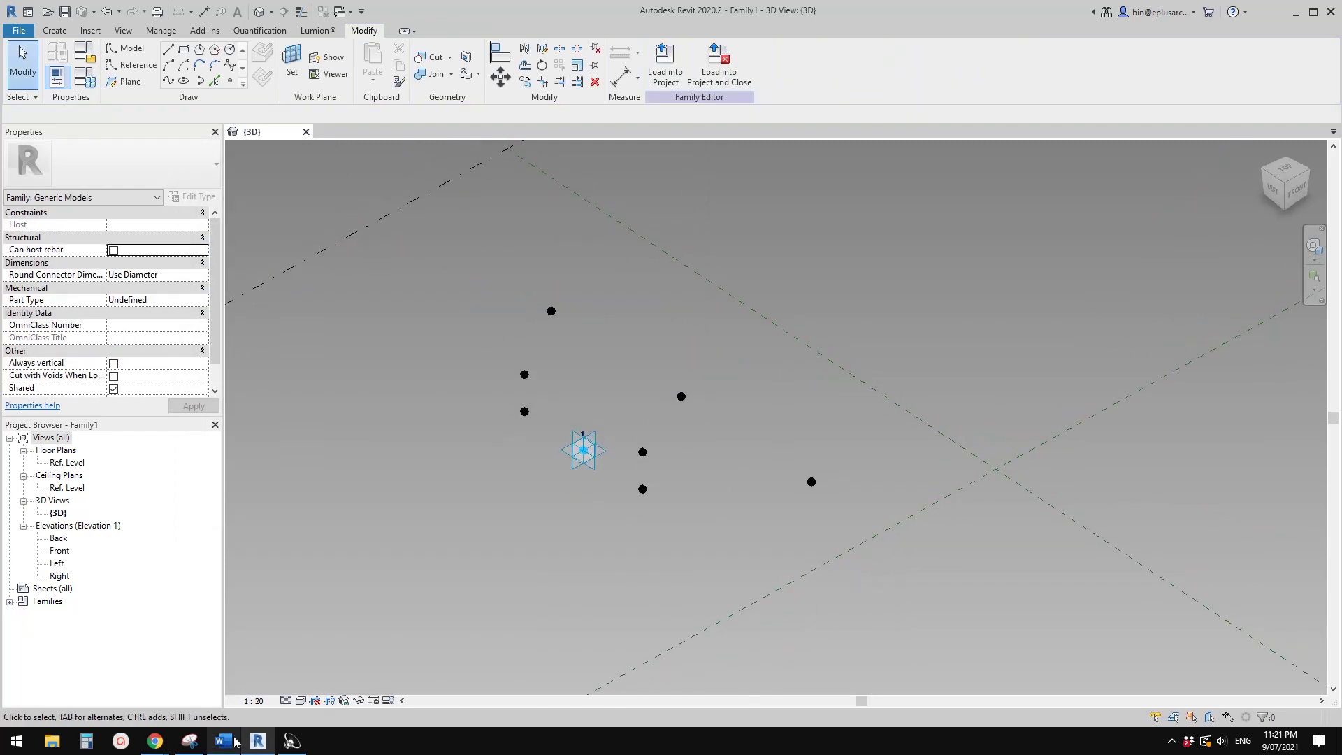
- Switch to Snipping Tool to review the marked roof petal corners, and return to Revit
click(197, 743)
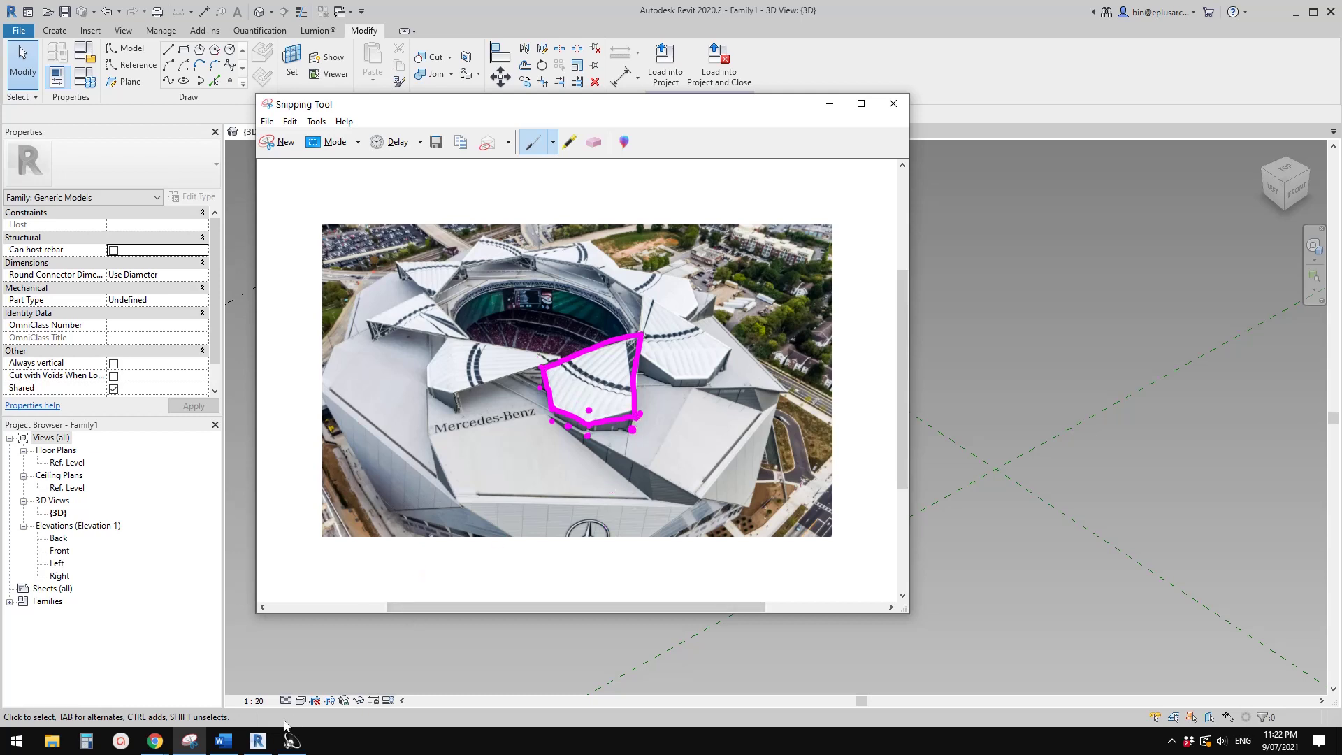
click(258, 741)
- Host a new reference point on the horizontal plane of the W2-side point farthest back, accepting the identical-points warning
shift+middle_drag(545, 443, 508, 316)
click(229, 81)
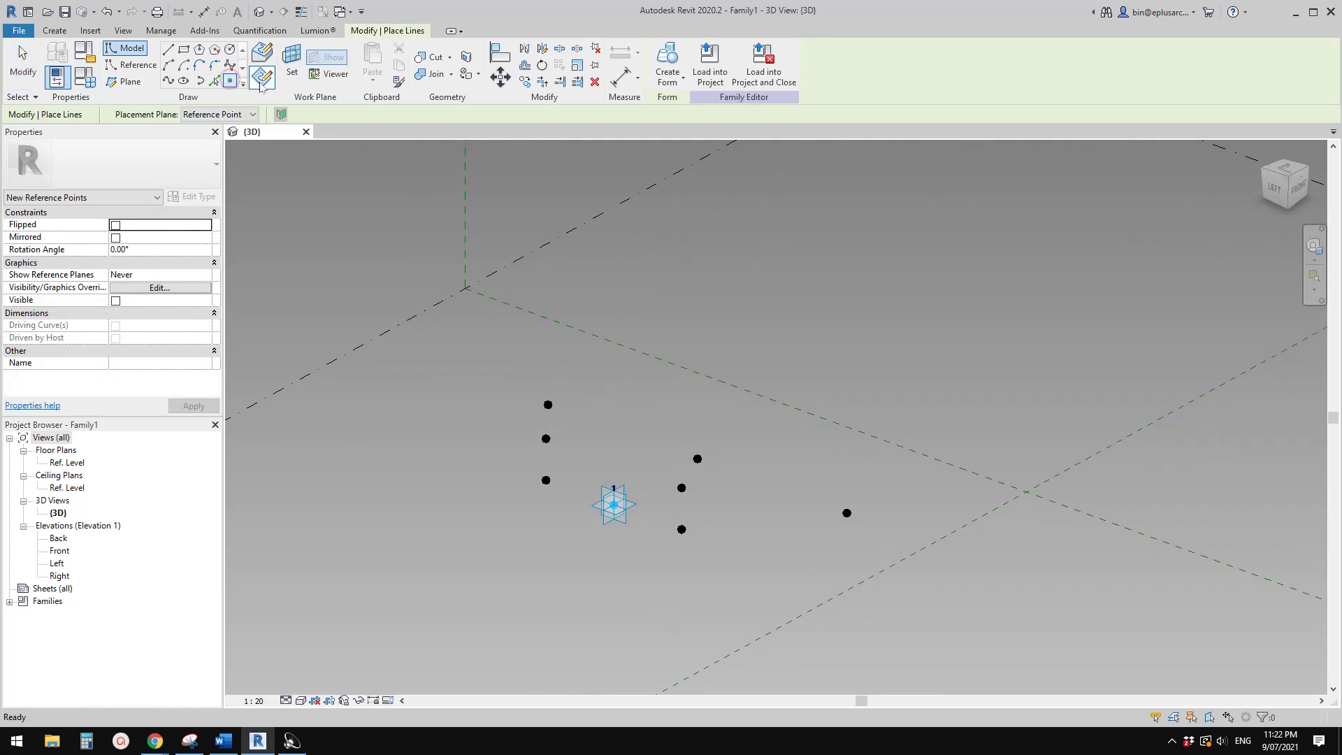
click(259, 81)
shift+middle_drag(718, 394, 656, 380)
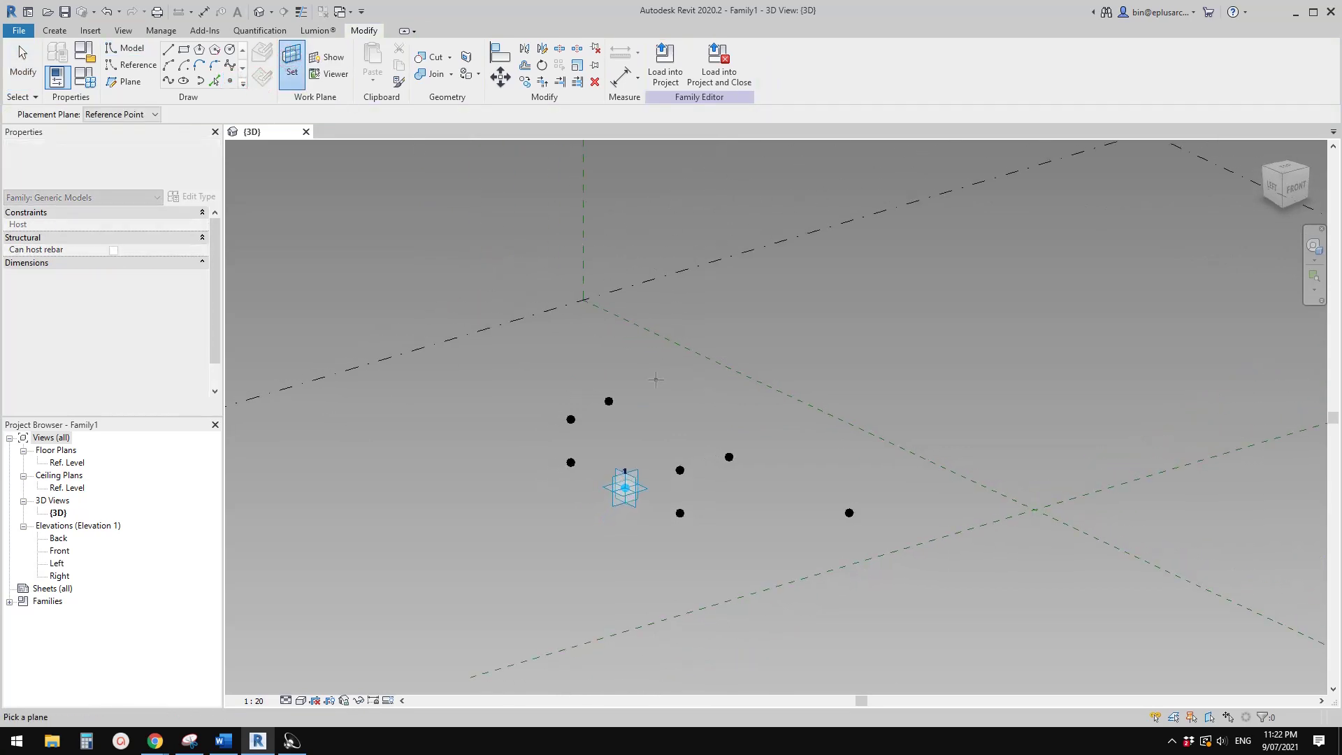
click(608, 401)
scroll(609, 402, up, 1)
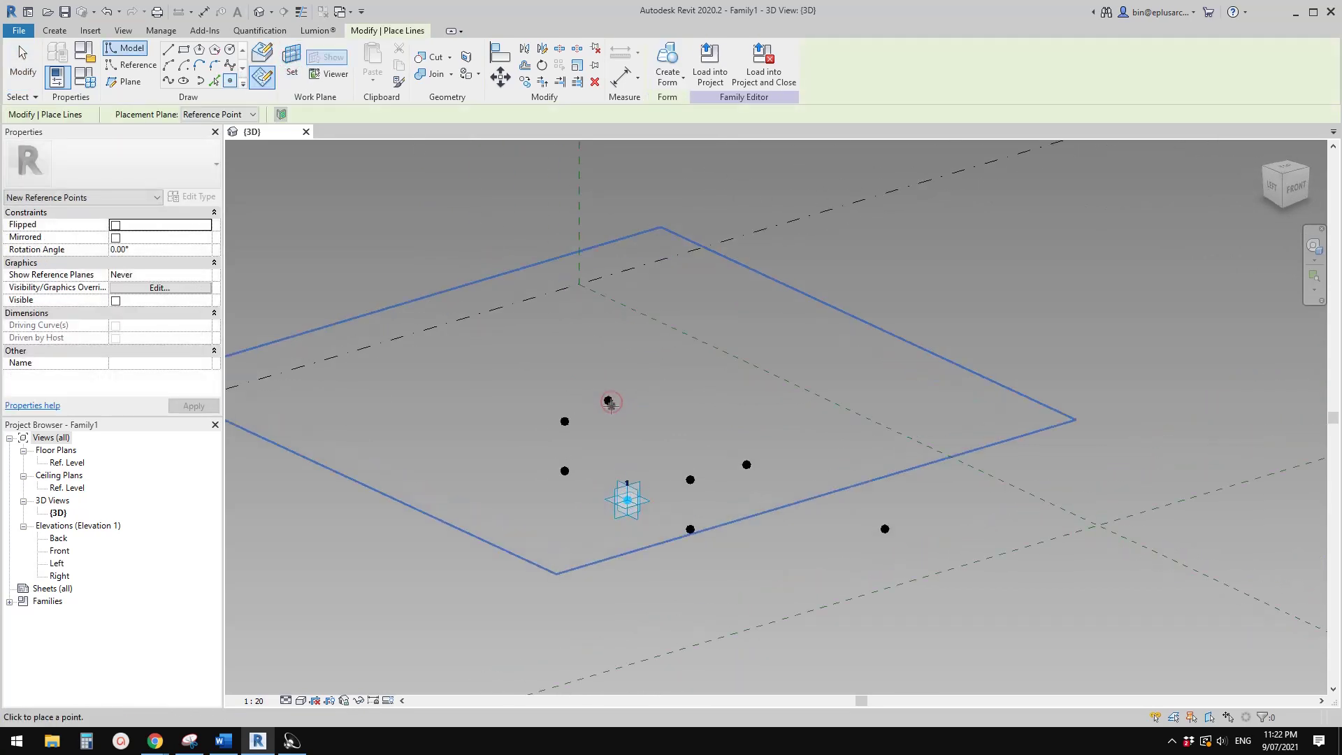
click(609, 402)
click(726, 418)
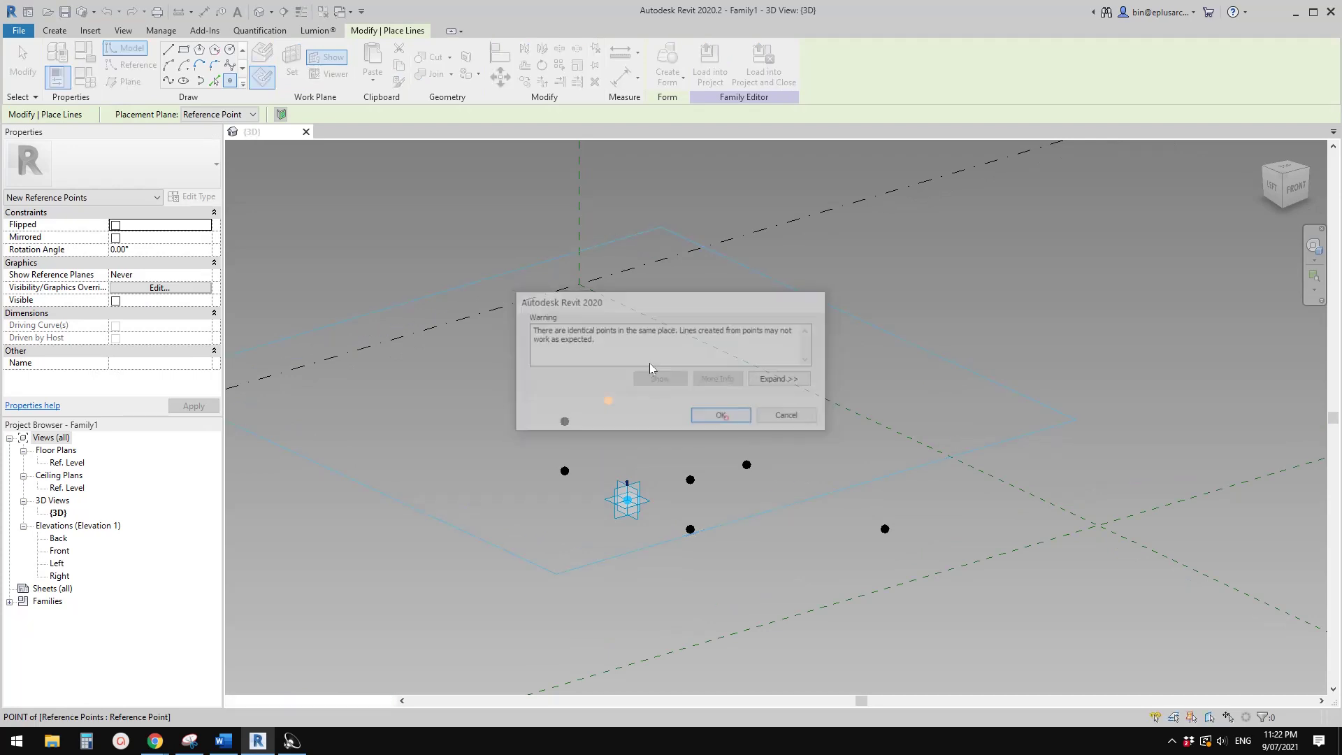
key(Escape)
key(Escape)
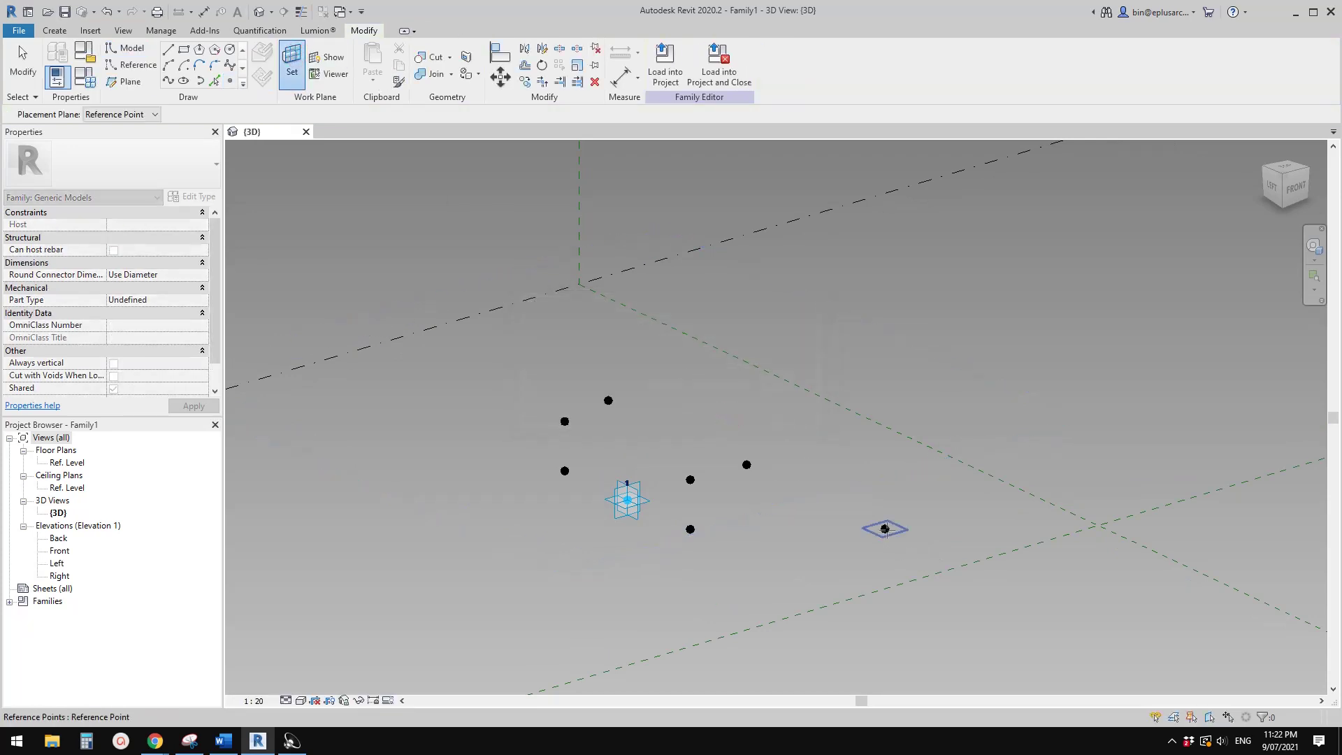
- Host another reference point on the horizontal plane of the opposite W2-side point
key(Return)
click(885, 529)
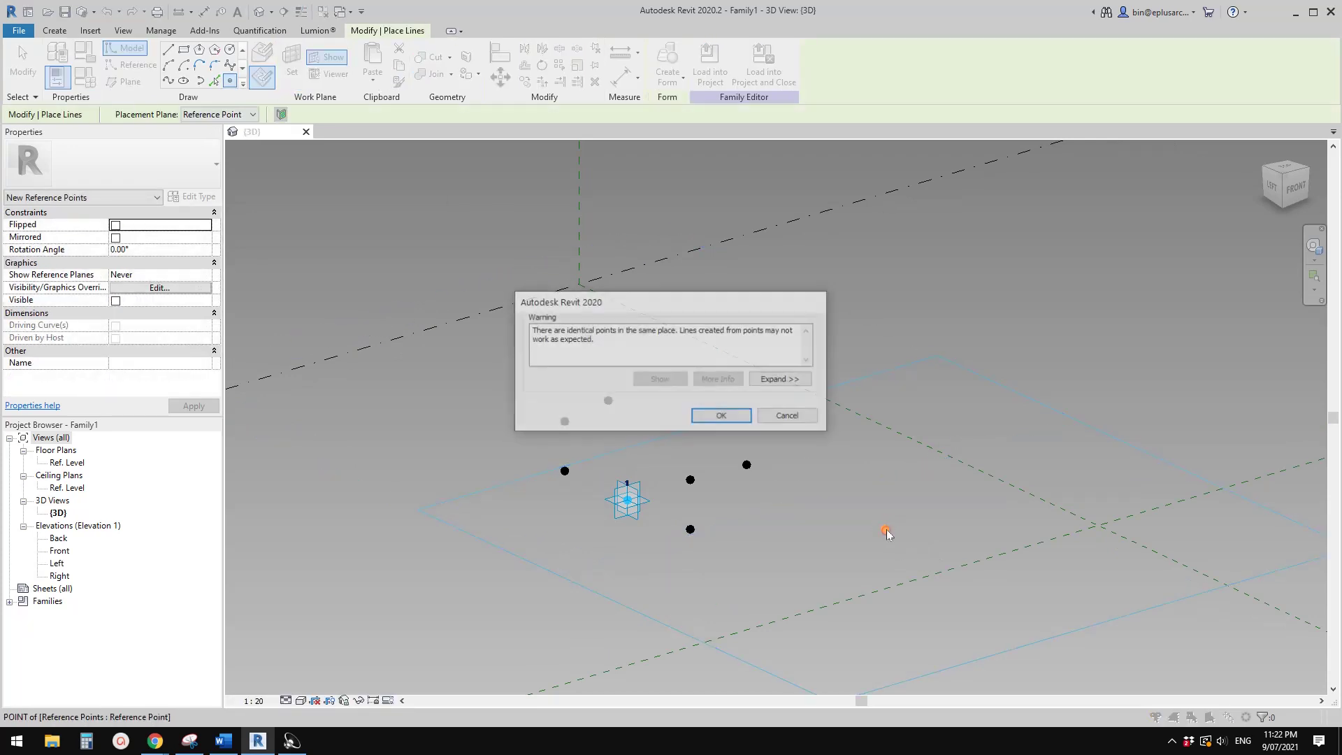
click(726, 417)
key(Escape)
key(Escape)
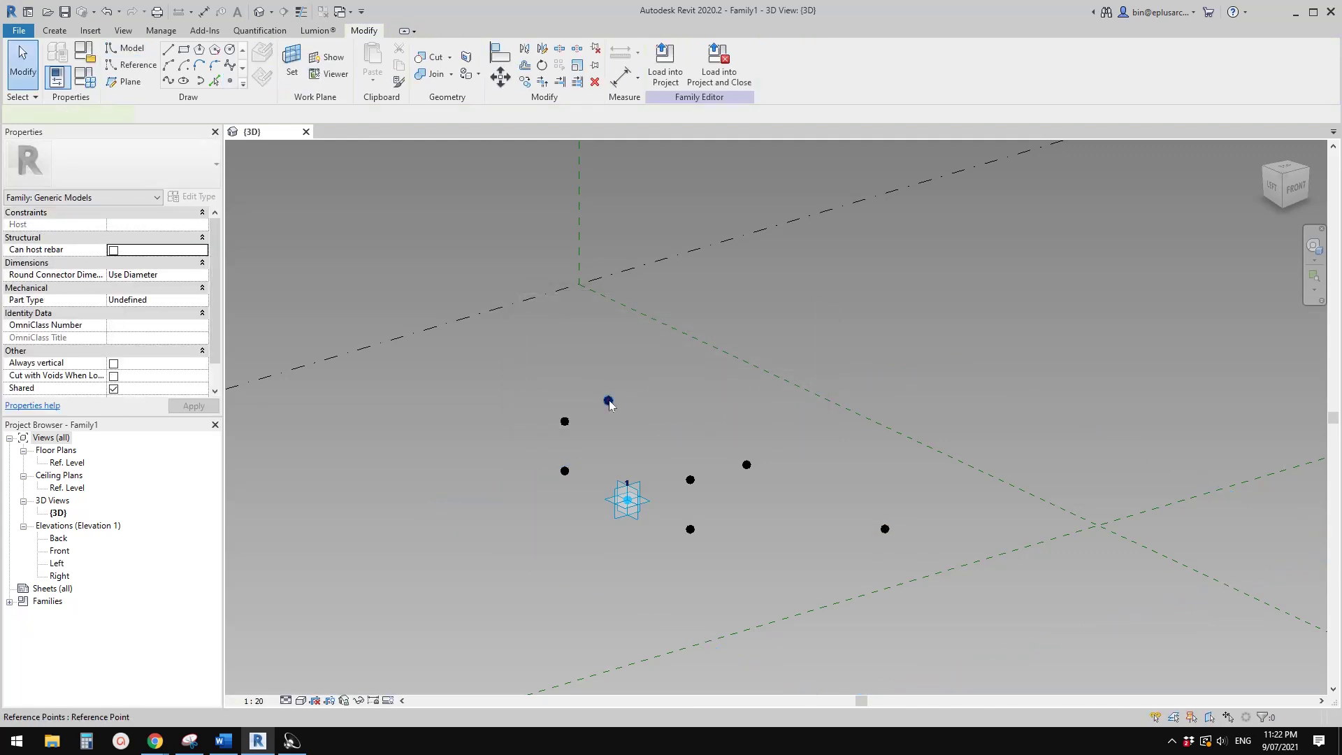
- Raise the two new hosted points vertically above their hosts, to offsets of about 1075 and 921
click(609, 399)
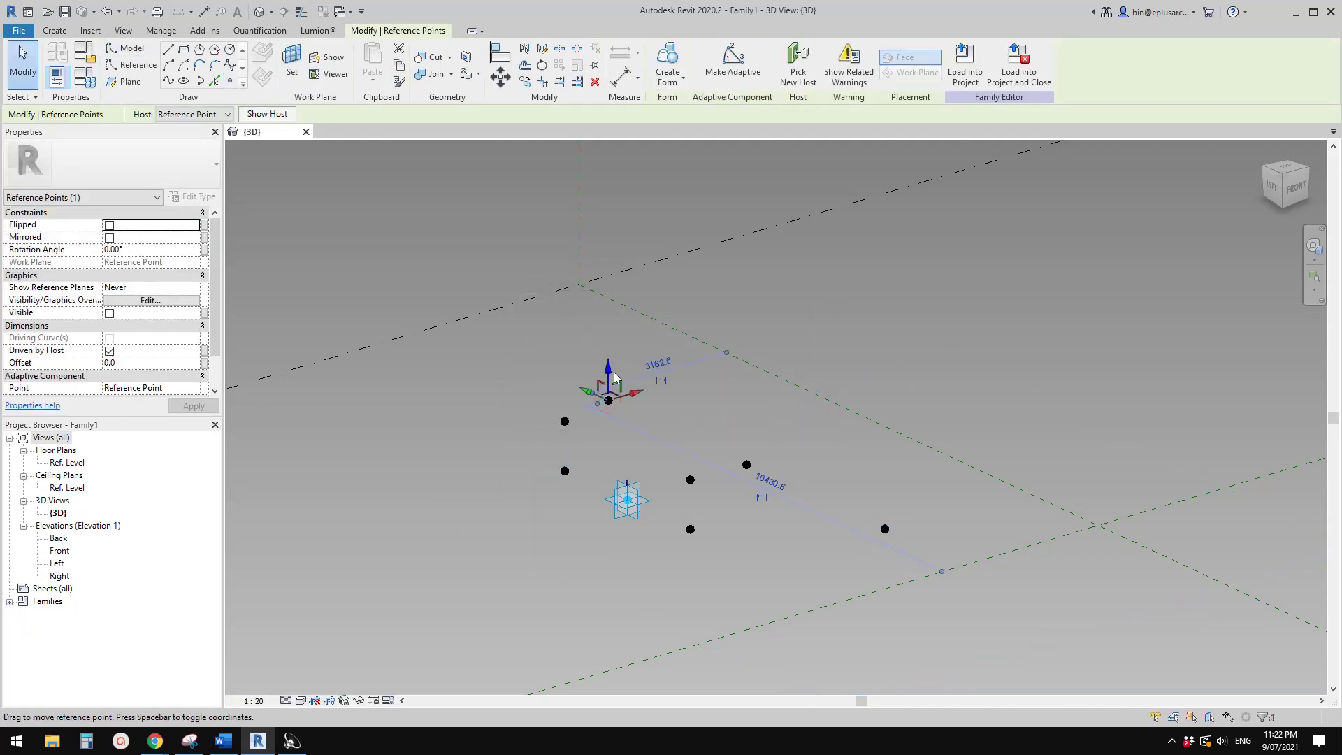
drag(614, 372, 614, 318)
click(886, 529)
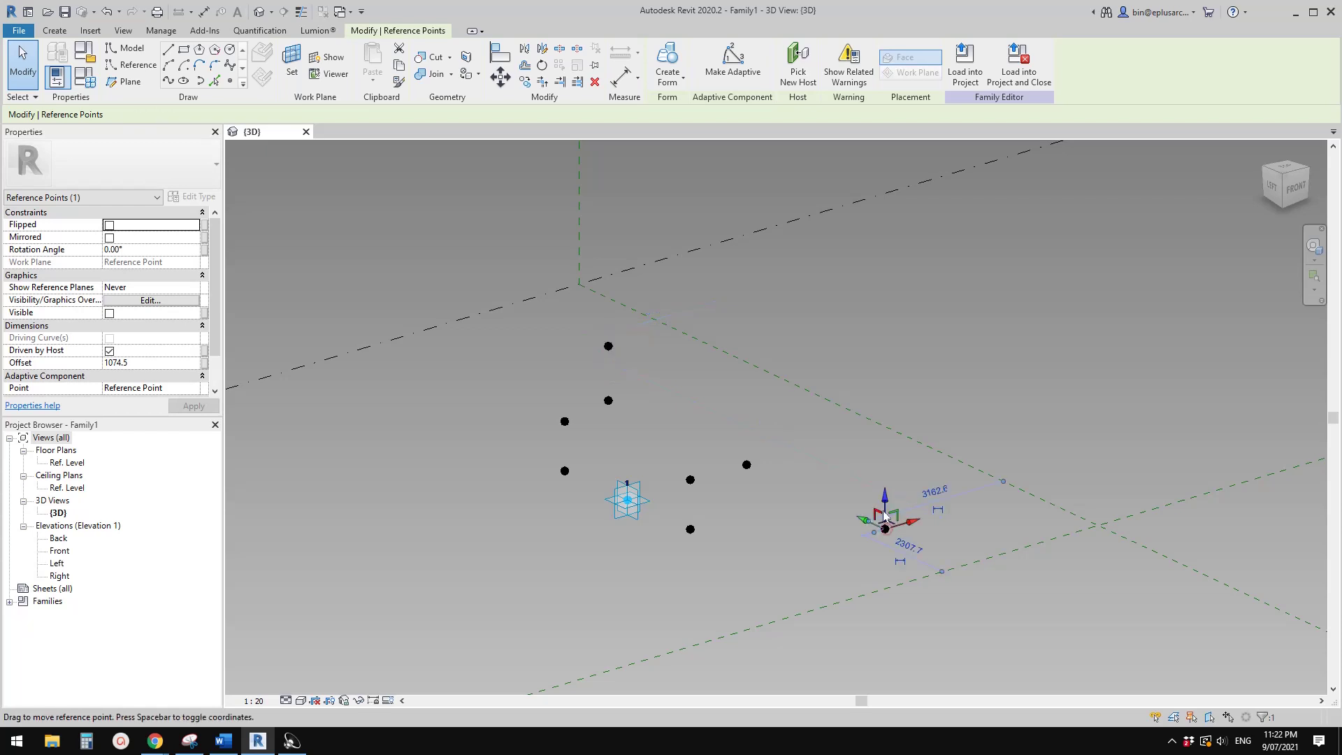
drag(887, 492, 890, 456)
- Link the offset of both raised points together to a new instance parameter named H2
ctrl+click(609, 346)
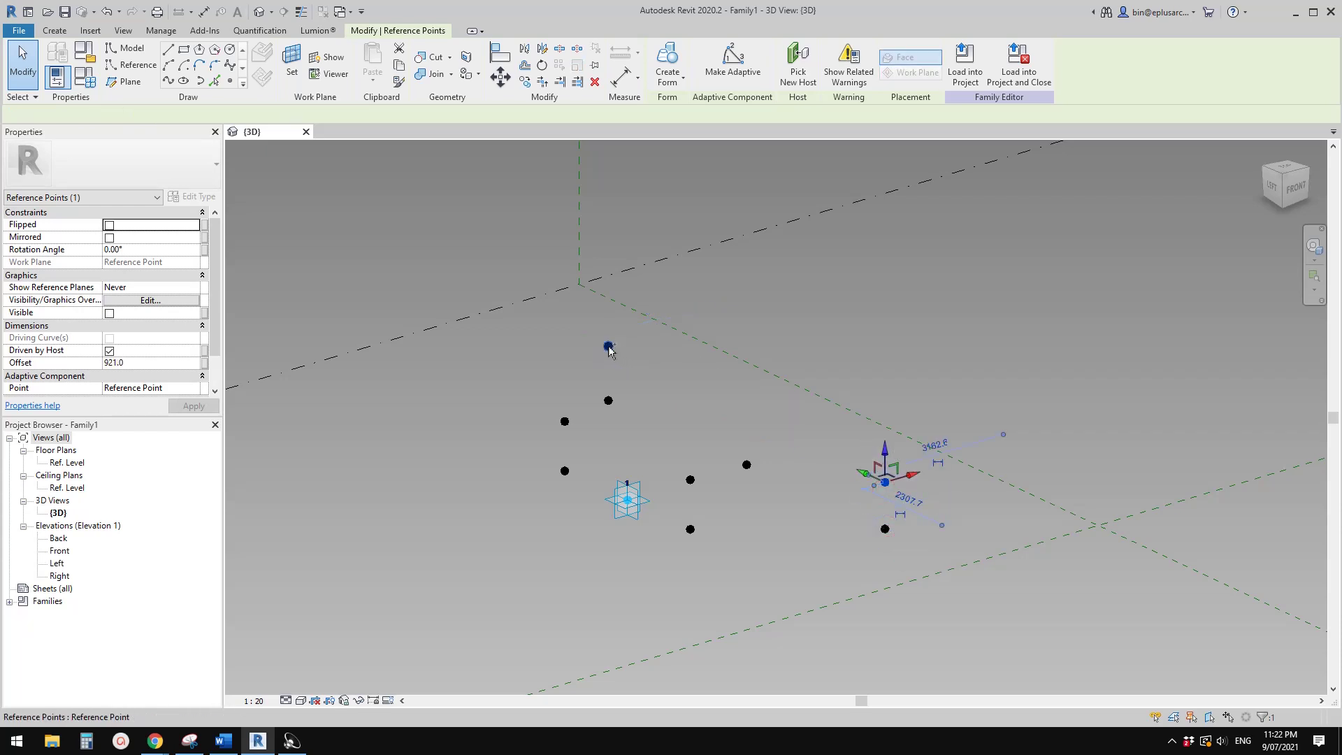
click(205, 363)
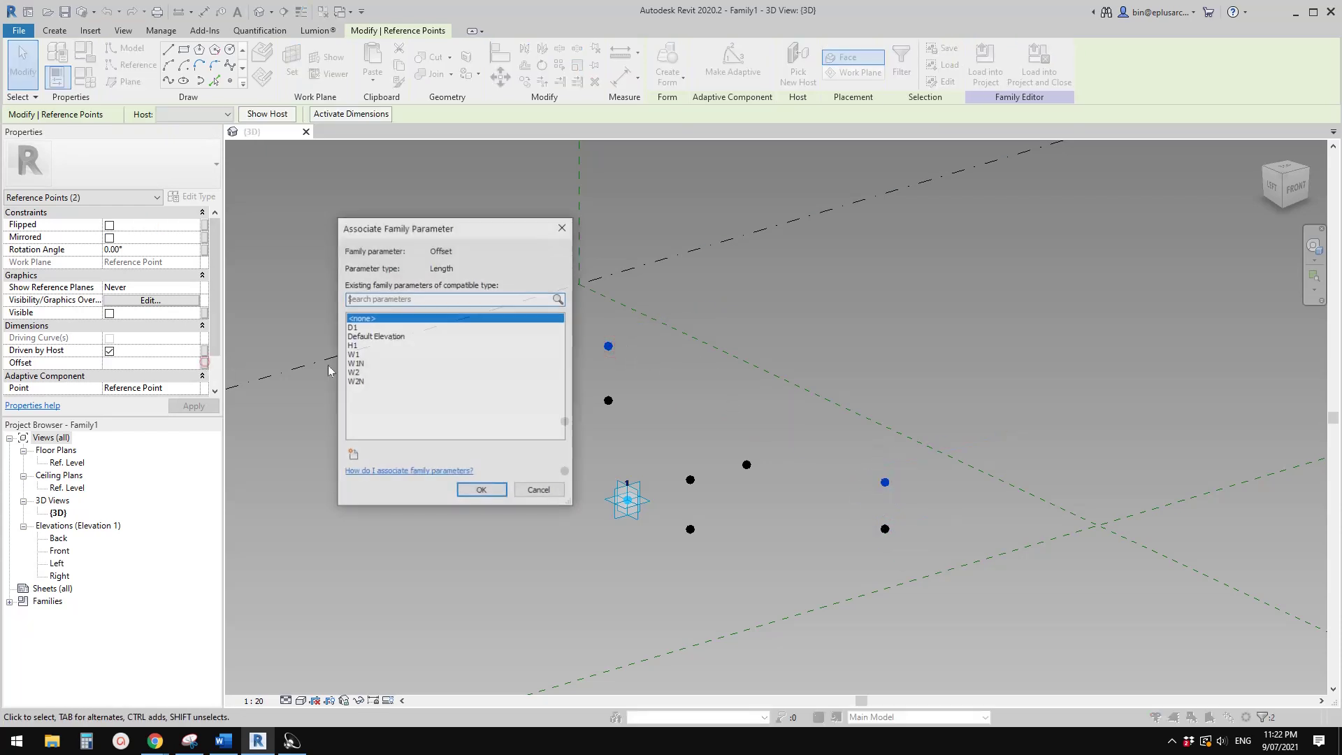
click(353, 455)
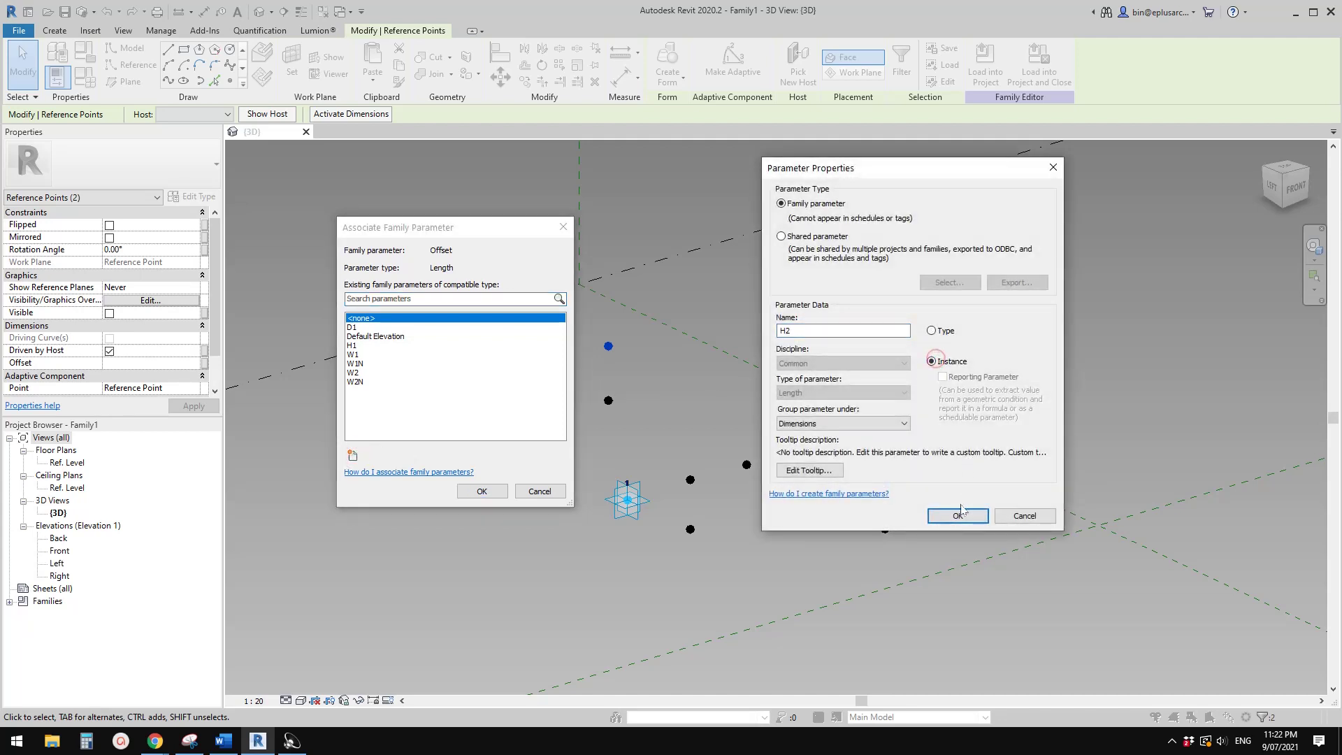
click(961, 513)
click(482, 491)
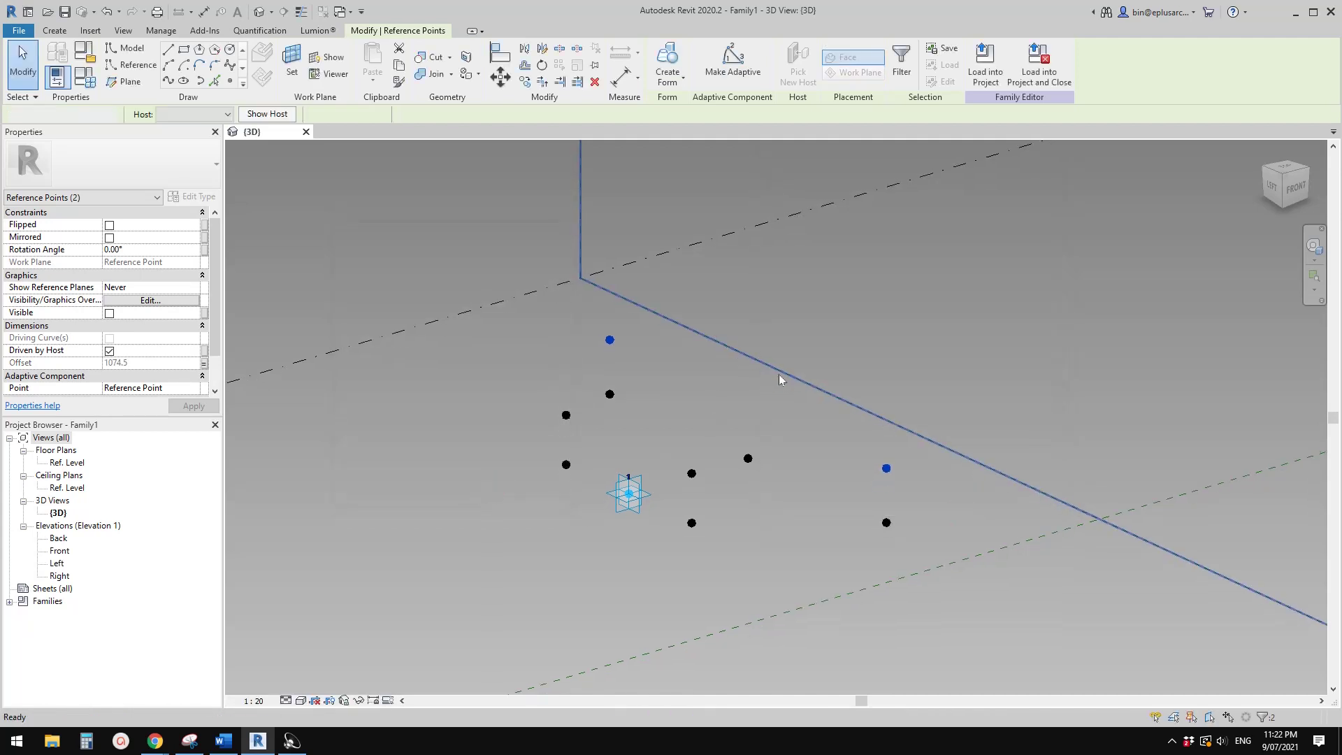
key(Escape)
- Move one of the H2 points farther up to flex the height shared by both points
shift+middle_drag(779, 375, 652, 387)
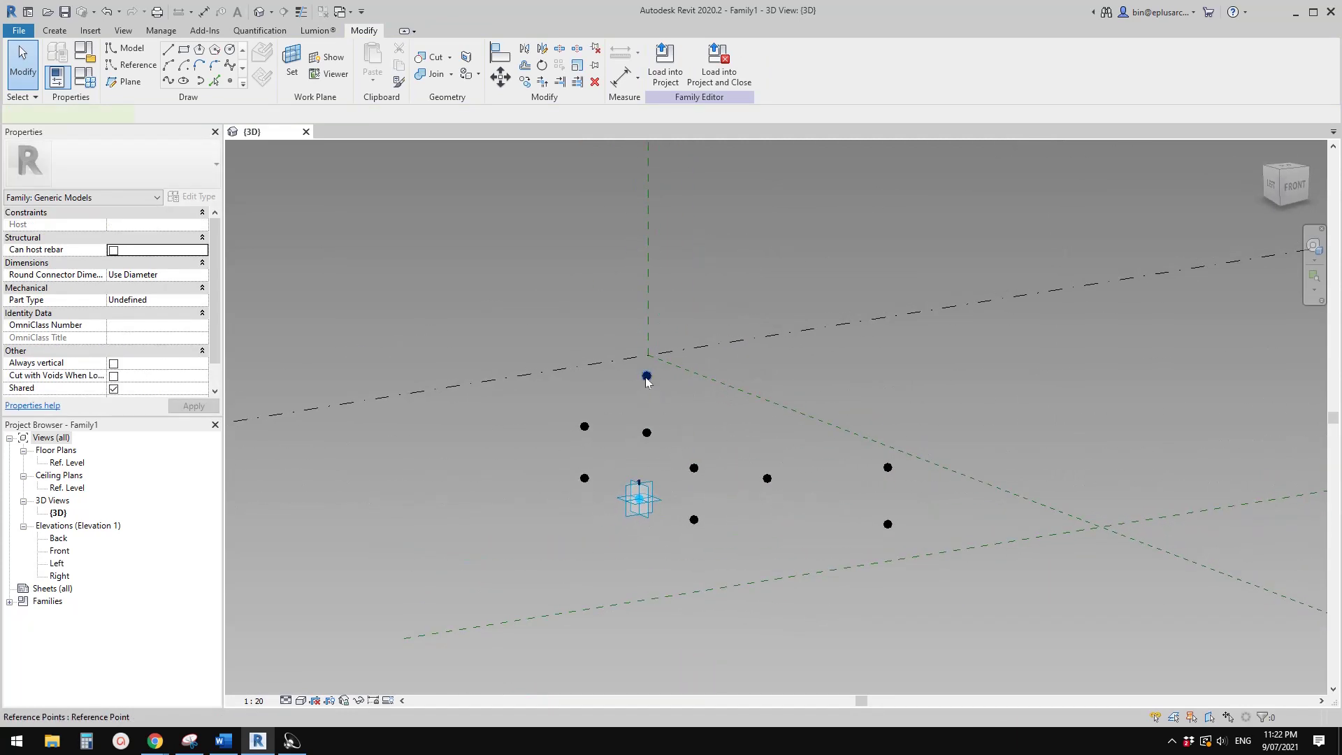
click(647, 378)
drag(654, 333, 653, 306)
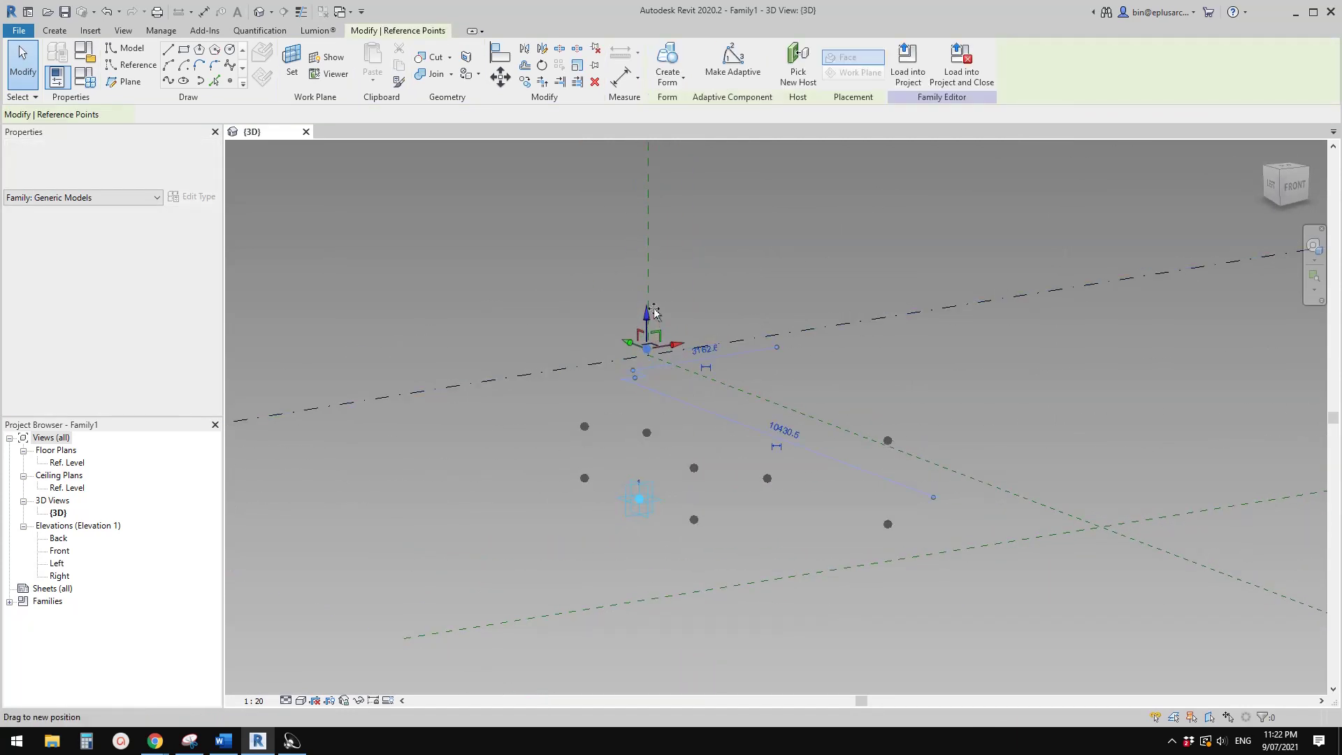
shift+middle_drag(767, 400, 817, 408)
click(875, 456)
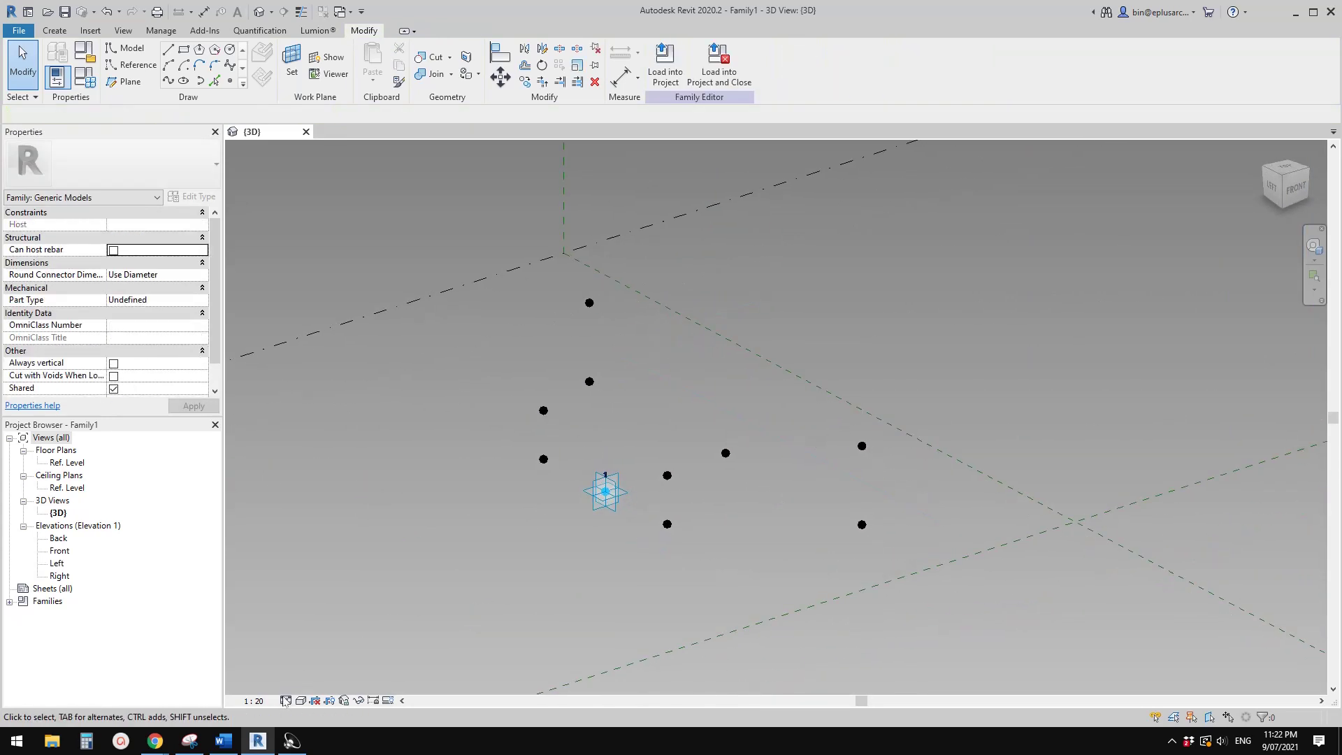
- Switch to Snipping Tool to review the marked petal outline, and return to Revit
click(190, 741)
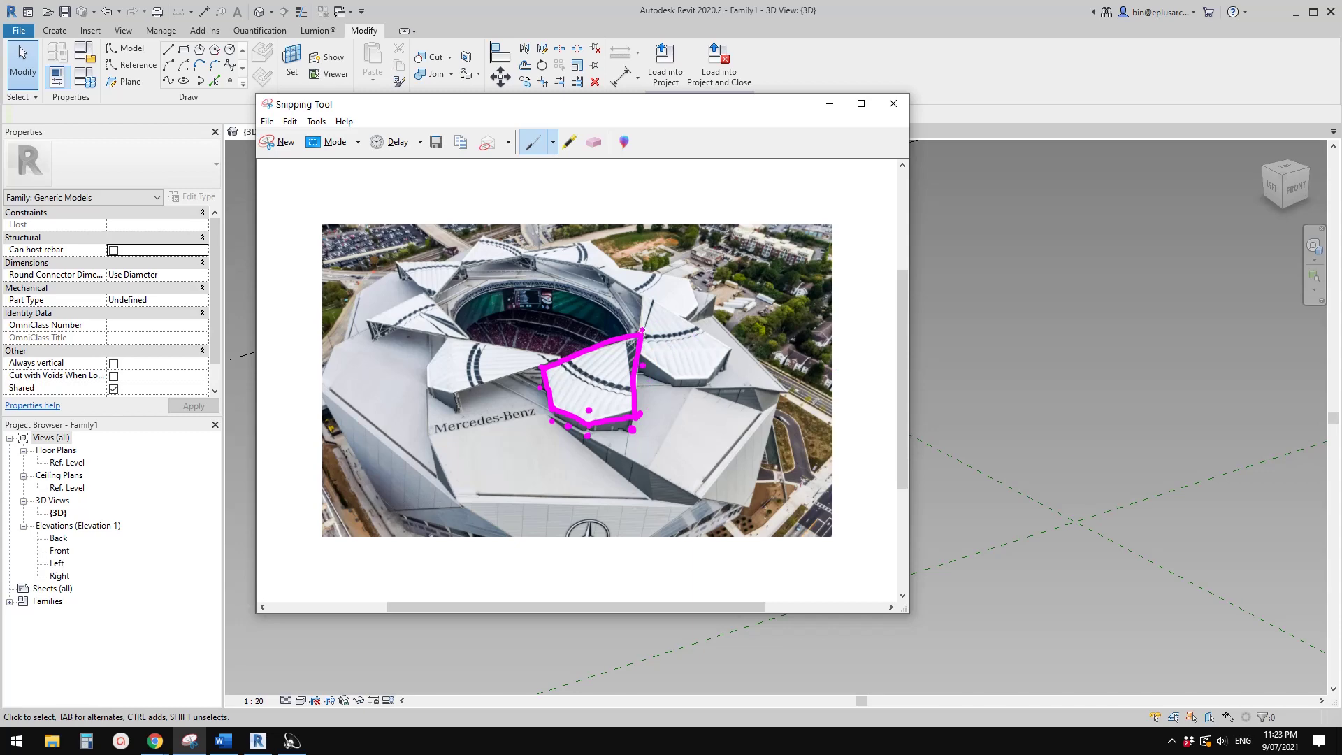
click(997, 346)
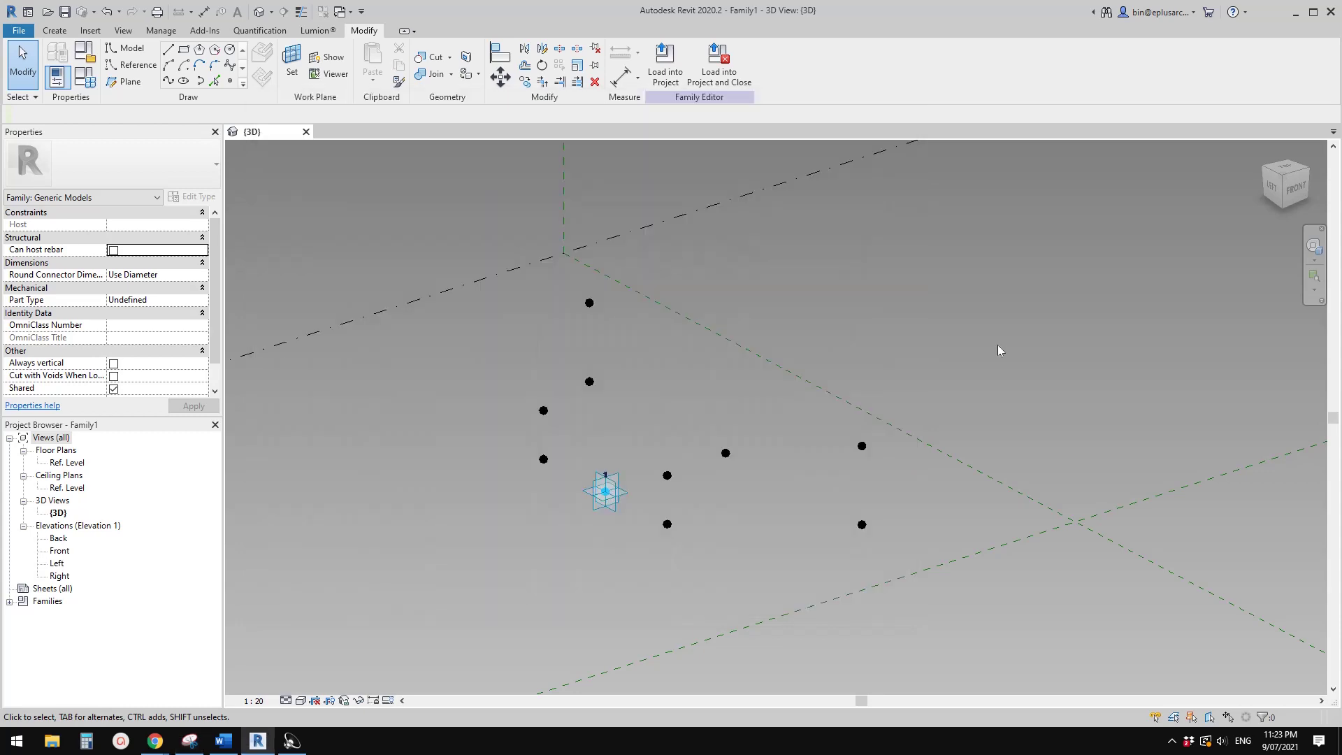
- Host a new reference point on the D1 point, using its vertical plane that faces the depth direction
shift+middle_drag(997, 346, 788, 467)
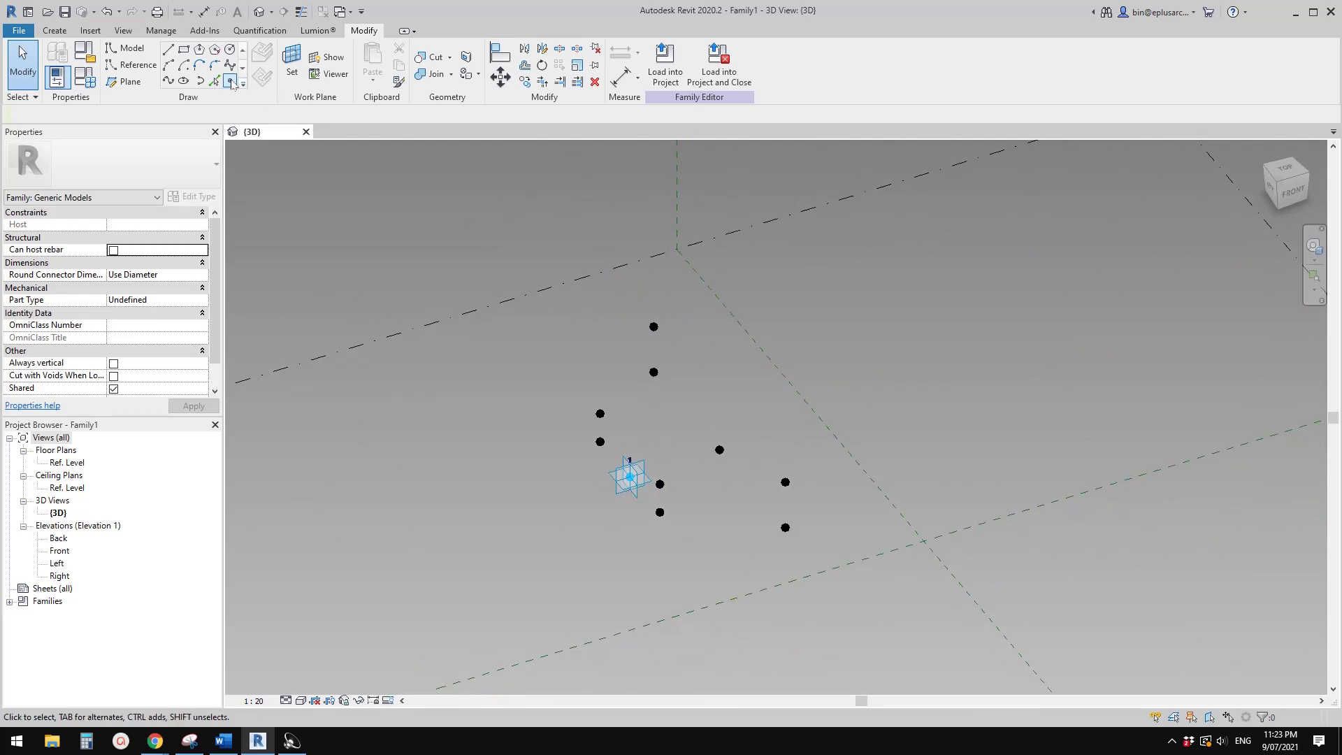
click(230, 82)
click(292, 61)
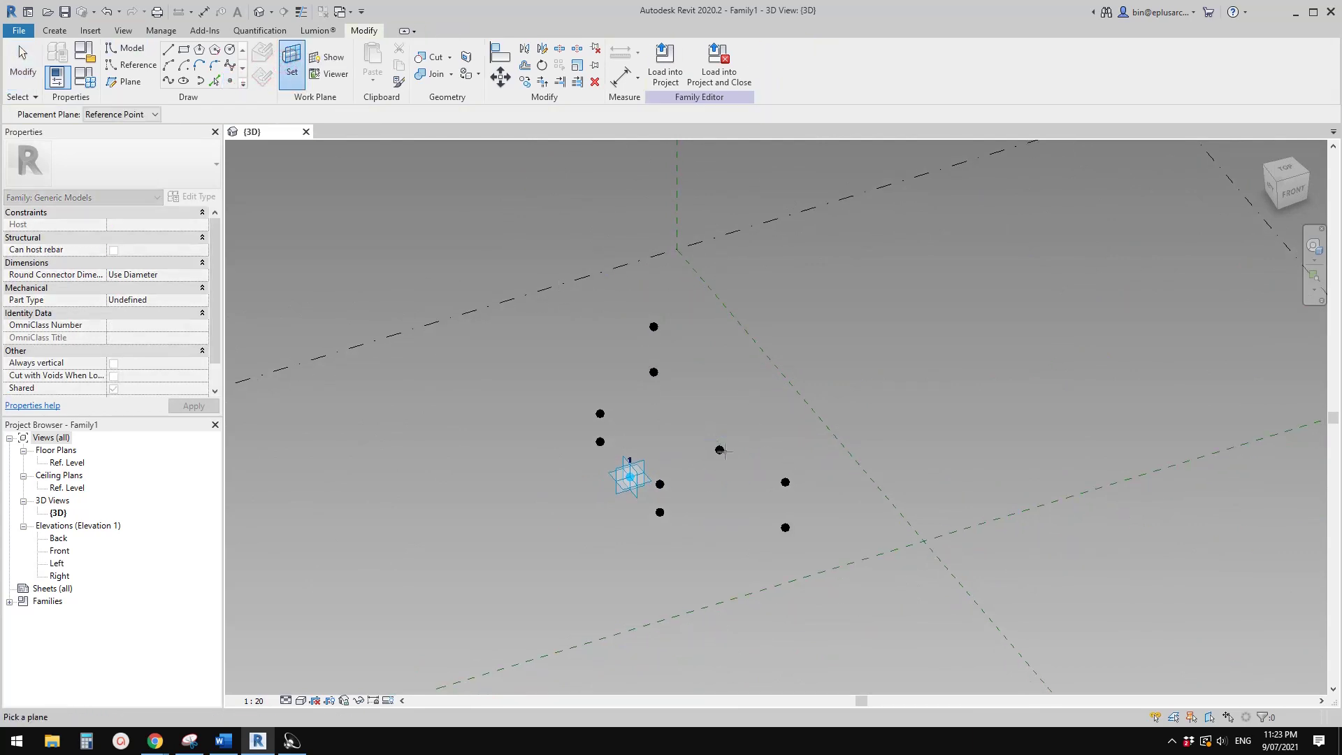
mouse_move(720, 450)
shift+middle_down()
mouse_move(842, 448)
mouse_move(901, 381)
mouse_move(818, 510)
mouse_move(745, 446)
shift+middle_up()
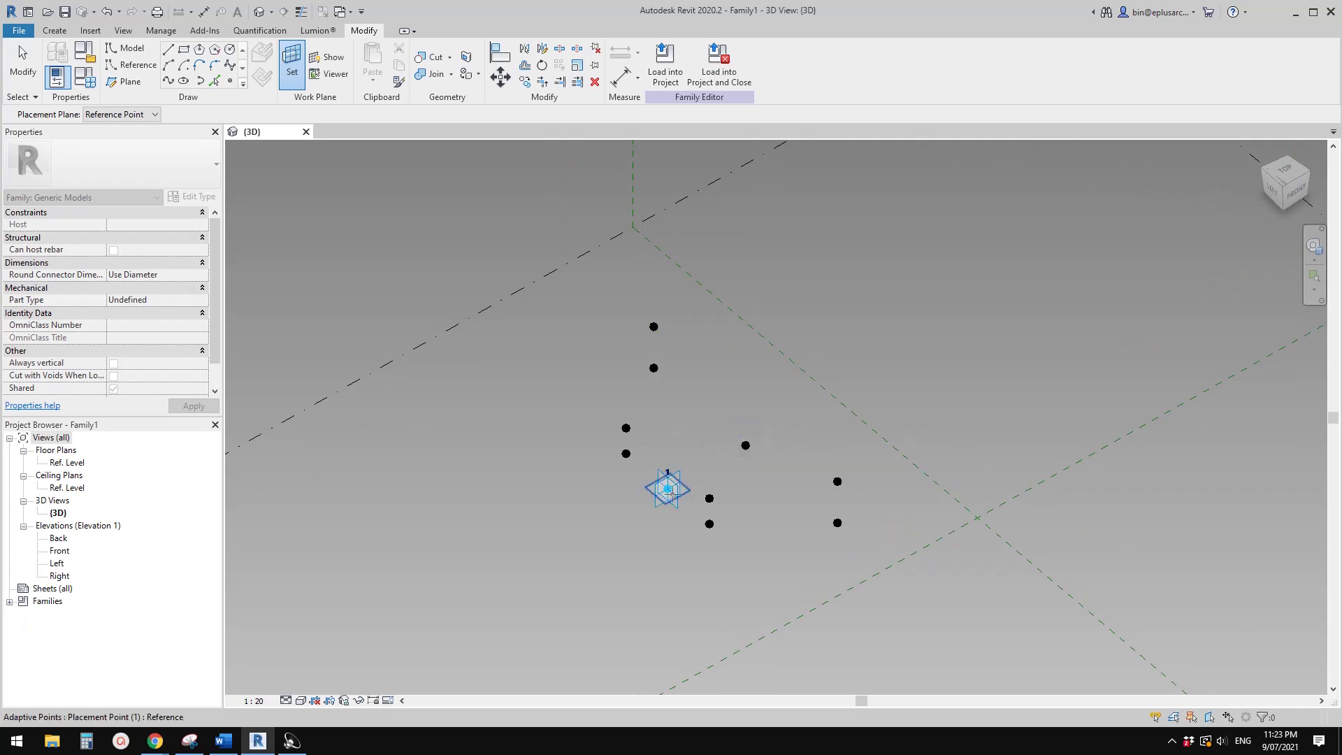
key(Tab)
key(Tab)
mouse_move(746, 451)
shift+middle_down()
mouse_move(779, 463)
mouse_move(894, 392)
mouse_move(786, 491)
mouse_move(762, 470)
shift+middle_up()
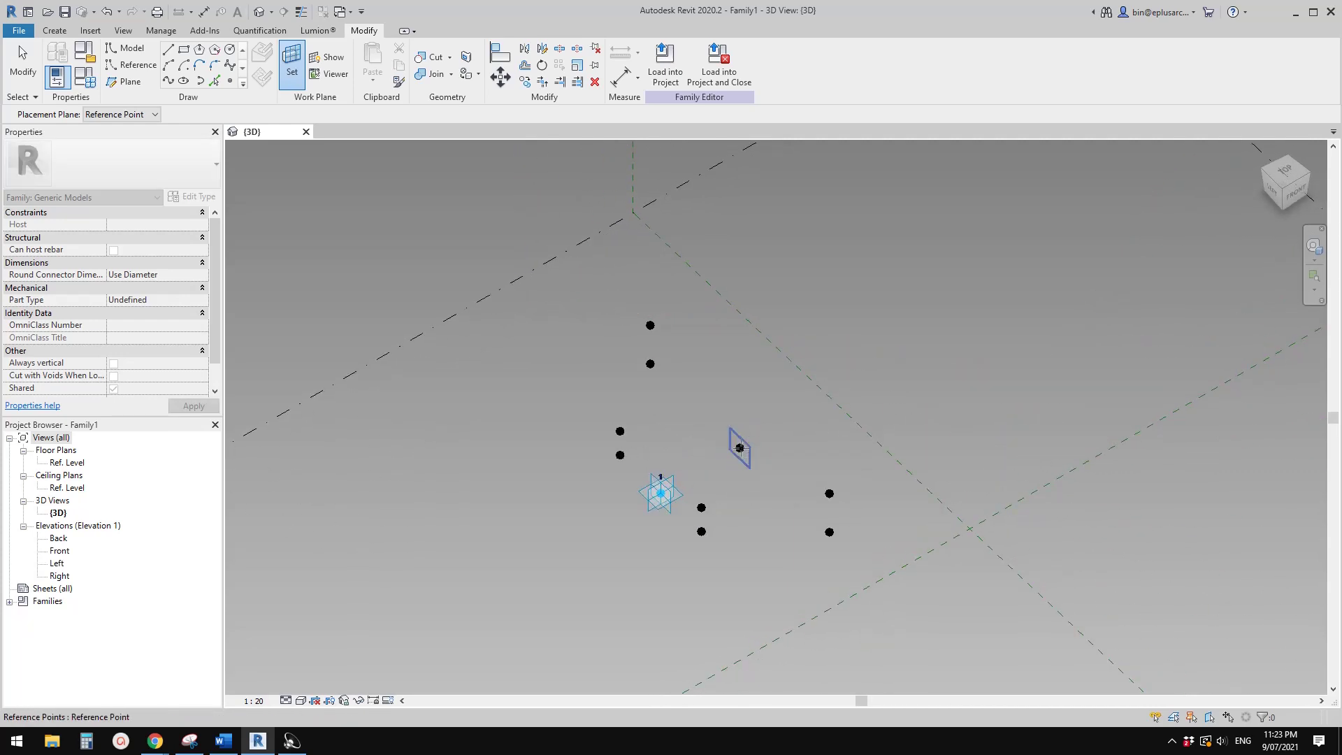
shift+middle_drag(740, 448, 717, 335)
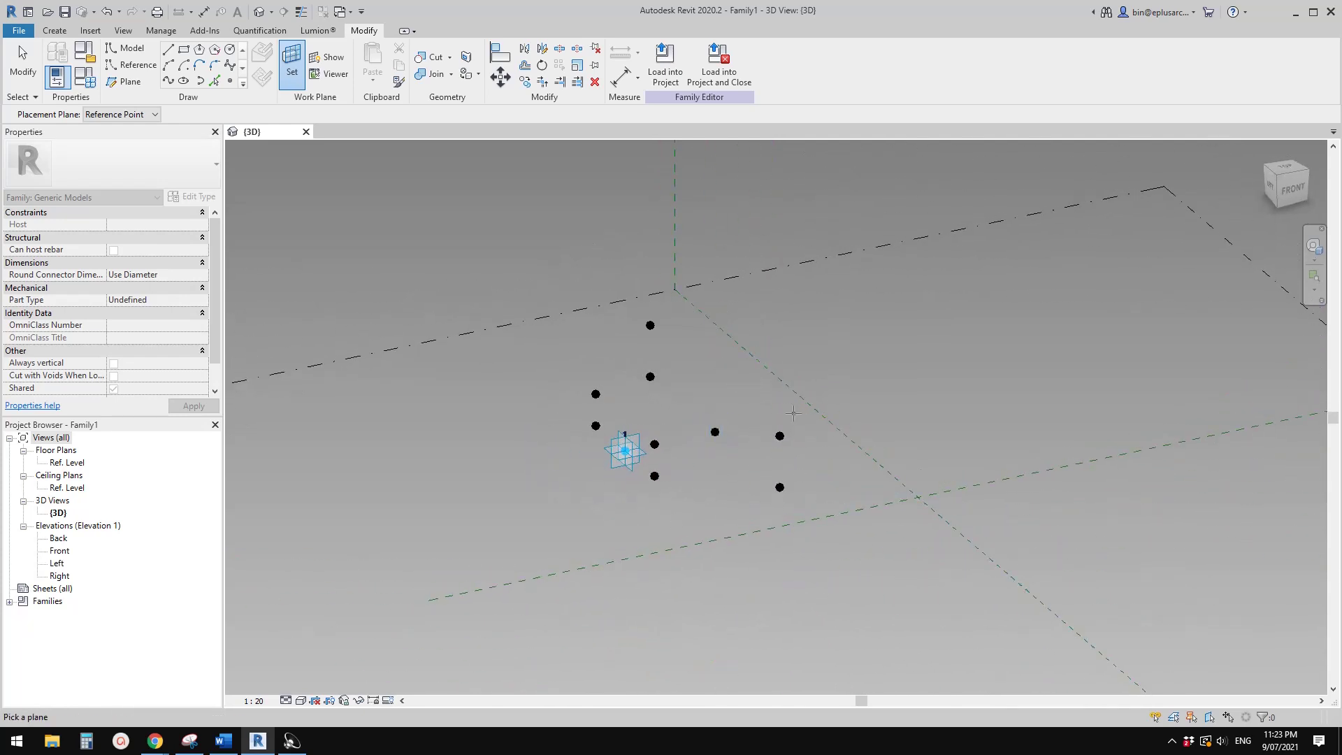
click(714, 428)
shift+middle_drag(746, 410, 747, 458)
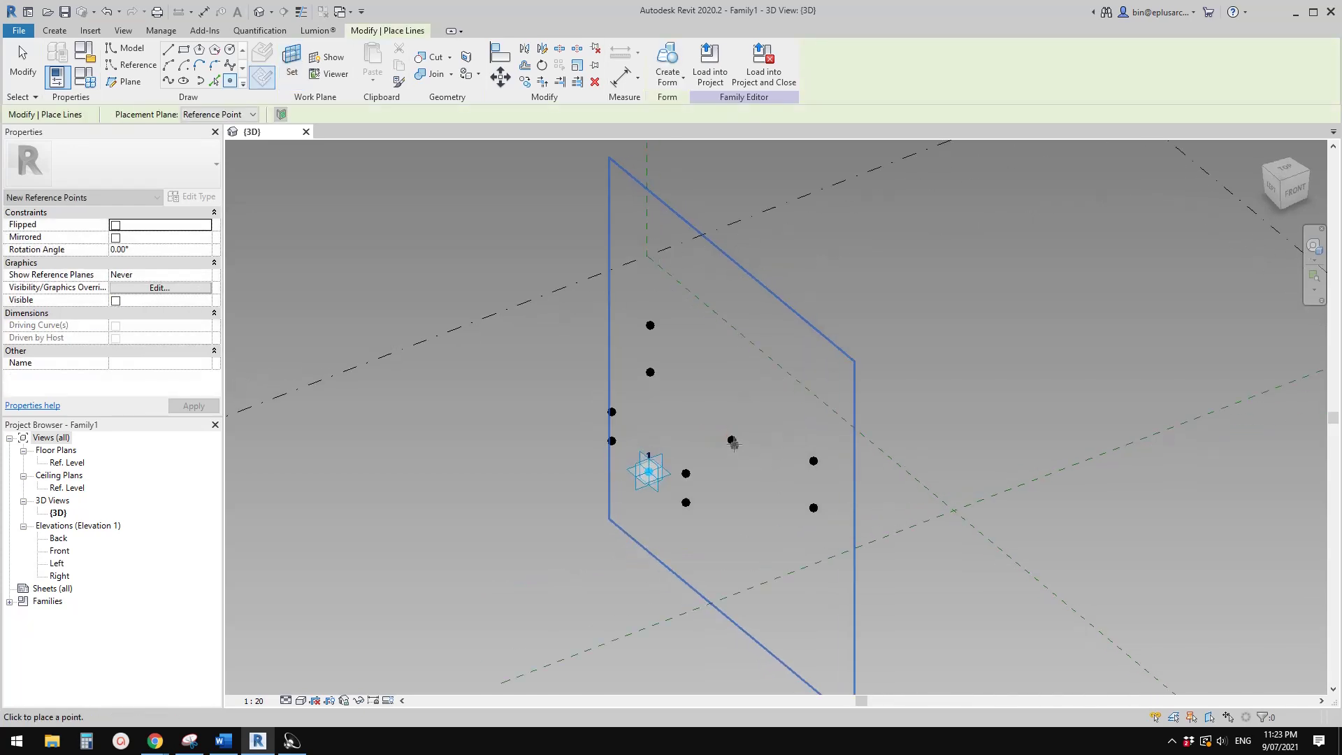
click(733, 441)
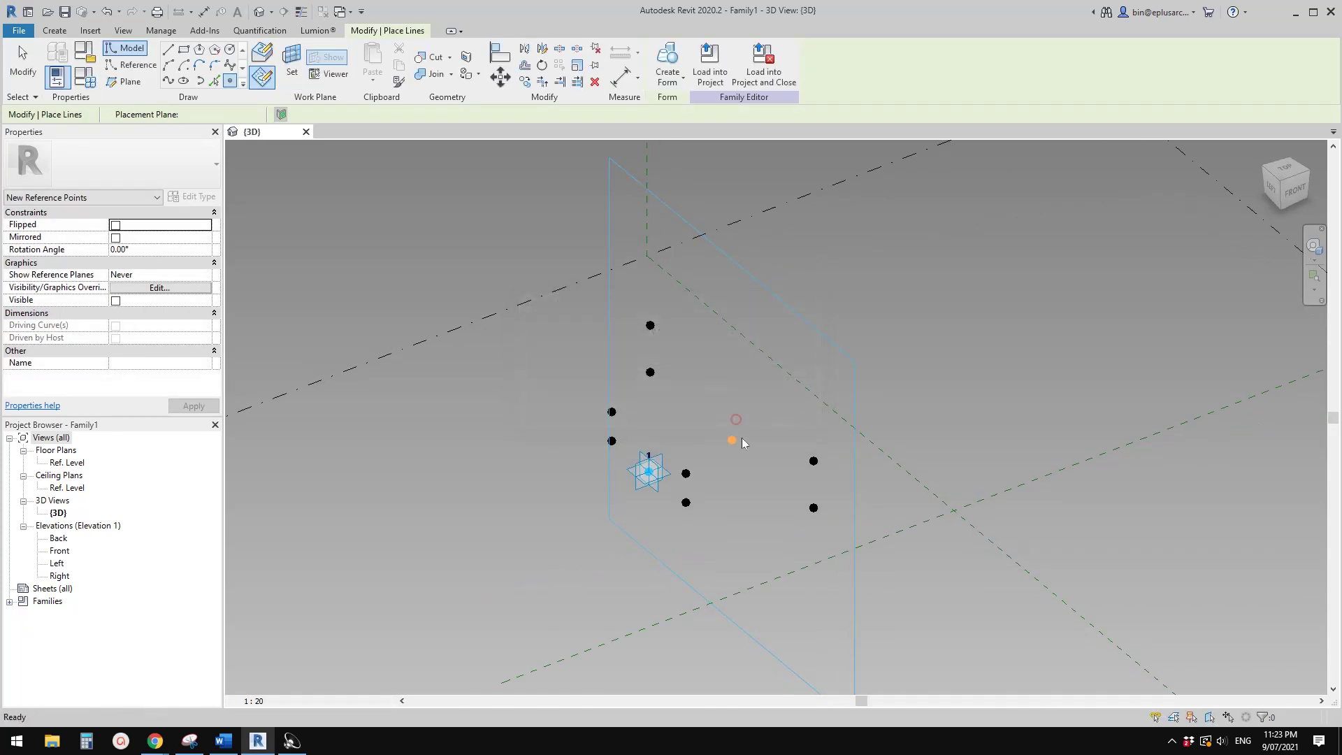
key(Escape)
- Move the new point away from the D1 point along the depth direction, to an offset of about 6390
click(732, 440)
drag(748, 446, 958, 368)
shift+middle_drag(883, 402, 968, 462)
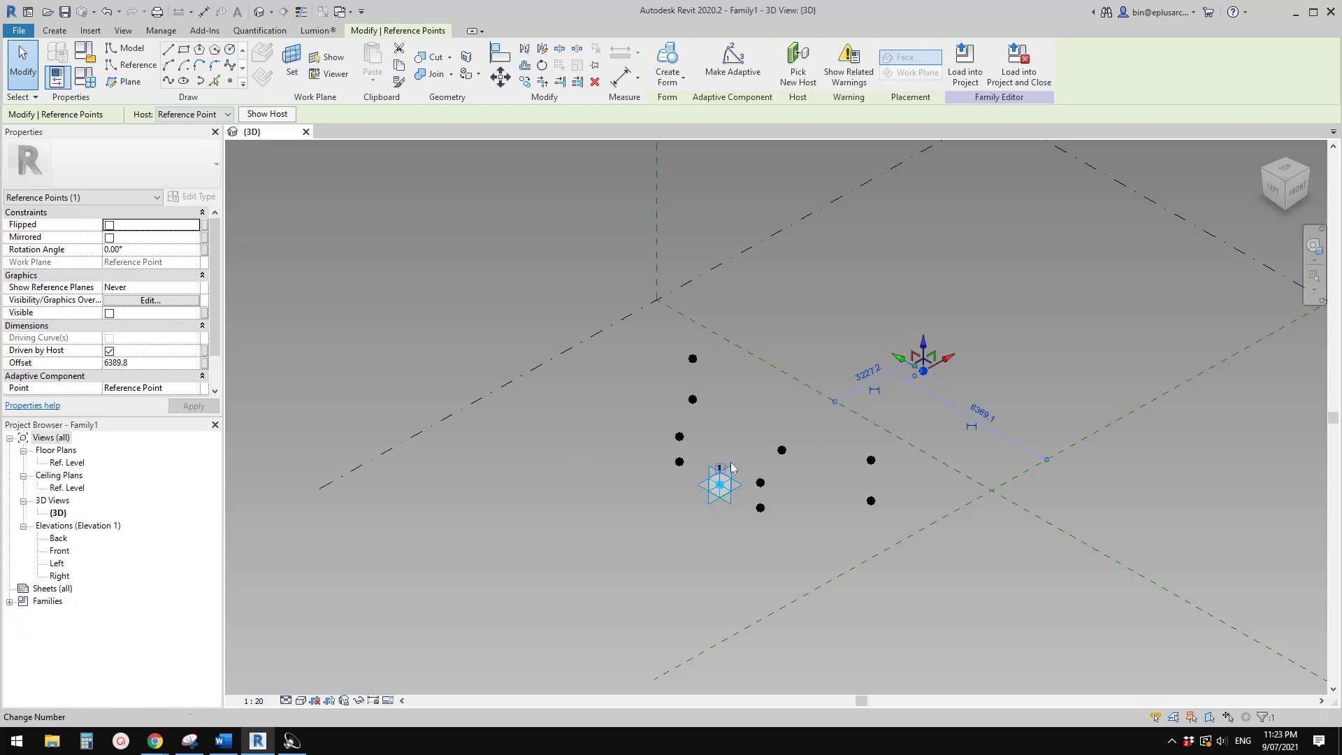
- Link the far depth point's offset to a new family parameter named D2
click(204, 363)
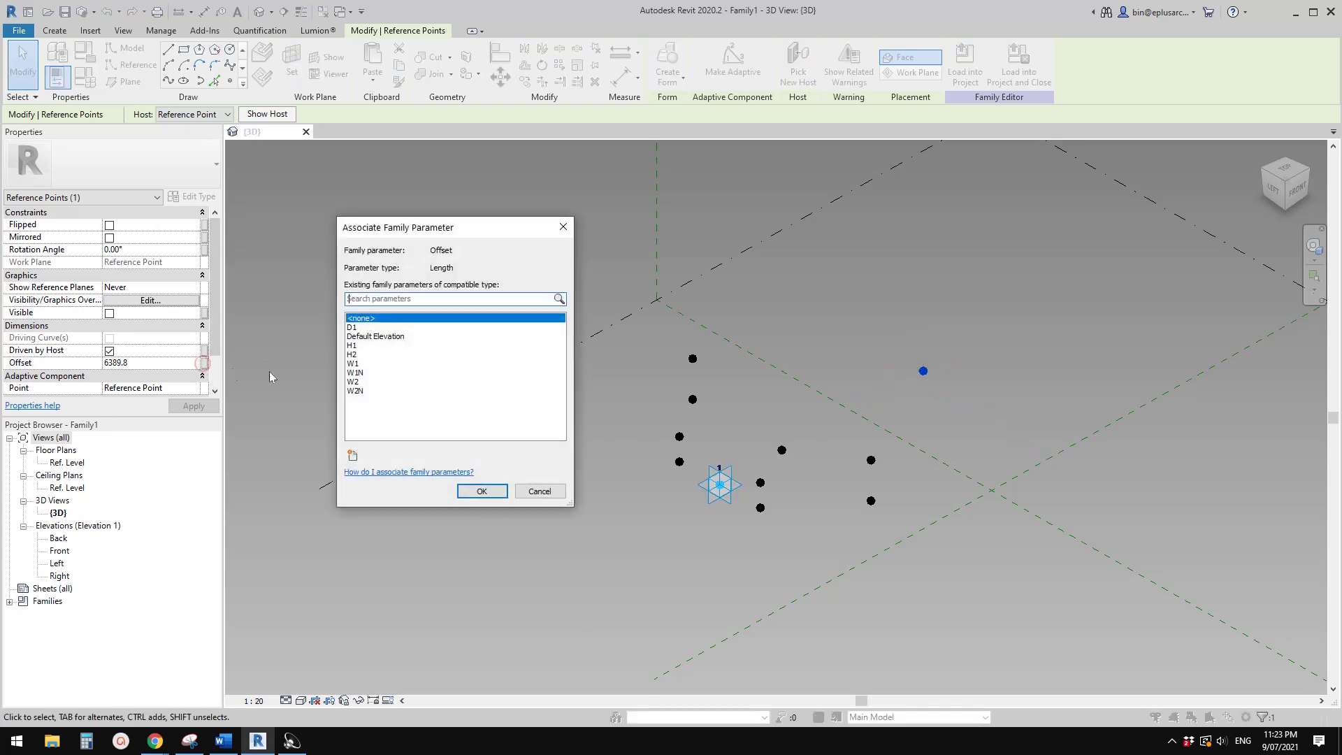
click(353, 456)
text(D2)
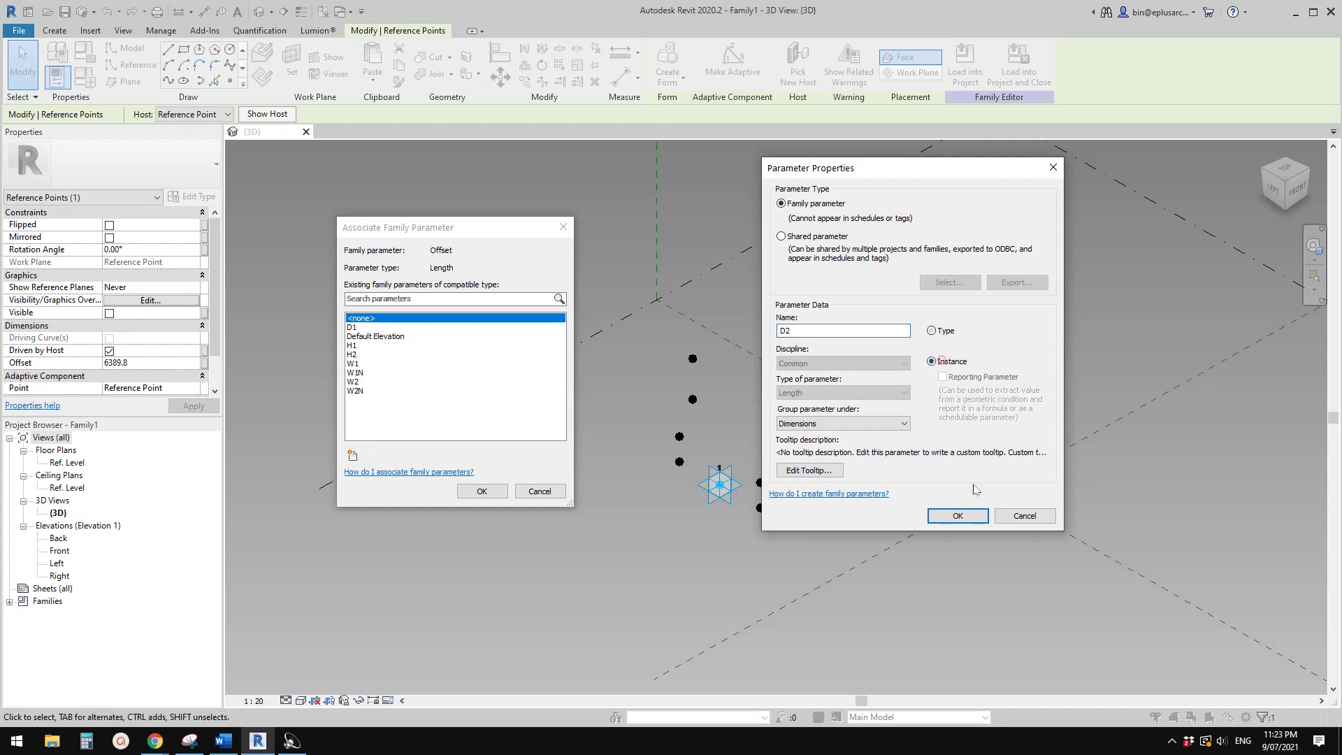
click(957, 515)
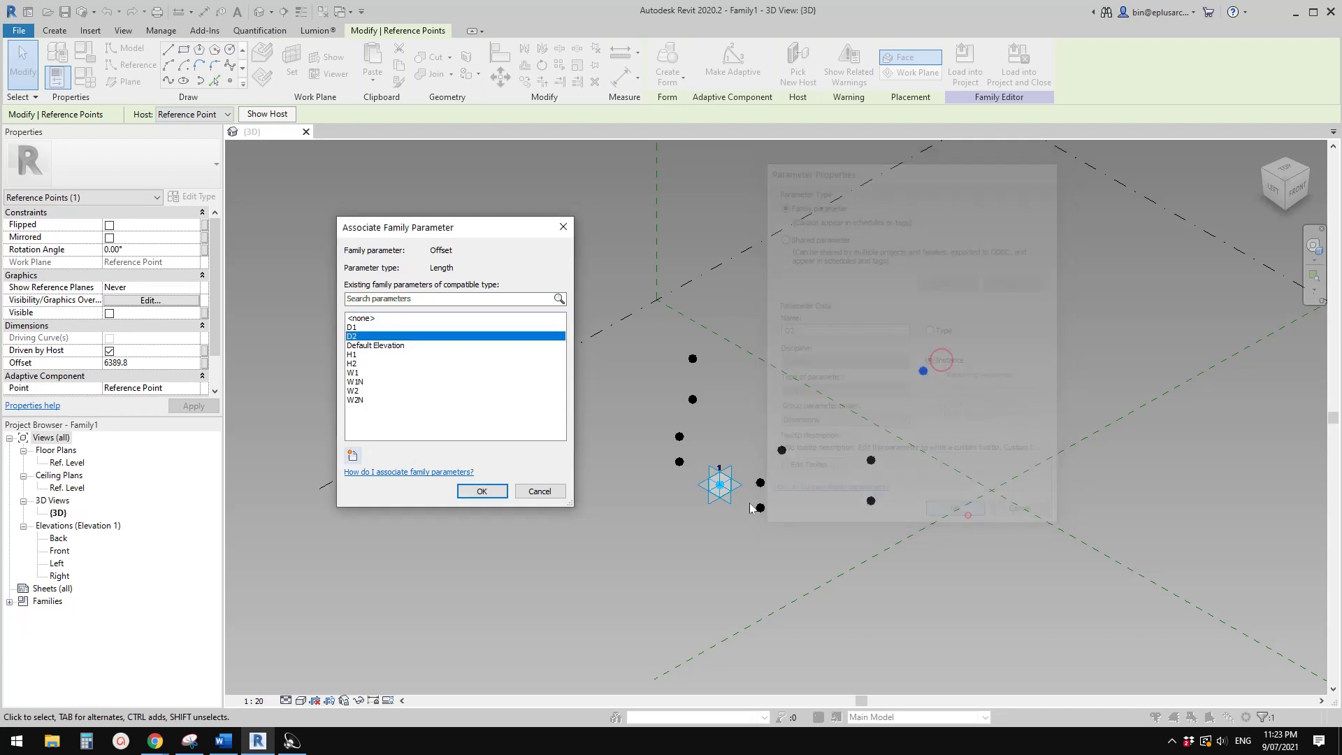
click(482, 490)
- Host a new reference point on the horizontal plane of the D2 point
click(230, 80)
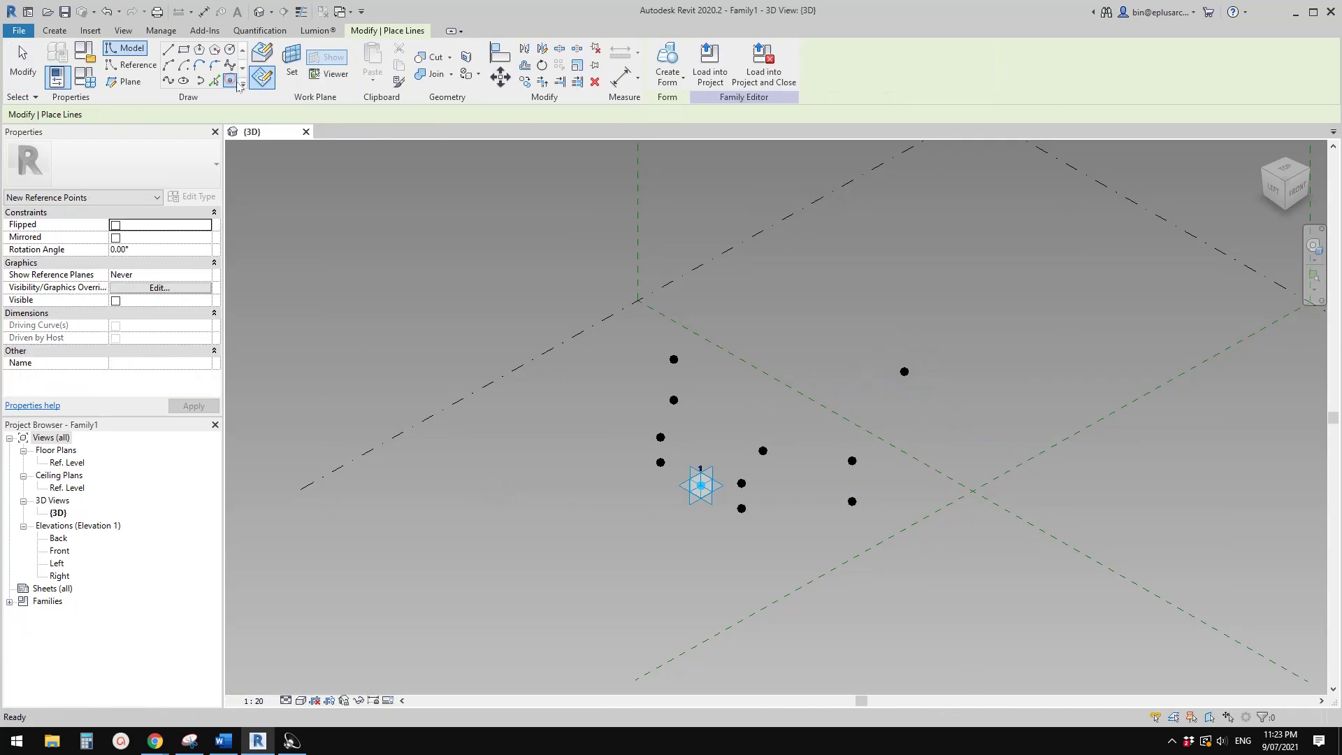
click(292, 68)
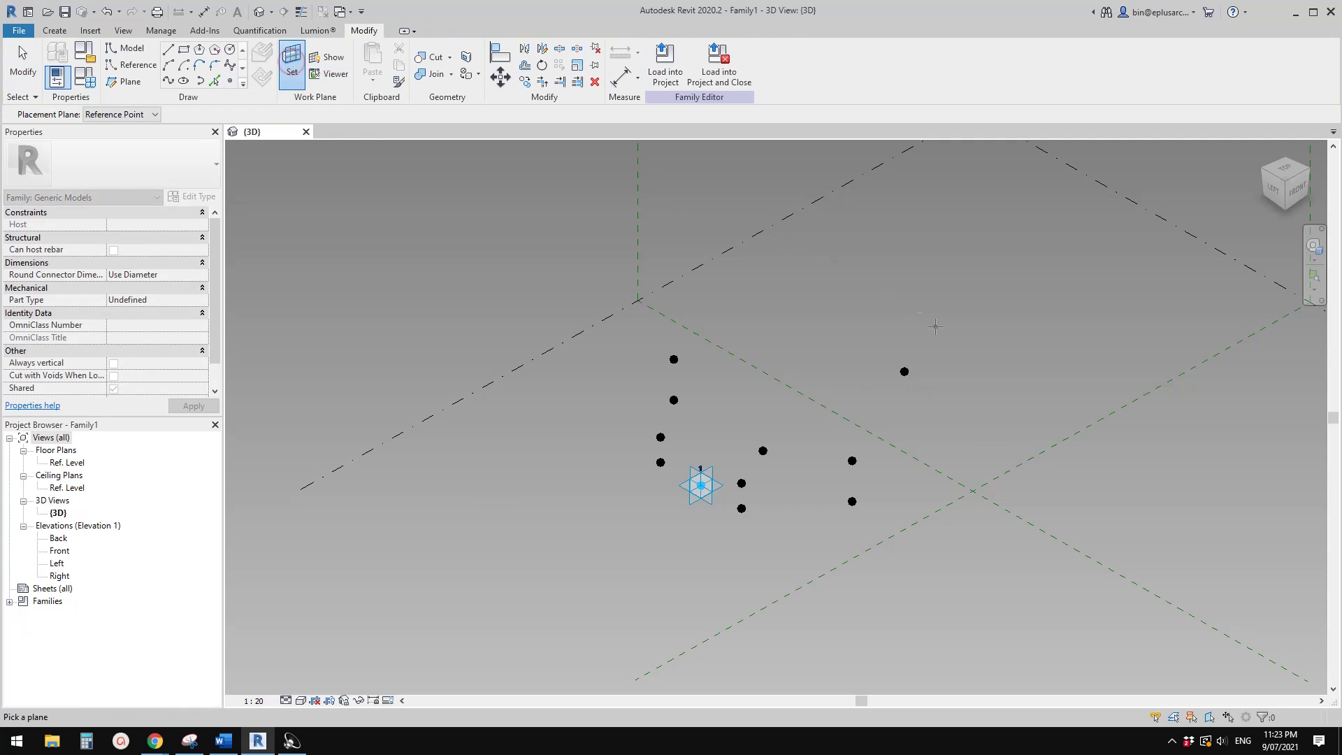
click(904, 371)
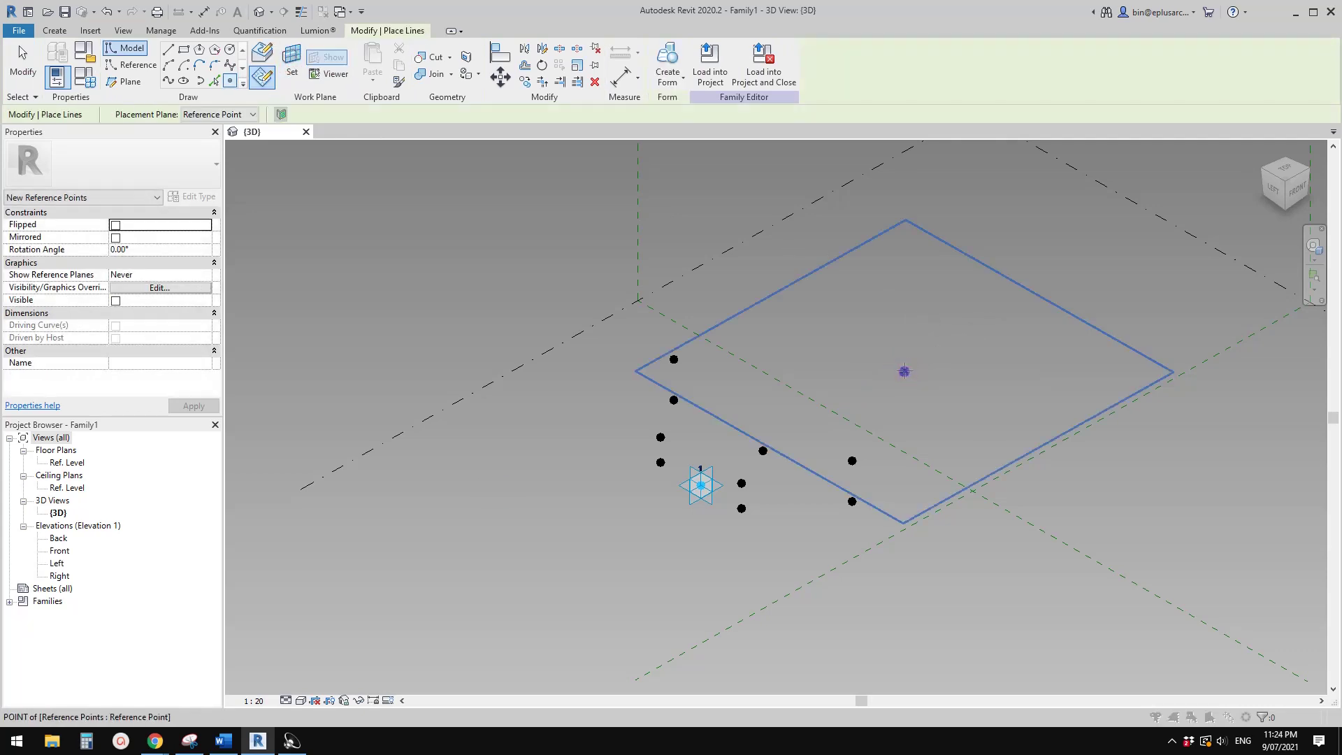
click(905, 372)
key(Escape)
key(Escape)
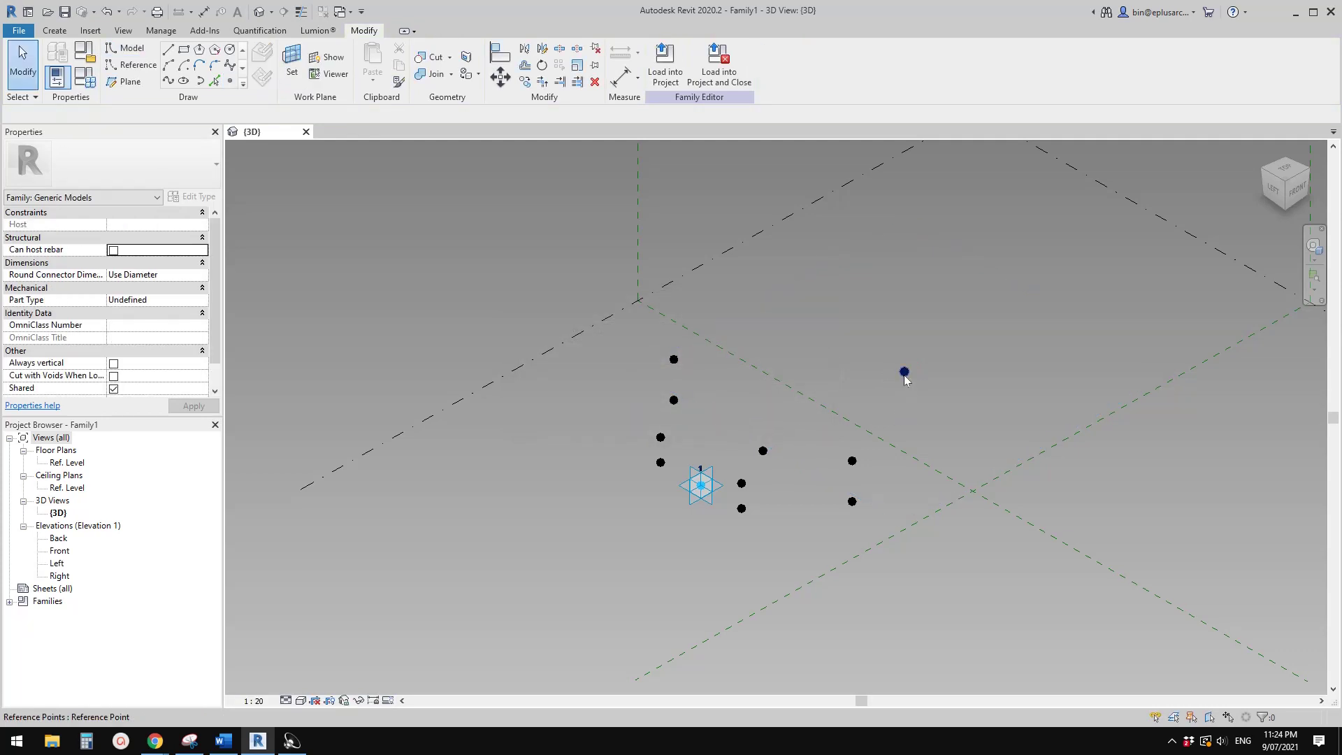
- Raise the new point vertically above the D2 point and adjust its height to an offset of about 2170
click(905, 371)
drag(905, 346, 904, 287)
drag(666, 297, 286, 337)
drag(904, 284, 905, 255)
shift+middle_drag(835, 370, 736, 198)
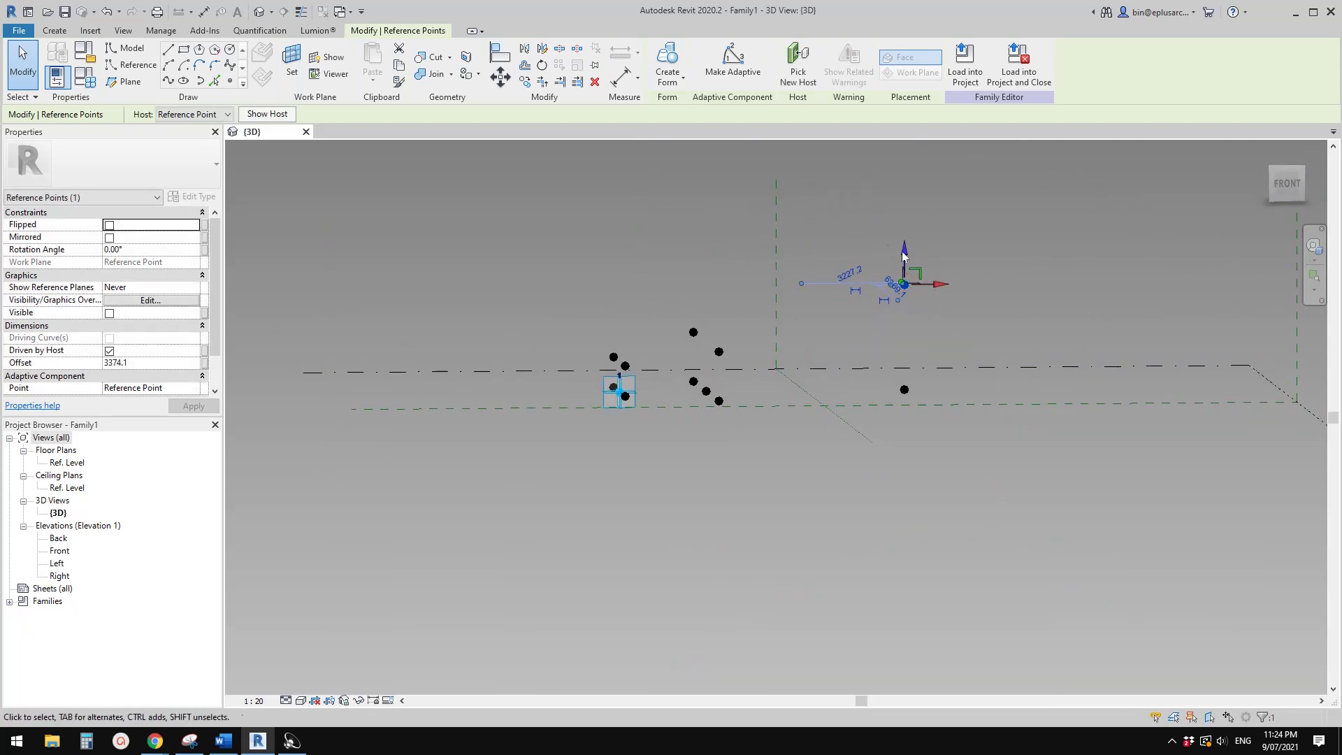
drag(904, 253, 905, 291)
shift+middle_drag(822, 302, 937, 419)
- Link the raised point's offset to a new instance family parameter named H3
click(204, 363)
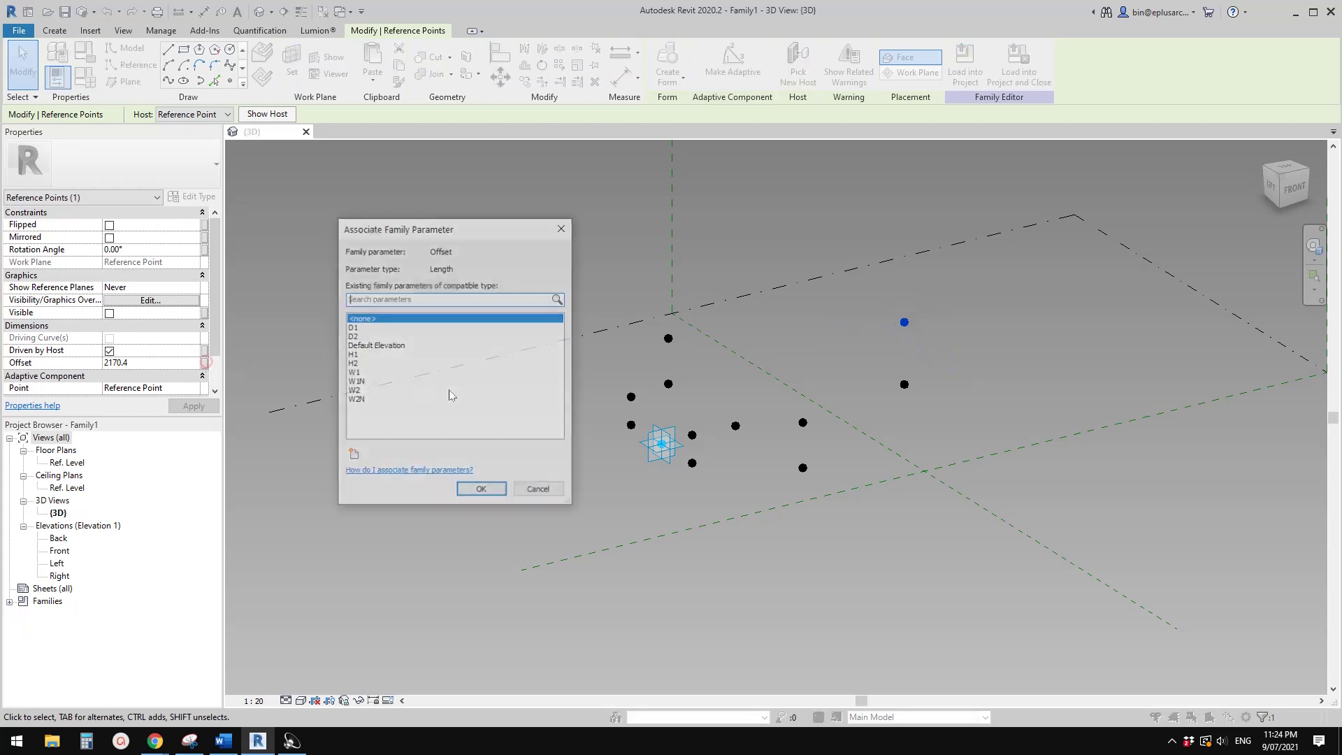
click(353, 455)
text(H3)
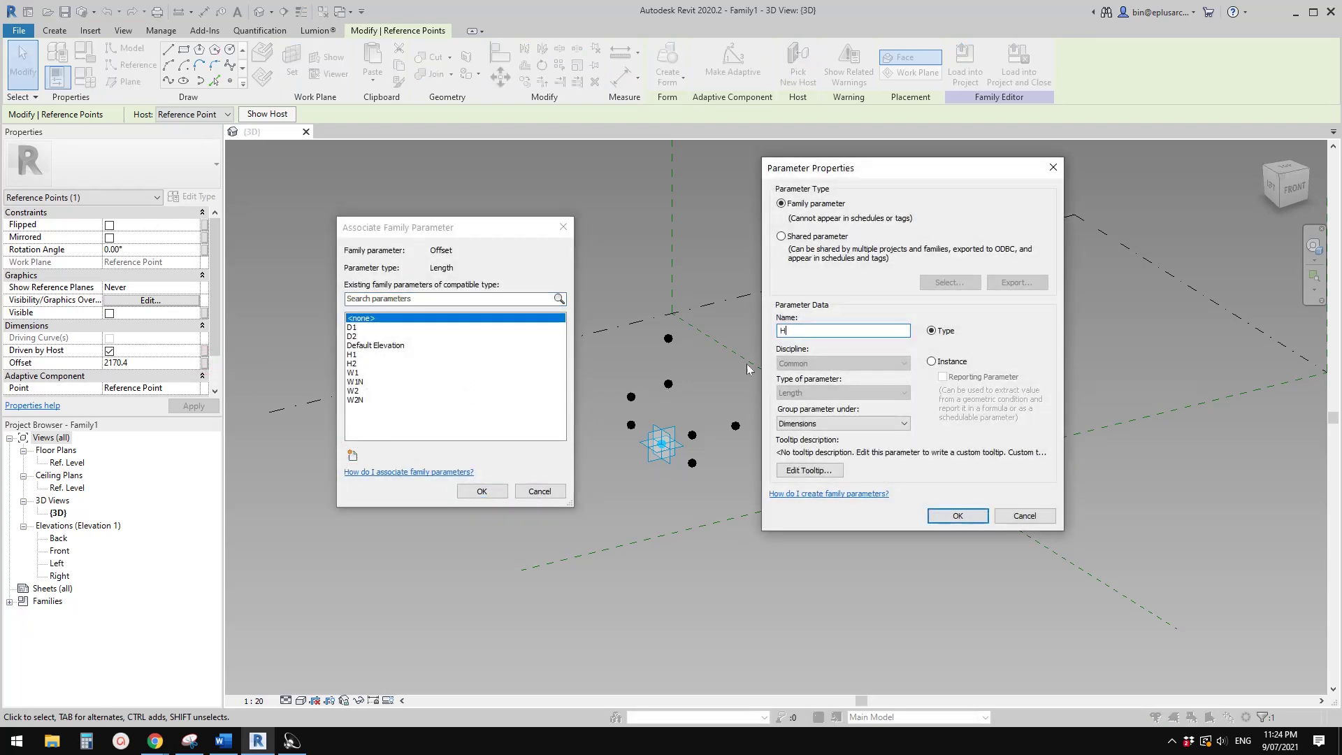
click(962, 518)
click(493, 492)
shift+middle_drag(800, 432, 899, 412)
key(Escape)
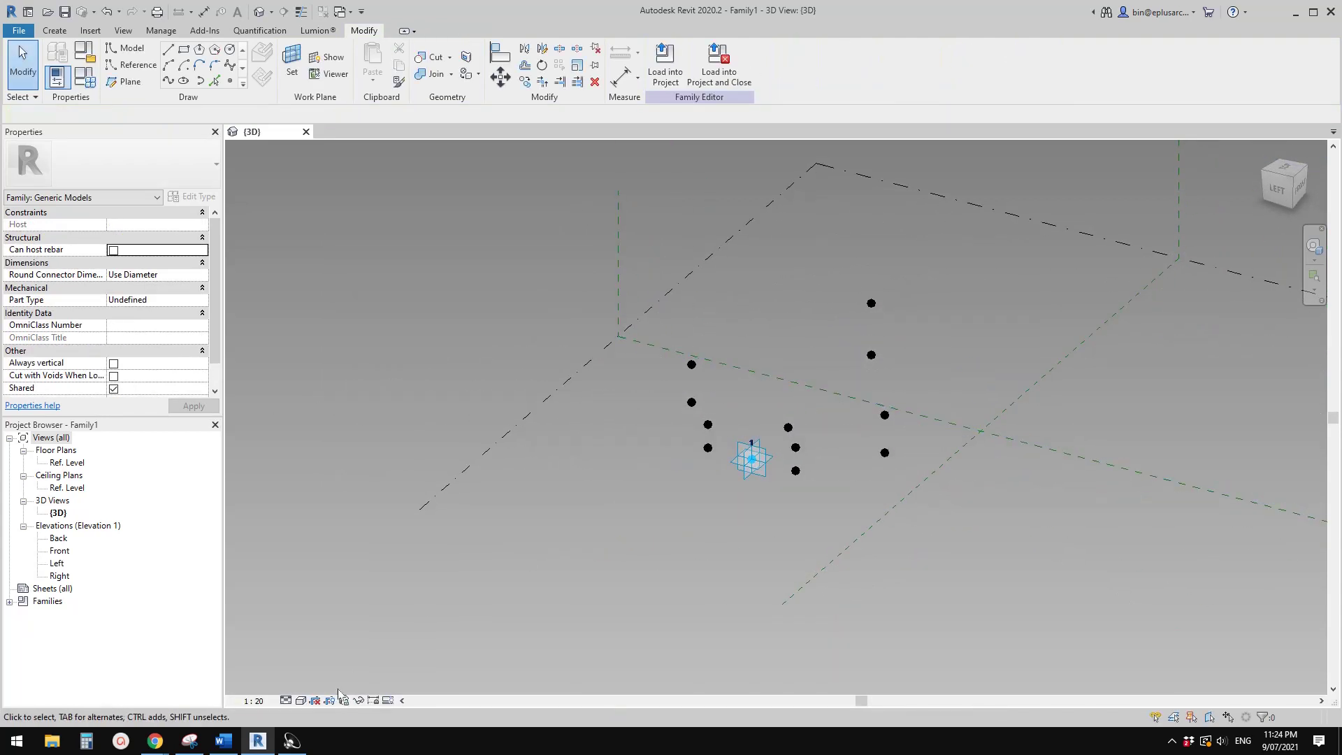
- Switch to the stadium reference photo in Snipping Tool to check the petal outline, and return to the Revit model
click(190, 741)
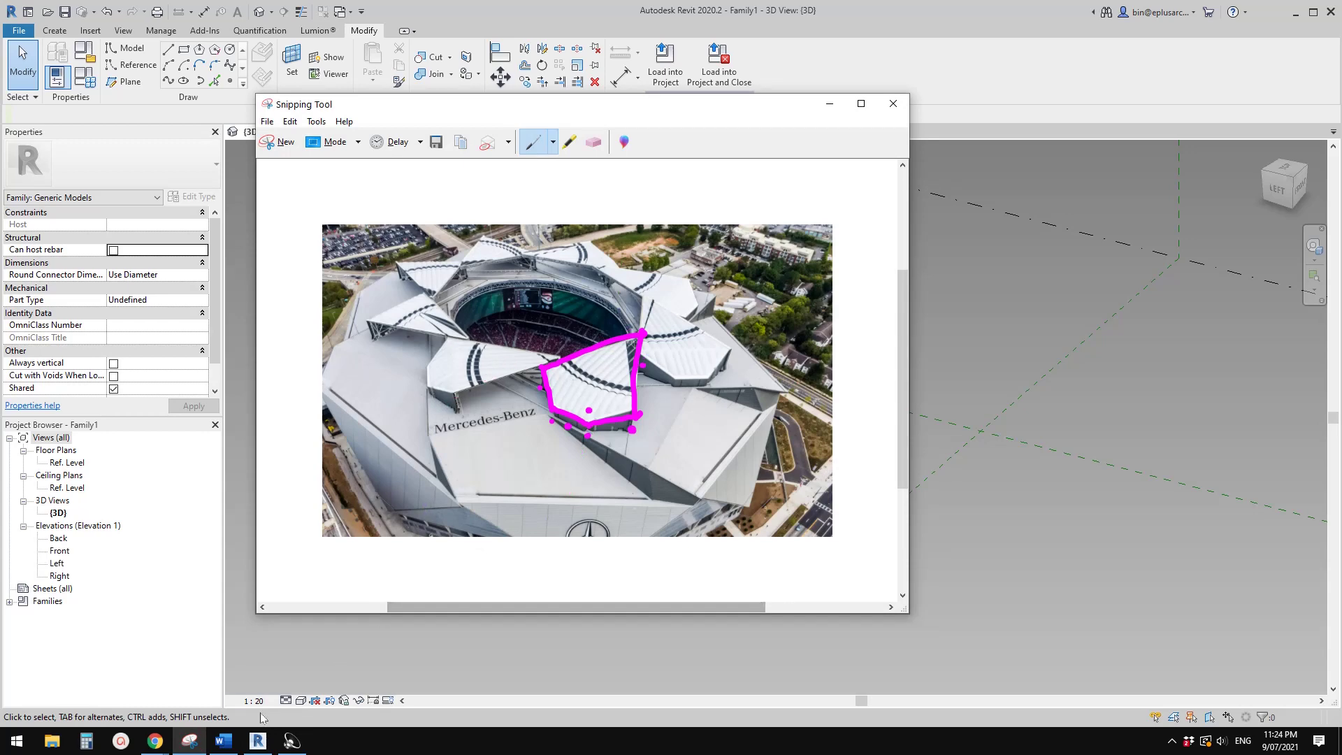
click(258, 741)
shift+middle_drag(880, 449, 891, 381)
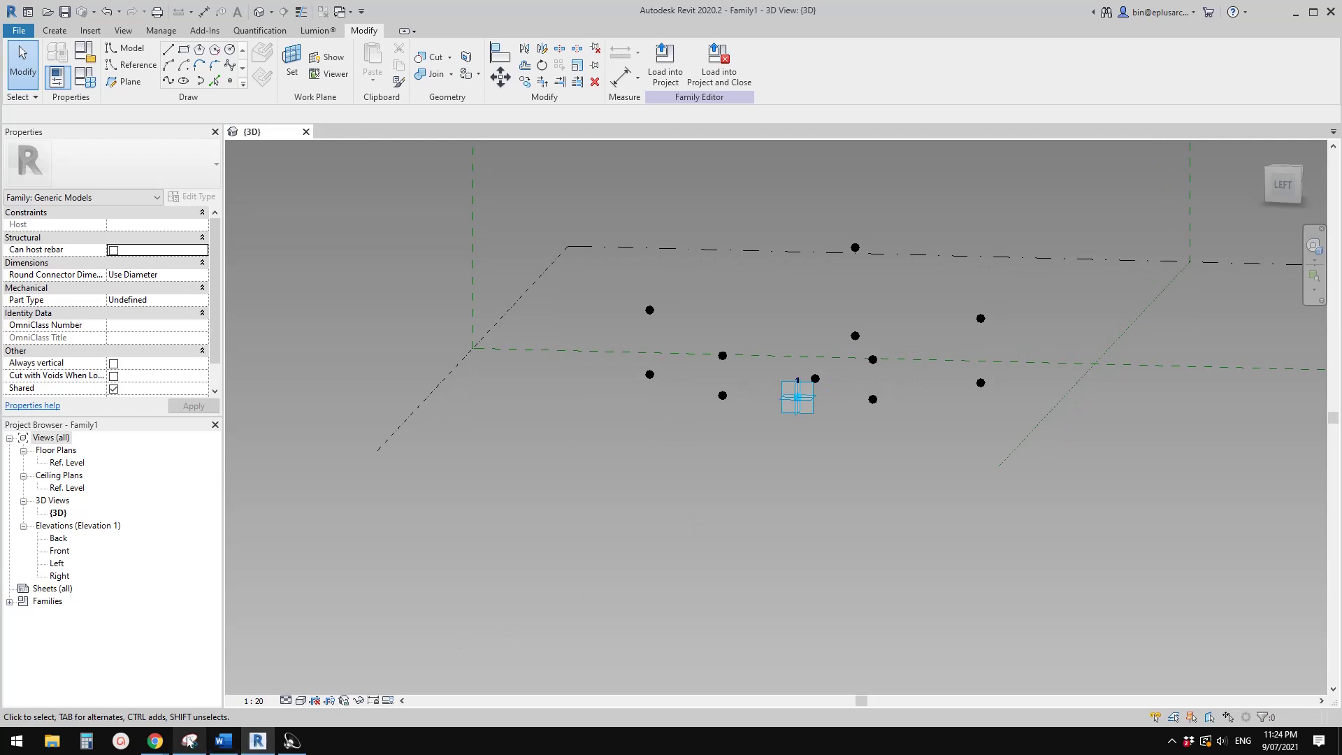
shift+middle_drag(838, 486, 805, 468)
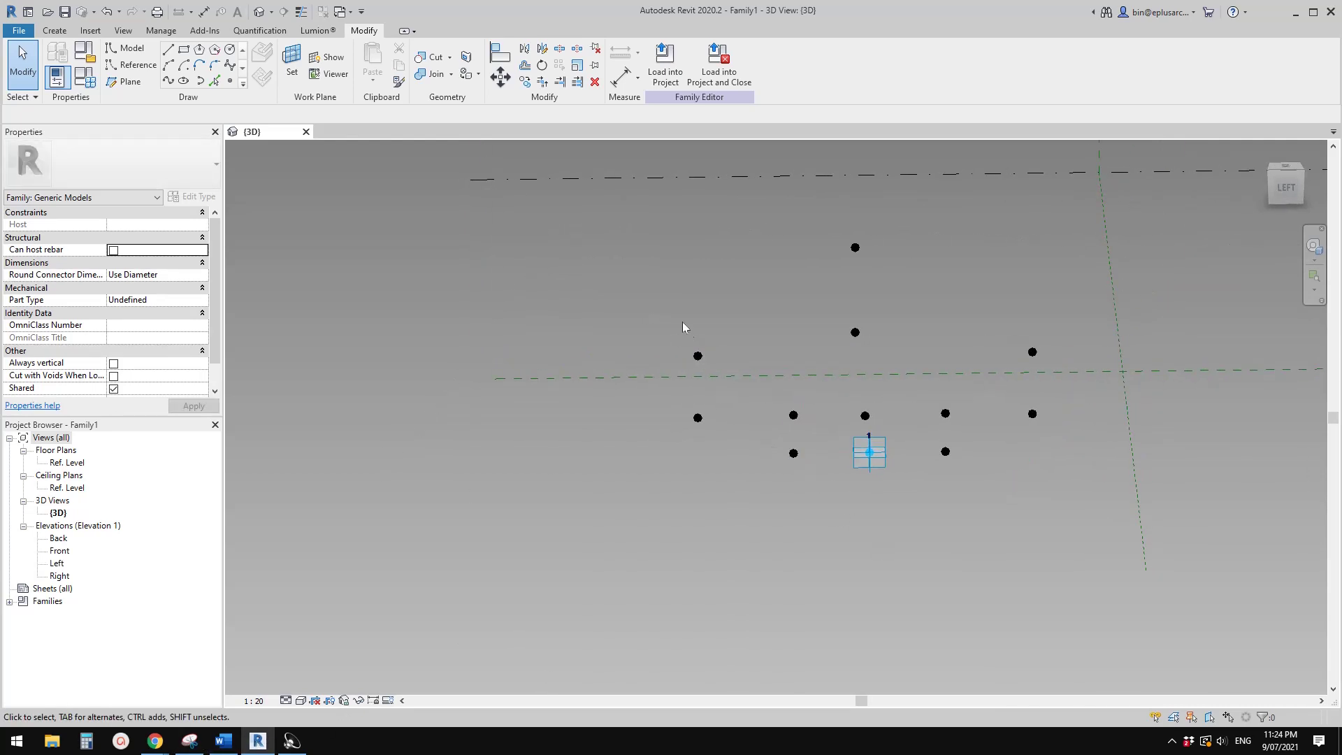
- Connect the wide and narrow points on one side with splines through points, at both the upper and lower levels
drag(813, 421, 715, 367)
ctrl+click(793, 415)
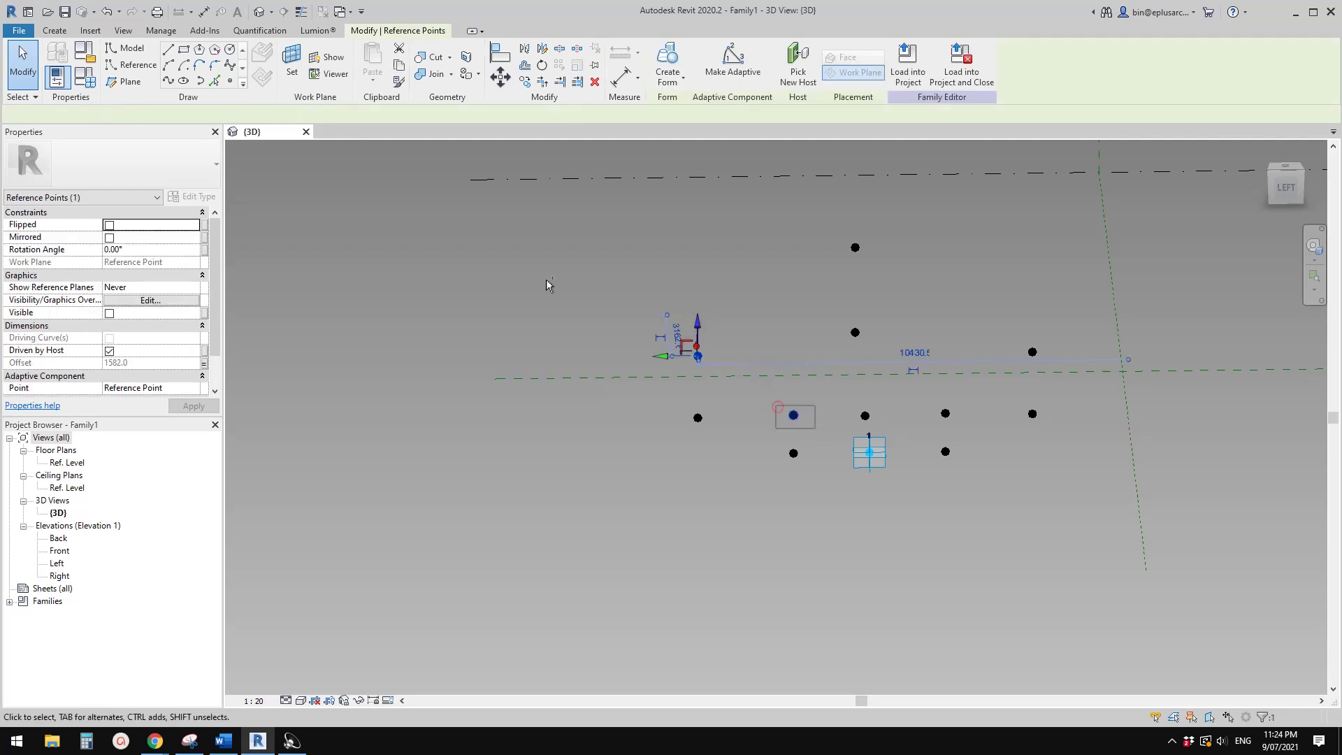
click(168, 80)
mouse_move(788, 369)
shift+middle_down()
mouse_move(756, 448)
mouse_move(767, 427)
mouse_move(714, 427)
shift+middle_up()
key(Escape)
drag(666, 412, 815, 465)
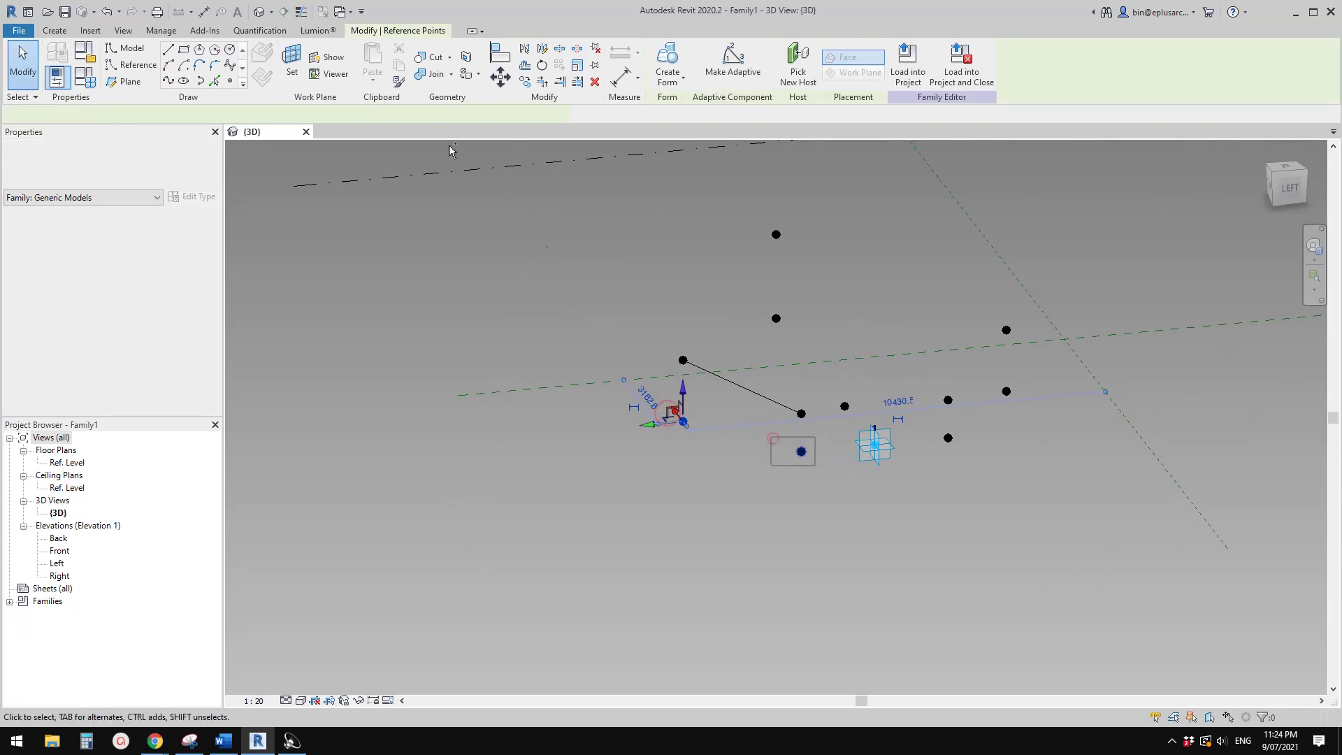
click(168, 81)
middle_drag(702, 288, 667, 288)
- Connect the two narrow front points with splines through points, at both the upper and lower levels
shift+middle_drag(838, 447, 743, 390)
ctrl+click(973, 390)
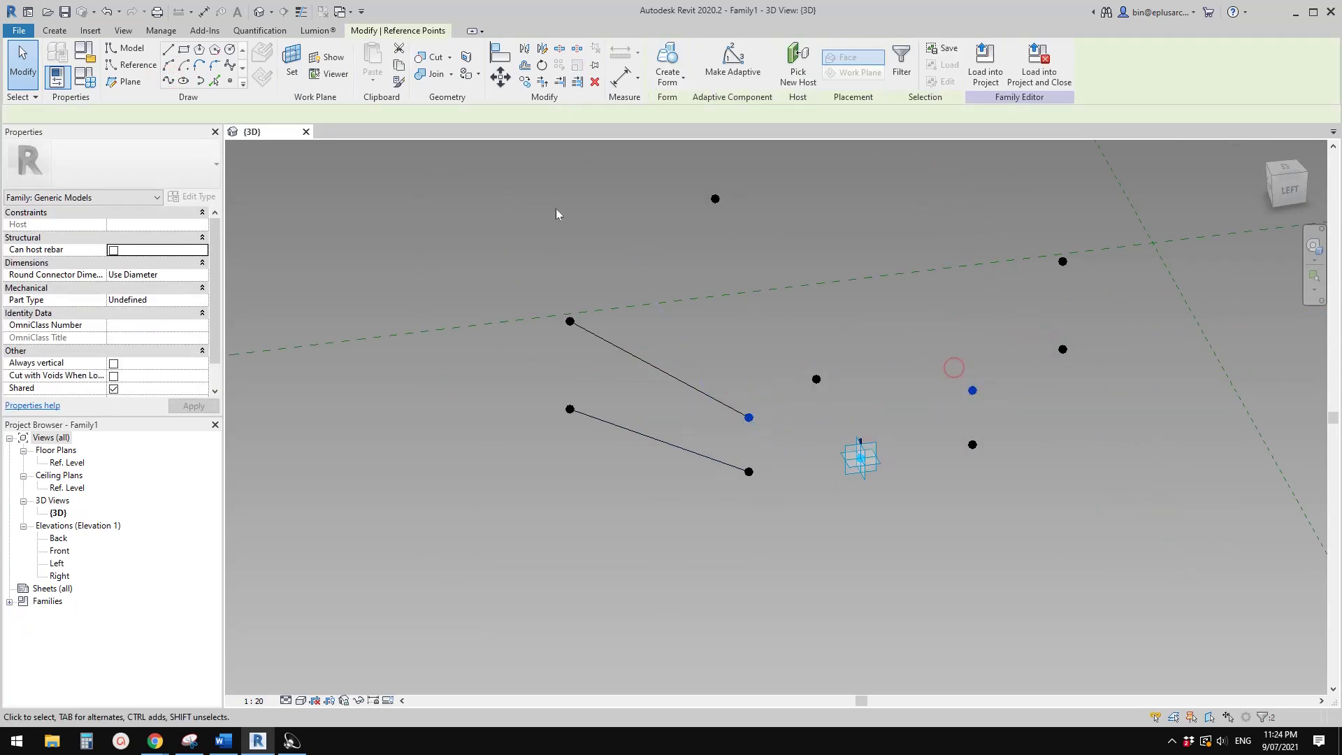
click(167, 81)
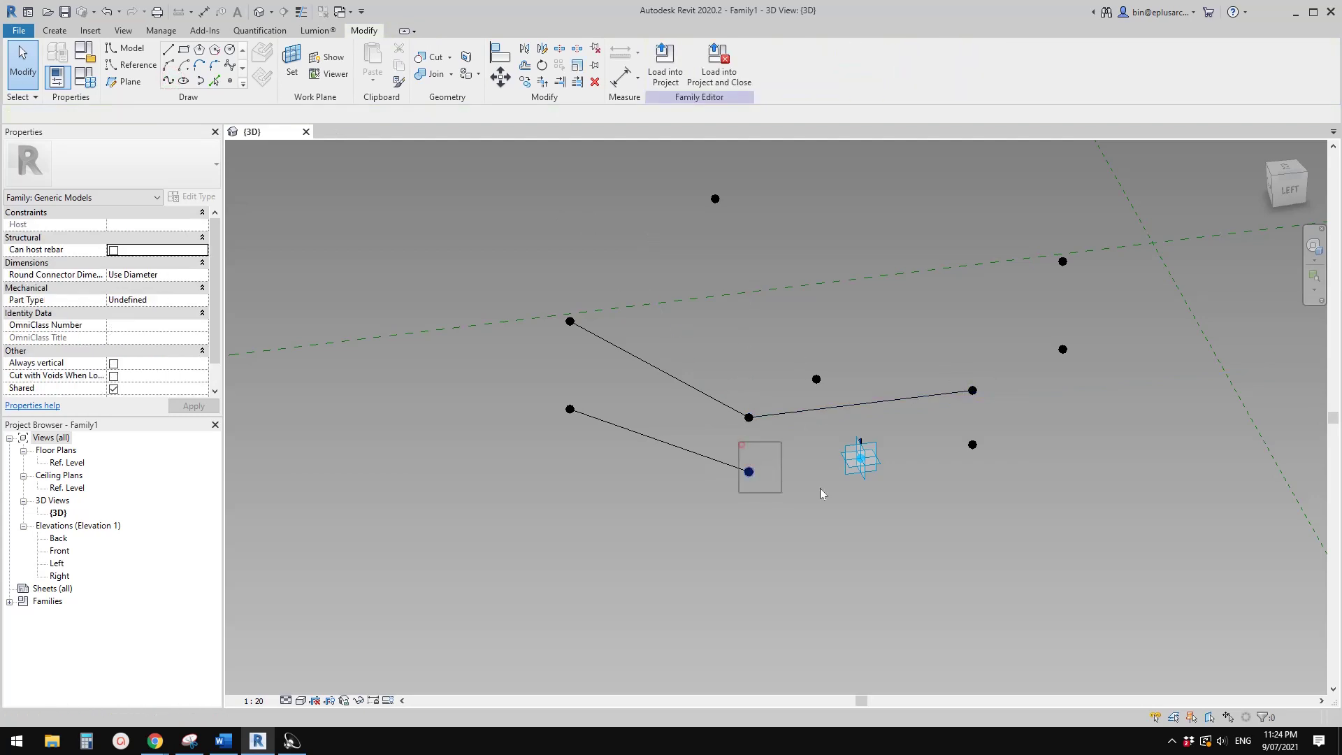
click(749, 472)
click(168, 80)
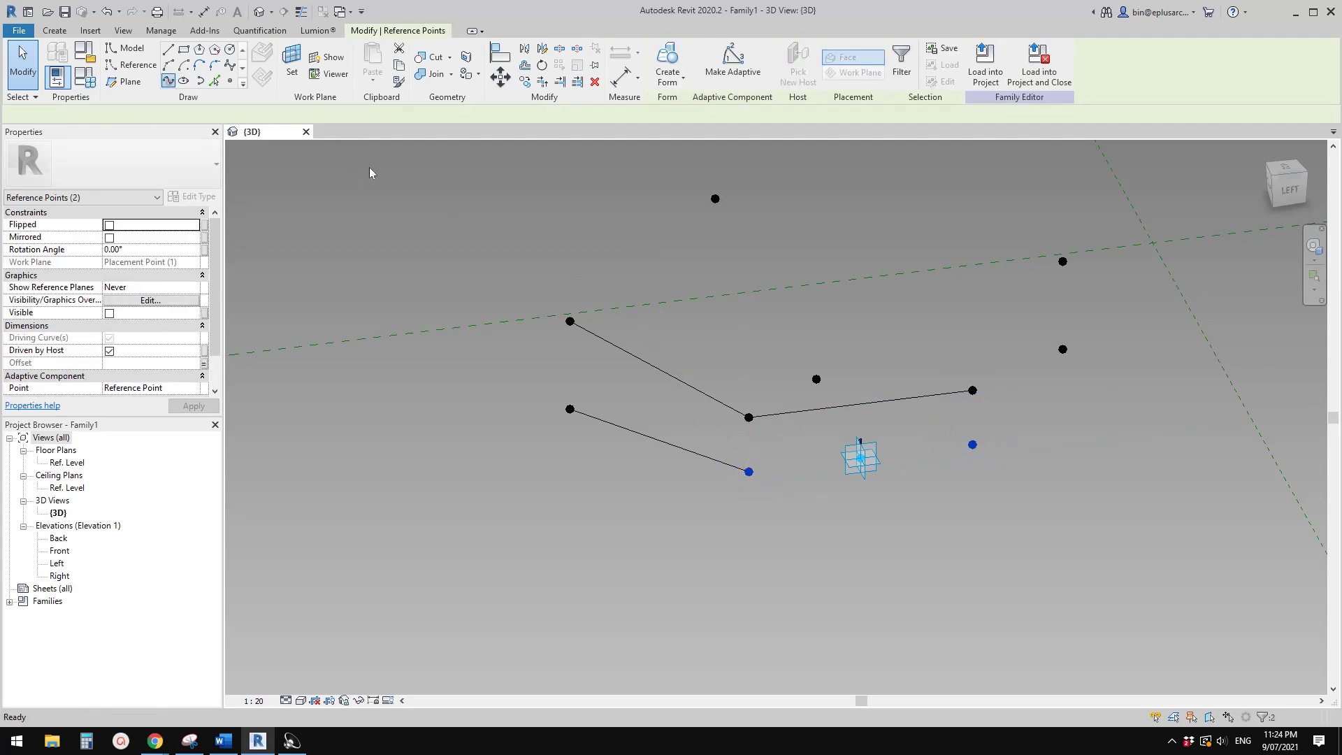
middle_drag(1012, 377, 881, 395)
key(Escape)
- Connect the narrow and wide points on the opposite side with splines through points, at both the upper and lower levels
click(878, 407)
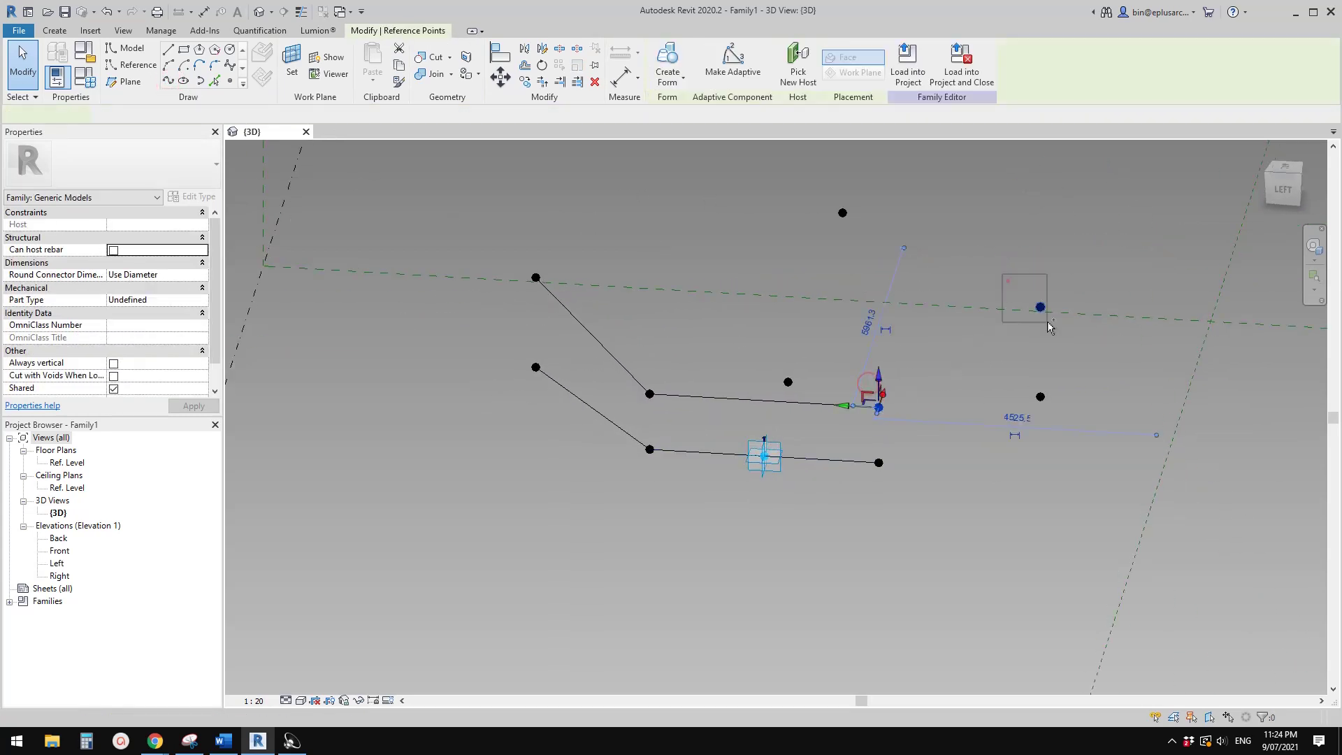
ctrl+click(1040, 307)
click(168, 80)
drag(858, 440, 930, 497)
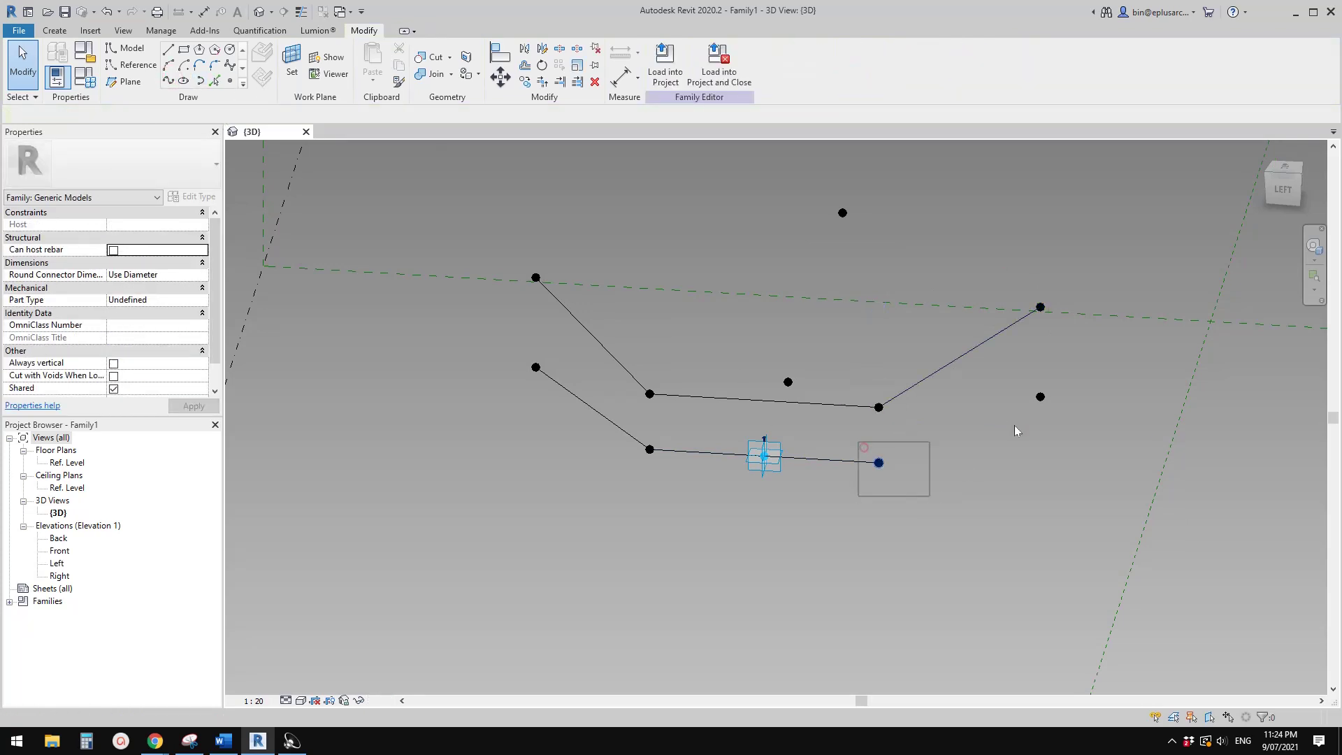
ctrl+drag(1013, 376, 1064, 417)
click(168, 81)
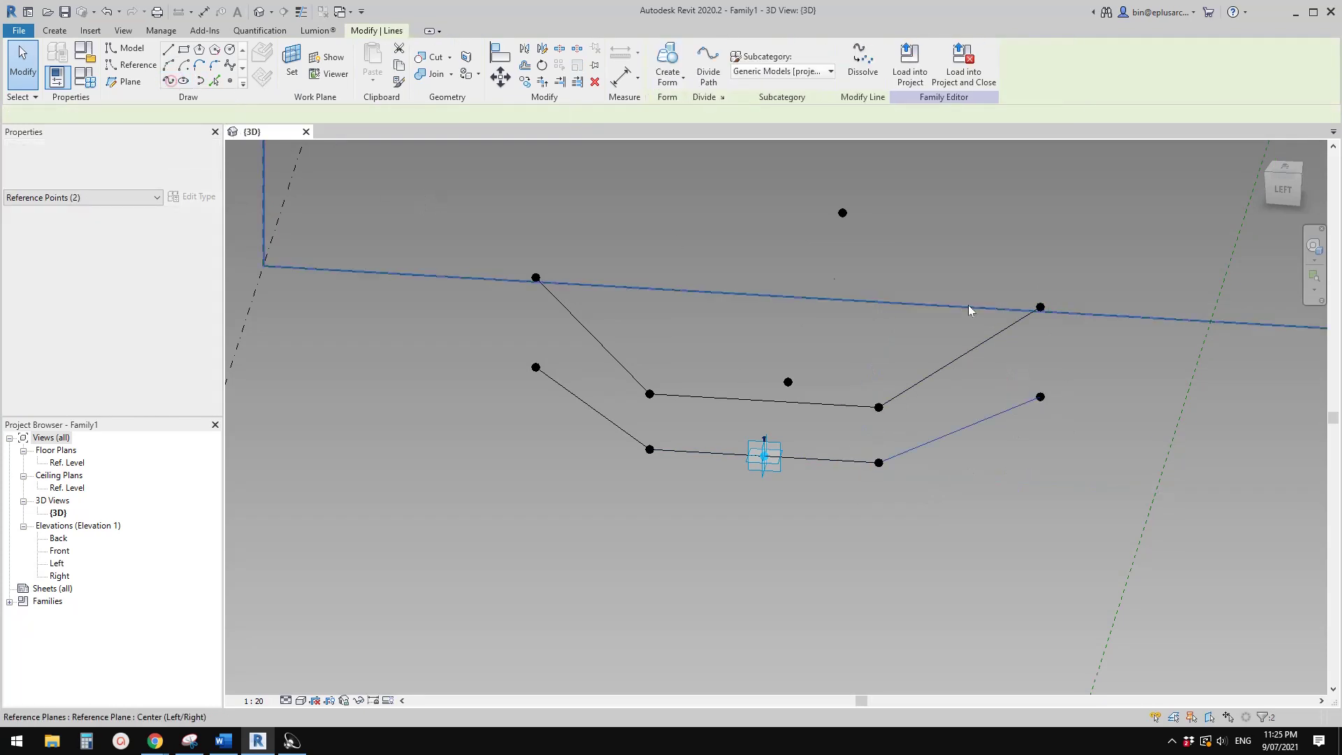
- Connect the two wide upper points with a spline through points to close the front outline
middle_drag(926, 302, 584, 318)
key(Escape)
drag(516, 288, 594, 338)
ctrl+drag(948, 295, 1027, 342)
click(963, 236)
- Connect the raised H3 apex point to each of the two wide upper points with splines through points
scroll(966, 258, down, 1)
mouse_move(967, 266)
middle_down()
mouse_move(891, 280)
mouse_move(809, 261)
mouse_move(925, 264)
mouse_move(906, 213)
middle_up()
click(928, 236)
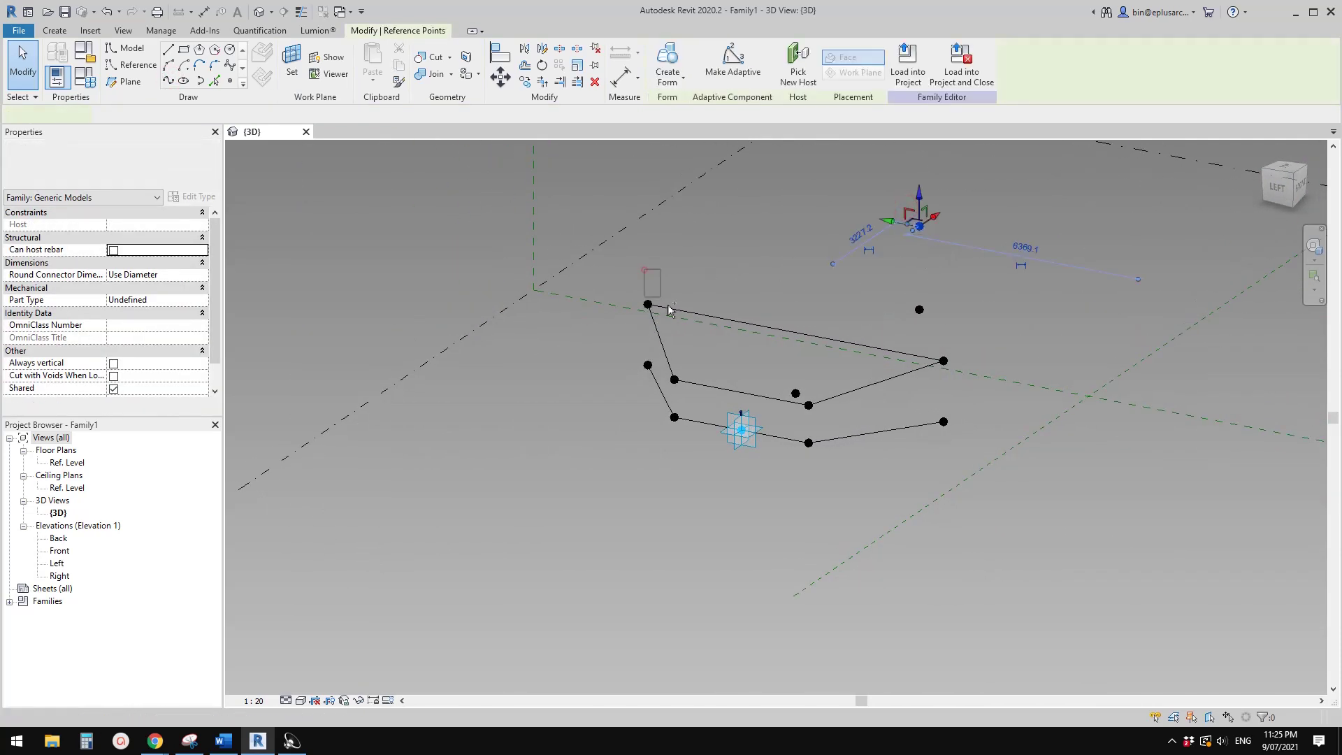
ctrl+click(648, 304)
click(184, 82)
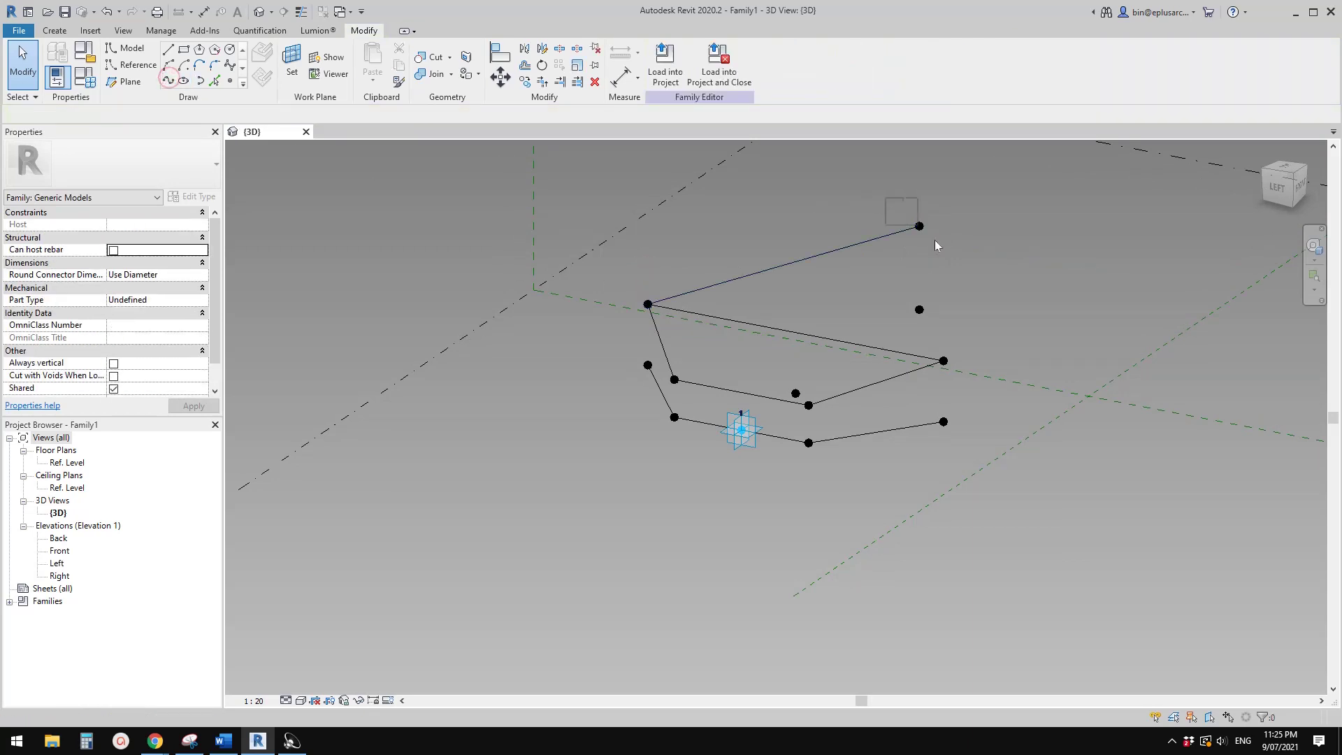
ctrl+drag(930, 330, 959, 369)
click(169, 82)
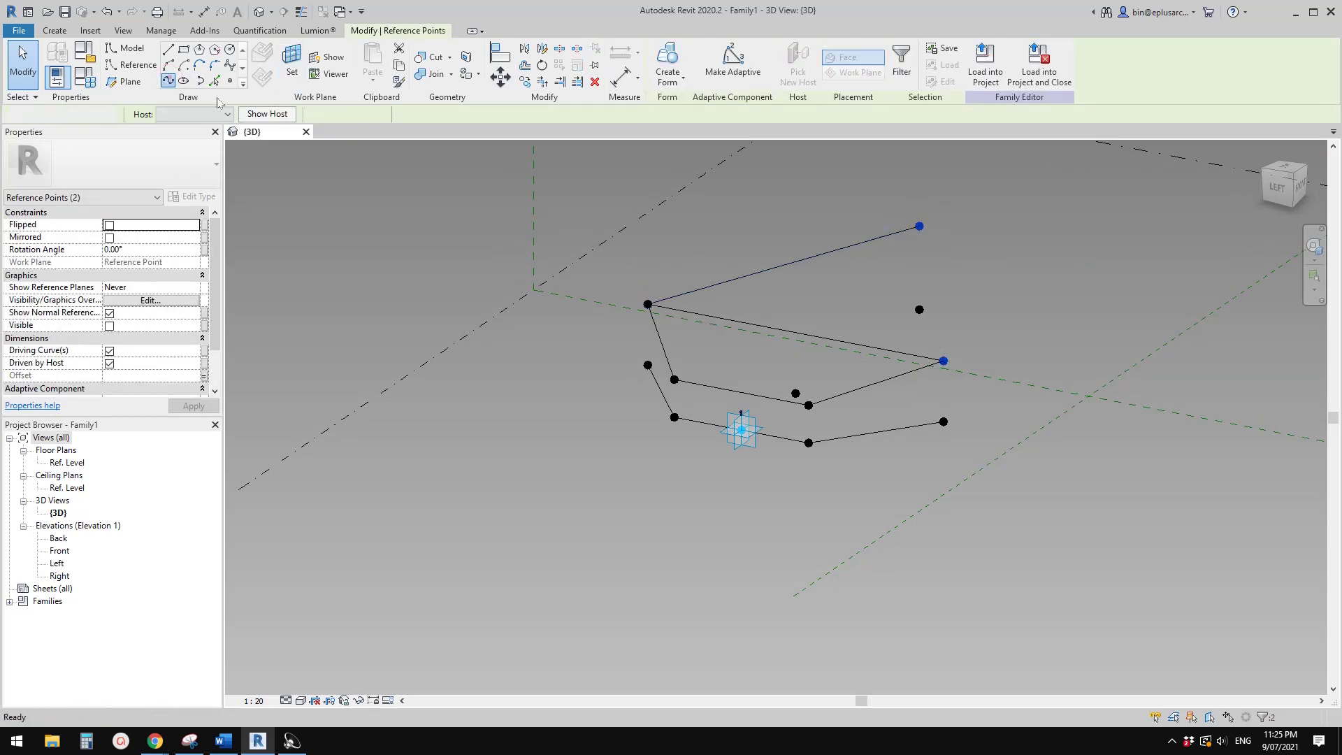
shift+middle_drag(953, 378, 911, 445)
key(Escape)
- Select all the upper and lower line chains and convert them to reference lines
click(902, 390)
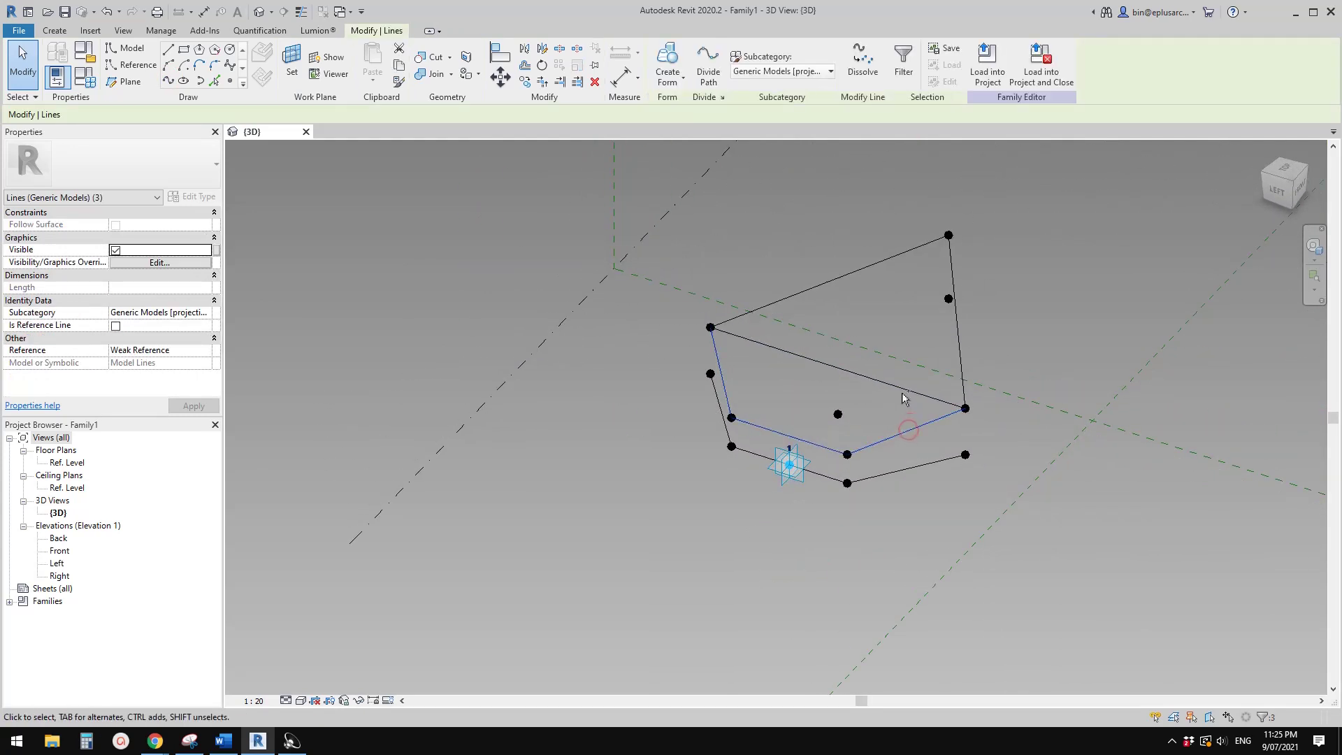
key(Tab)
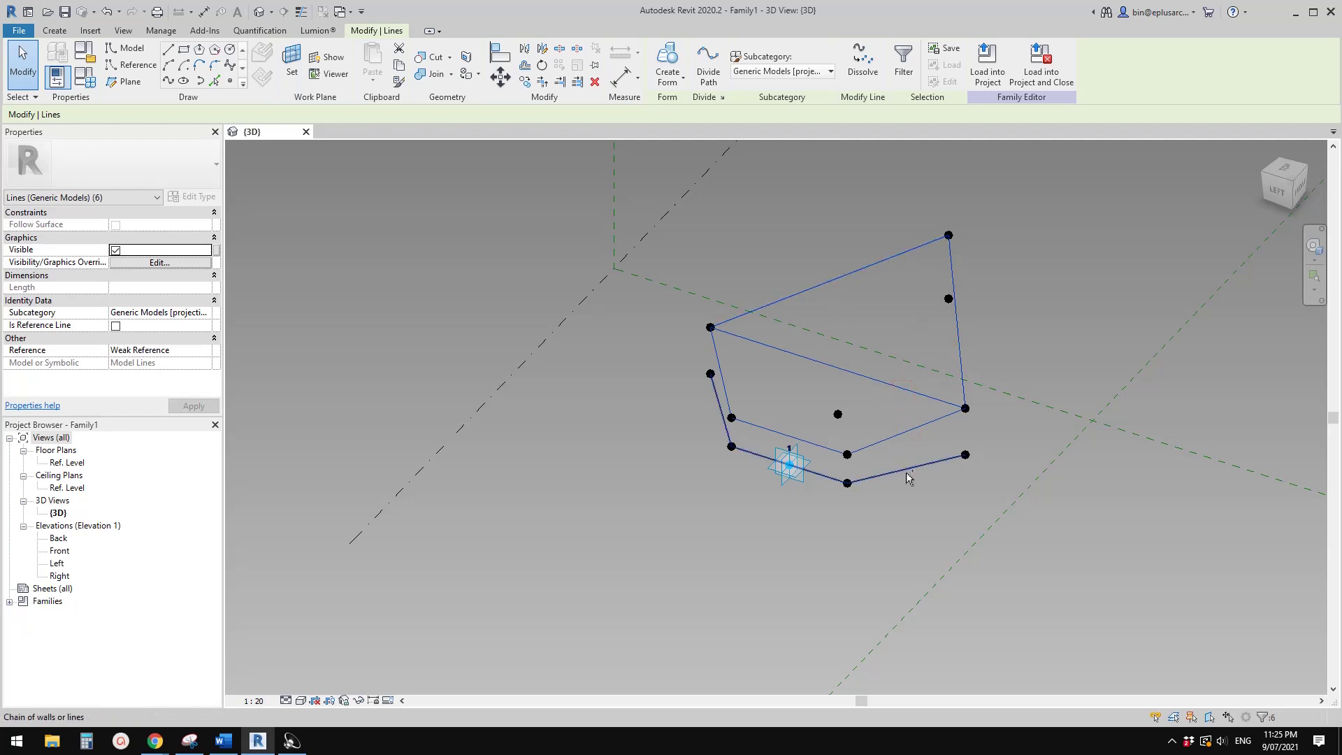
ctrl+click(903, 470)
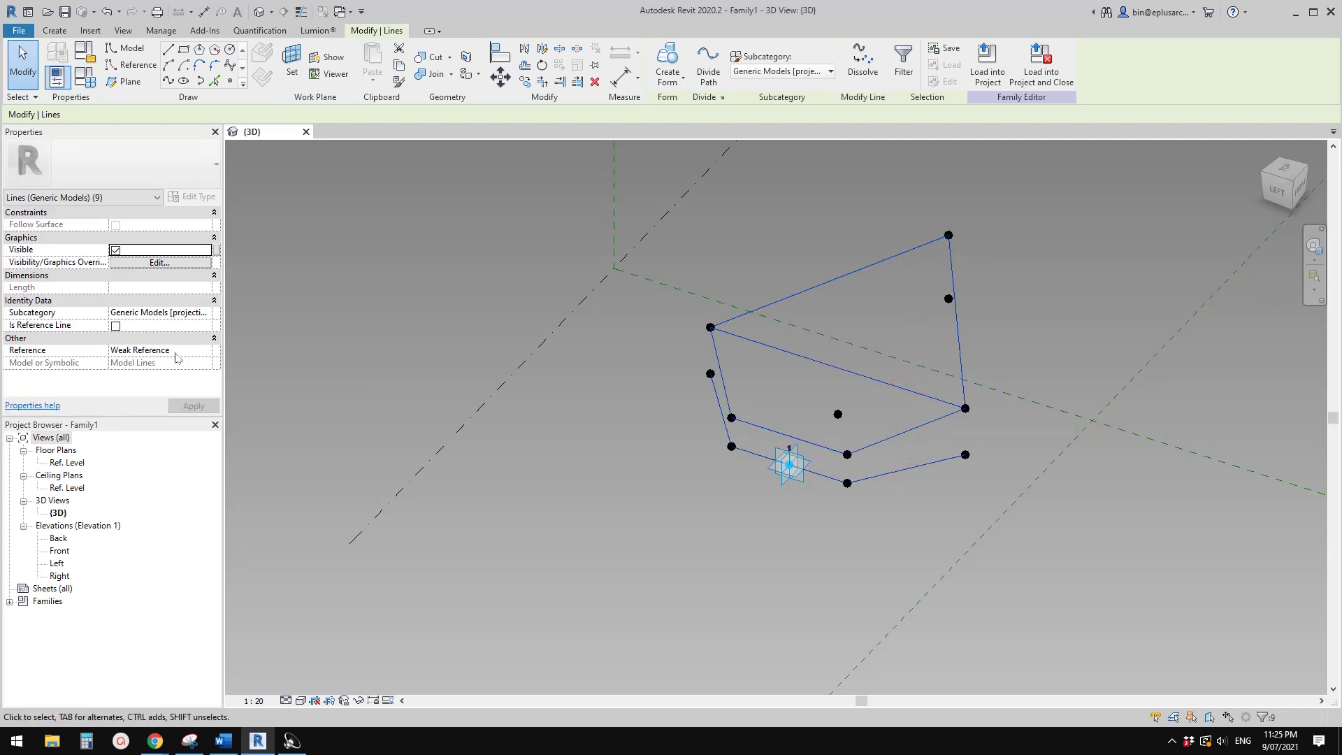
click(116, 327)
click(655, 300)
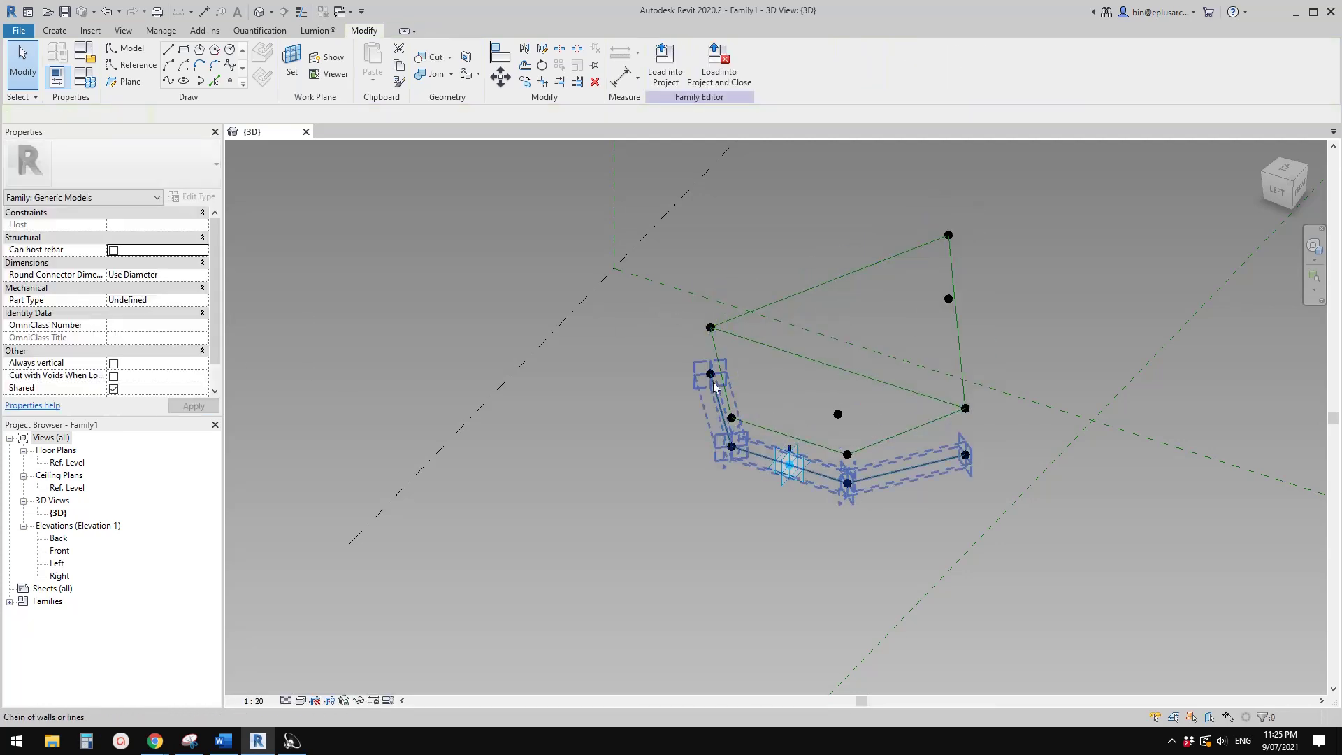
- Create a form from the three upper front reference lines and the line joining the wide points
shift+middle_drag(656, 301, 801, 328)
key(Tab)
click(783, 421)
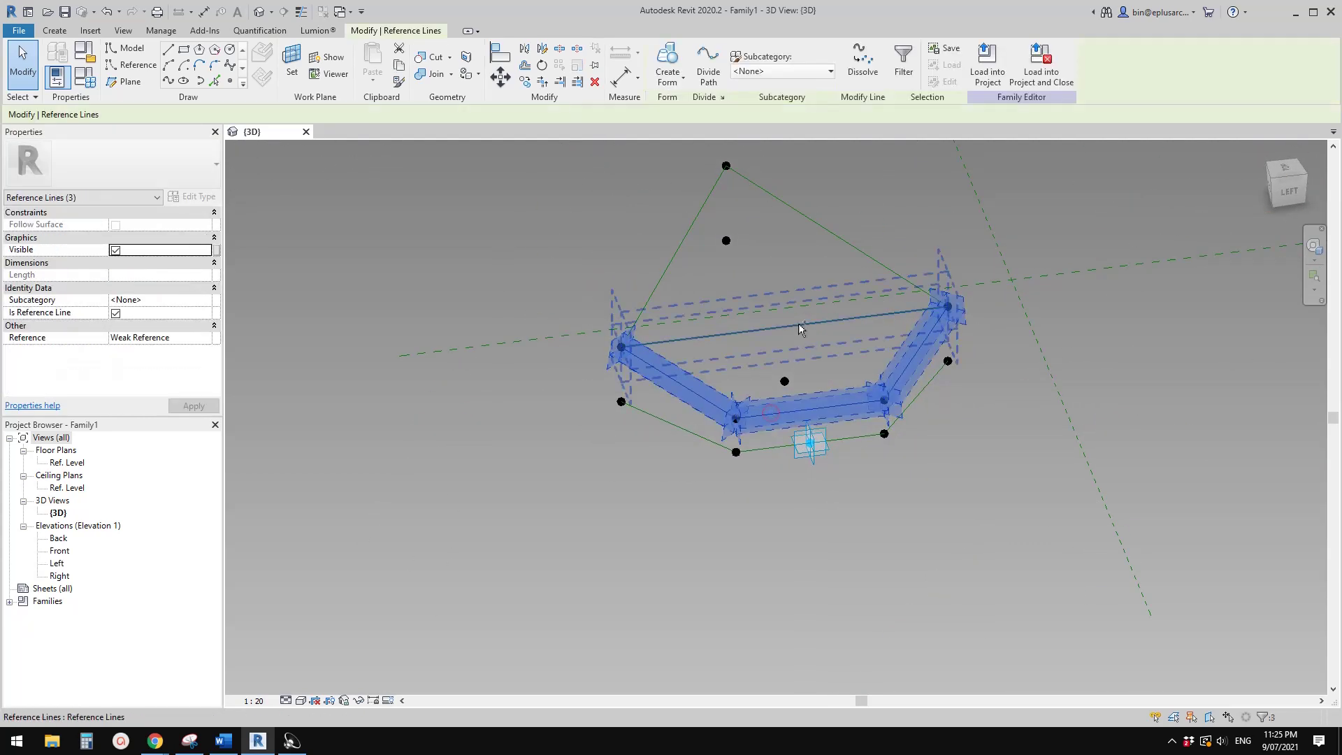
ctrl+click(801, 329)
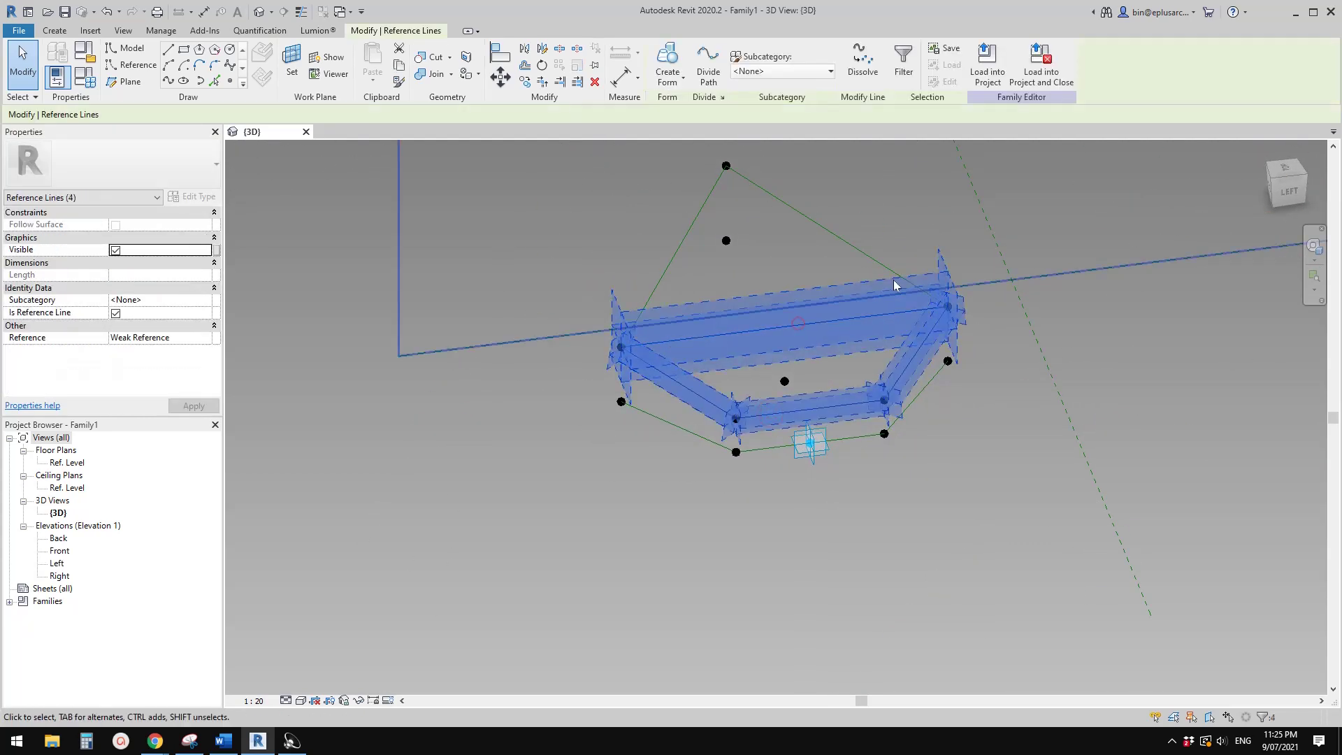
click(673, 61)
click(729, 472)
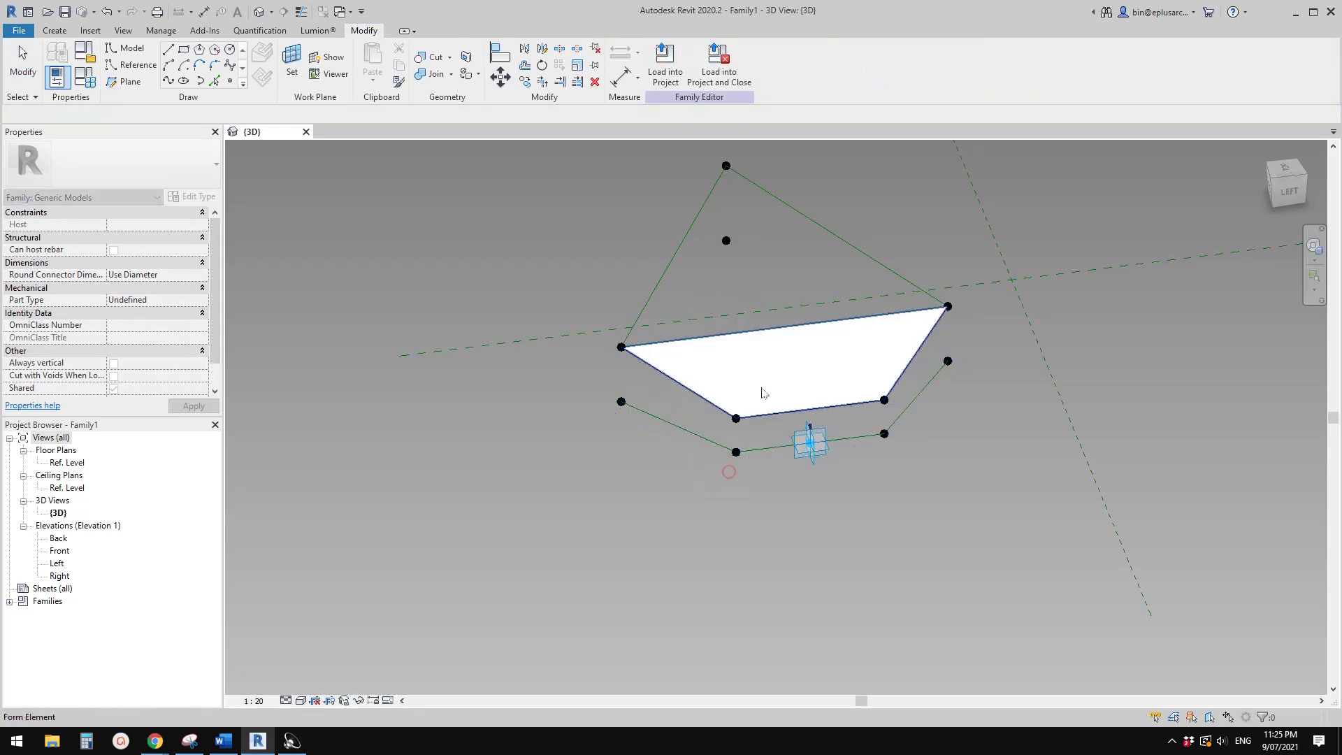
- Create a form between the lower and upper three-segment reference line chains for the petal's front sides
click(697, 402)
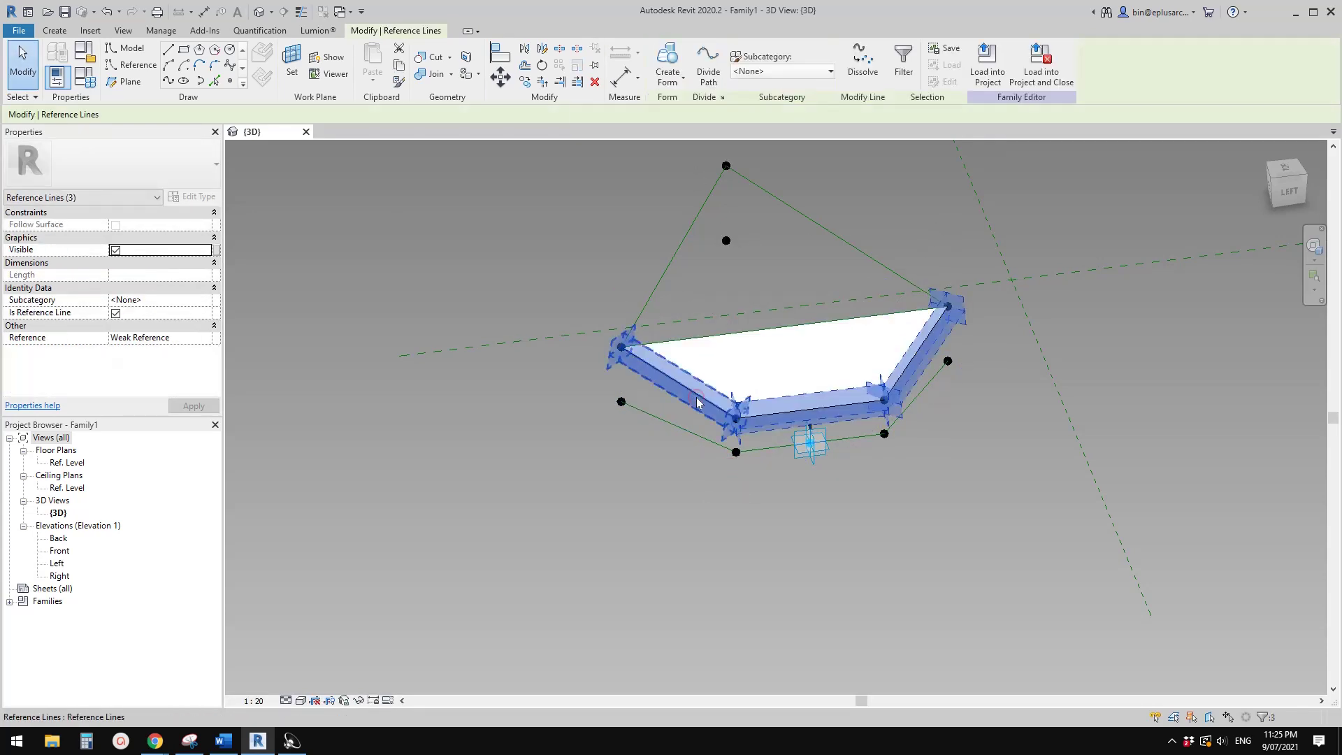
ctrl+click(769, 415)
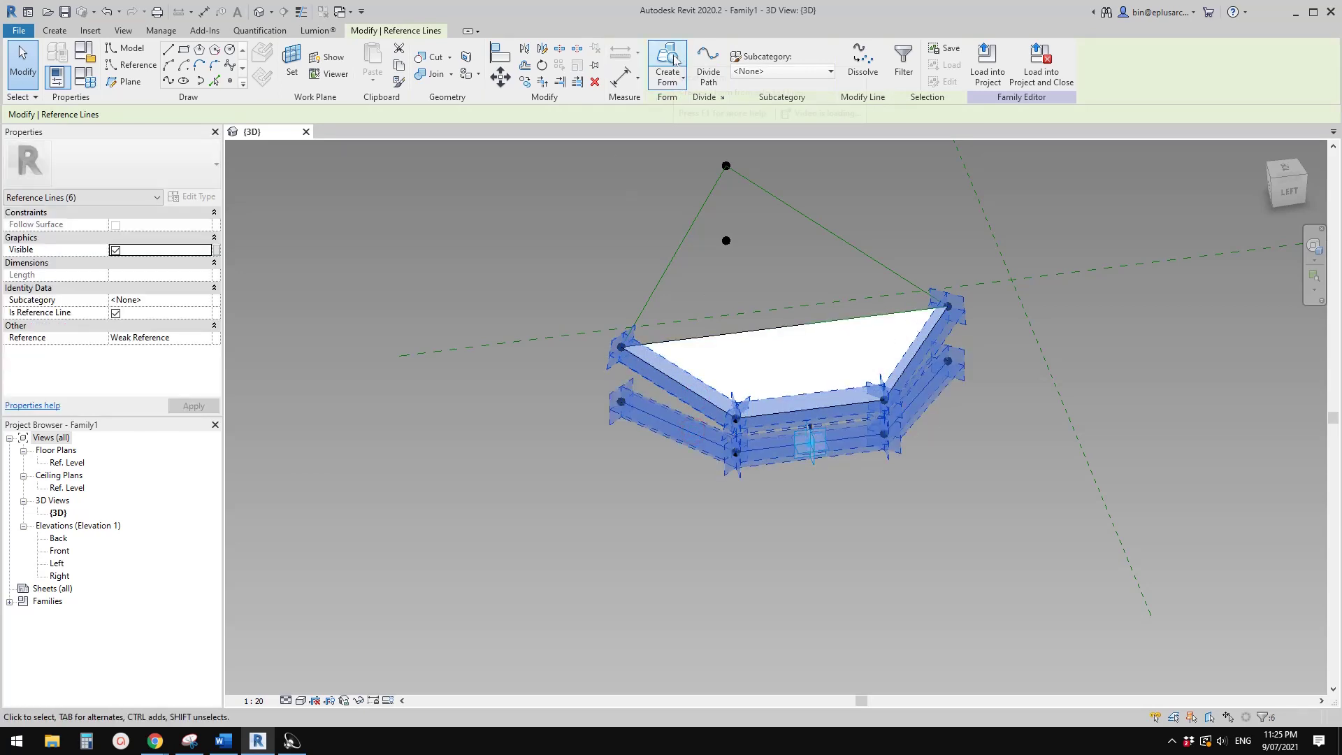
click(674, 60)
- Create a triangular form from the two apex reference lines and the line joining the wide upper points
shift+middle_drag(799, 278, 702, 255)
click(699, 245)
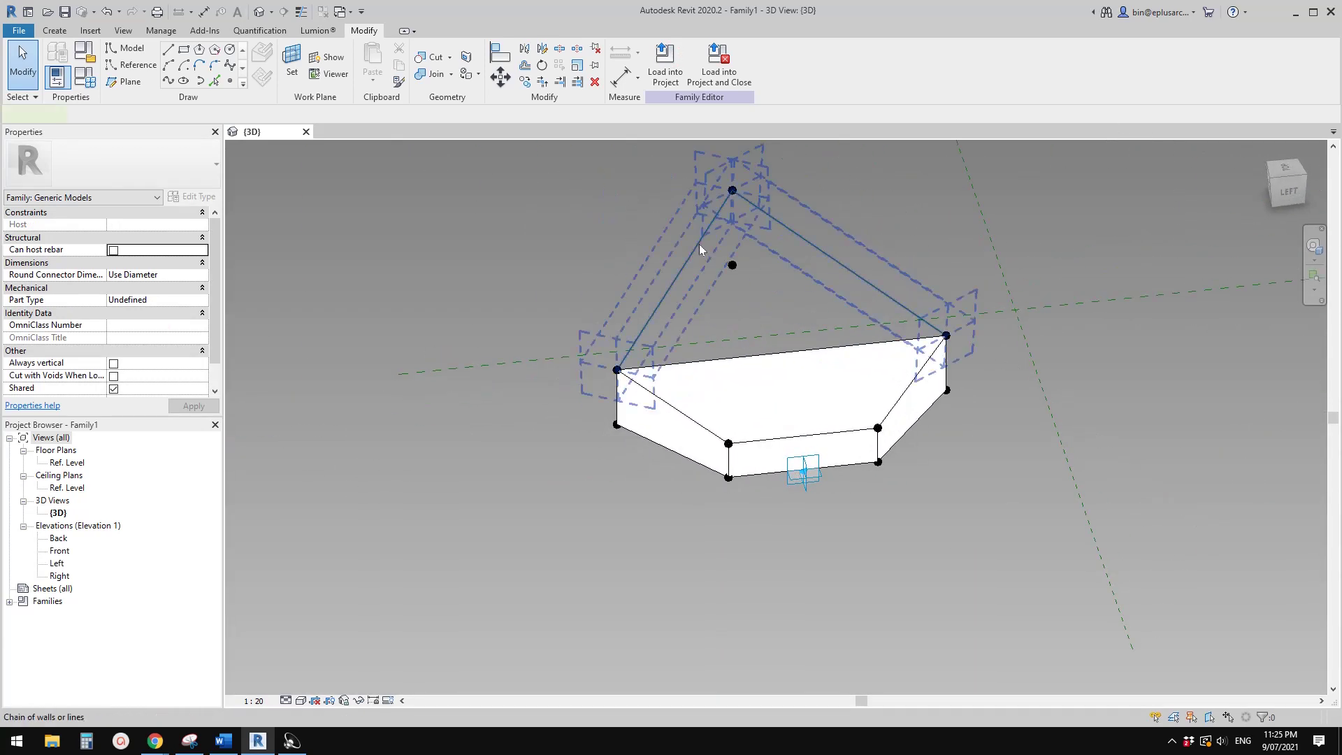
ctrl+click(799, 360)
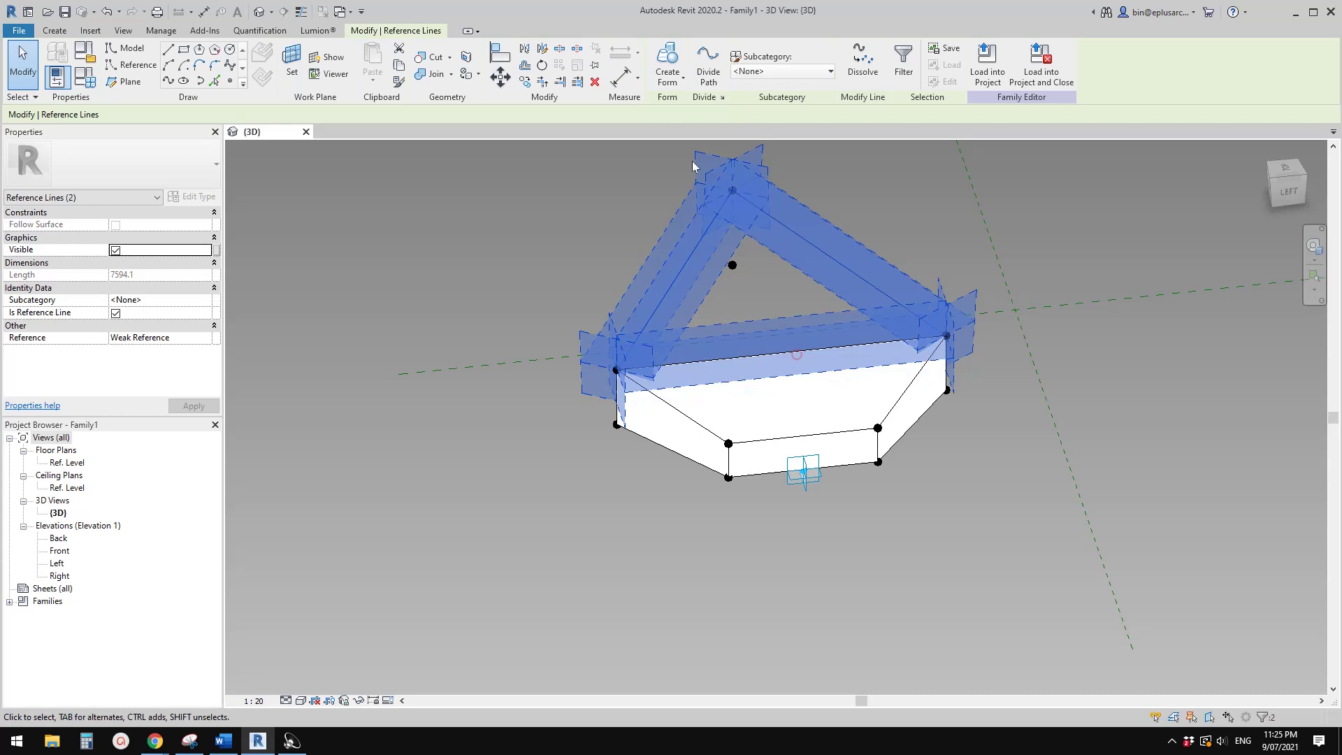
click(668, 62)
click(671, 403)
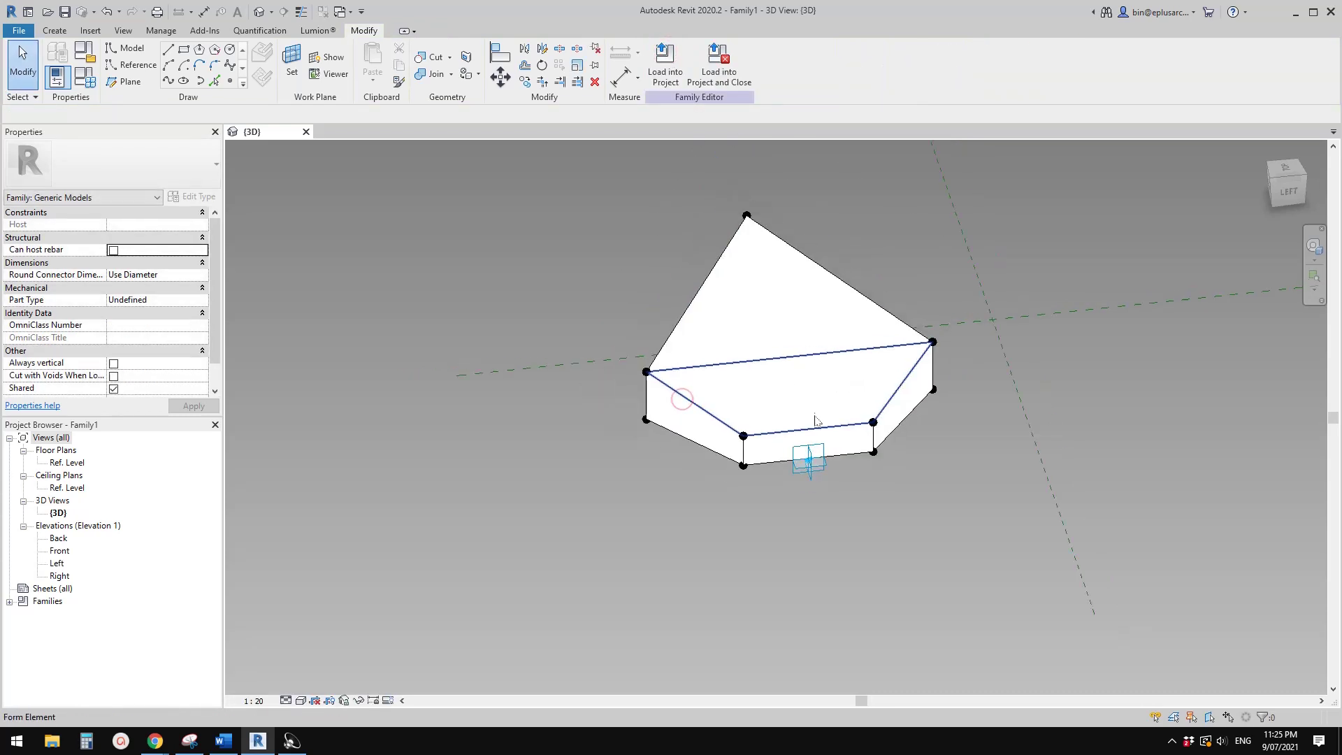
- Compare the petal's surfaces with the stadium reference photo in Snipping Tool, and return to the Revit model
shift+middle_drag(816, 421, 615, 357)
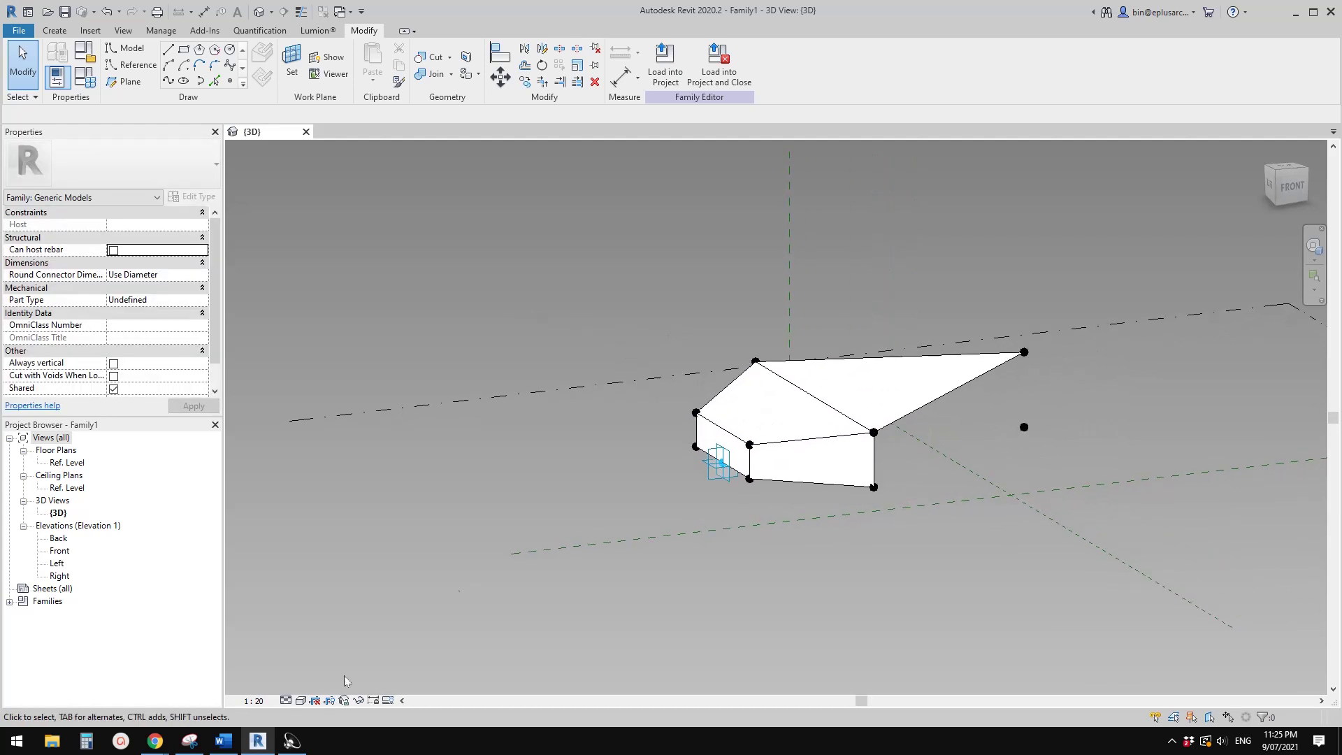
click(190, 741)
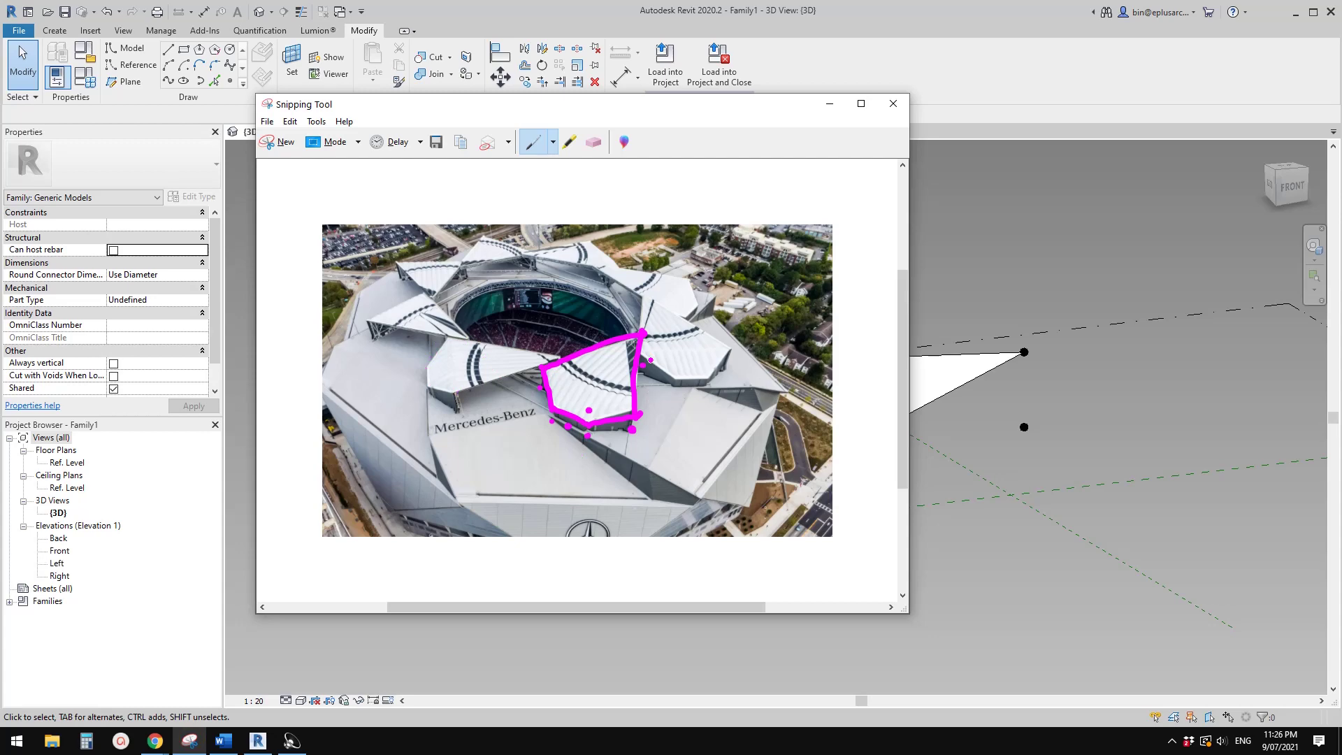
click(1096, 455)
shift+middle_drag(931, 447, 797, 506)
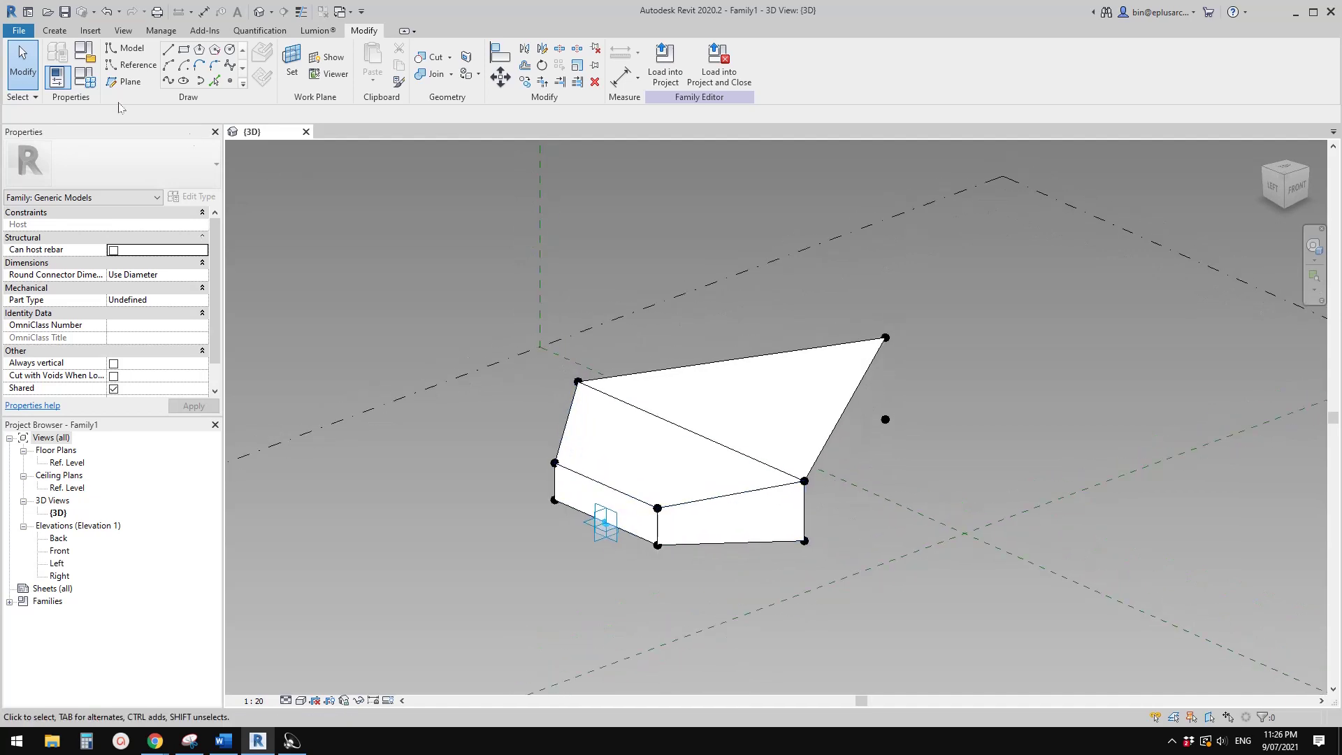
- Review the D, H and W parameter values and formulas in Family Types, and inspect the petal from above
click(85, 76)
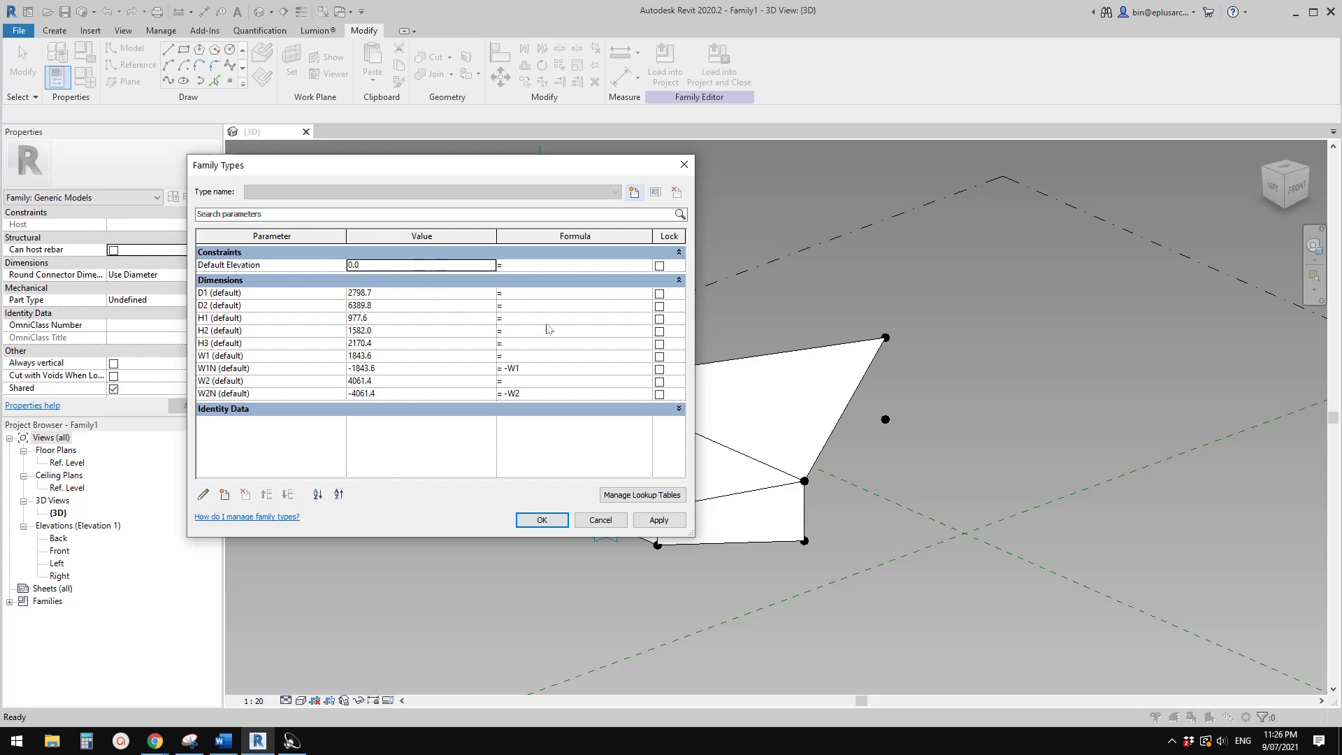
drag(513, 165, 564, 126)
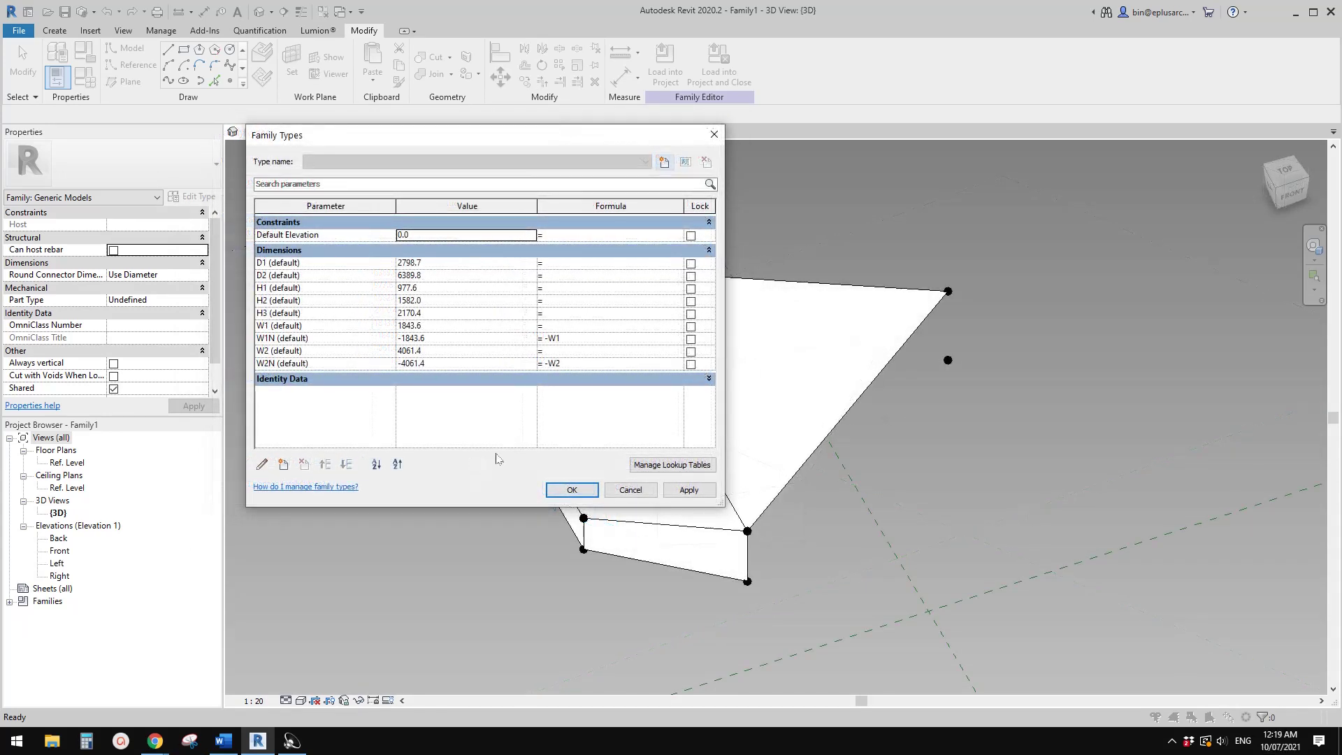
click(572, 490)
shift+middle_drag(860, 392, 767, 492)
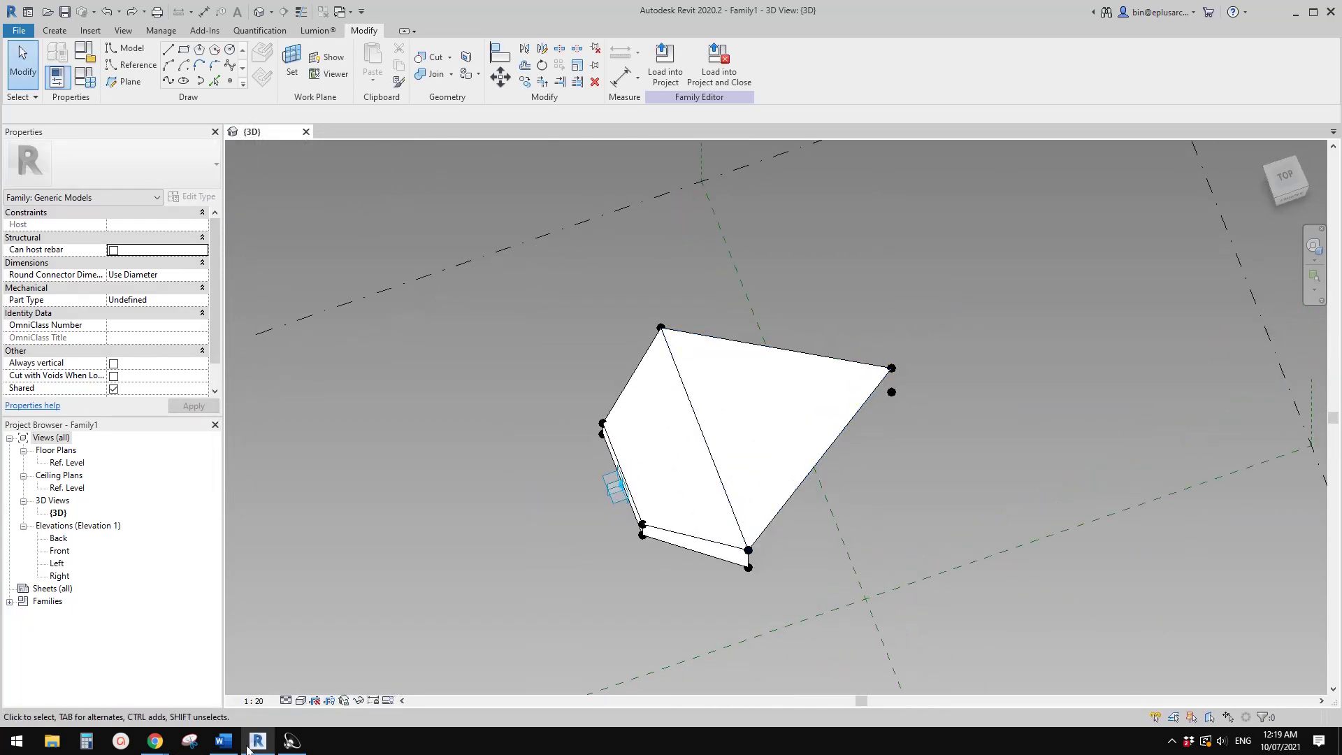
- Check how the petals meet in the stadium roof photo in Chrome, and return to the Revit model
mouse_move(188, 743)
click(222, 679)
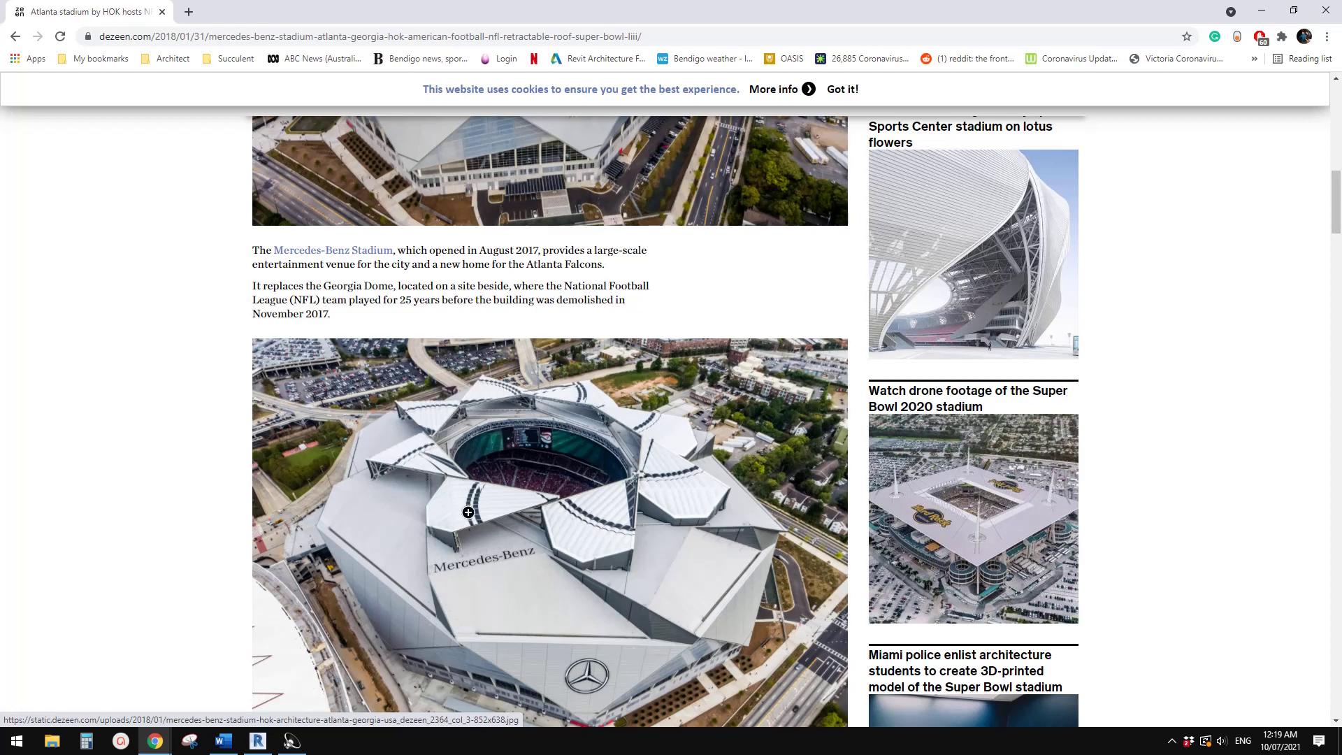
click(257, 741)
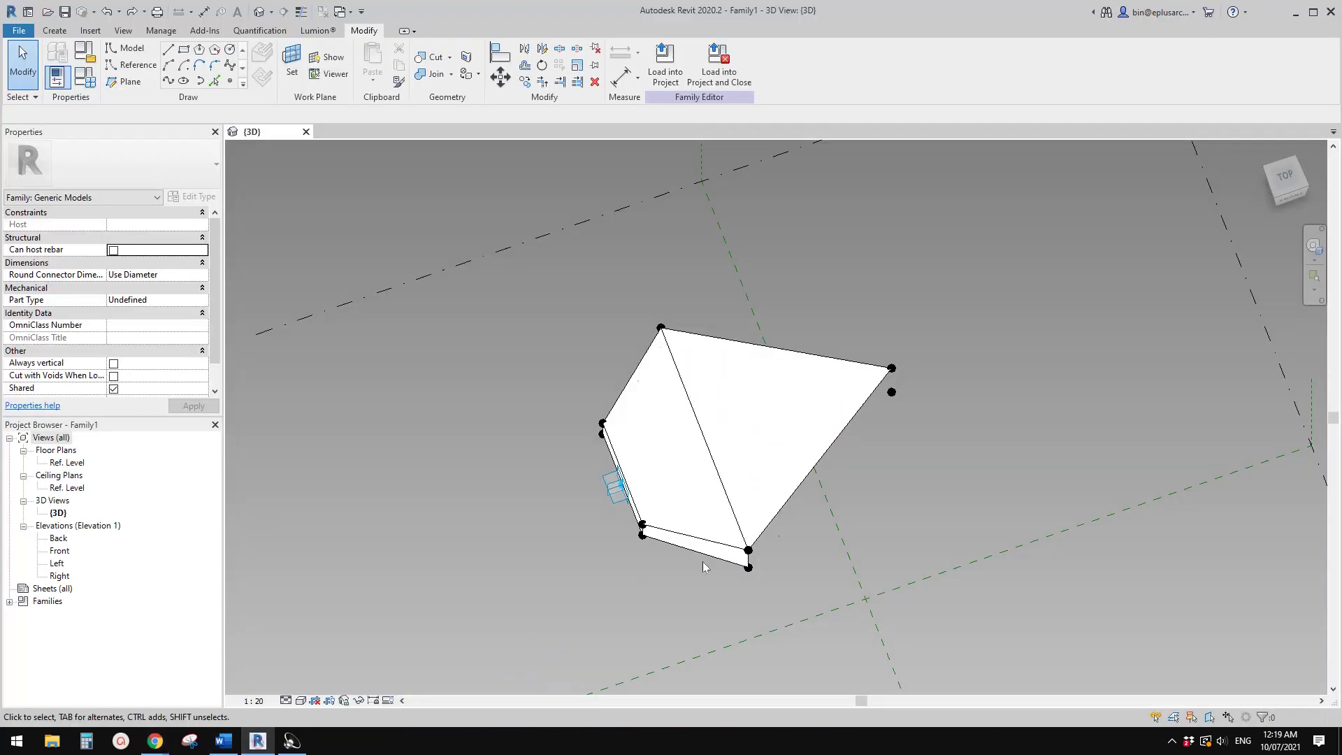
shift+middle_drag(704, 567, 804, 405)
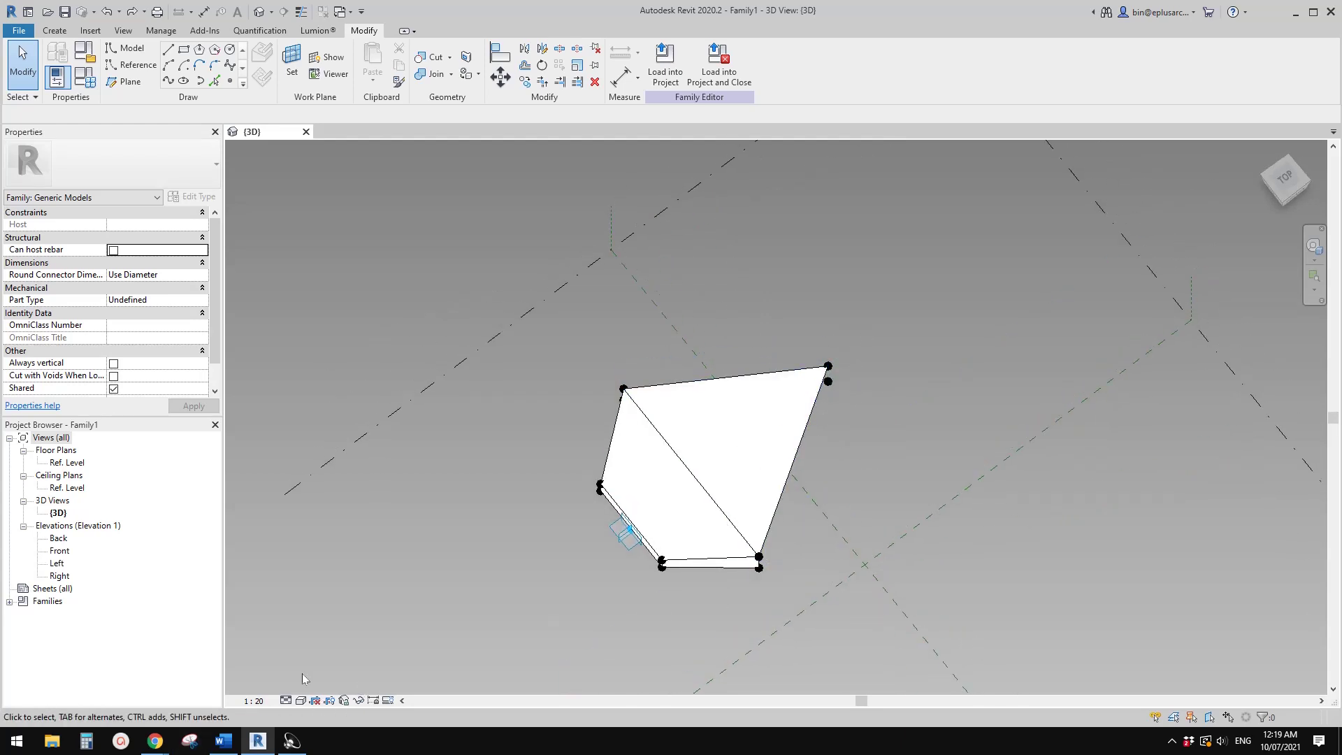
- Capture the petal view in Snipping Tool, sketch eight rays from its tip annotated 360/8 = 45°, and return to Revit
click(189, 743)
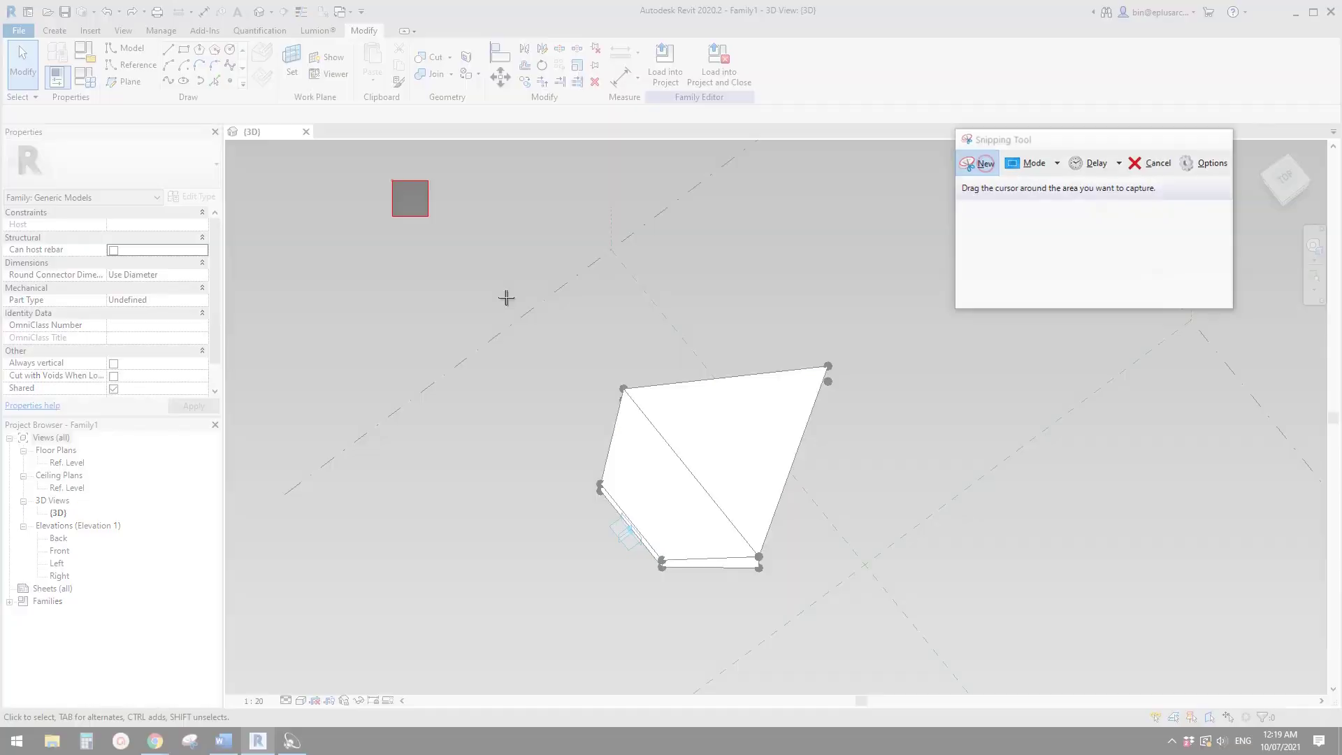
drag(392, 181, 1205, 672)
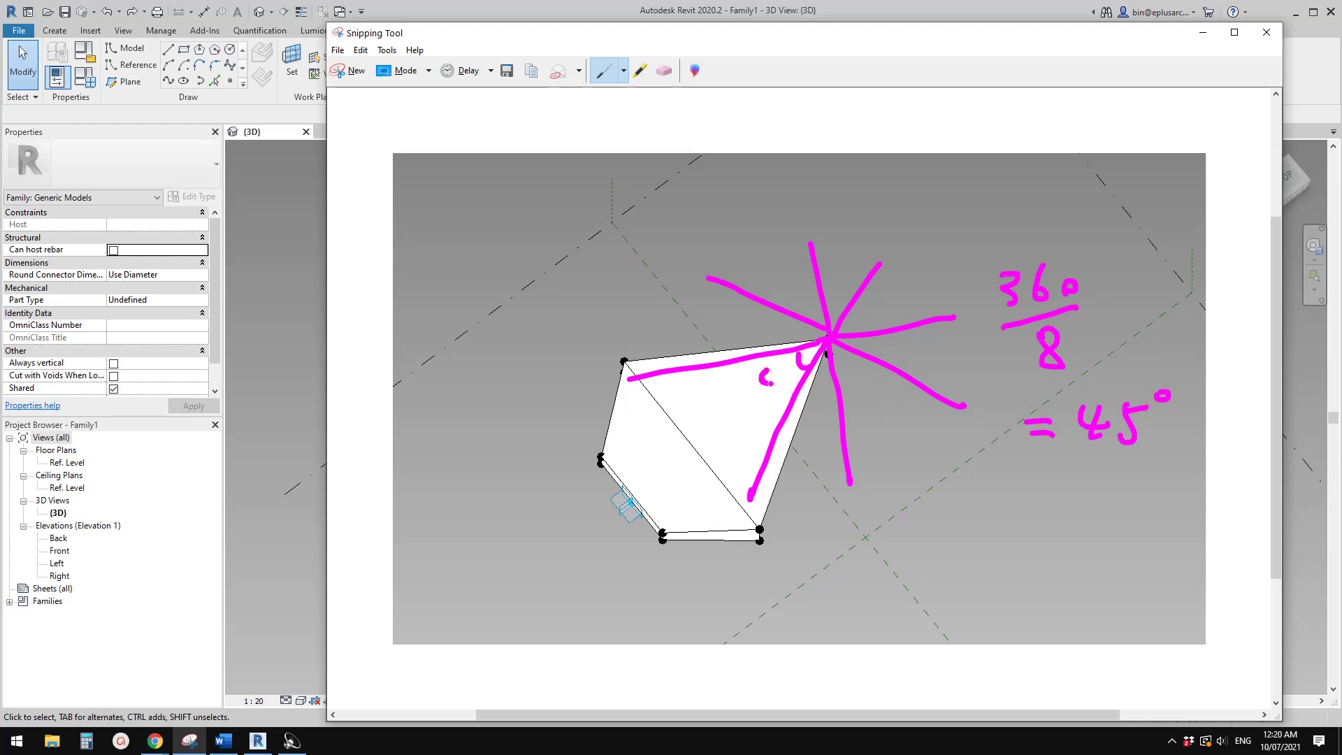
drag(766, 369, 774, 370)
click(291, 315)
- Lengthen the petal by moving the reference point beneath its tip outward to an offset of about 11639
mouse_move(821, 462)
middle_down()
mouse_move(808, 439)
mouse_move(779, 508)
mouse_move(860, 501)
mouse_move(815, 515)
mouse_move(819, 459)
middle_up()
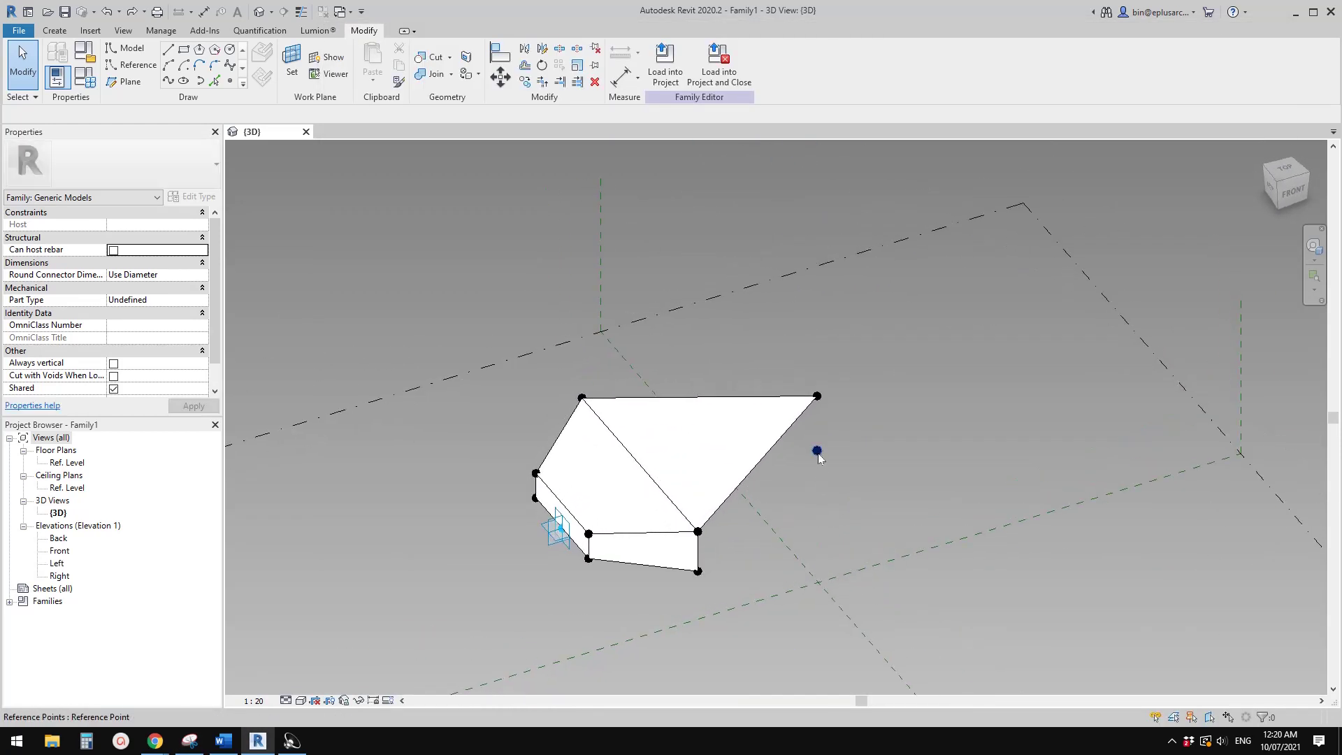
click(816, 451)
shift+middle_drag(691, 502, 560, 514)
drag(855, 455, 900, 454)
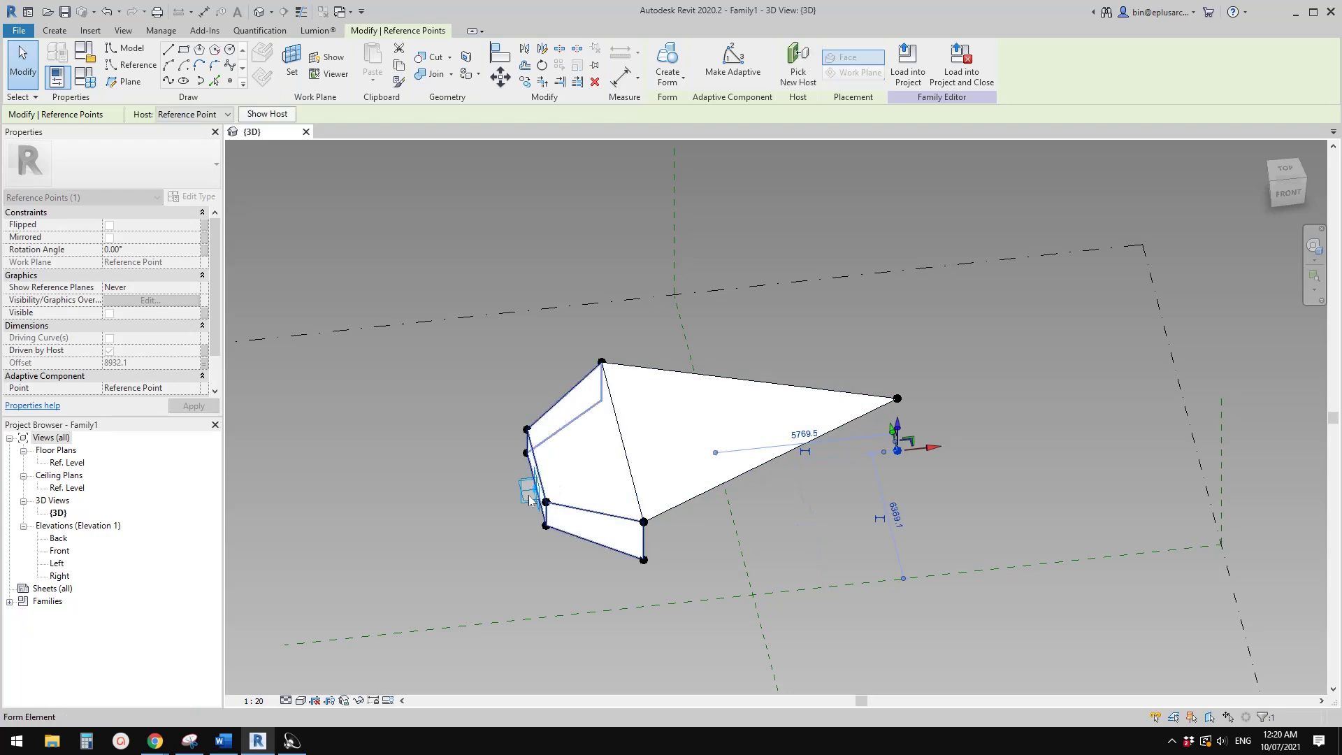
shift+middle_drag(656, 479, 909, 443)
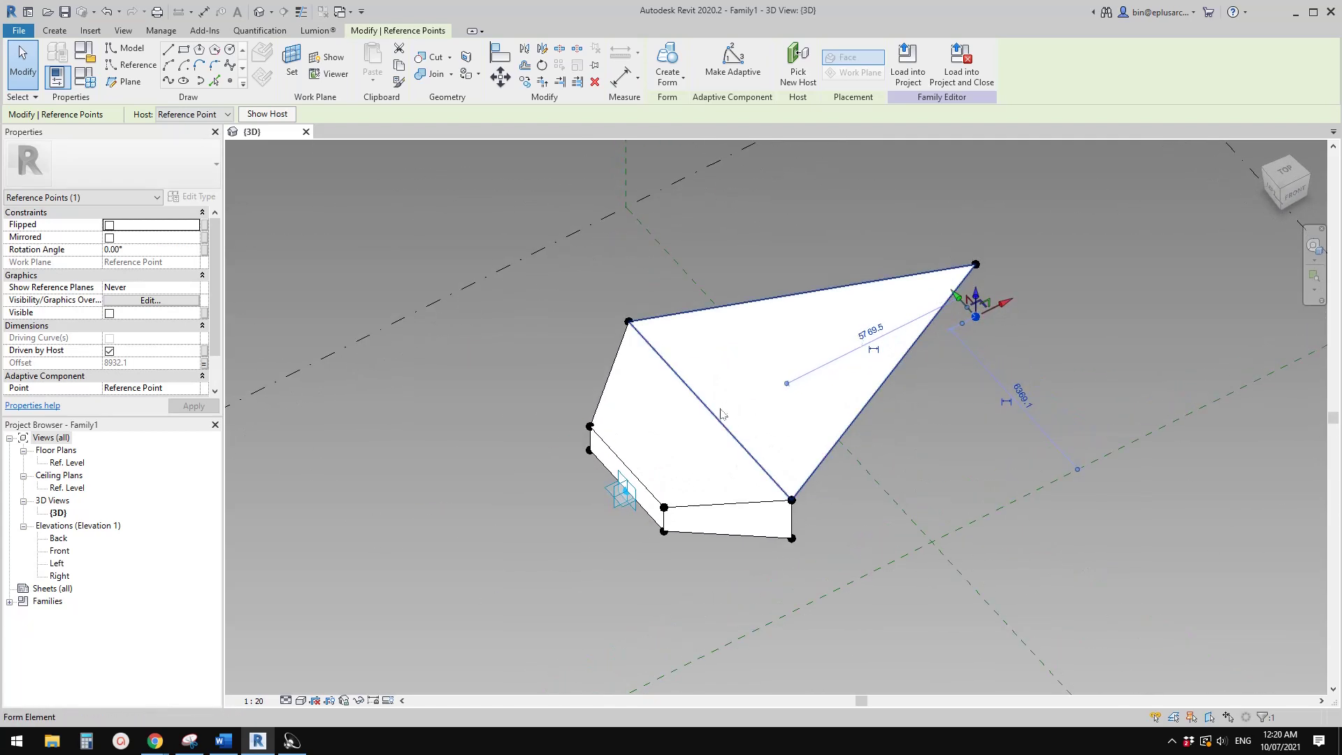
shift+middle_drag(921, 350, 734, 204)
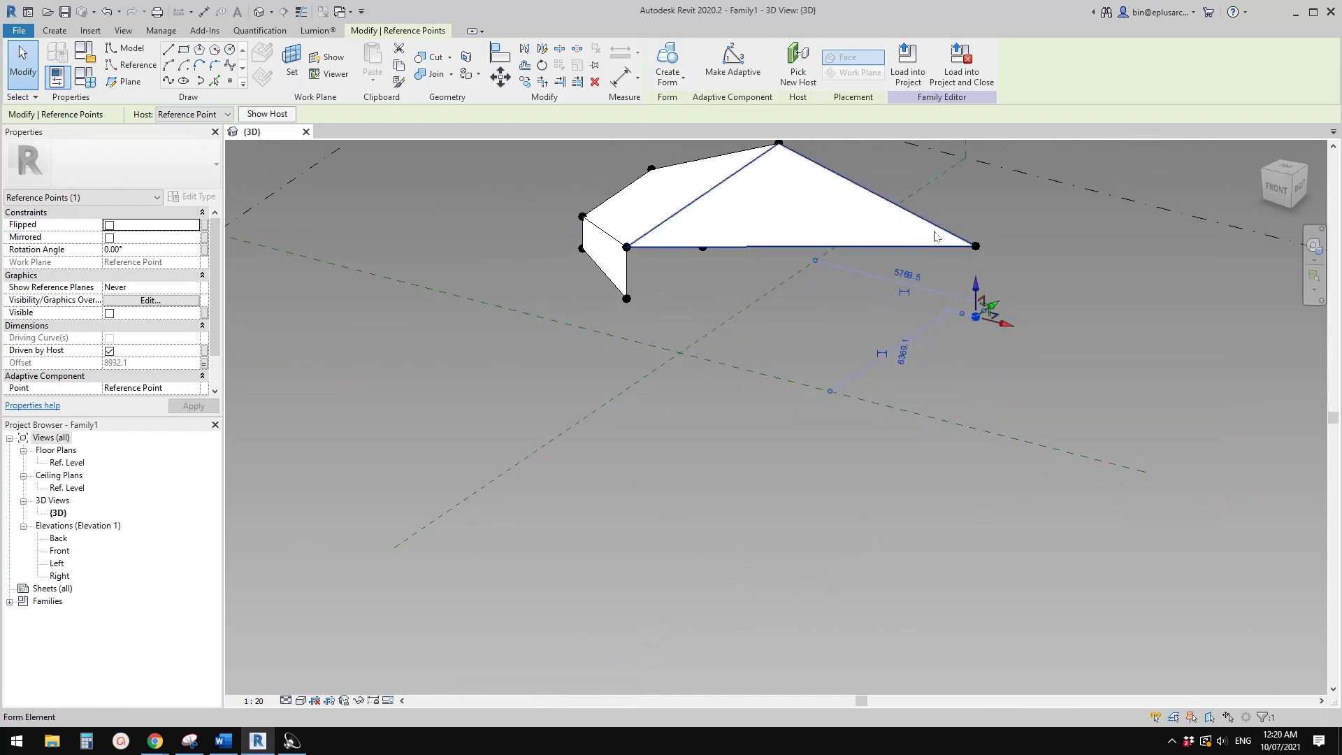
drag(1008, 323, 1055, 336)
middle_drag(941, 272, 979, 409)
drag(1021, 428, 1062, 434)
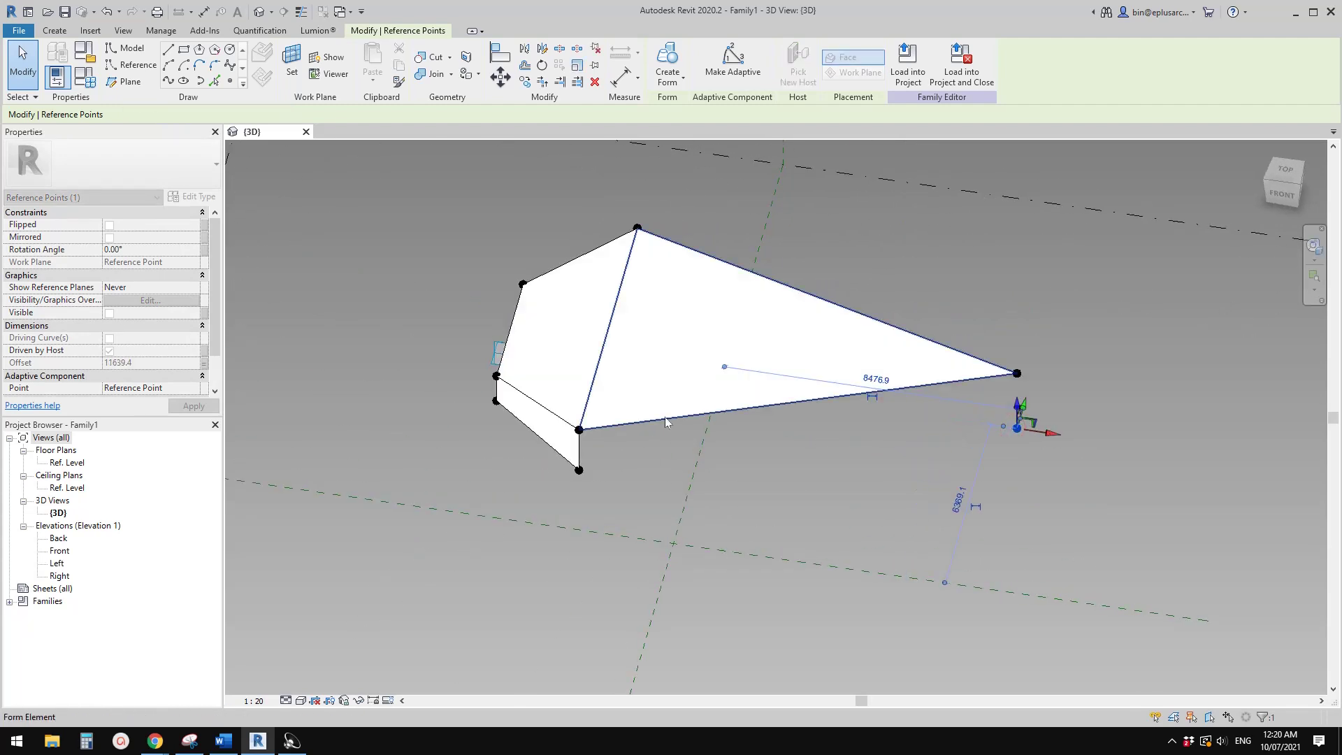
shift+middle_drag(891, 381, 816, 307)
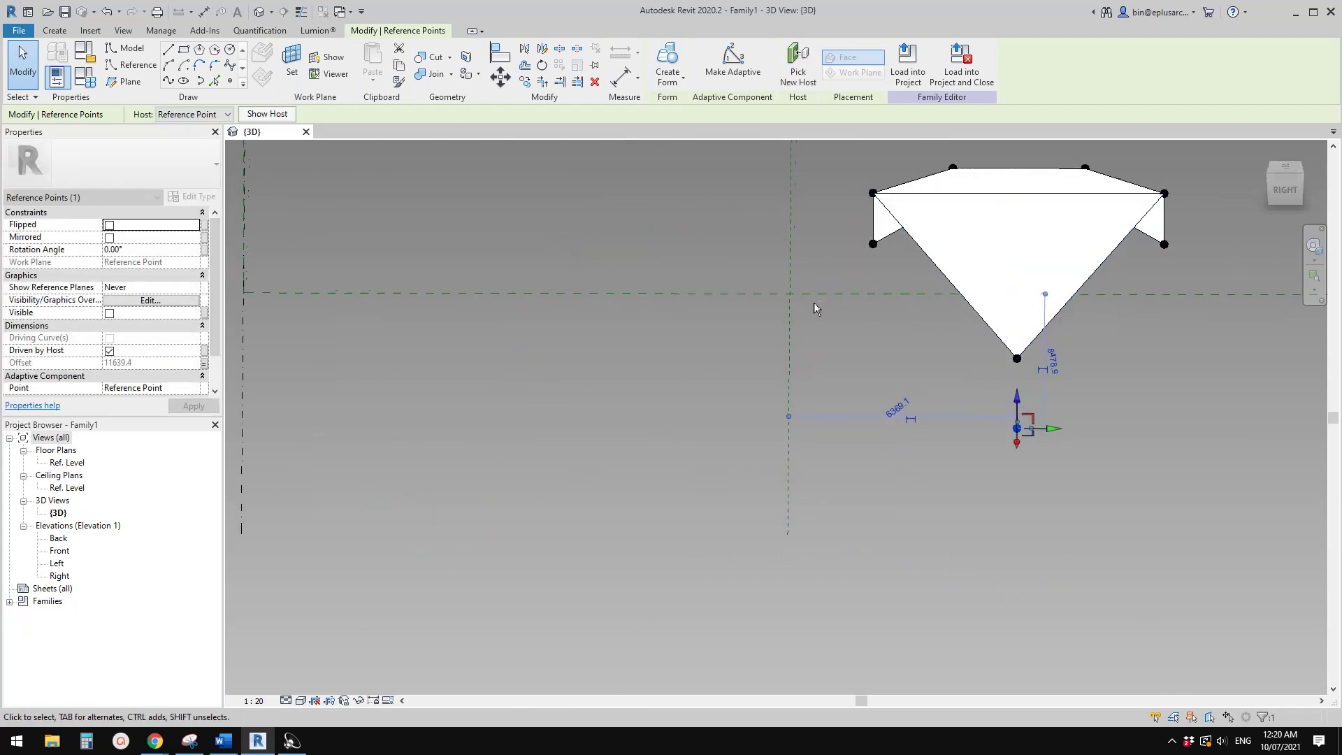
shift+middle_drag(992, 253, 735, 379)
click(711, 245)
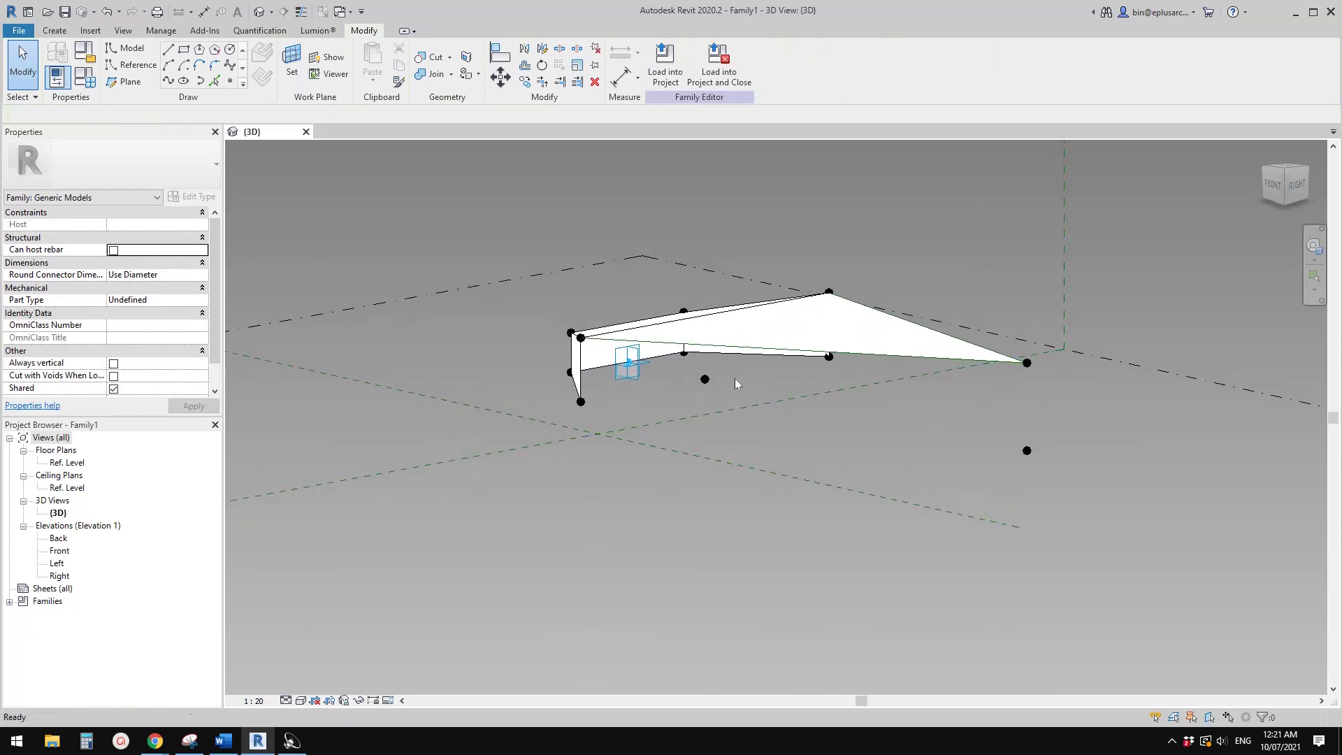
- Inspect the reference point beneath the petal's tip, and review the D, H and W parameters in Family Types
click(1014, 452)
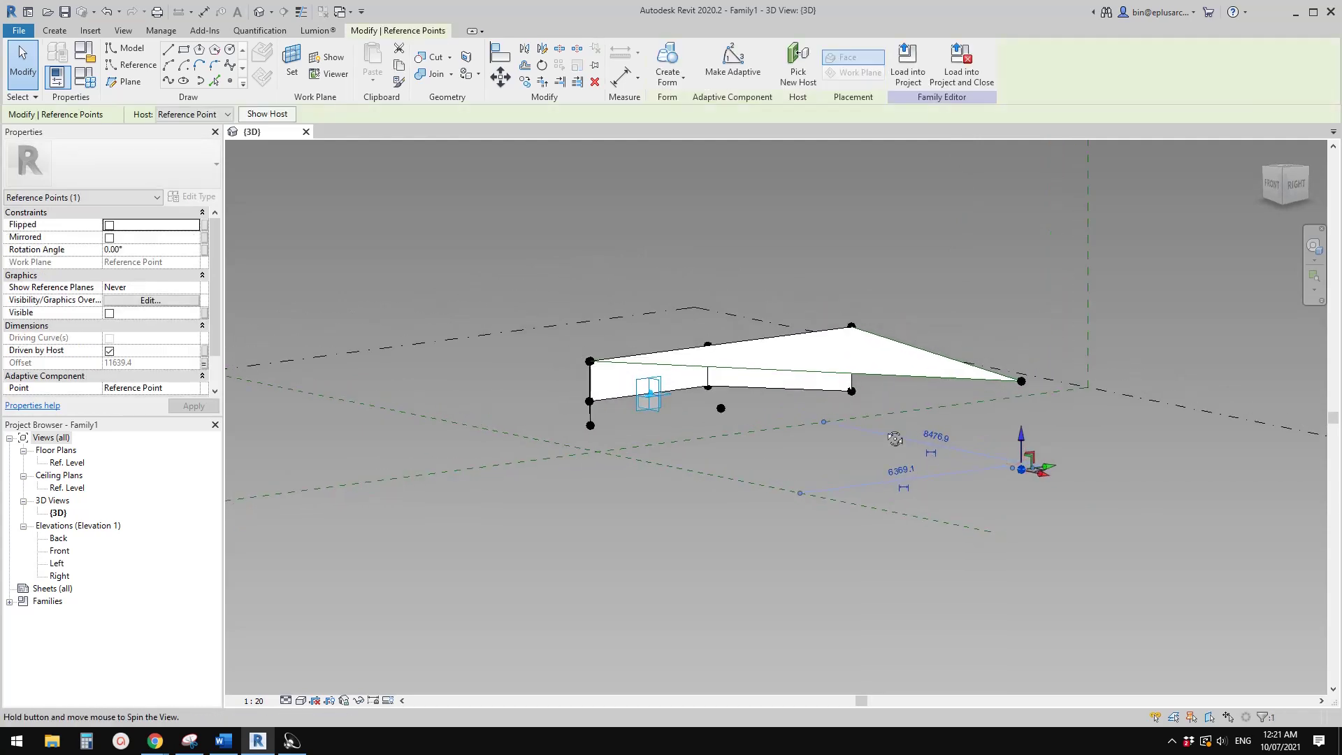
shift+middle_drag(895, 442, 950, 501)
scroll(885, 444, down, 1)
click(829, 459)
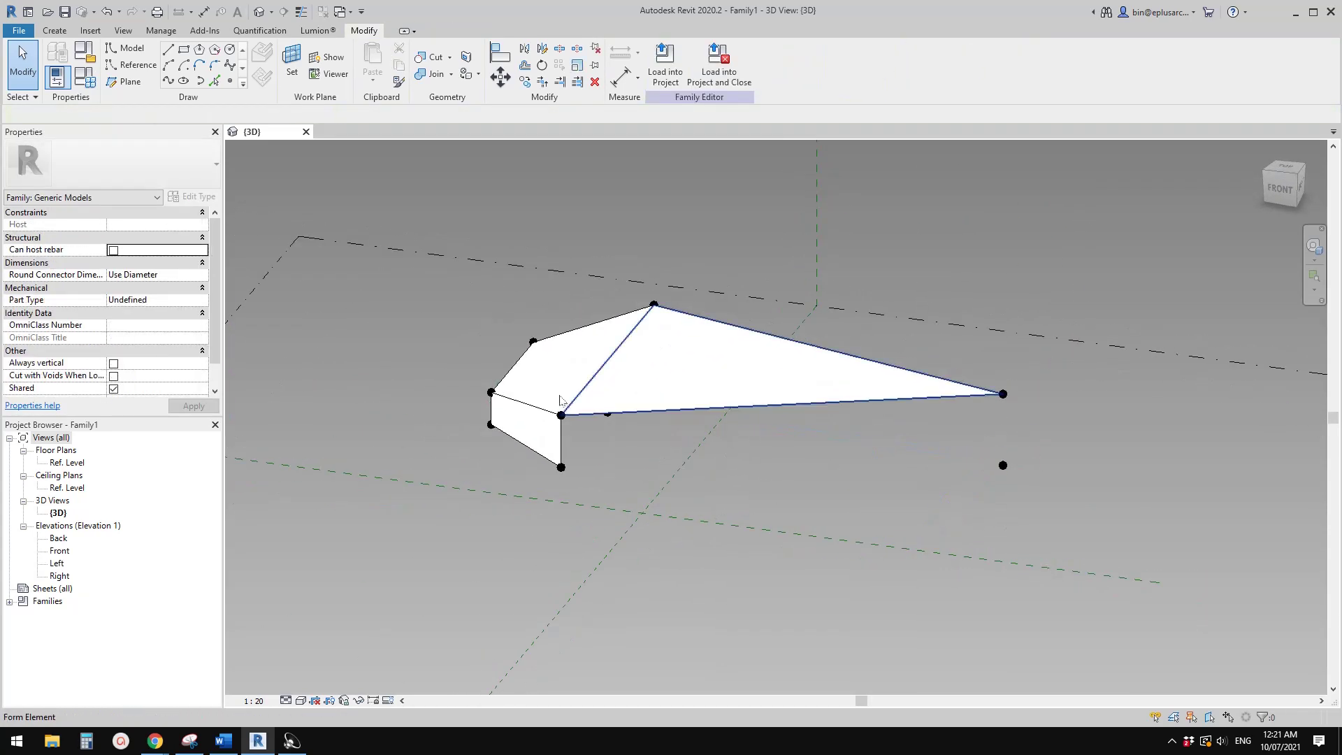
shift+middle_drag(542, 399, 629, 464)
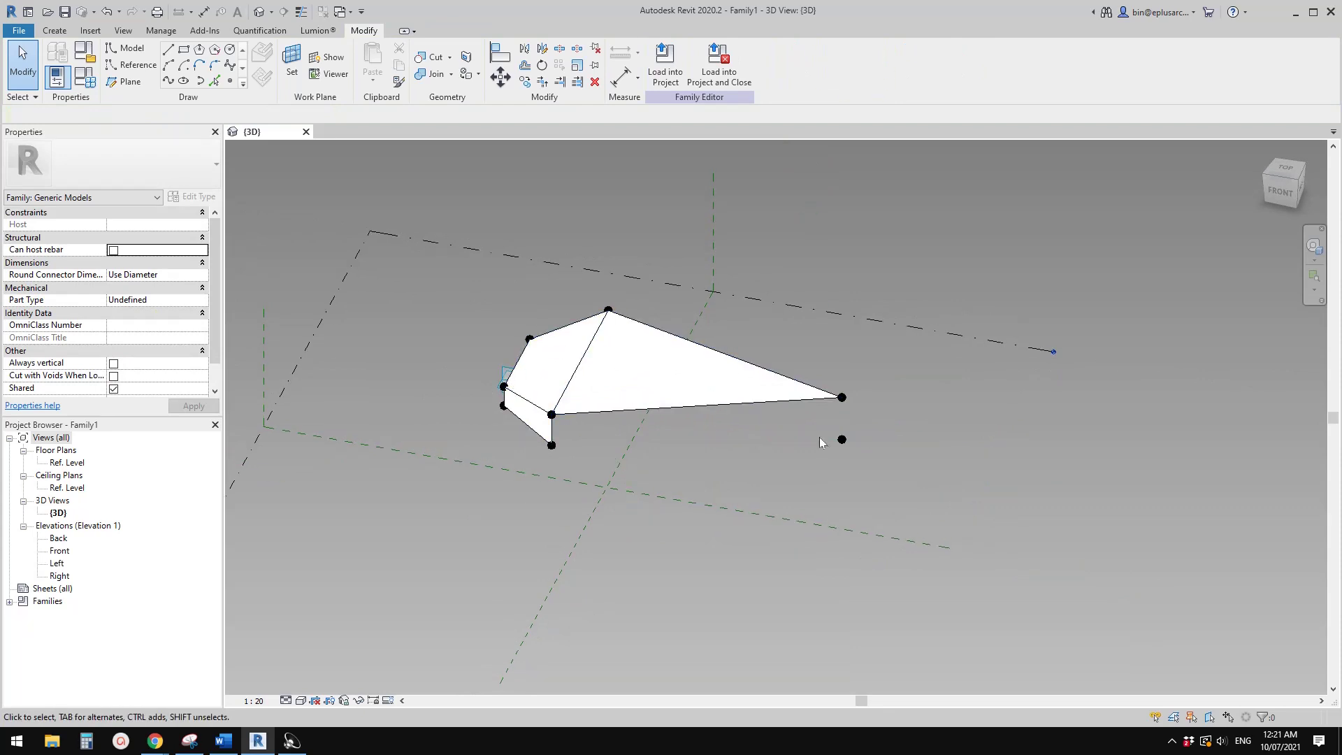
shift+middle_drag(562, 393, 492, 427)
click(84, 75)
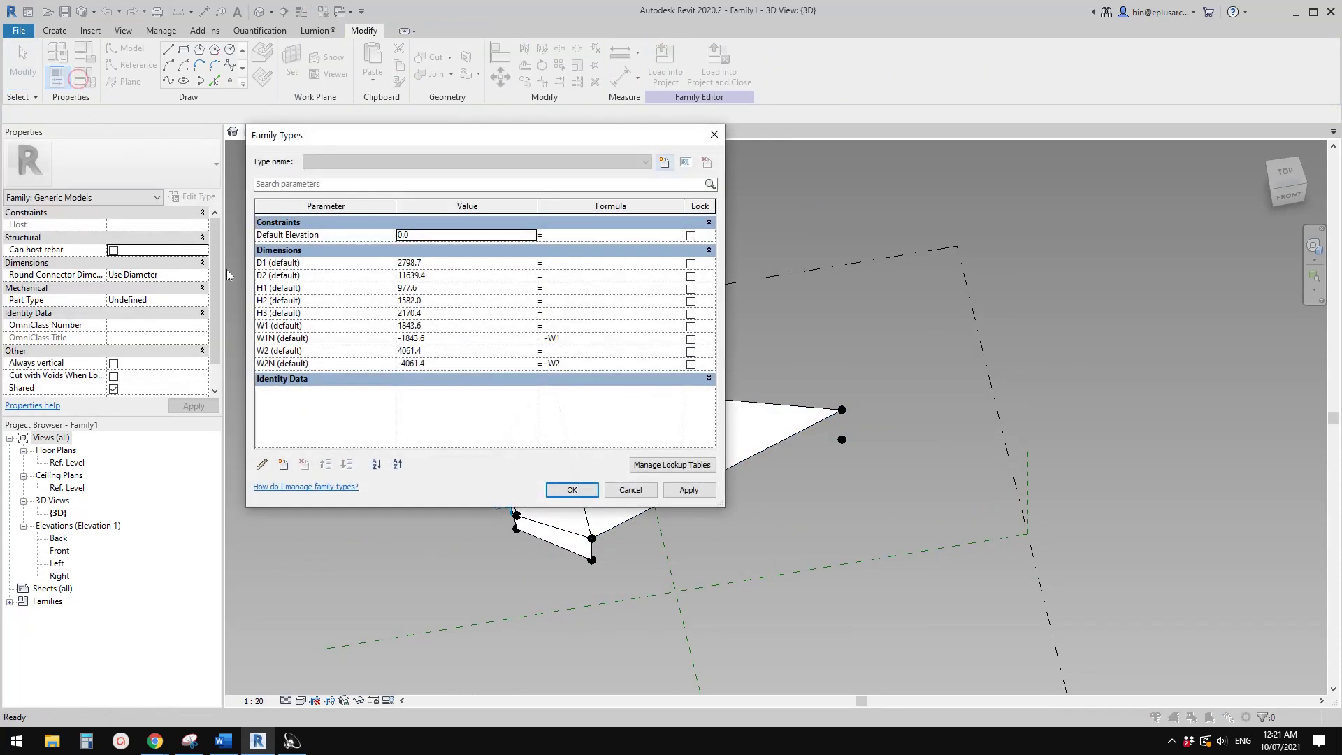
click(713, 135)
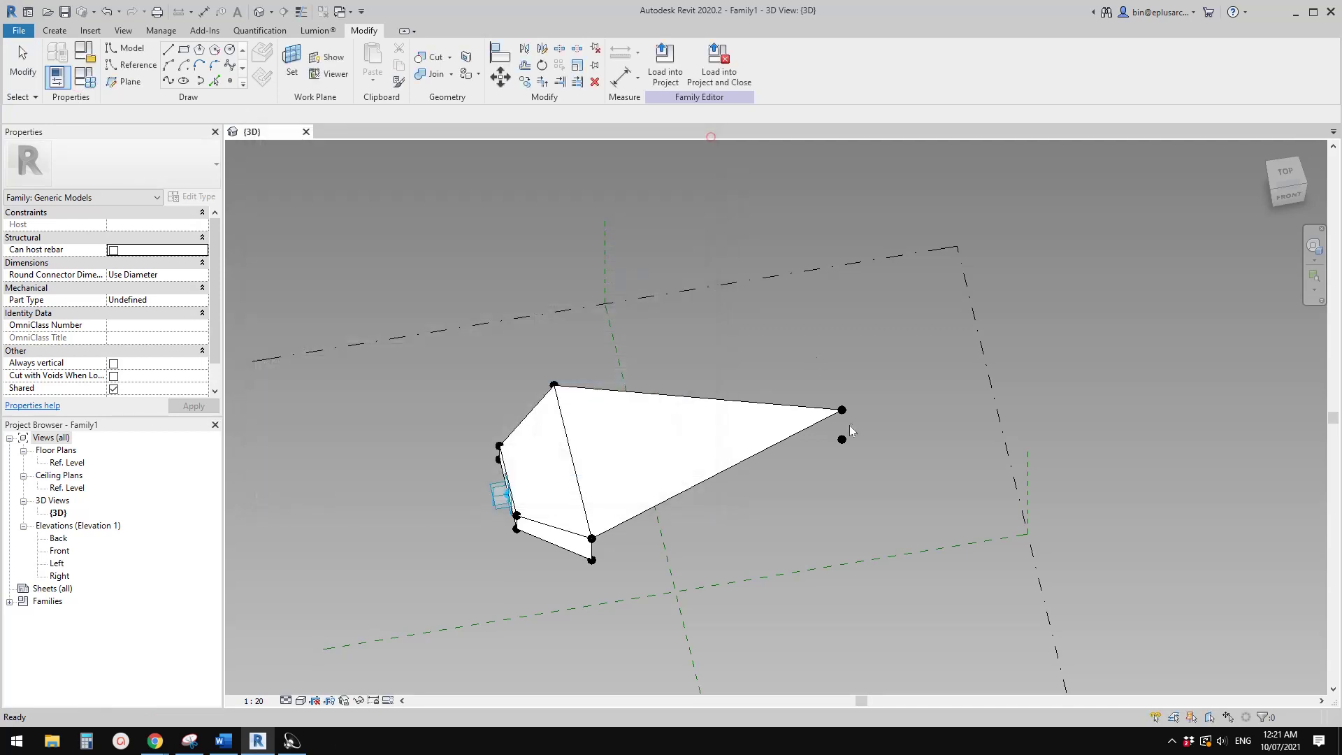
- Examine the reference point beneath the tip in relation to the placement point and the other point under the petal
middle_drag(849, 426, 847, 392)
click(849, 422)
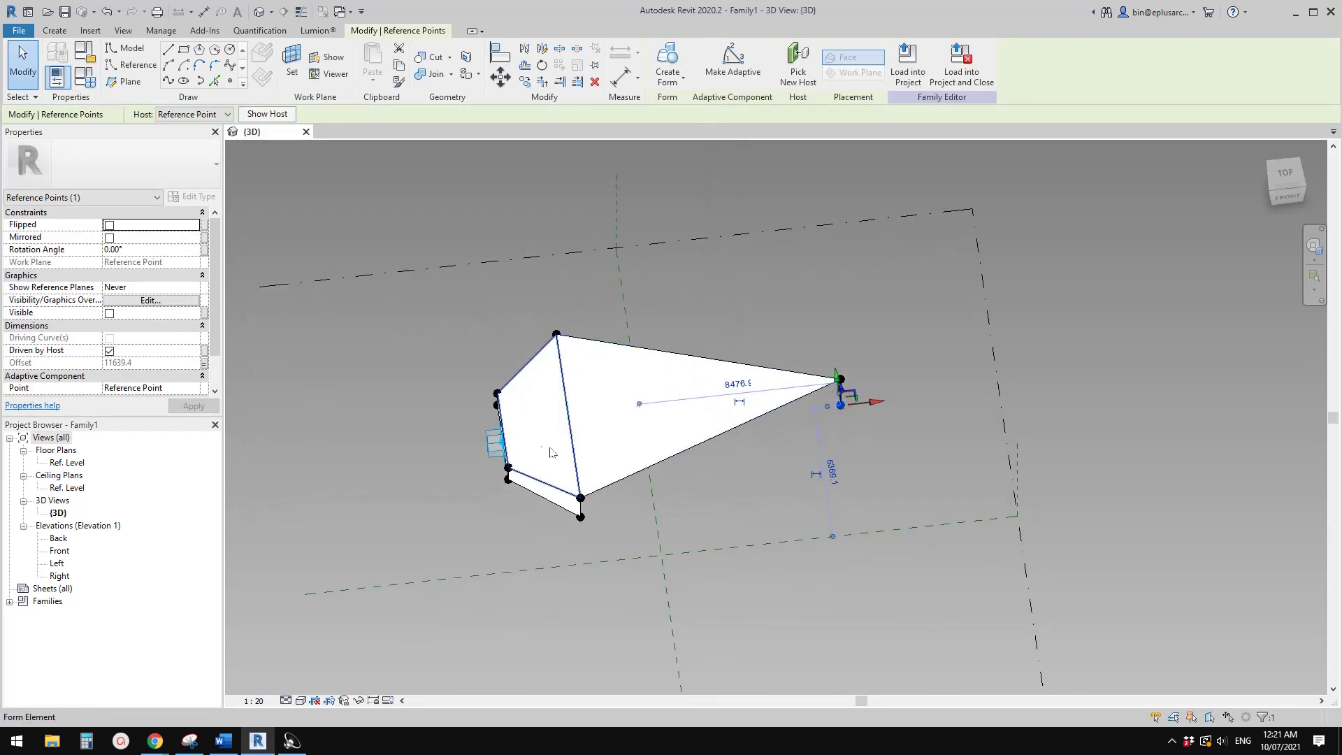
shift+middle_drag(537, 482, 545, 498)
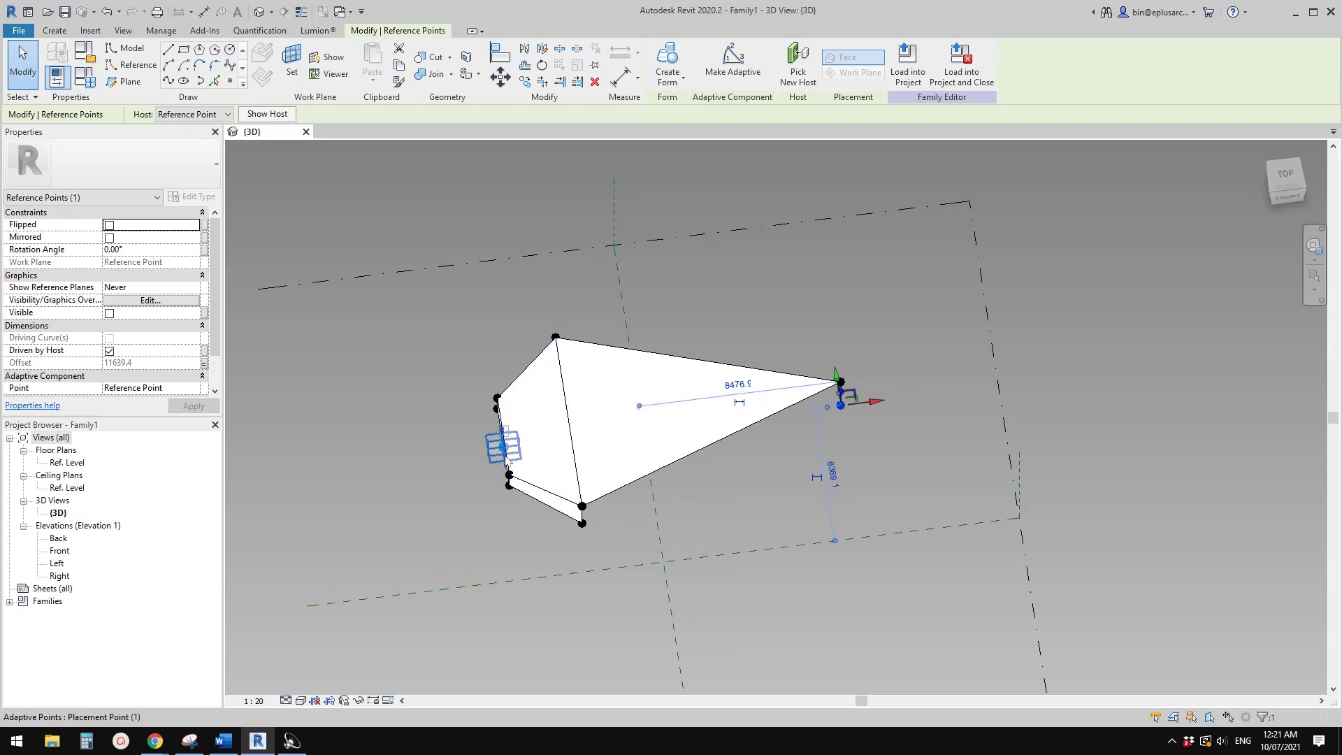
click(573, 455)
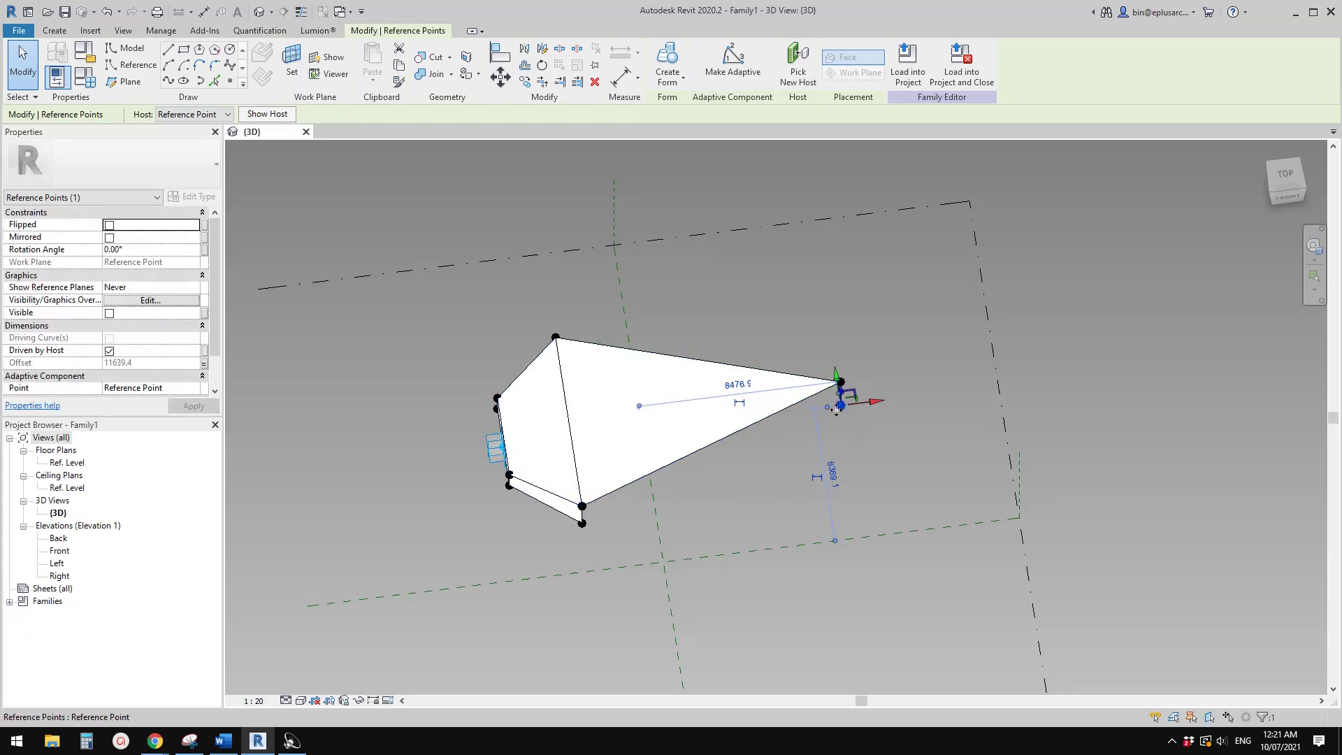
shift+middle_drag(844, 433, 851, 425)
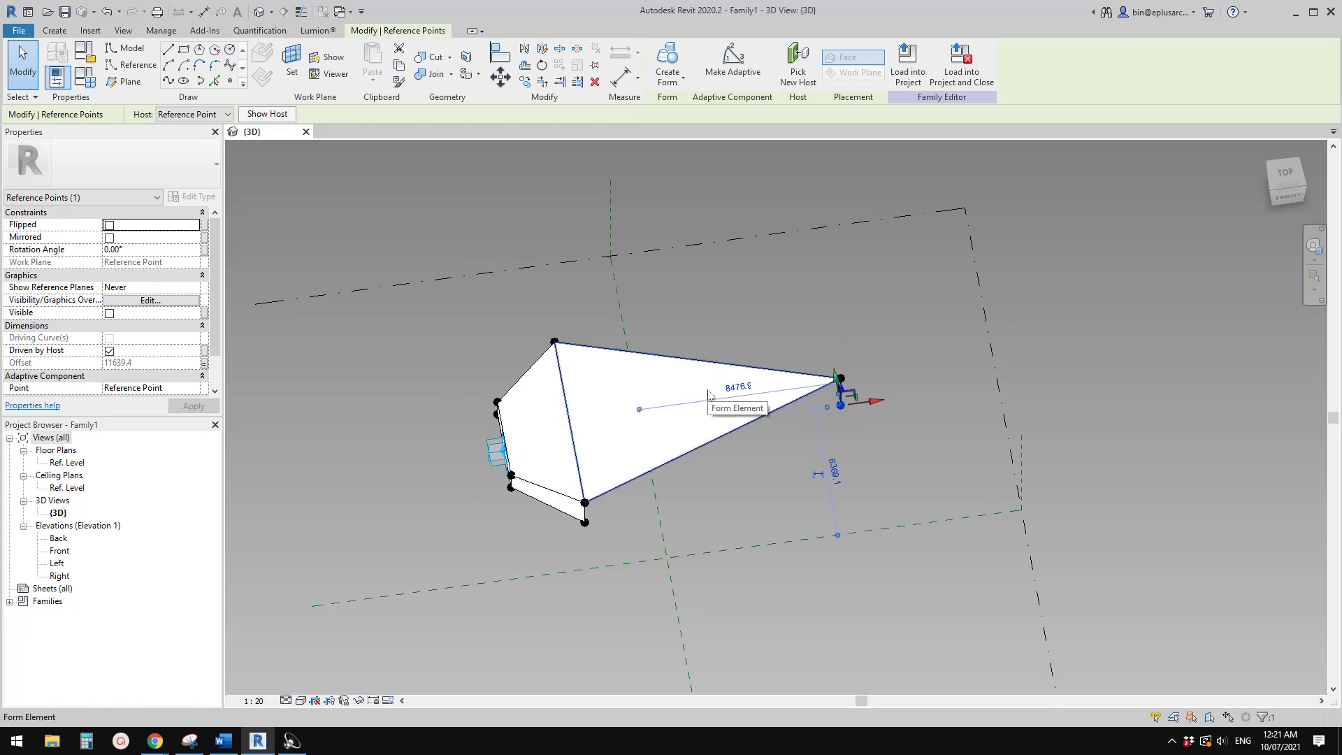
shift+middle_drag(668, 425, 613, 245)
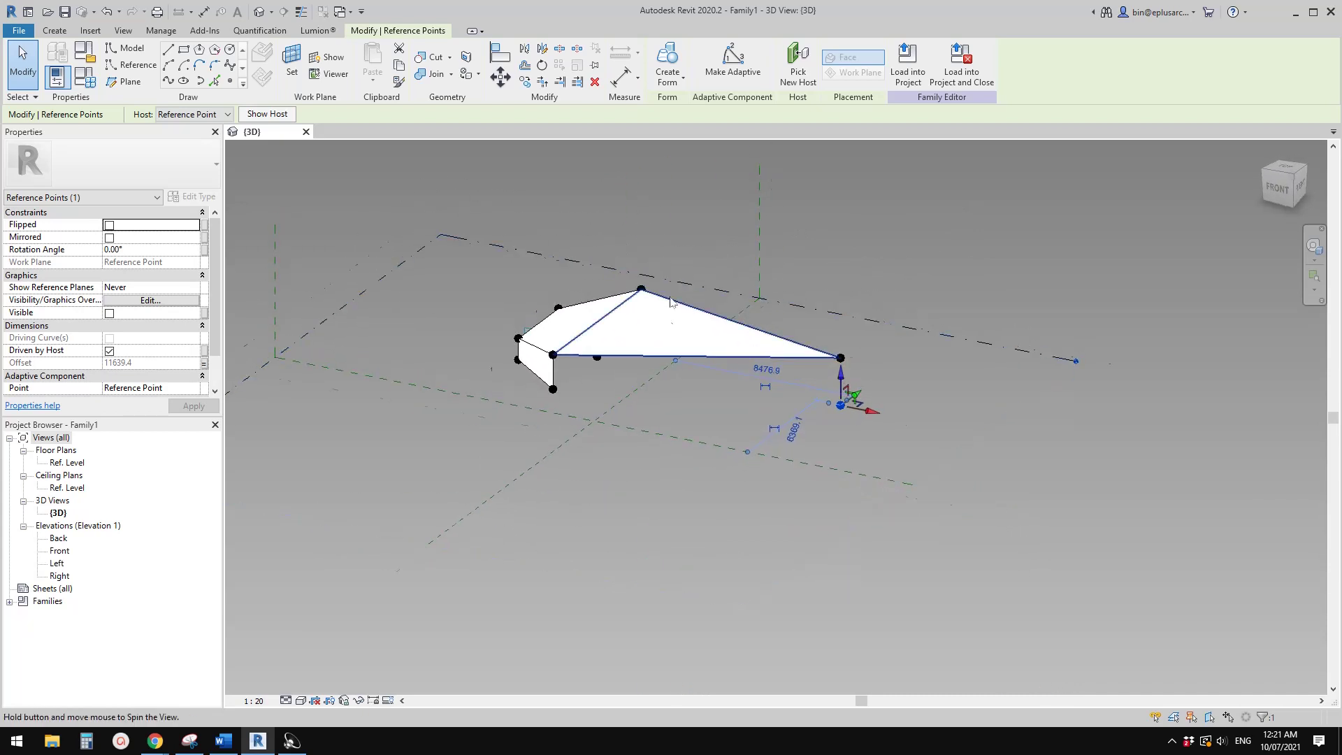
scroll(675, 301, up, 2)
click(918, 450)
click(931, 458)
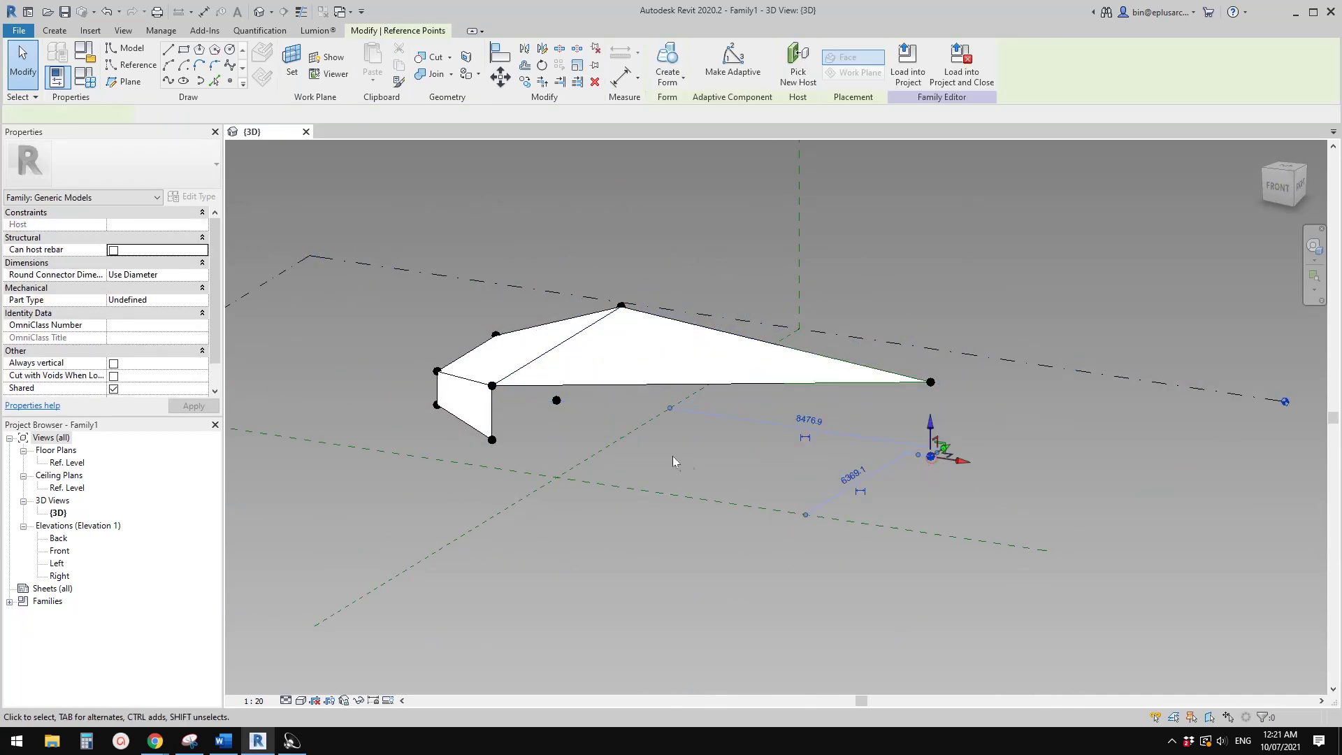
middle_drag(932, 461, 943, 473)
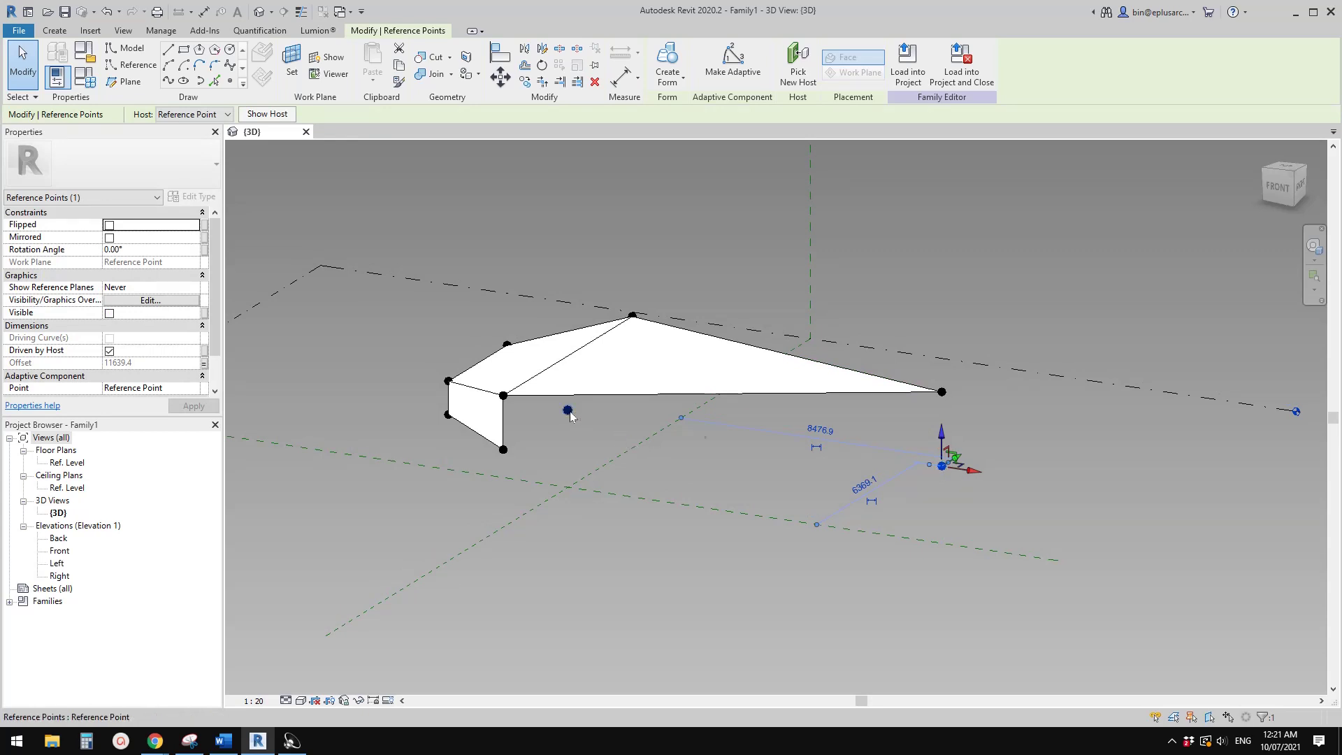
shift+middle_drag(620, 443, 808, 446)
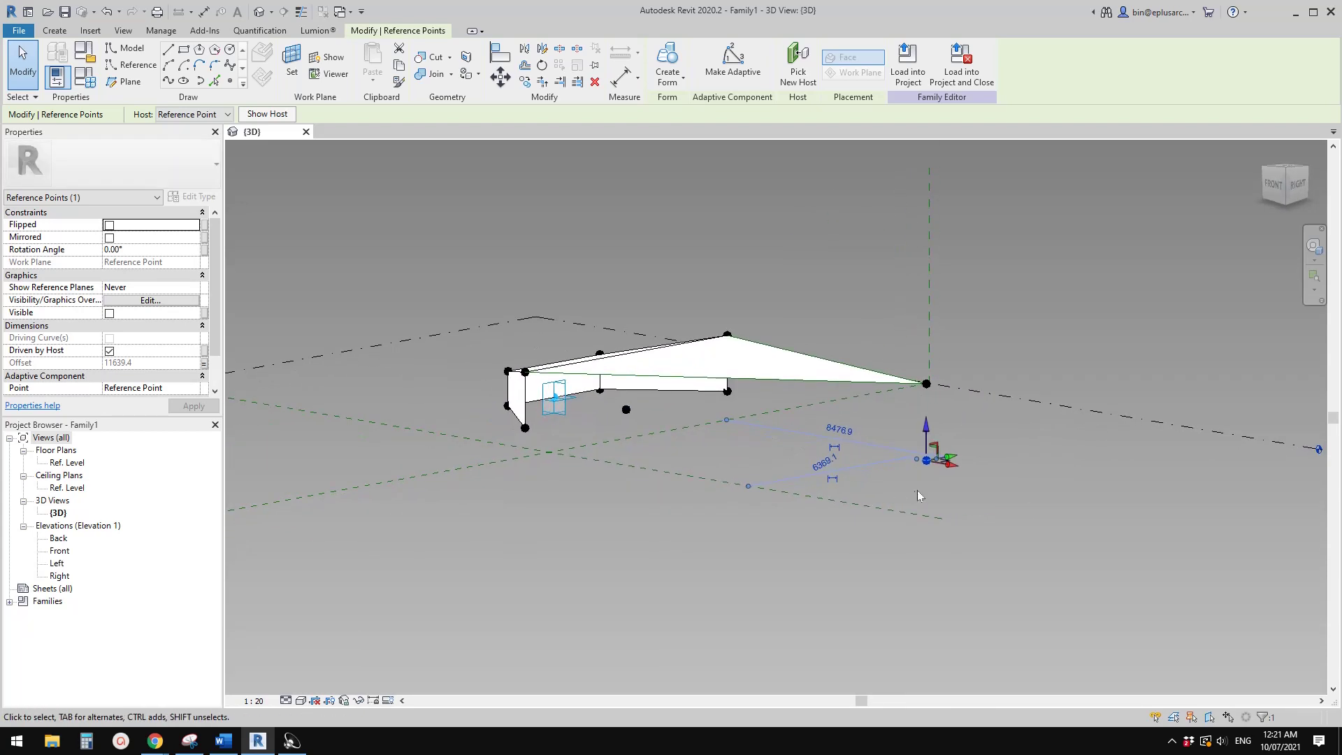
- Rehost the reference point beneath the petal's tip to the placement point's reference plane
click(937, 493)
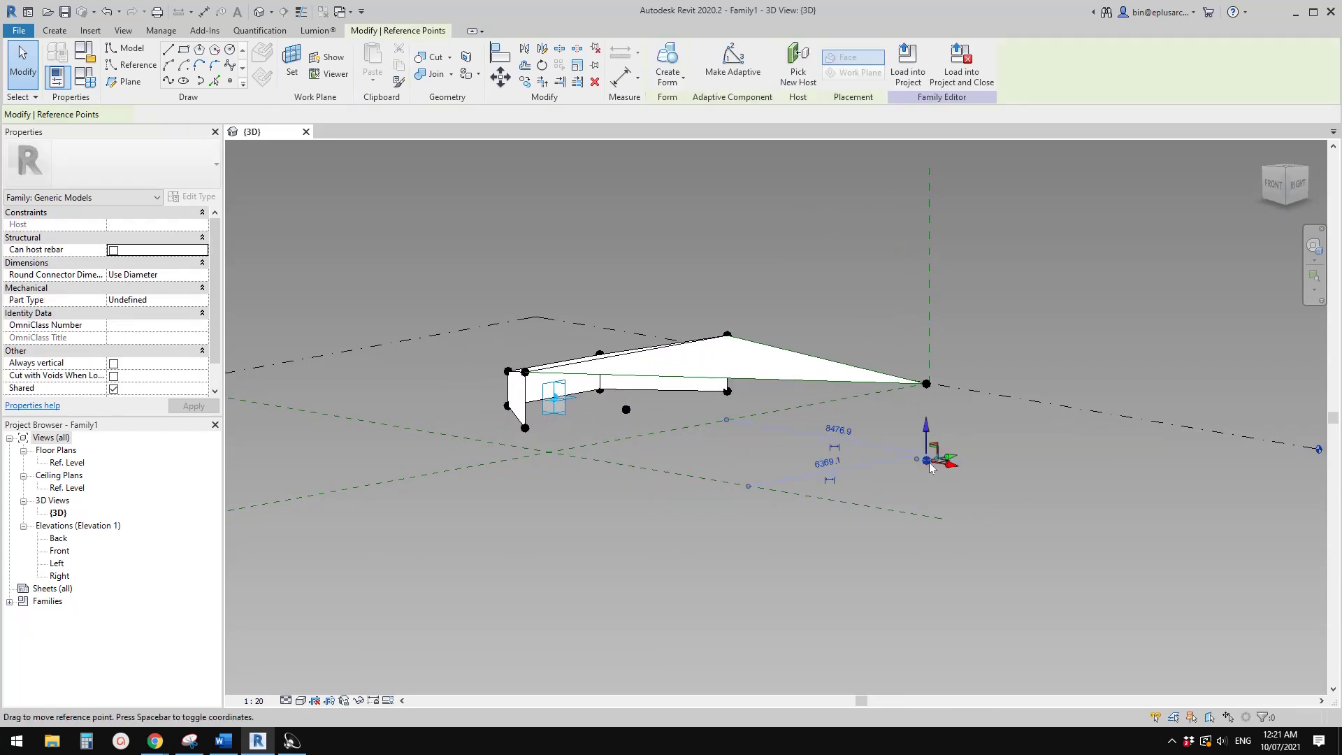
click(929, 465)
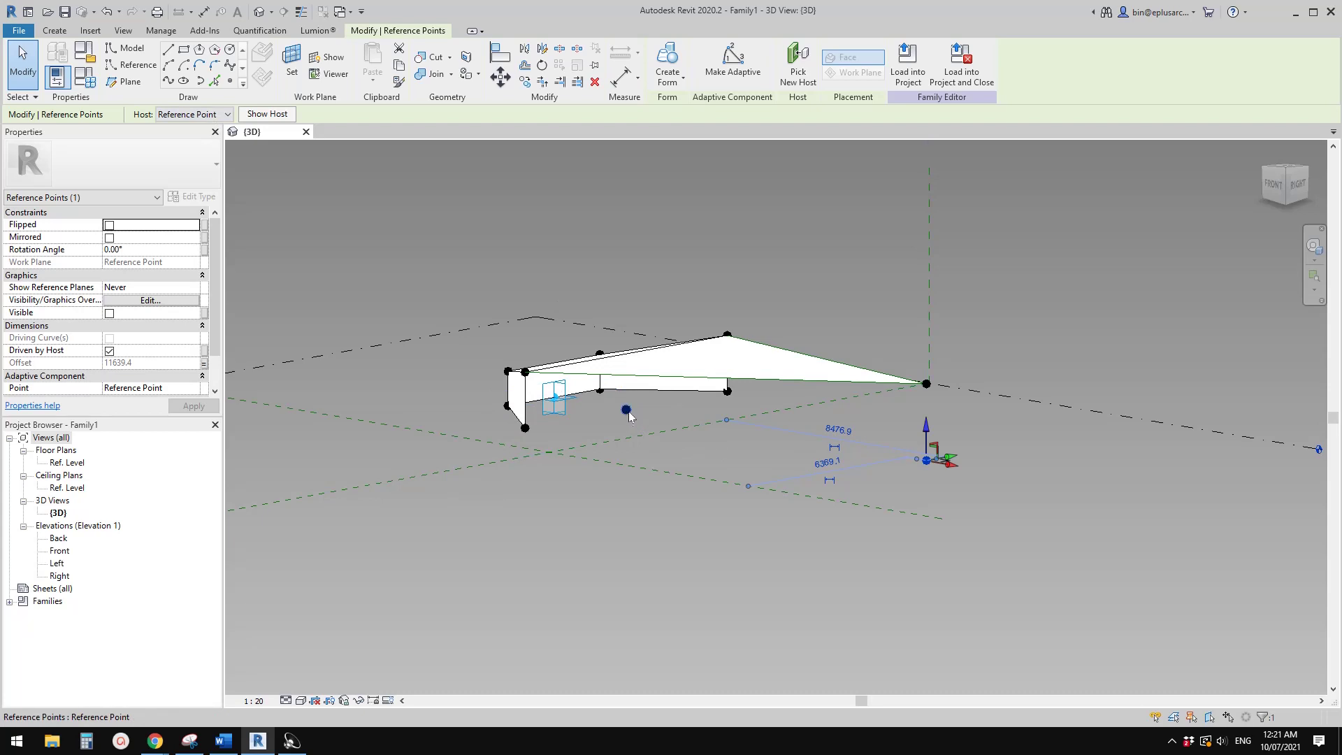
click(222, 115)
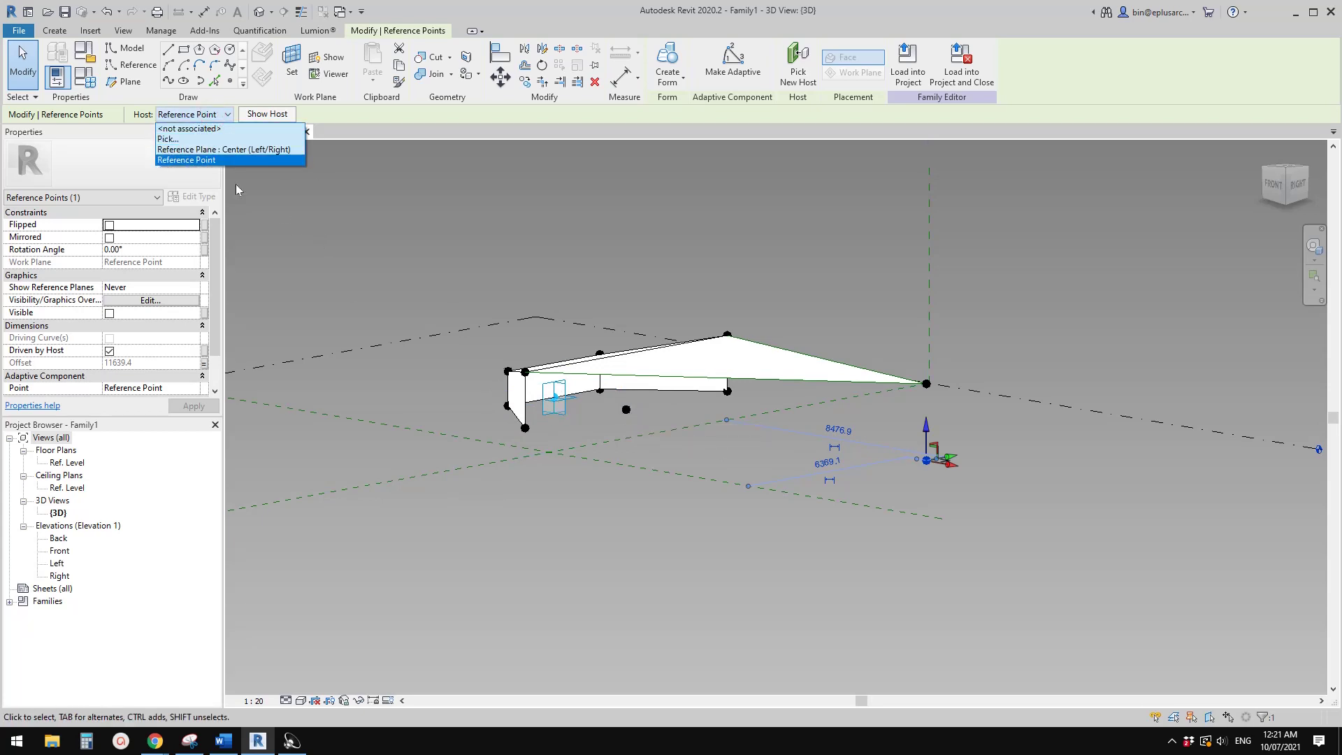
click(171, 139)
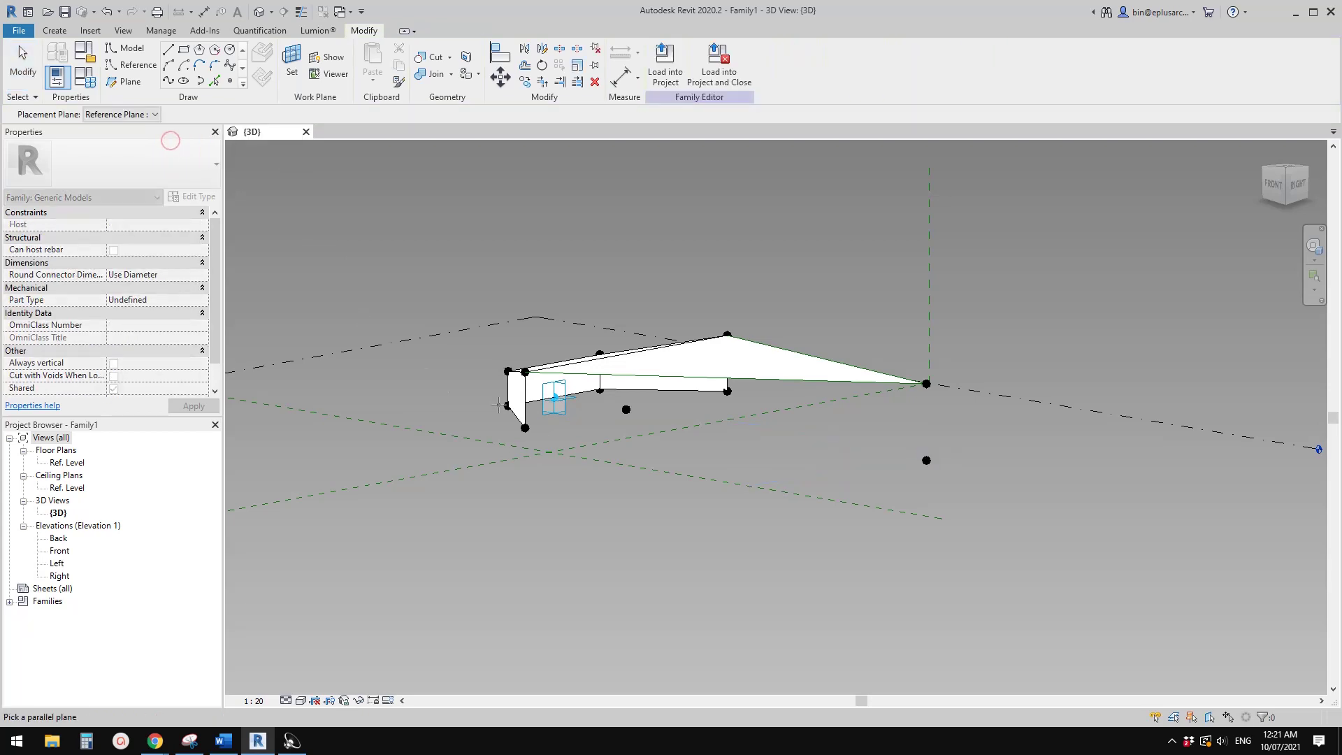
click(545, 416)
shift+middle_drag(825, 435, 867, 465)
click(841, 453)
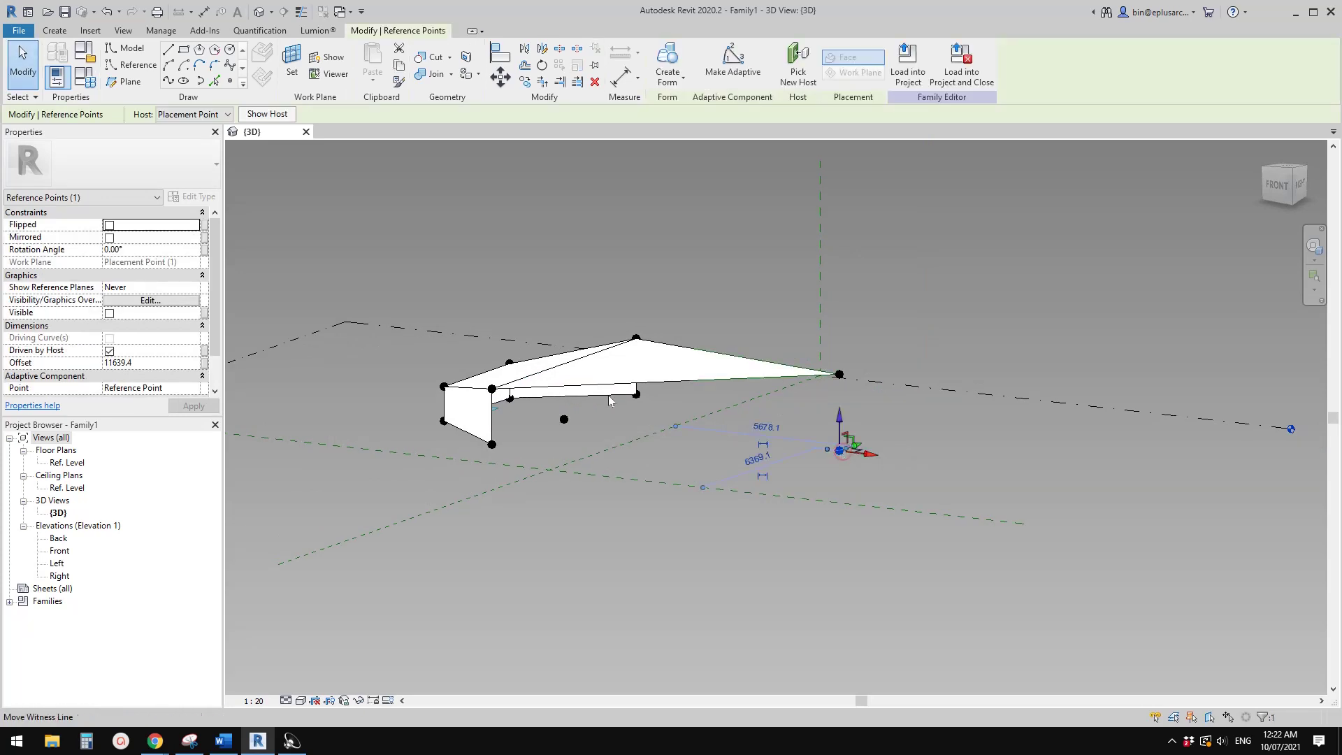
- Associate the offset of the reference point beneath the tip with the family parameter D2
shift+middle_drag(582, 448, 568, 443)
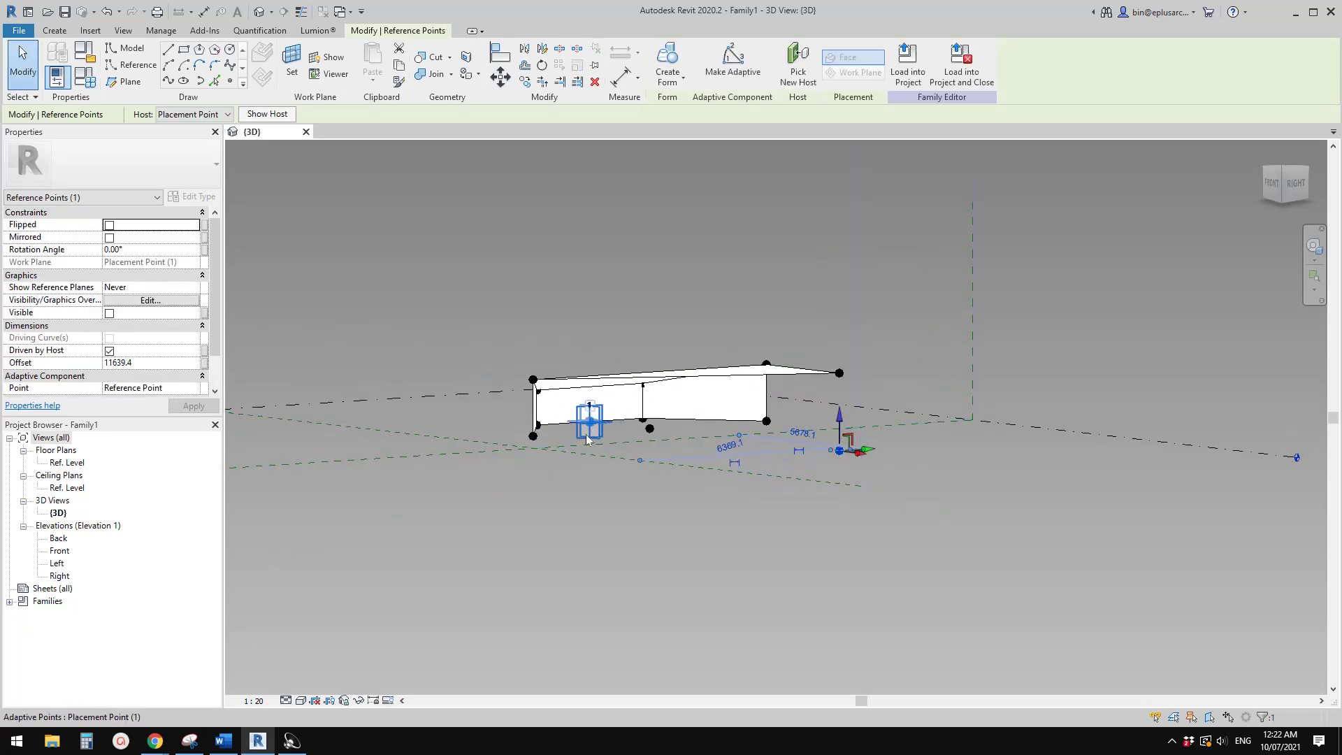
click(204, 365)
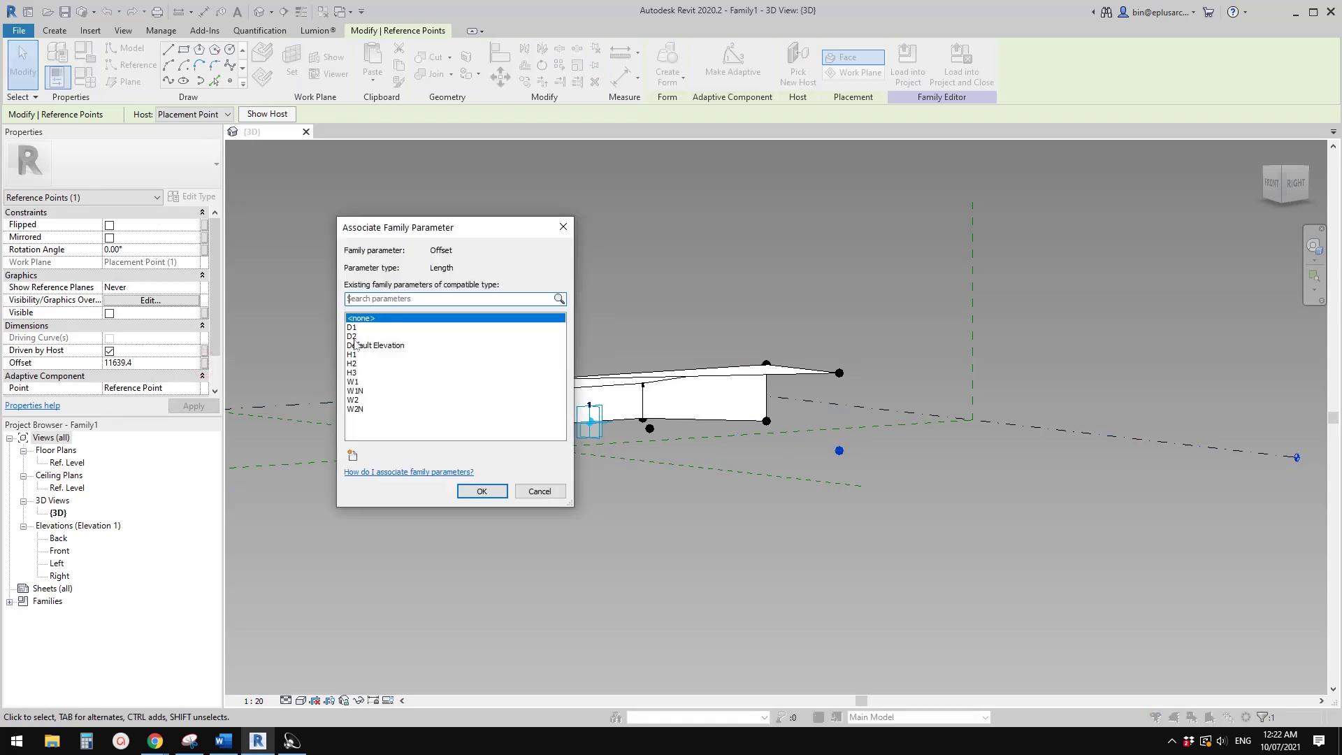
click(351, 337)
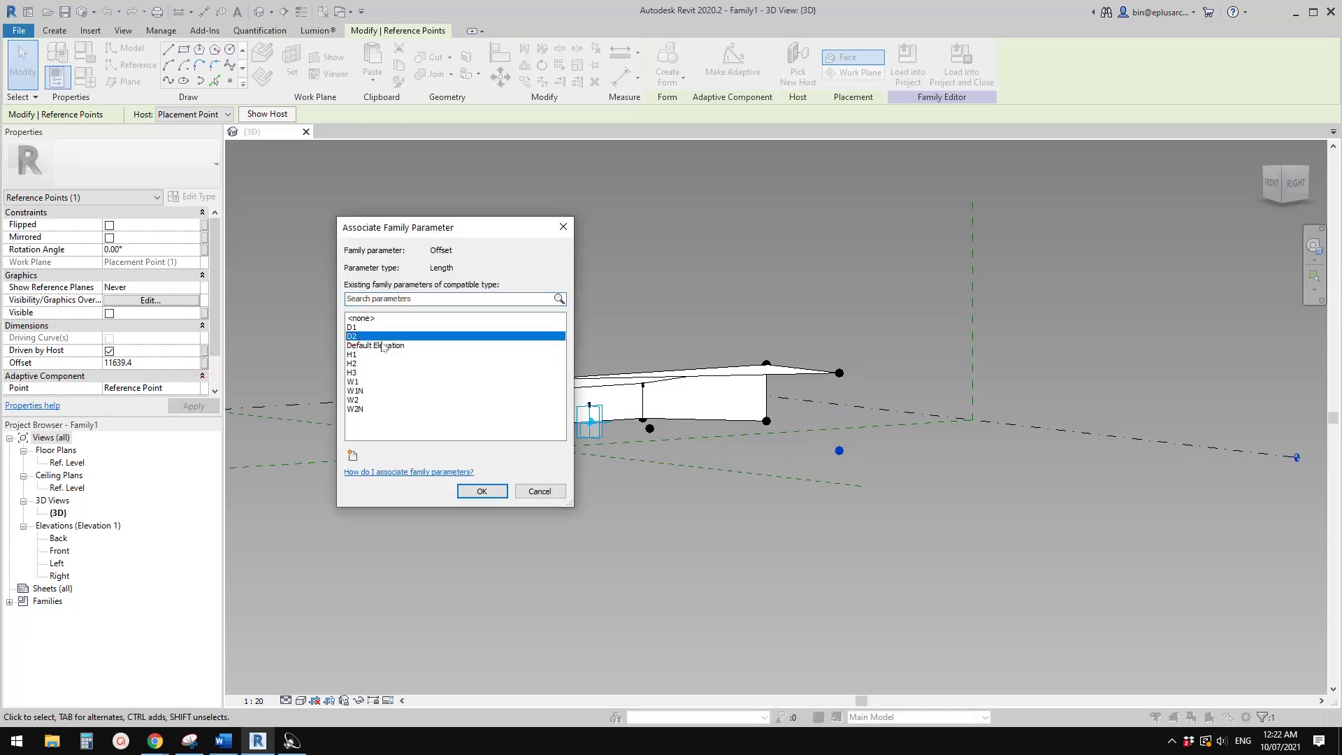
click(482, 492)
- Move the reference point beneath the petal's tip farther outward to an offset of about 13491
shift+middle_drag(727, 443, 907, 477)
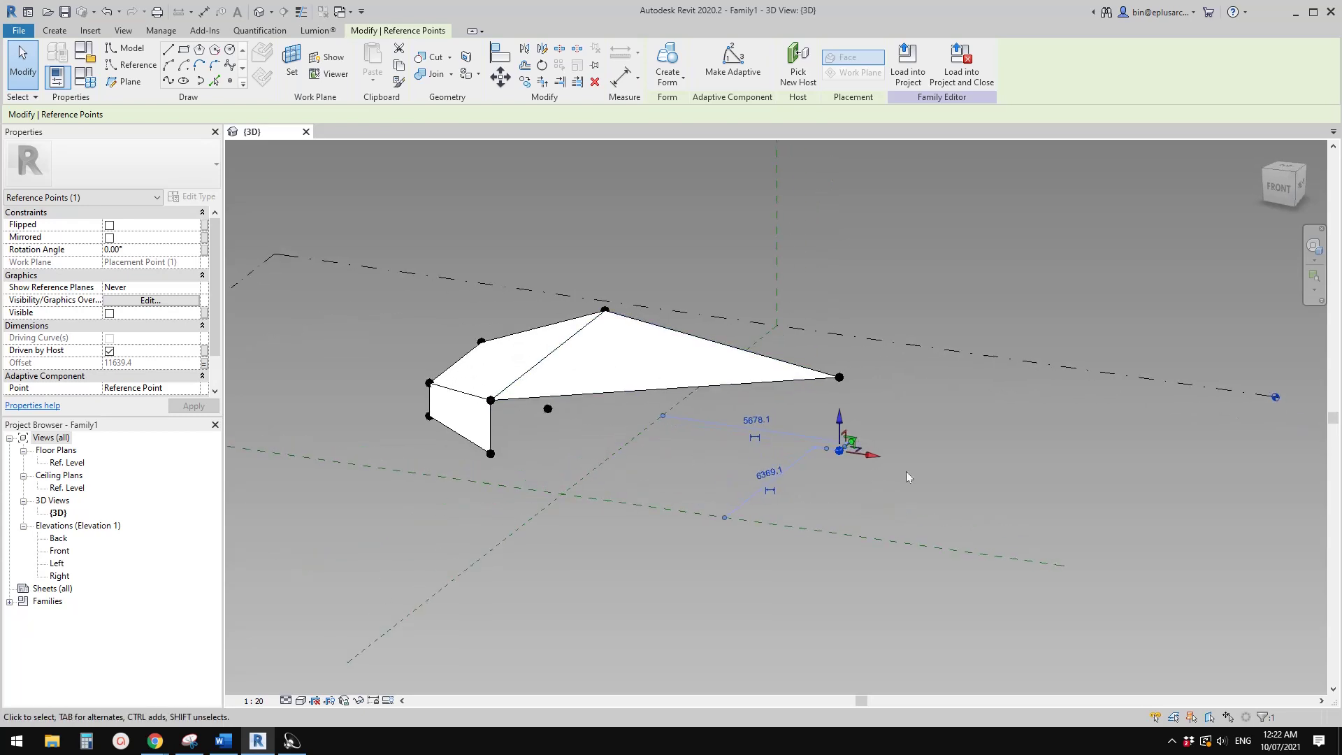
drag(874, 456, 935, 474)
scroll(611, 372, down, 2)
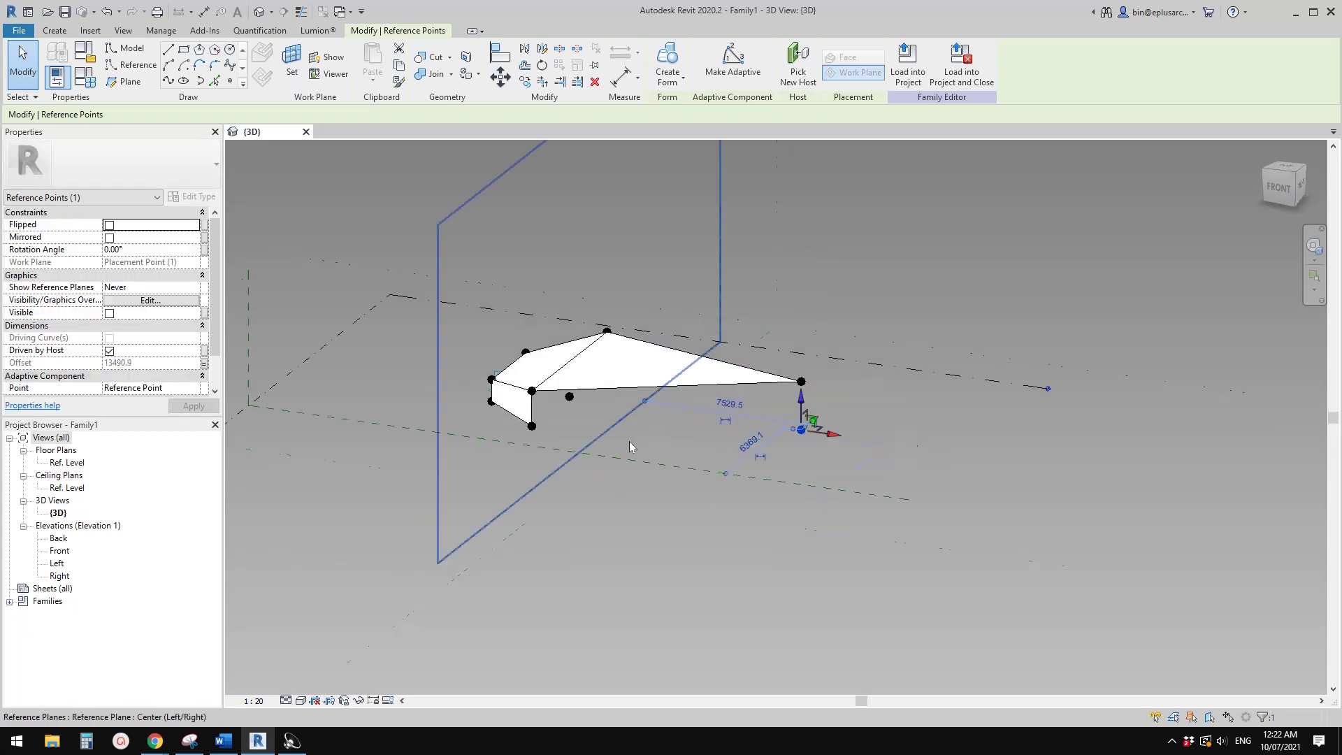
- Move the reference point beneath the petal's tip inward to an offset of about 12675
mouse_move(586, 411)
shift+middle_down()
mouse_move(606, 432)
mouse_move(596, 422)
shift+middle_up()
scroll(606, 431, up, 2)
drag(983, 432, 947, 427)
shift+middle_drag(933, 419, 801, 379)
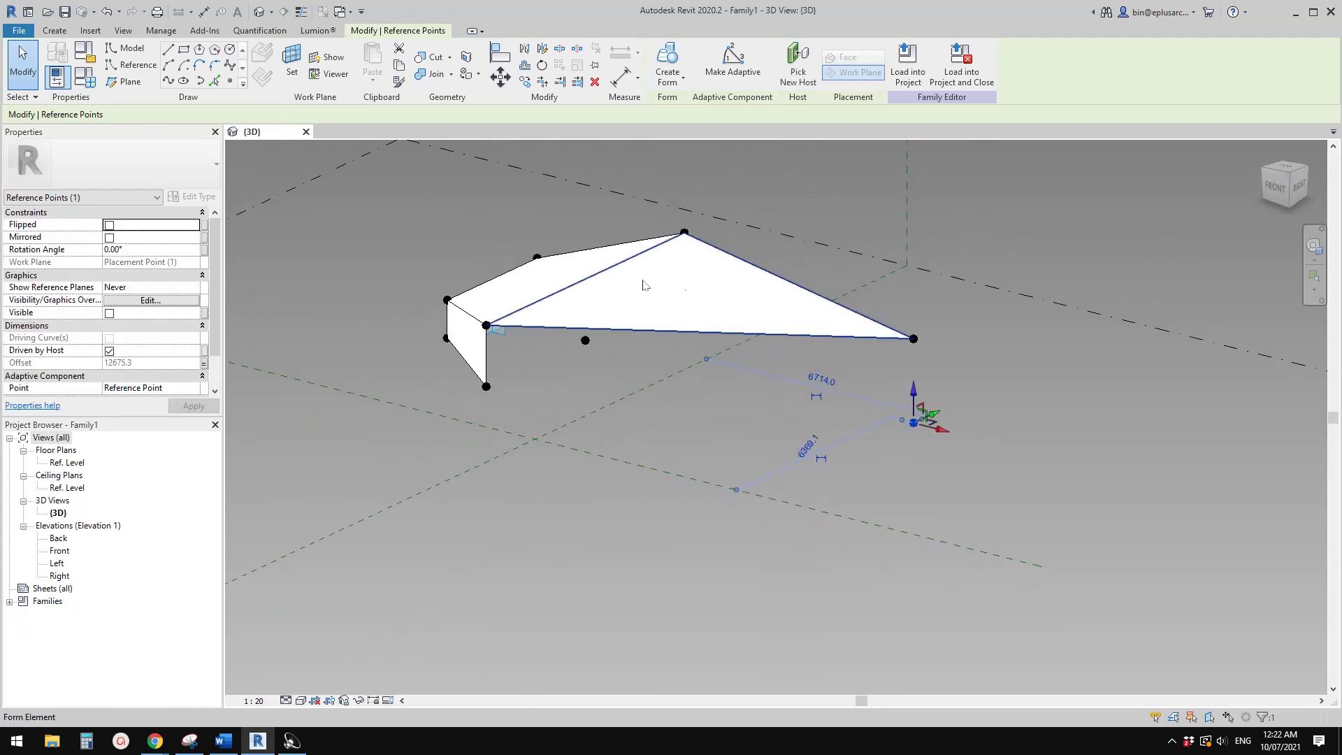
shift+middle_drag(644, 284, 636, 323)
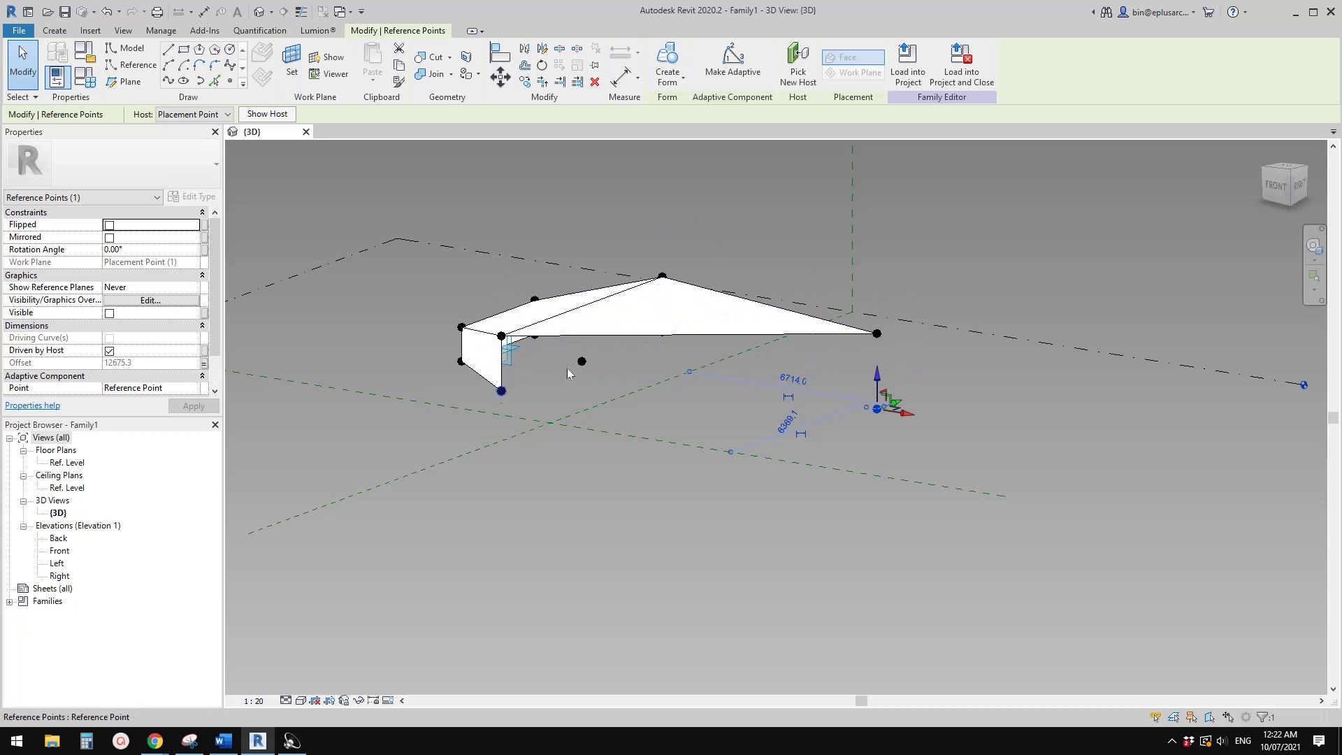
- Review the family's dimension parameters, then look at the whole petal from above
click(85, 76)
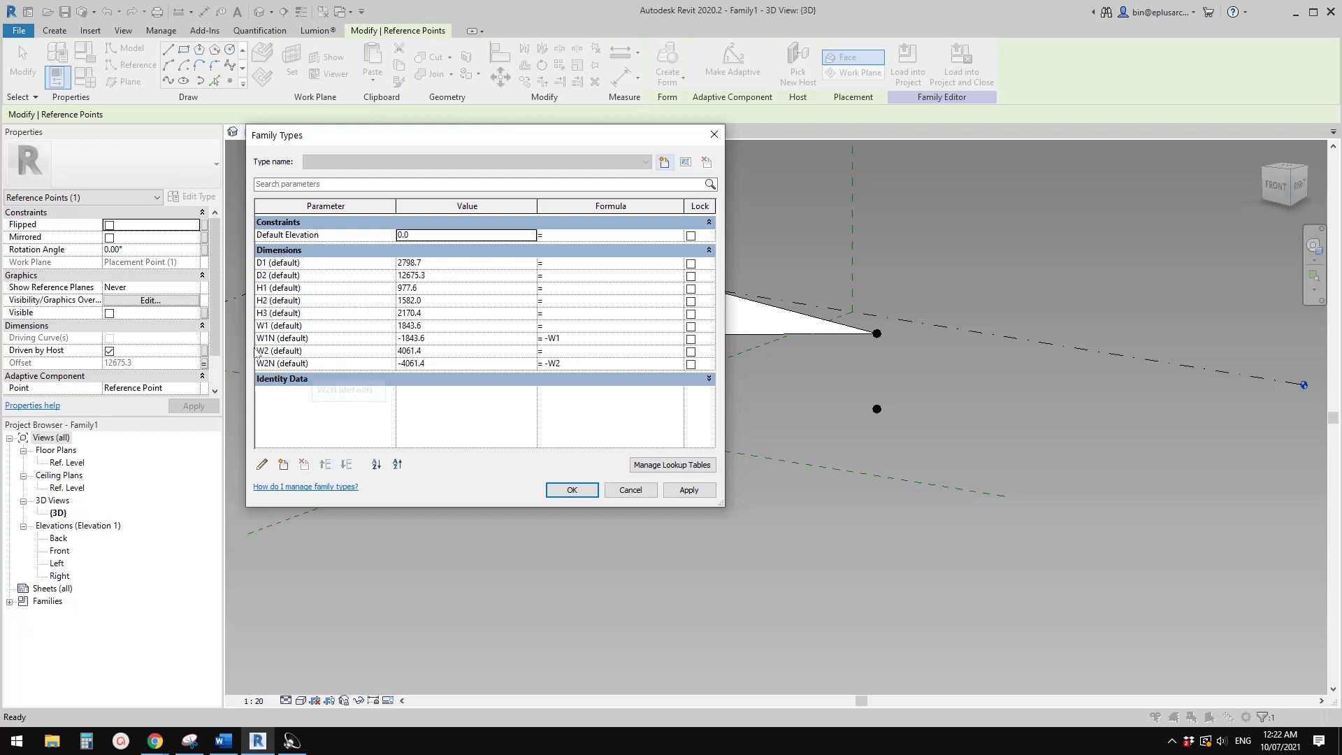
click(578, 492)
key(Escape)
shift+middle_drag(749, 464, 822, 440)
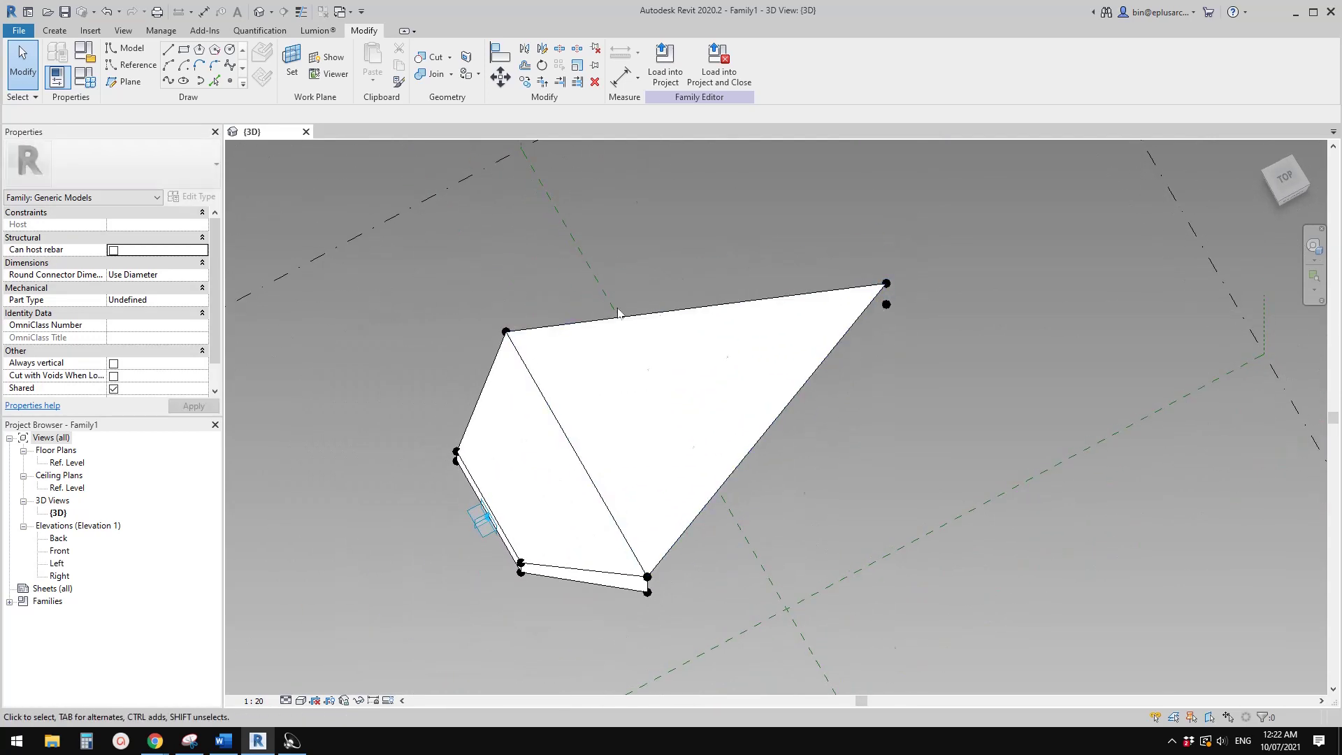
- Switch to the Snipping Tool sketch and erase the radiating lines and the 45° angle mark from the petal
click(189, 741)
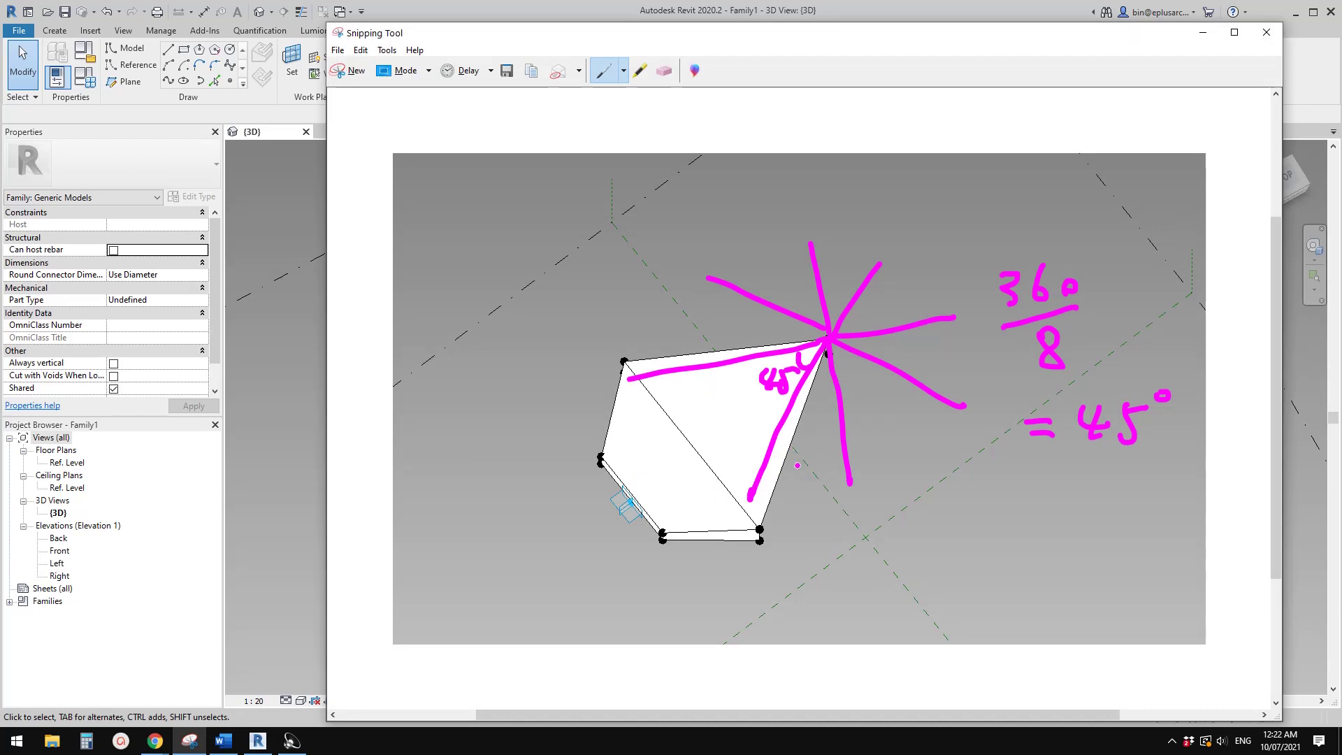
click(665, 76)
mouse_move(784, 317)
mouse_down()
mouse_move(847, 304)
mouse_move(841, 374)
mouse_move(787, 342)
mouse_up()
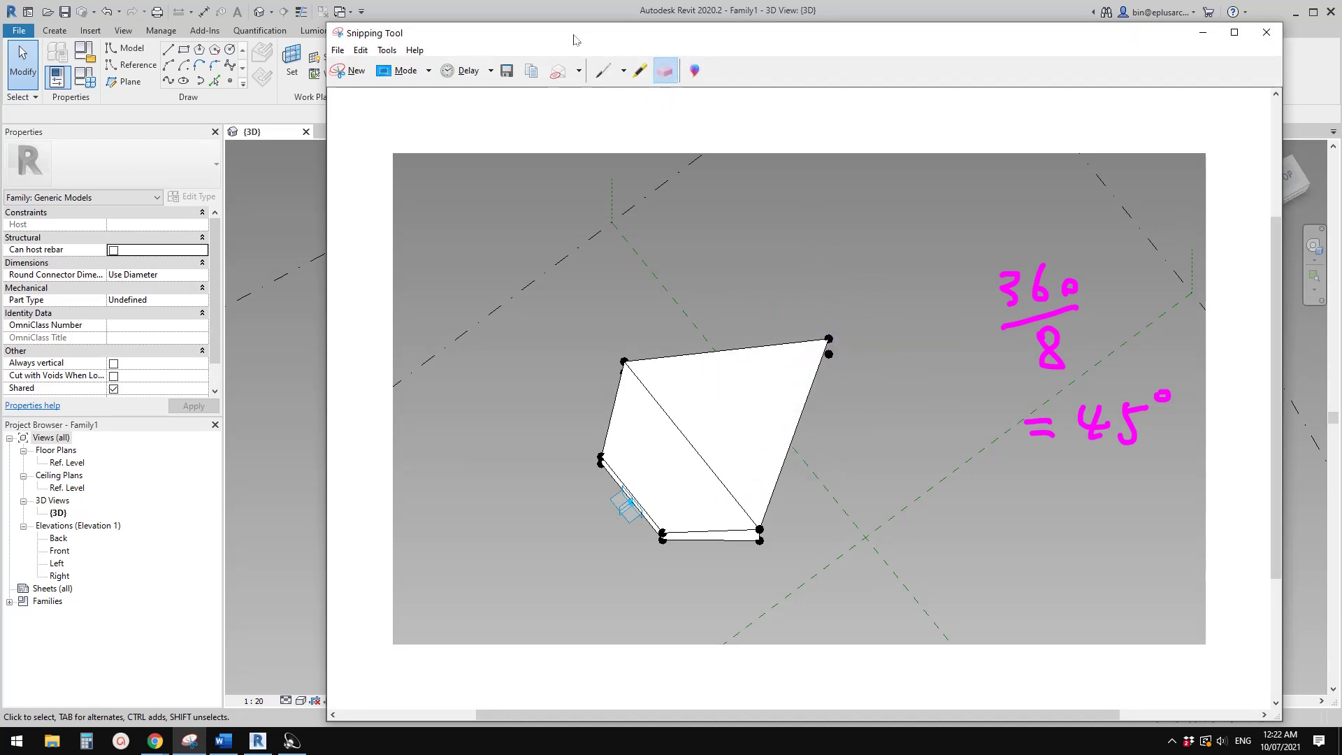
- Draw a right triangle over half the petal, using its centreline, half-width and outer edge, with a right-angle mark
click(602, 70)
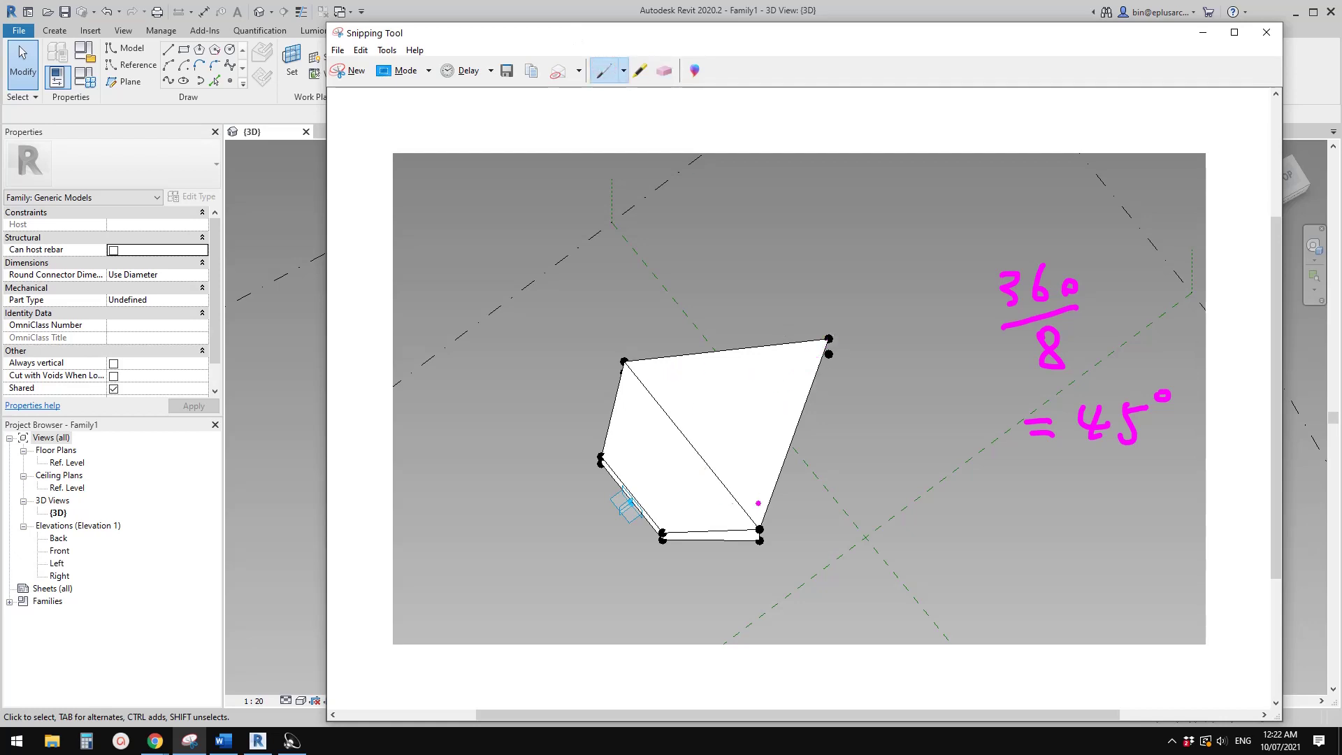
drag(828, 339, 778, 372)
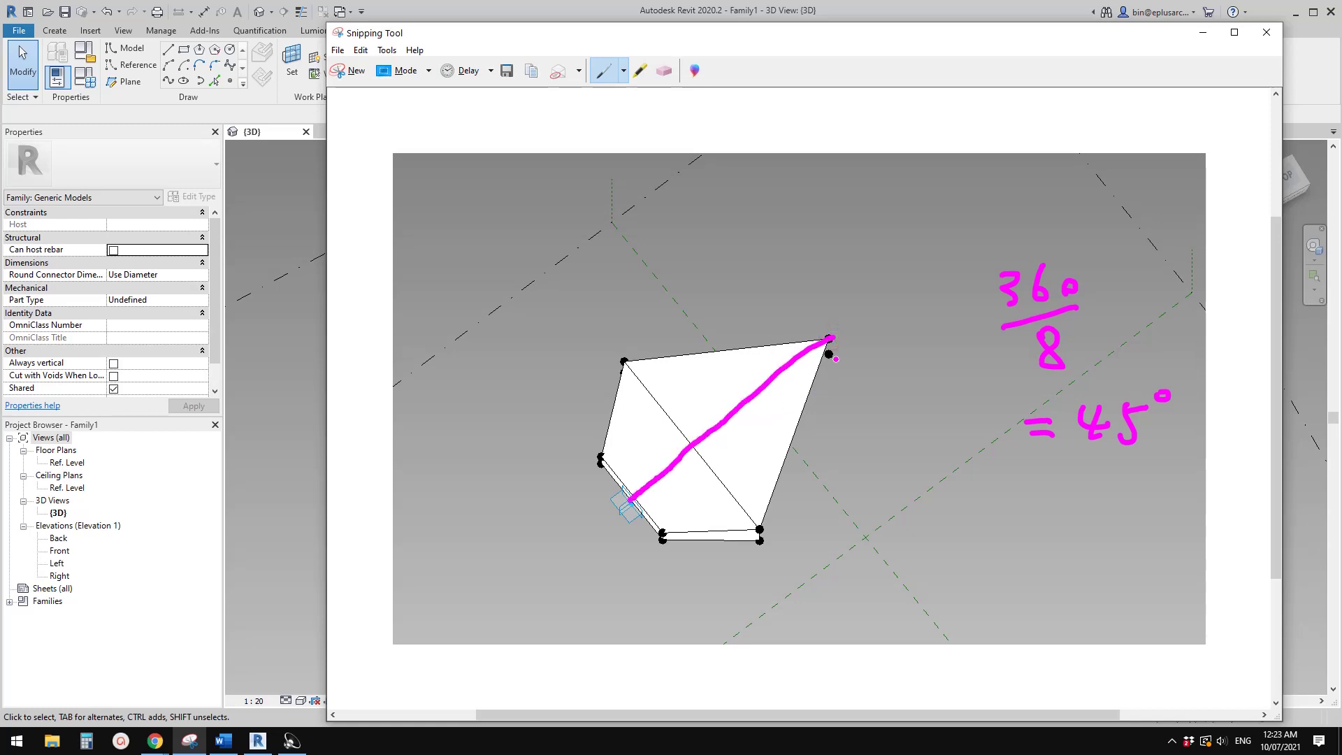
mouse_move(819, 368)
mouse_down()
mouse_move(758, 519)
mouse_move(709, 467)
mouse_up()
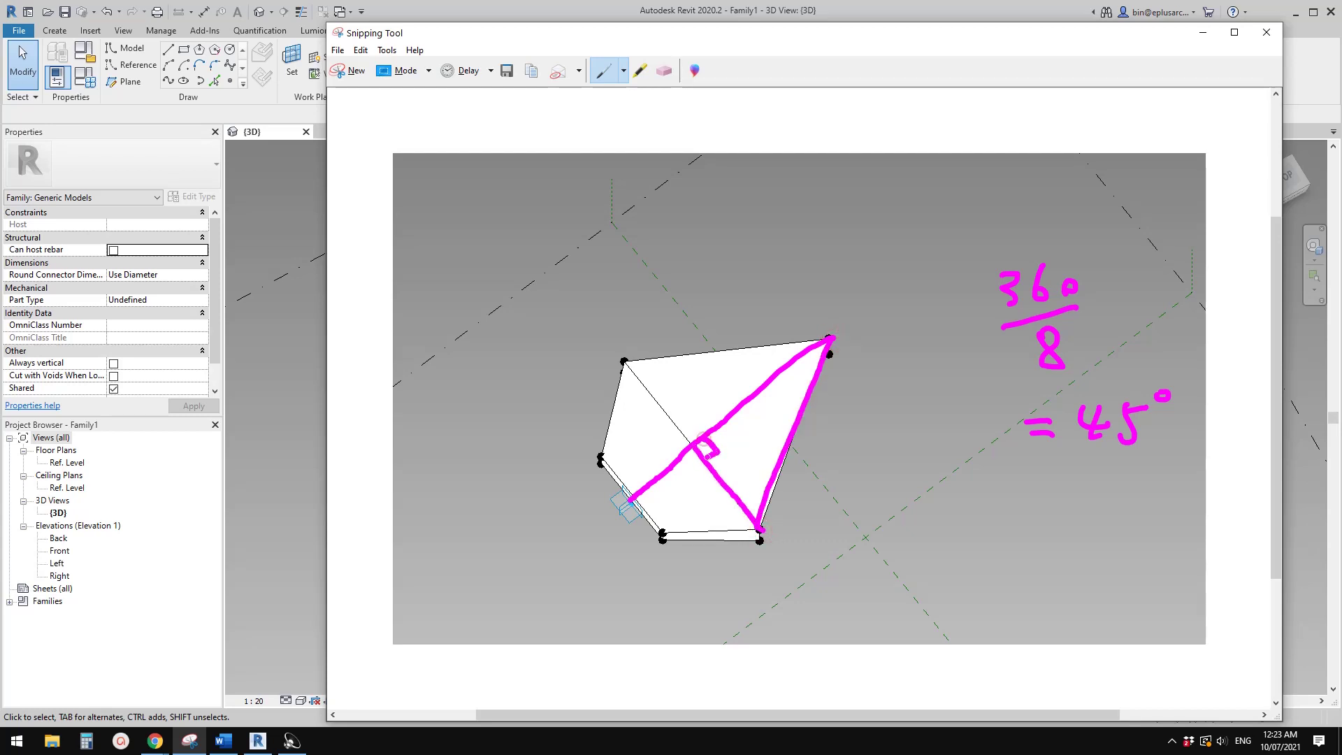
- Mark the full length from the placement point to the tip with a brace labelled D2
drag(832, 331, 706, 365)
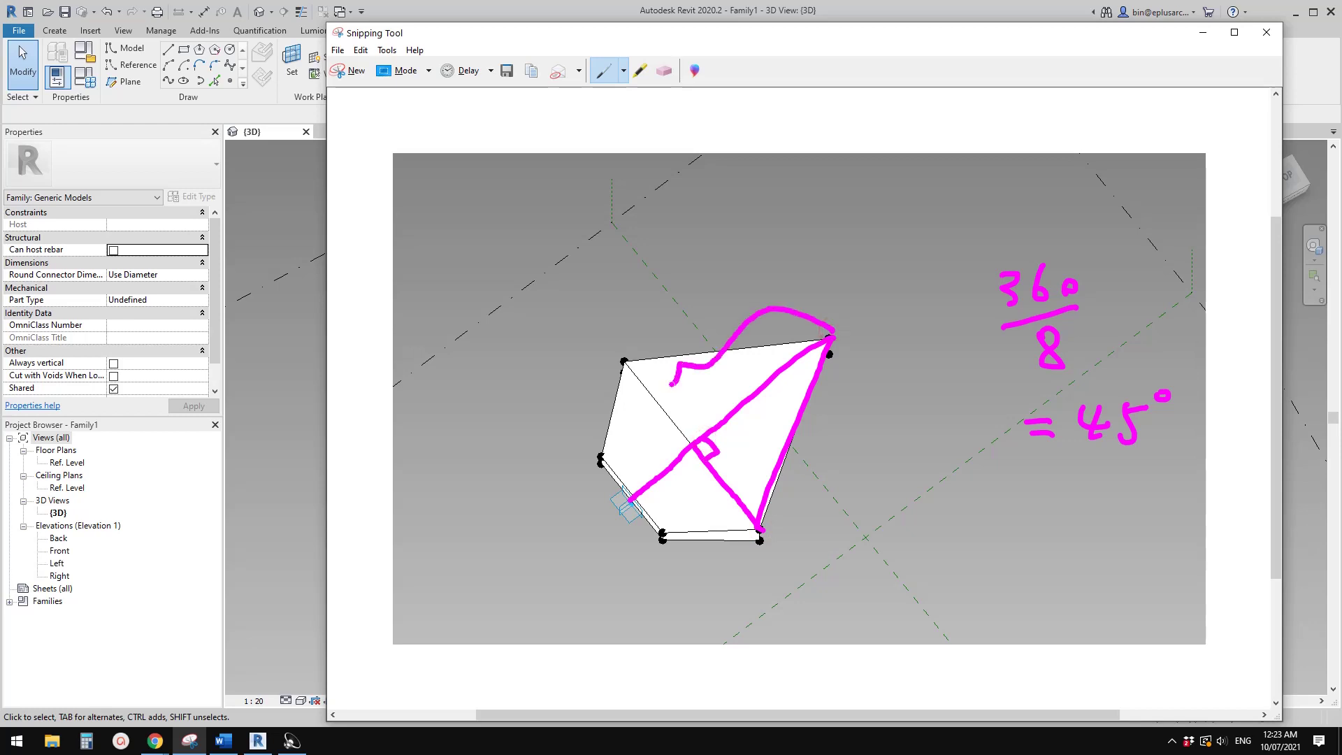
drag(631, 426, 644, 477)
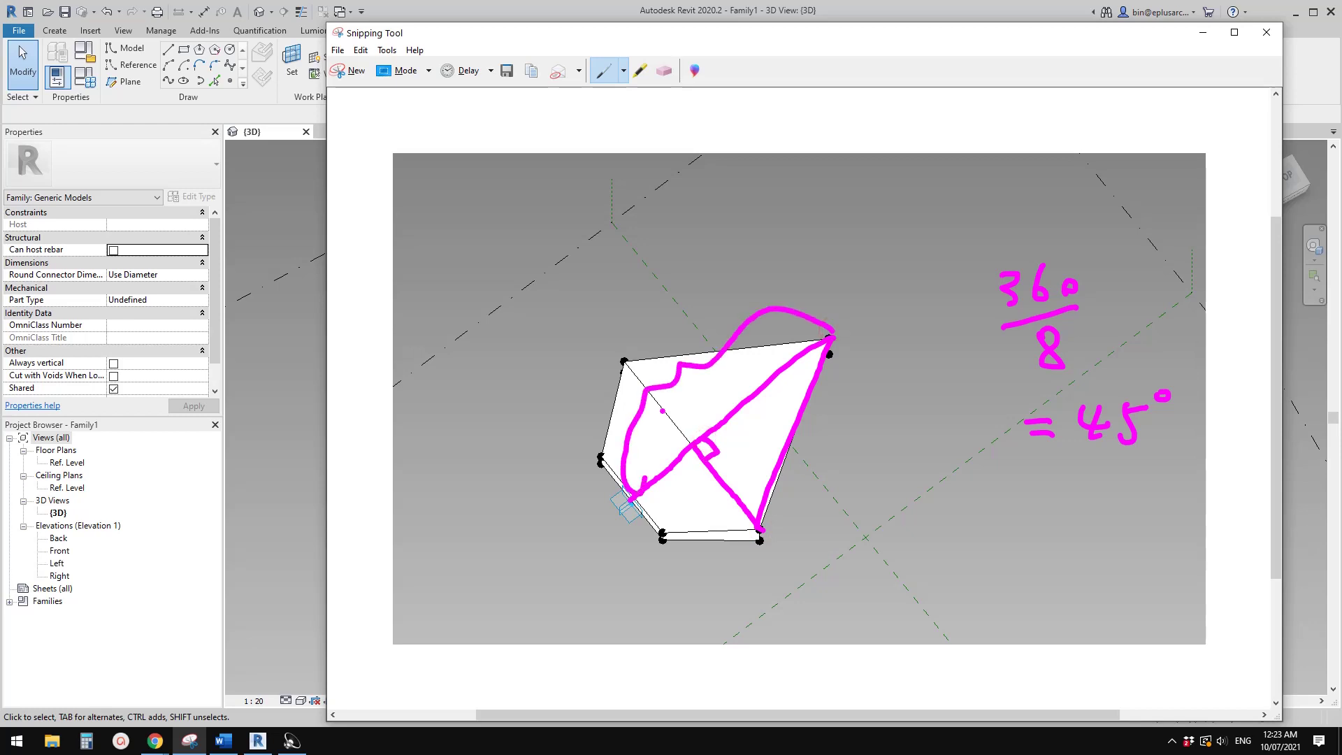
click(664, 71)
click(755, 308)
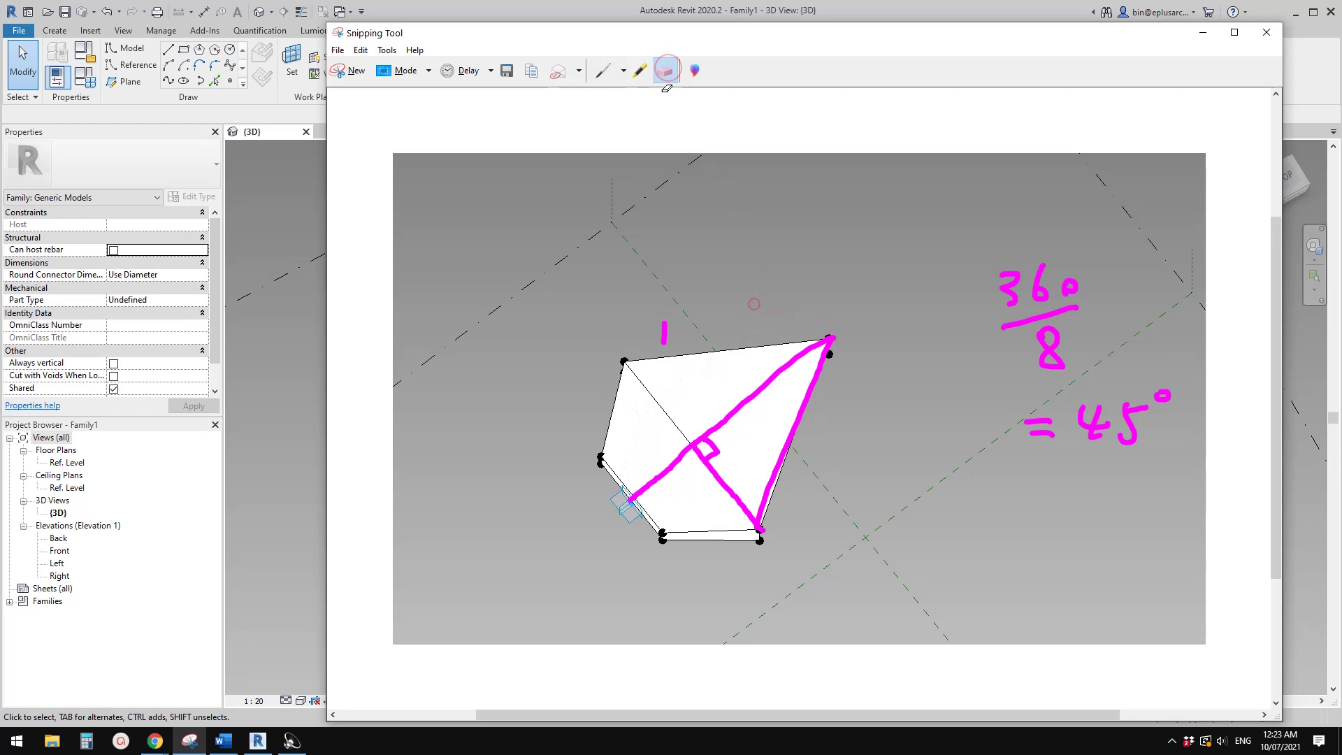
click(610, 77)
drag(765, 333, 684, 357)
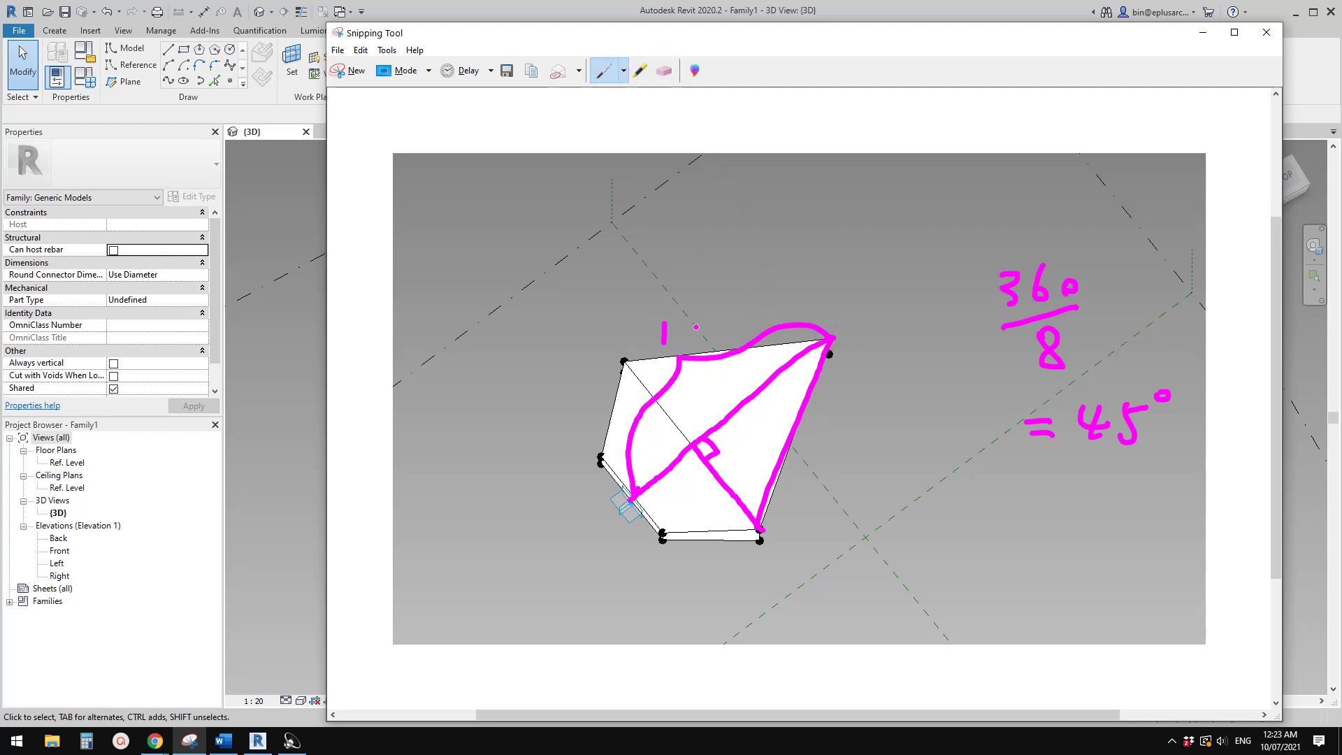
drag(699, 305, 703, 326)
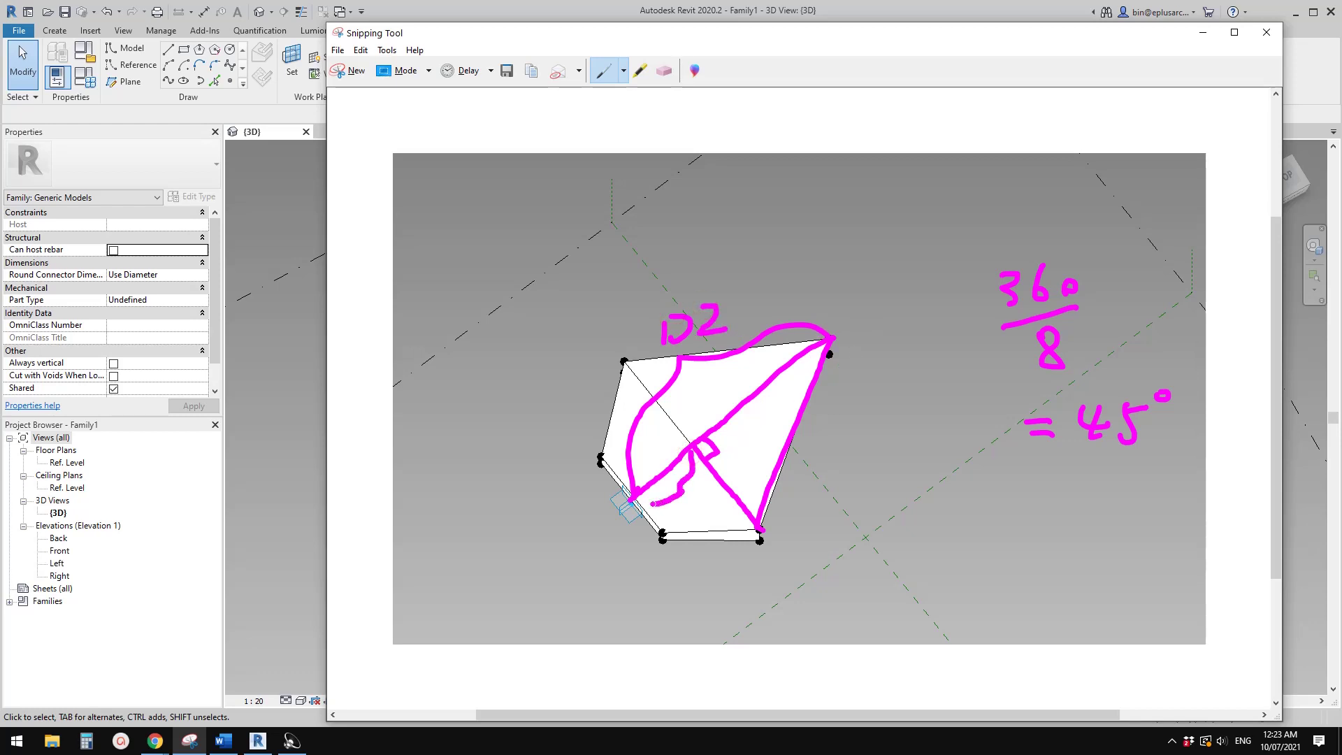
- Label the centreline segments D1 and D2-D1, and mark the triangle's angle at the tip as 22.5
mouse_move(689, 492)
mouse_down()
mouse_move(693, 513)
mouse_move(714, 521)
mouse_up()
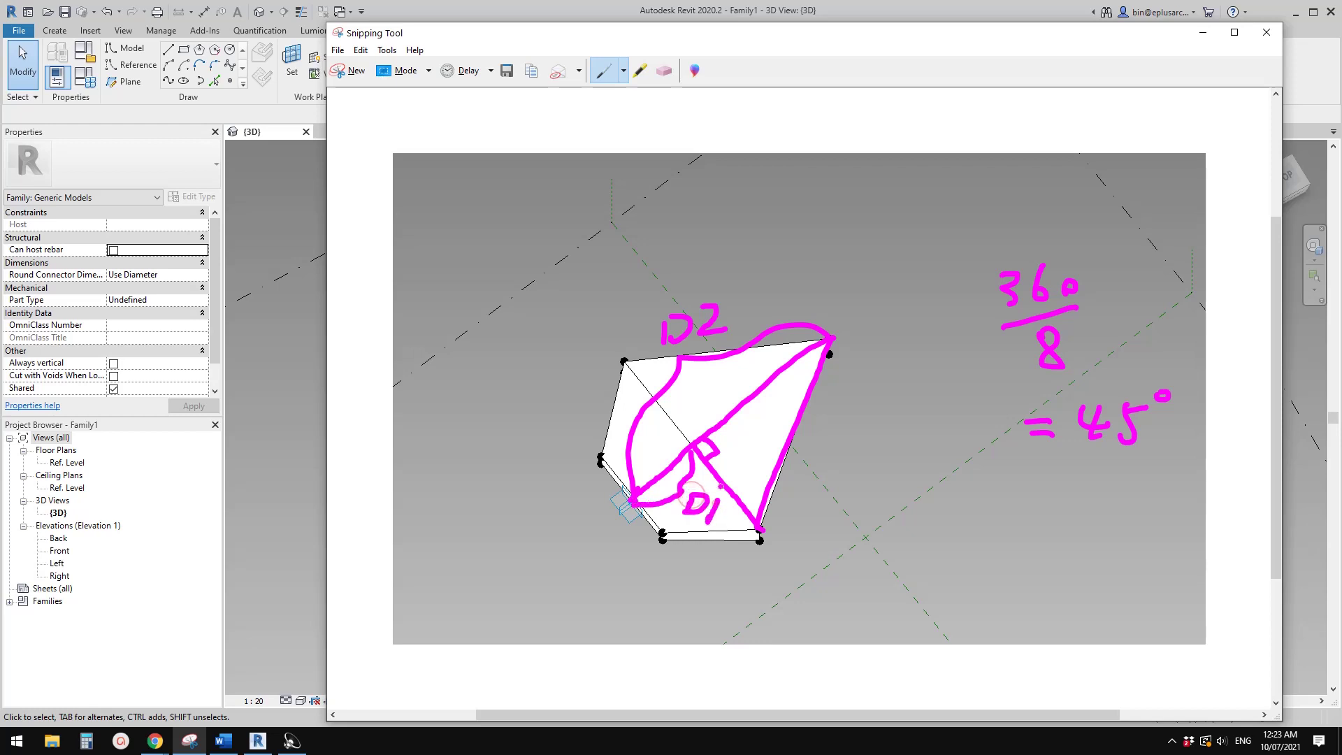
drag(757, 388, 778, 236)
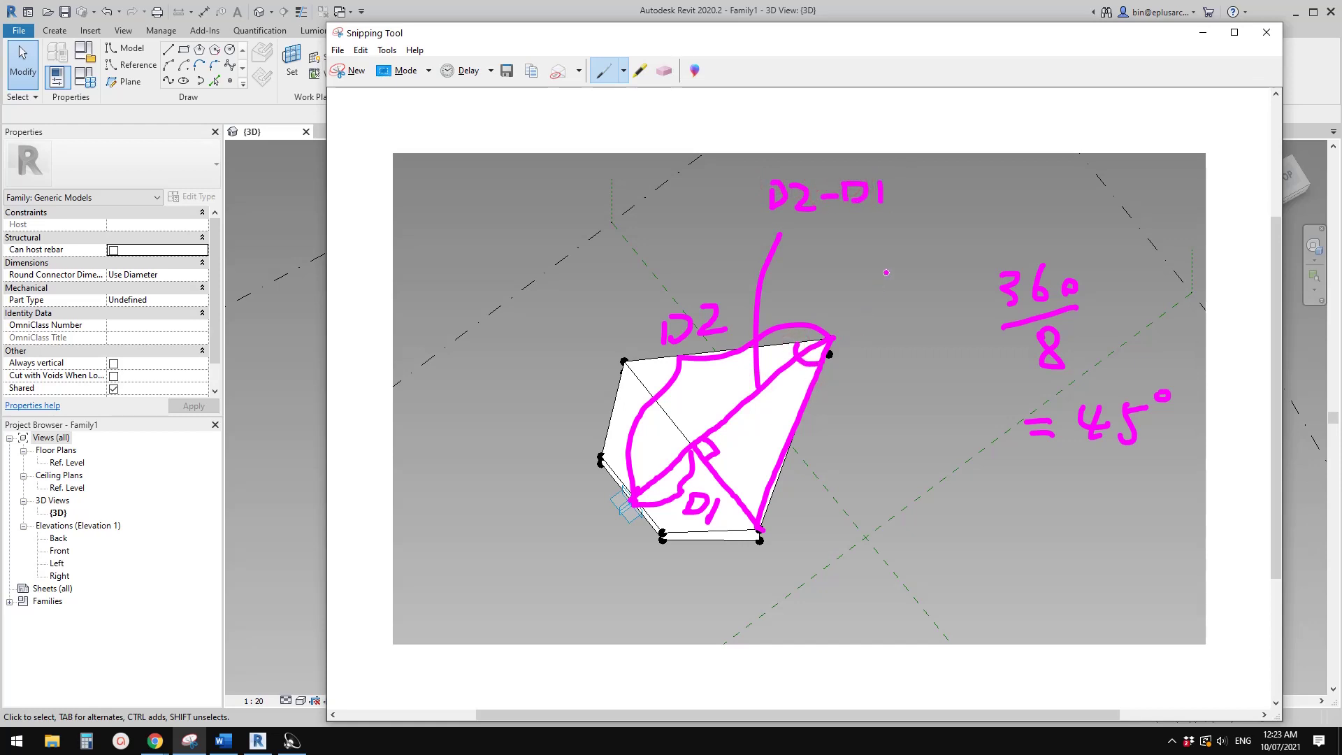
drag(1073, 453, 1136, 450)
mouse_move(803, 377)
mouse_down()
mouse_move(876, 400)
mouse_move(896, 429)
mouse_move(957, 403)
mouse_up()
click(929, 421)
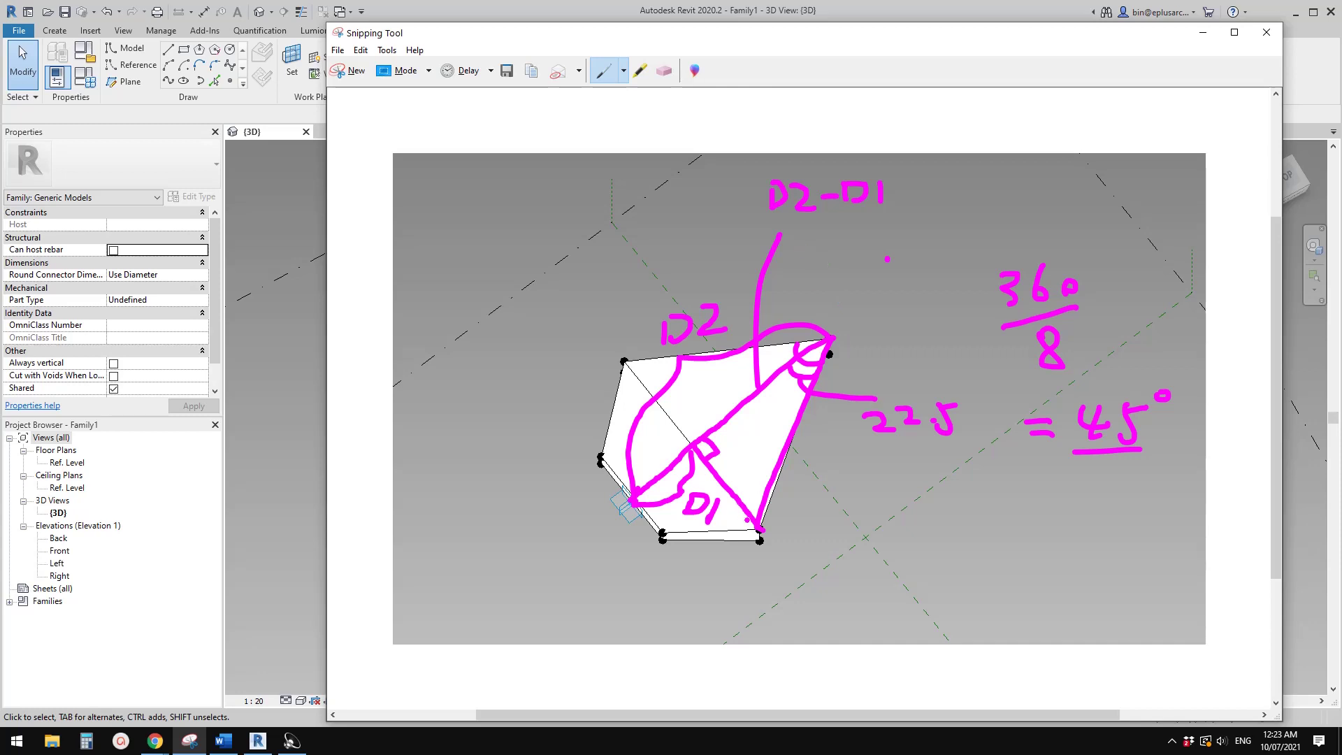
- Label the triangle's half-width W2 and write the relation tan 22.5 = W2 / (D2-D1) above the sketch
drag(727, 465, 759, 490)
mouse_move(466, 172)
mouse_down()
mouse_move(606, 167)
mouse_move(617, 143)
mouse_move(657, 156)
mouse_move(699, 124)
mouse_move(752, 138)
mouse_up()
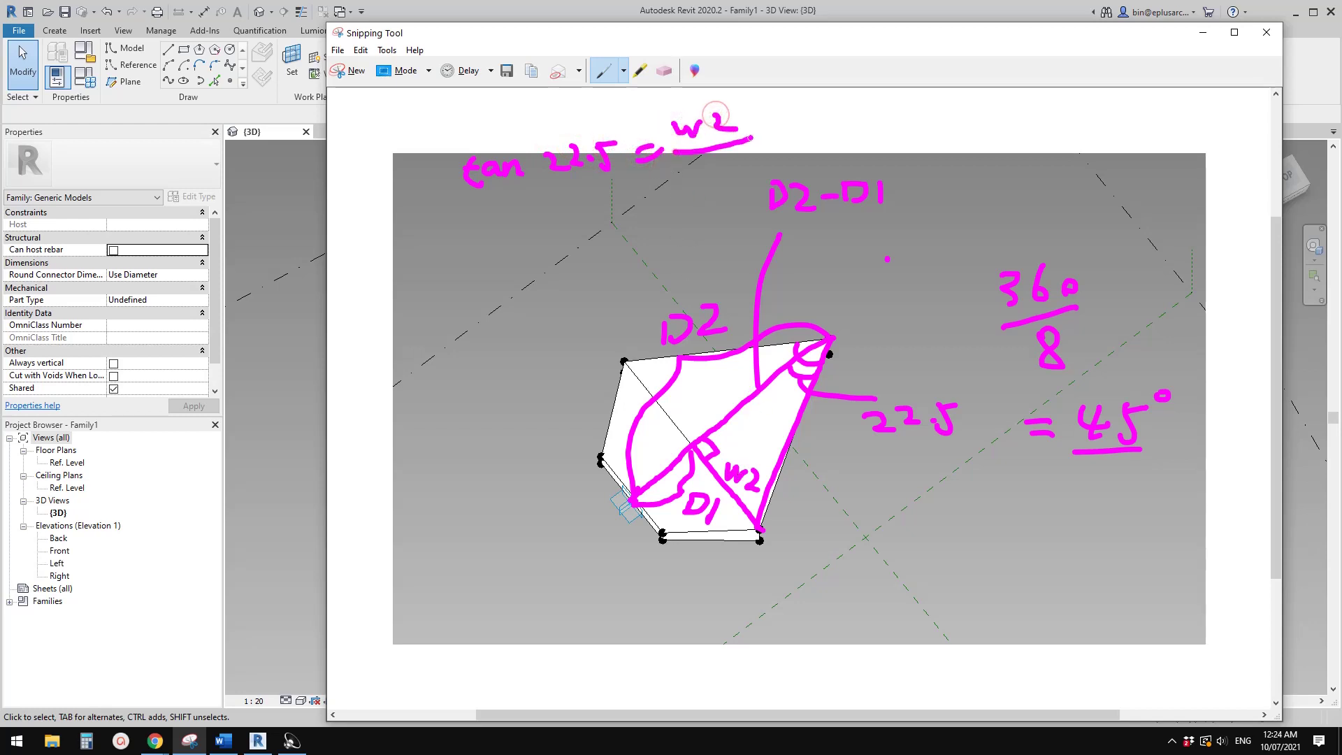
drag(672, 171, 681, 186)
drag(766, 221, 874, 206)
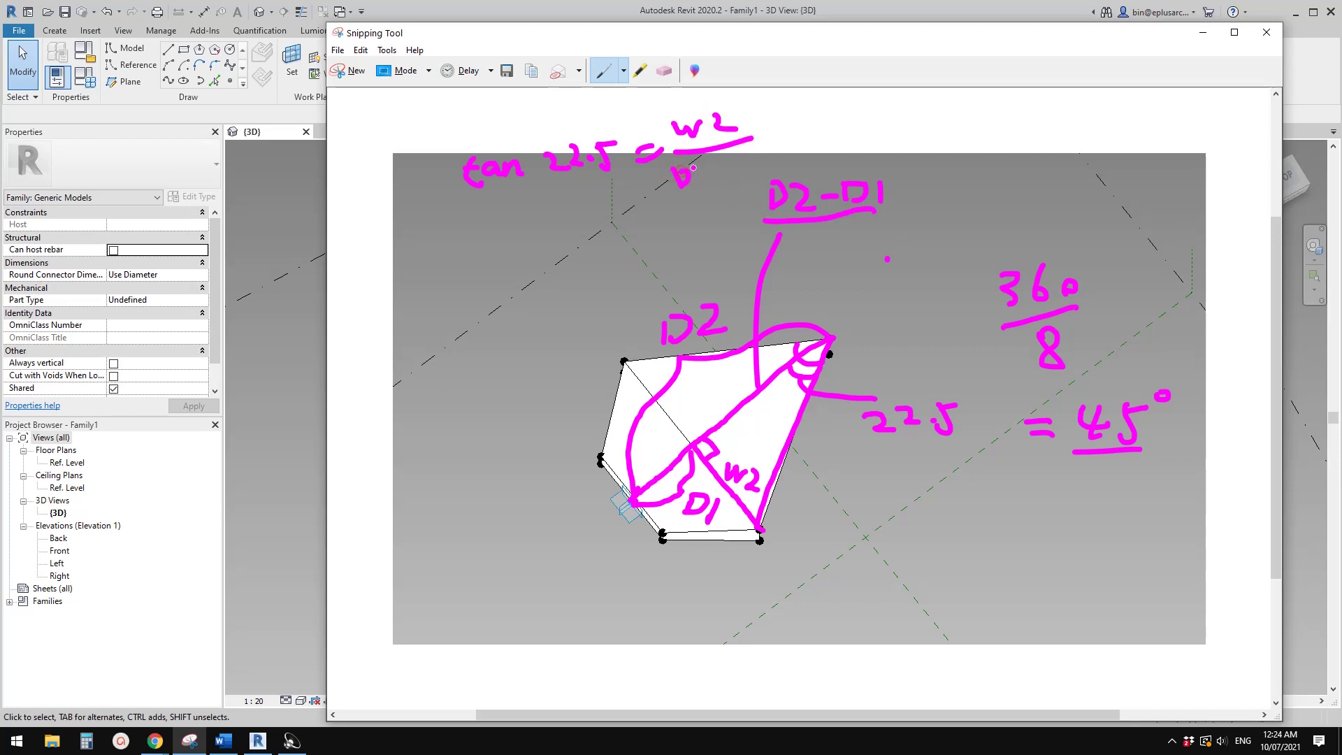
drag(722, 169, 732, 167)
mouse_move(736, 156)
mouse_down()
mouse_move(737, 175)
mouse_move(765, 177)
mouse_up()
- Start the rearranged equation with "W2 =" and mark tan 22.5 and D2-D1 as the factors to multiply
mouse_move(404, 238)
mouse_down()
mouse_move(426, 256)
mouse_move(441, 236)
mouse_up()
mouse_move(441, 234)
mouse_down()
mouse_move(470, 254)
mouse_move(490, 237)
mouse_up()
drag(492, 247, 513, 246)
drag(470, 199, 626, 188)
mouse_move(627, 169)
mouse_down()
mouse_move(647, 185)
mouse_move(717, 193)
mouse_up()
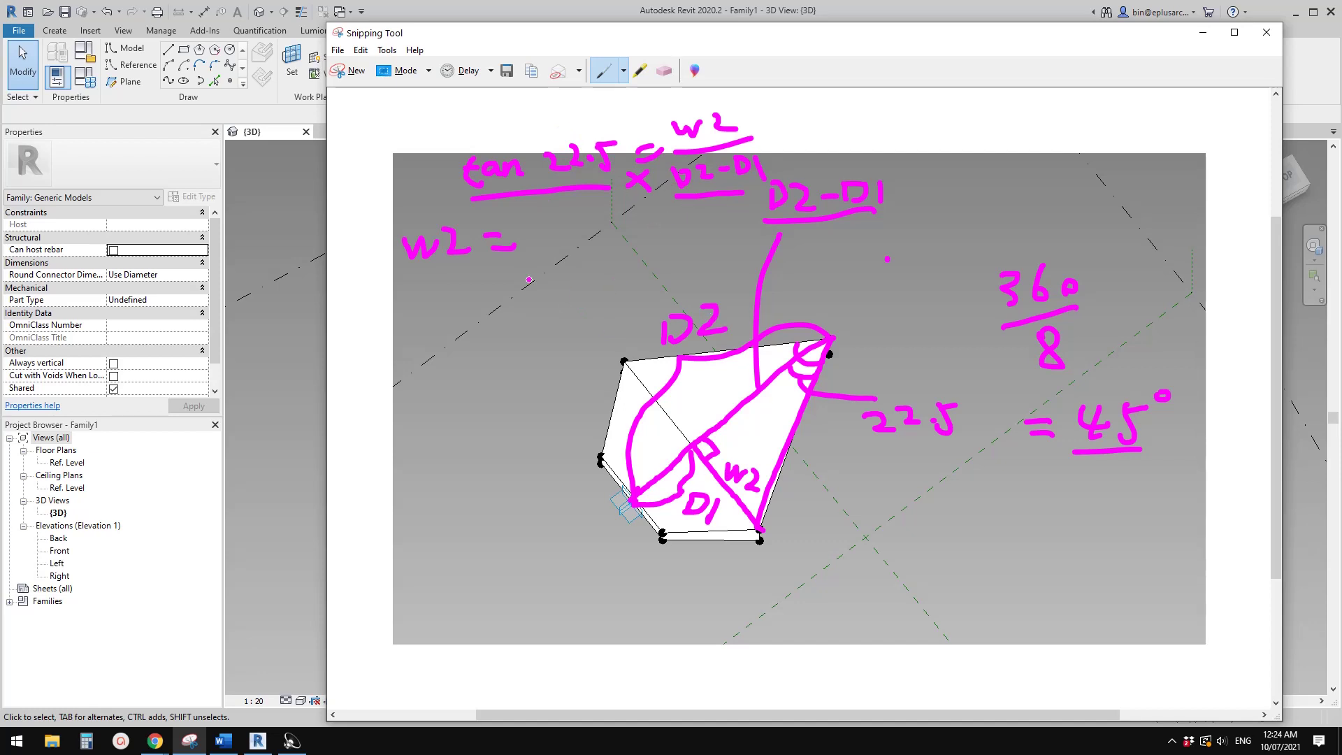
- Return to Revit and give the family parameter W2 the formula (D2-D1)*TAN(22.5)
click(295, 312)
click(85, 78)
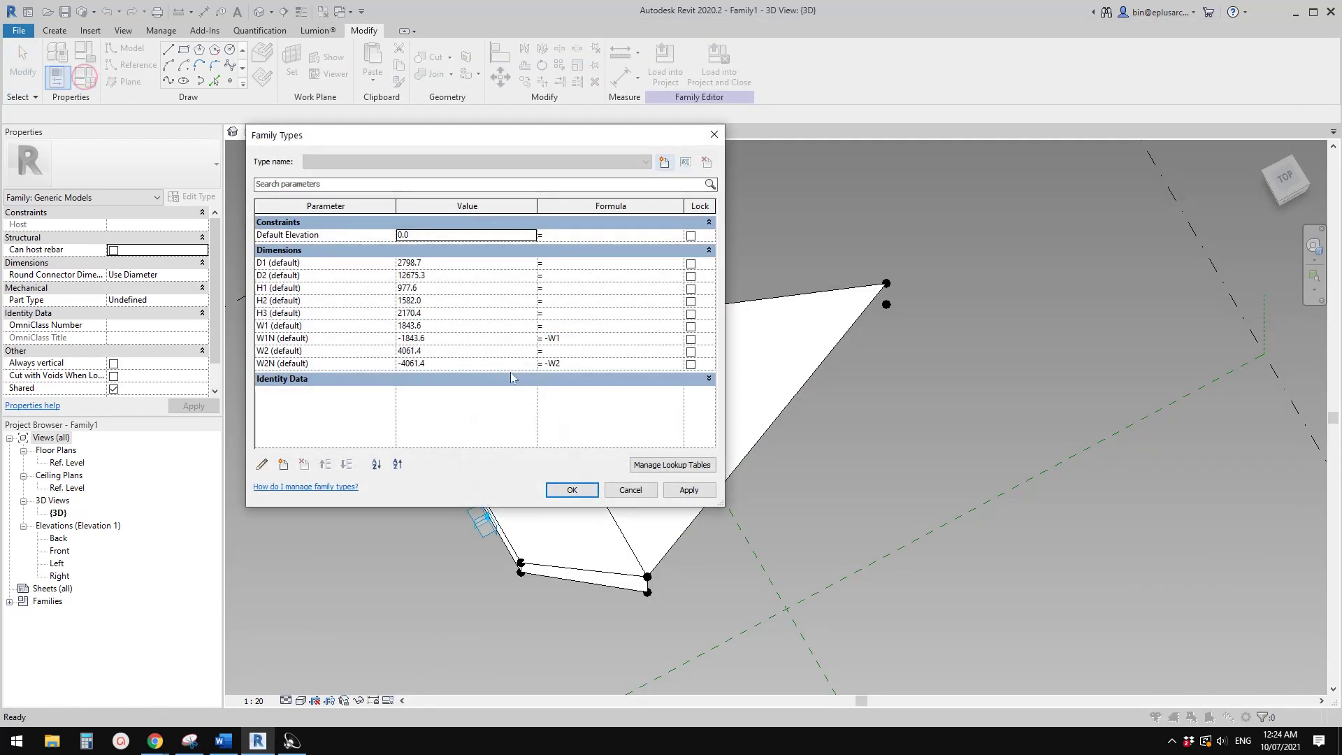
click(557, 353)
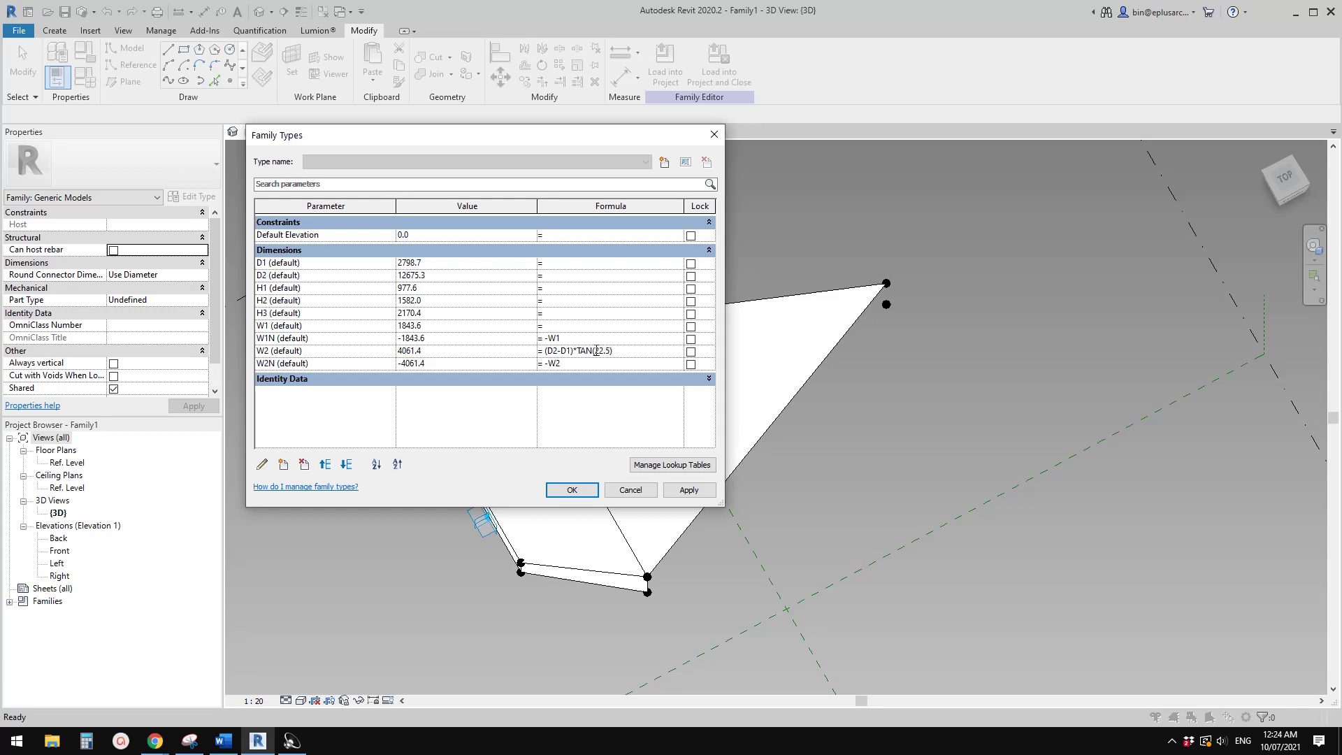
click(689, 490)
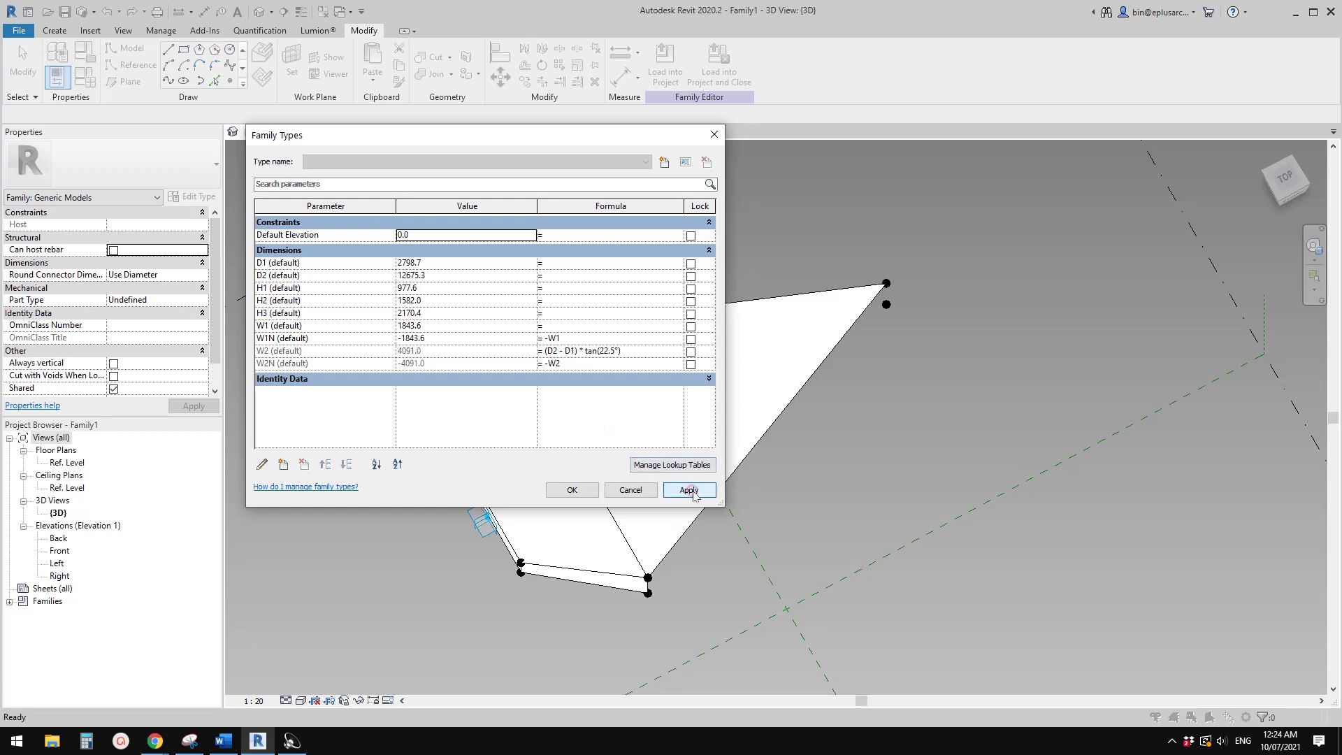
click(571, 491)
- Place an angular dimension between the two long edges that meet at the petal's tip
shift+middle_drag(874, 363, 821, 495)
click(622, 80)
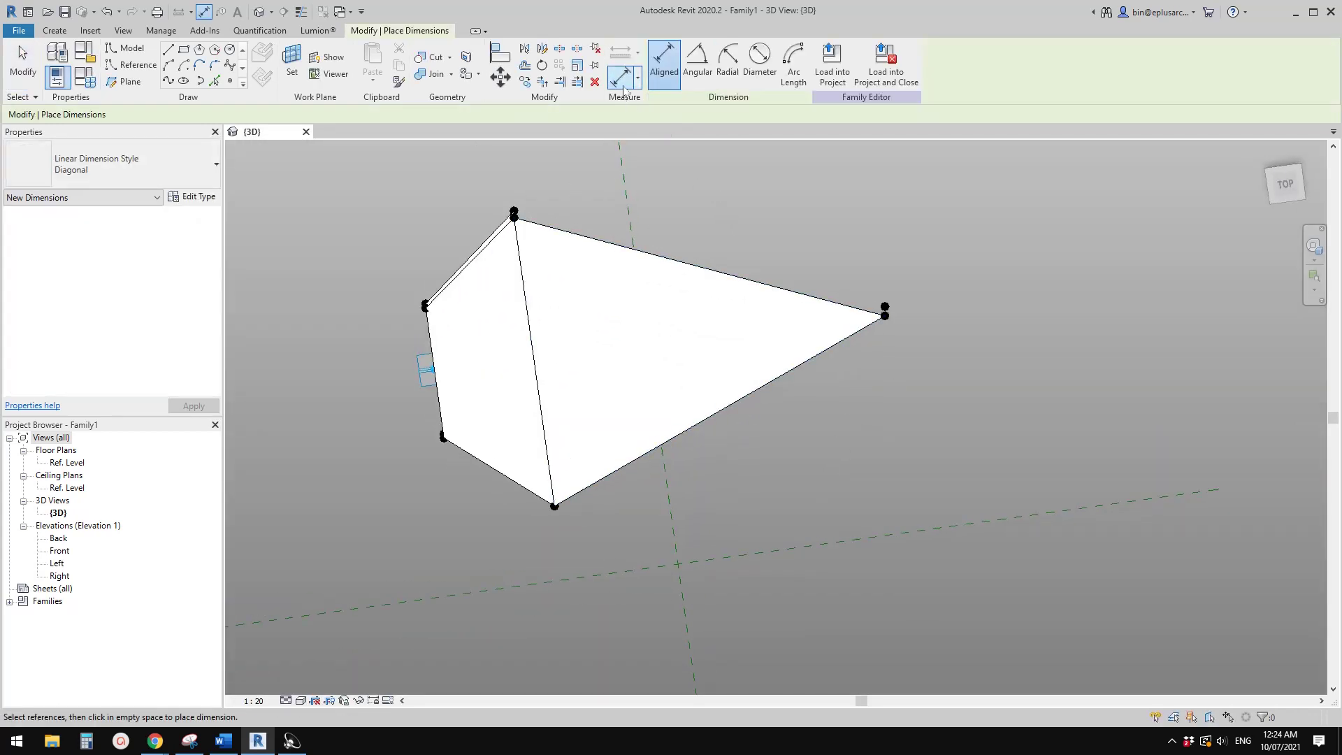
click(697, 61)
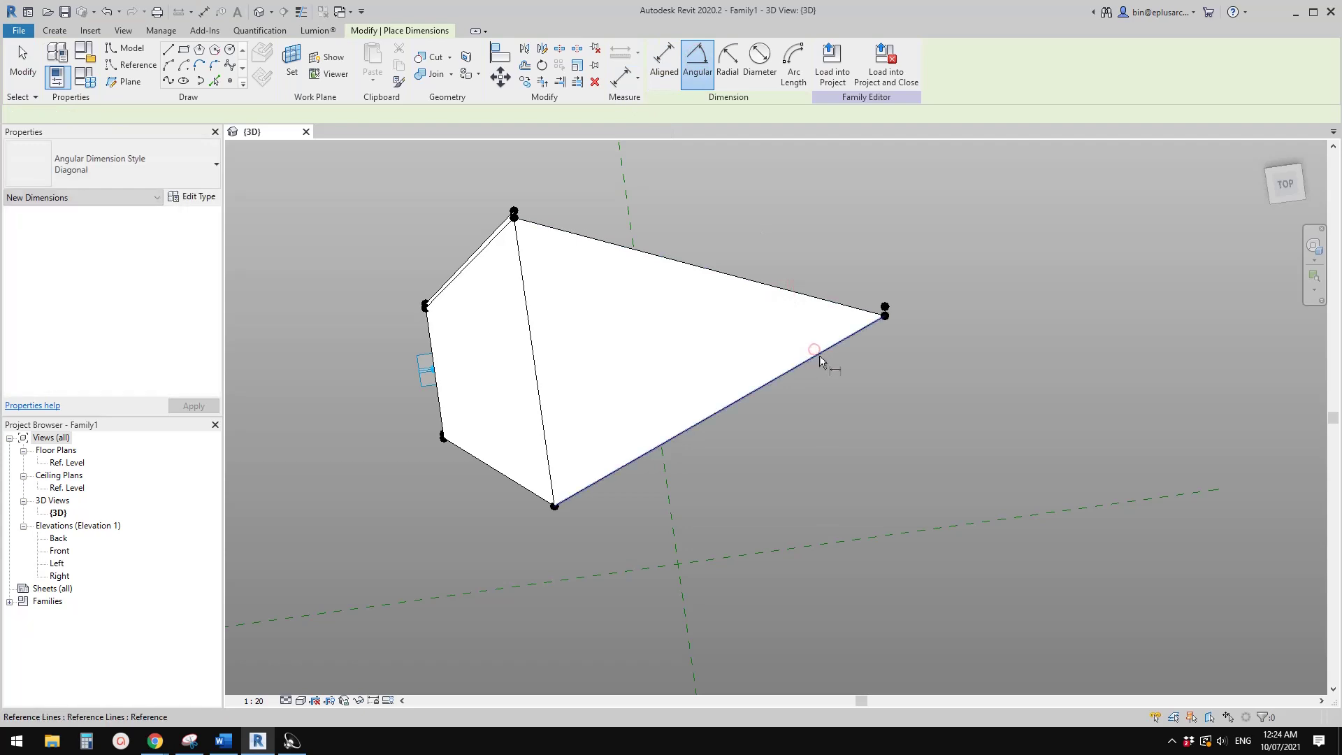
click(835, 303)
click(847, 337)
scroll(843, 325, up, 8)
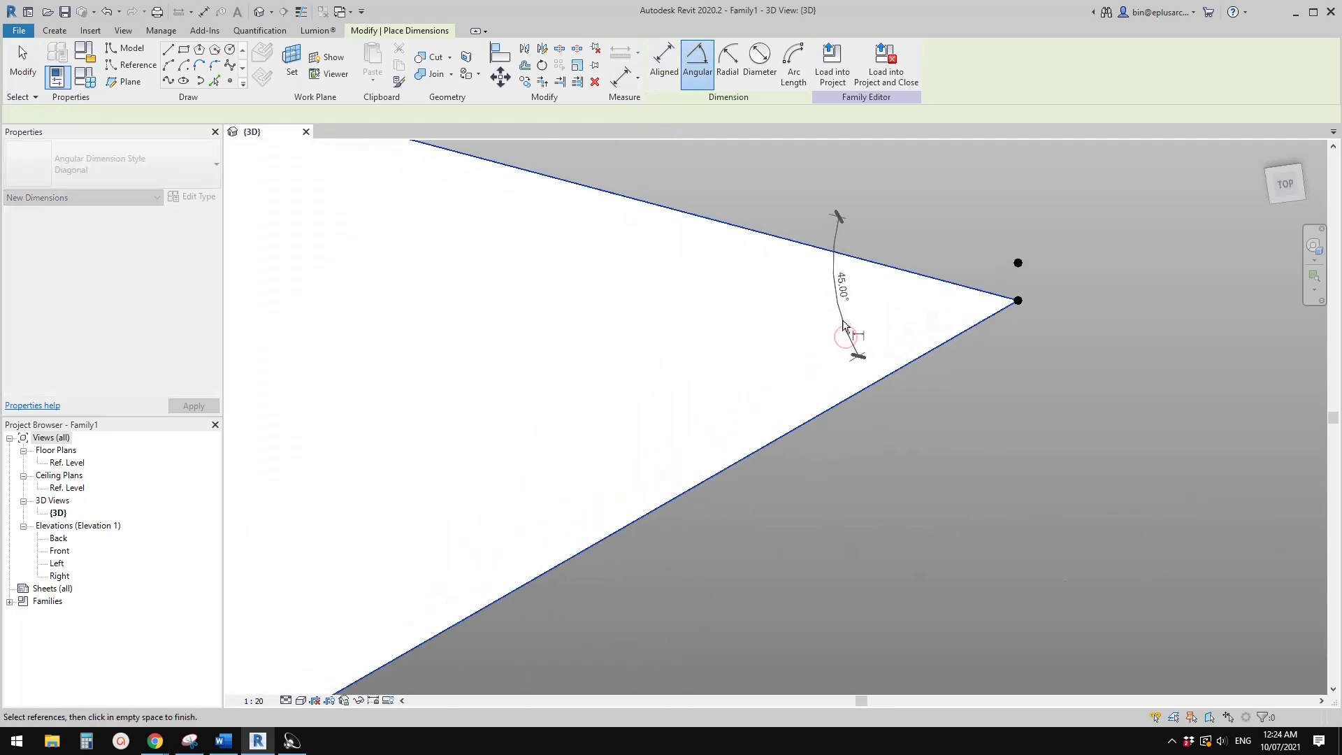
scroll(843, 323, up, 3)
click(836, 296)
key(Escape)
key(Escape)
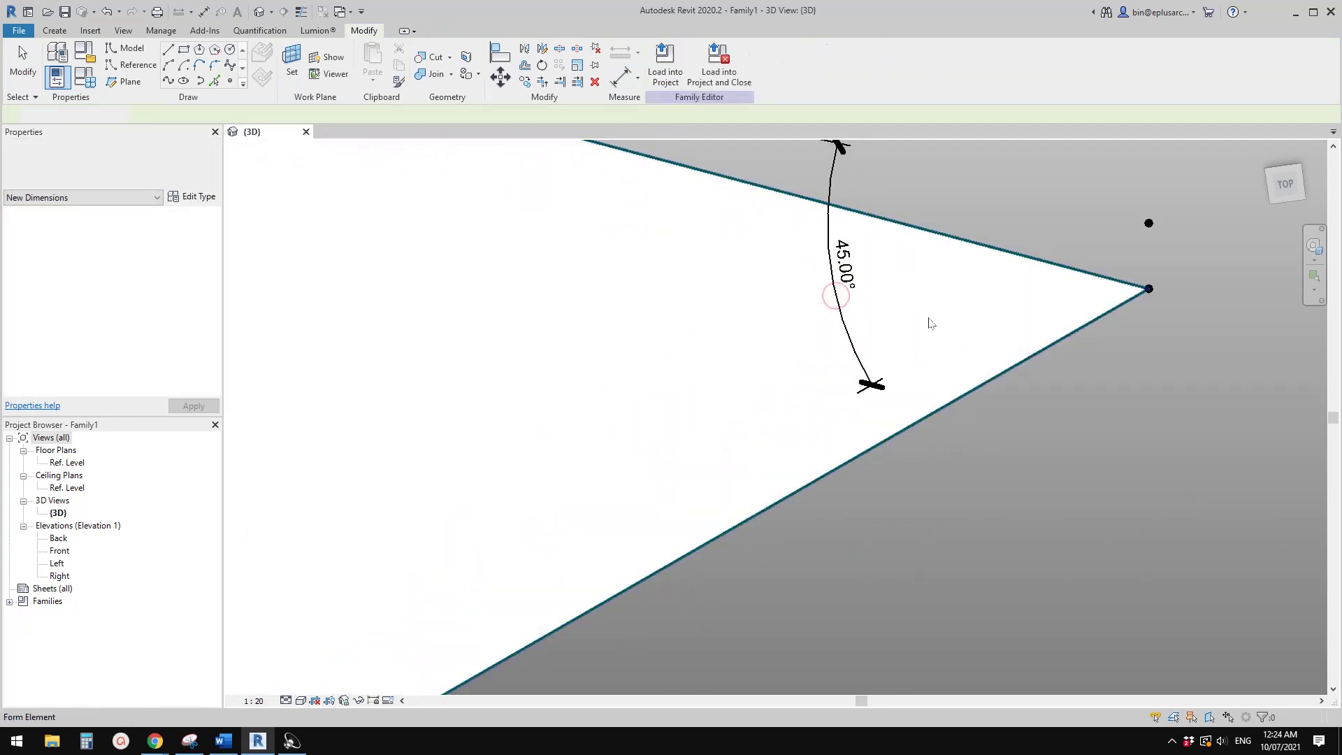
- Test the tip angle by moving the reference point beneath the tip out and back to an offset of about 13223
scroll(931, 323, down, 5)
click(994, 294)
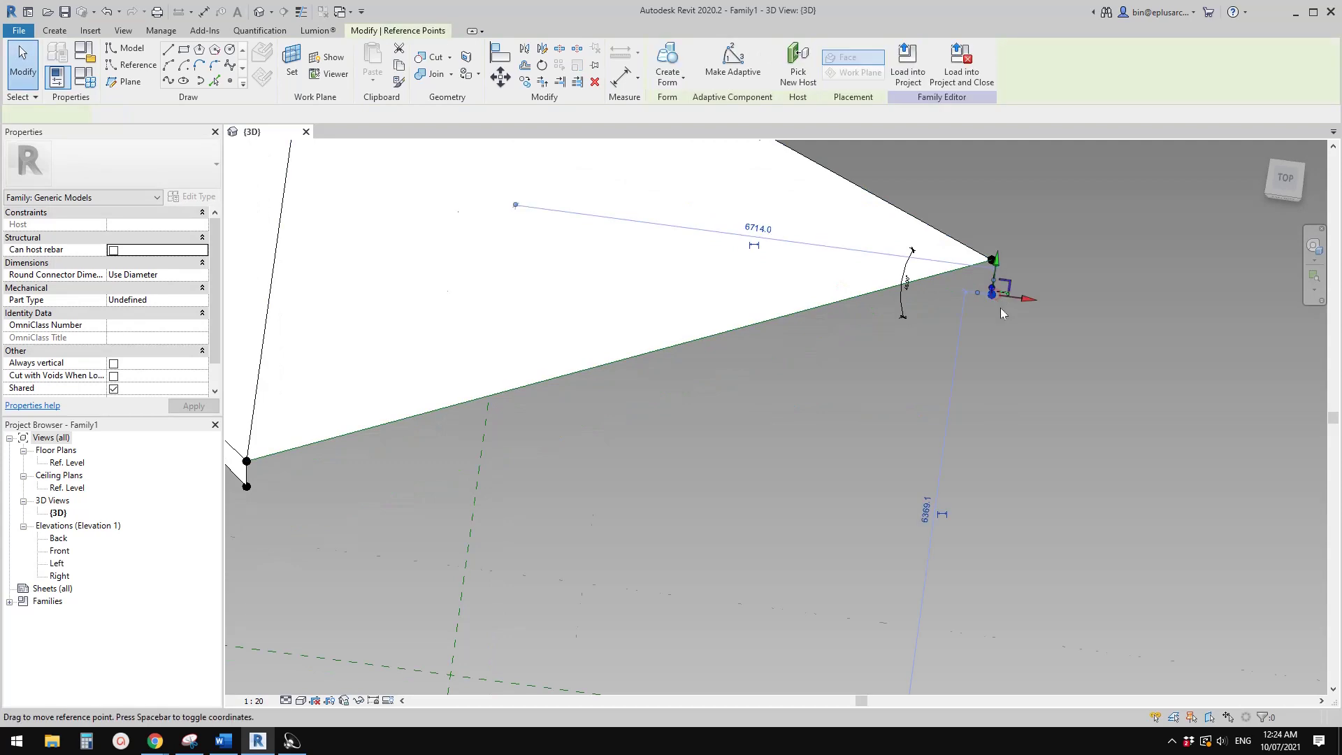
scroll(1004, 314, down, 3)
middle_drag(1004, 314, 1060, 362)
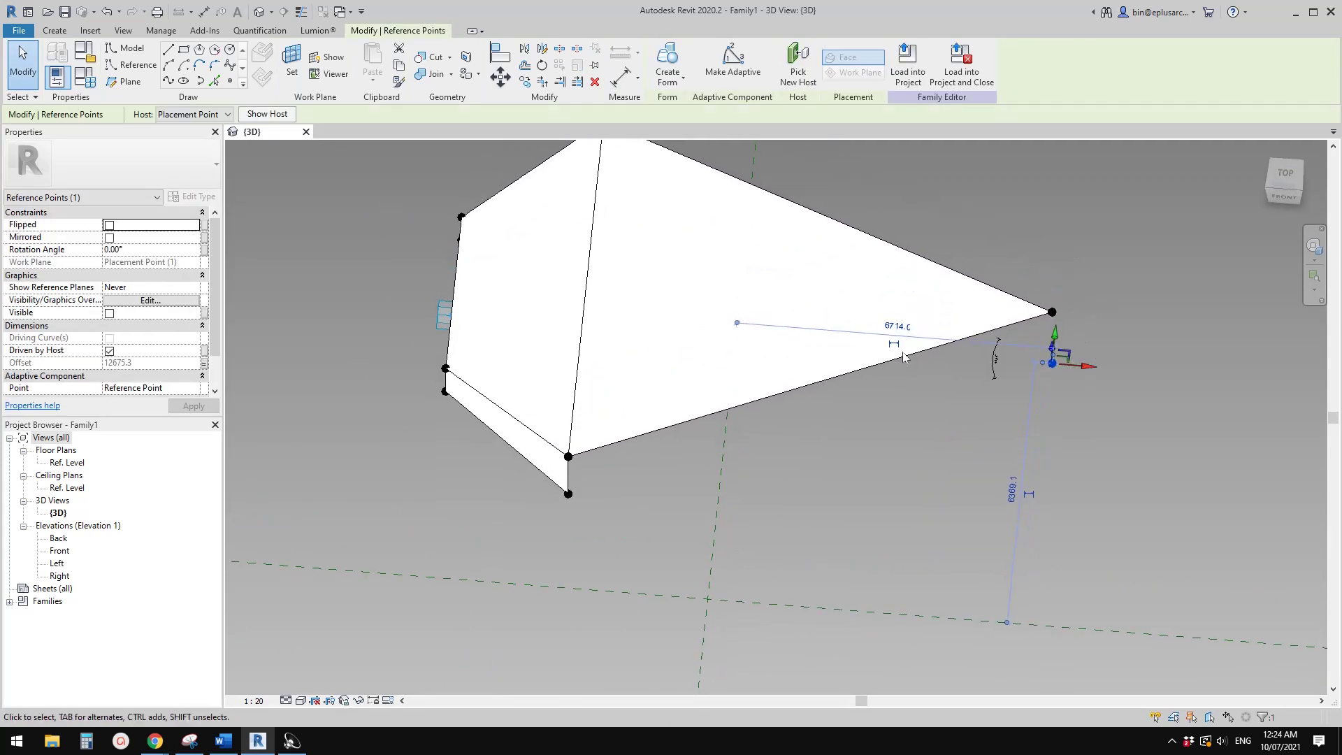
drag(1092, 368, 1129, 386)
scroll(1128, 387, down, 3)
shift+middle_drag(1102, 398, 1150, 400)
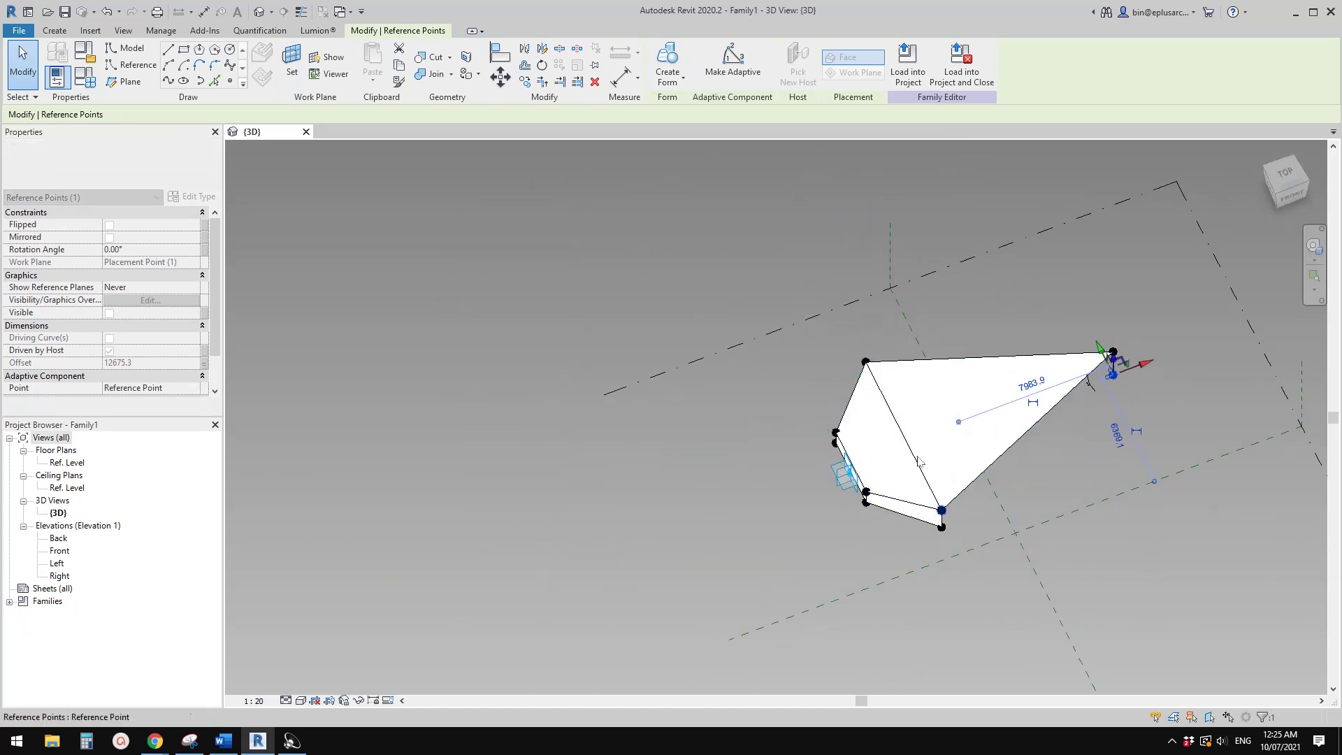
middle_drag(1071, 415, 1005, 419)
scroll(1006, 419, up, 1)
drag(1089, 365, 1023, 368)
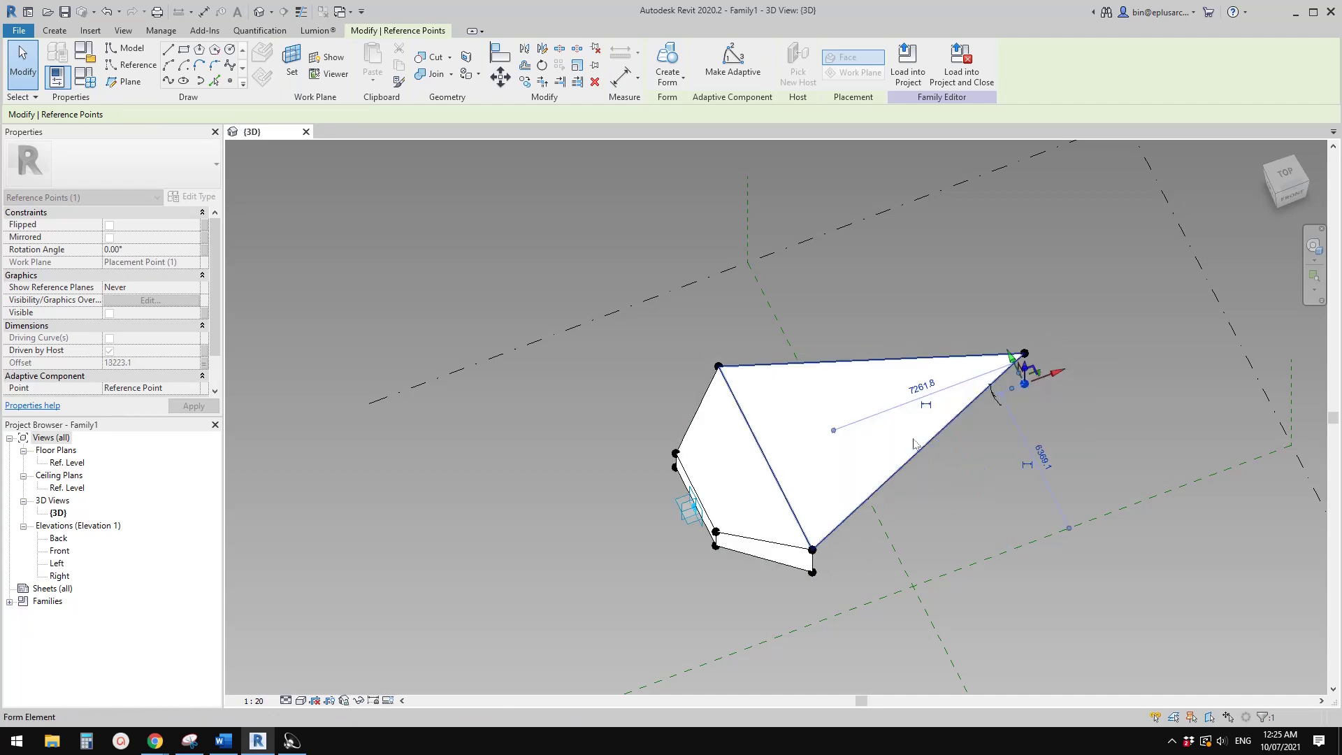
- Check the D2 and W2 values in the family types against the adjusted petal
shift+middle_drag(1022, 368, 727, 500)
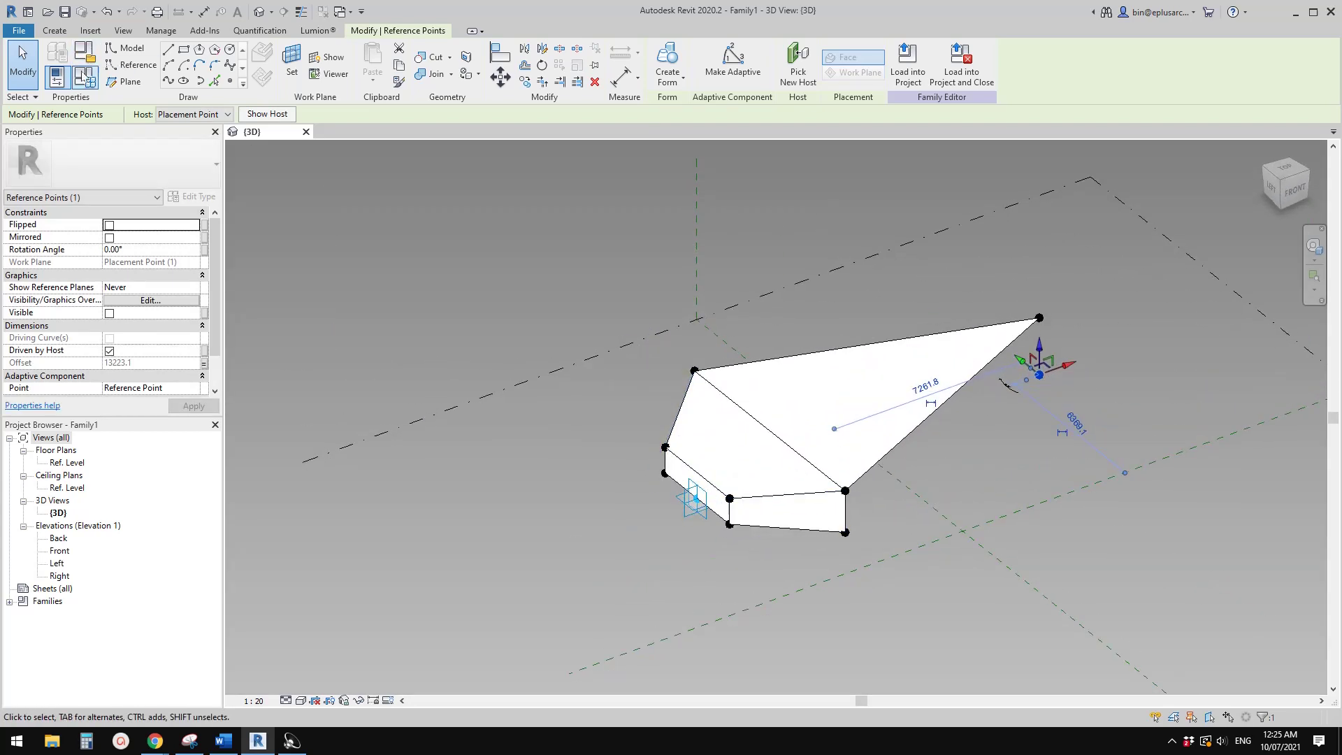
click(84, 75)
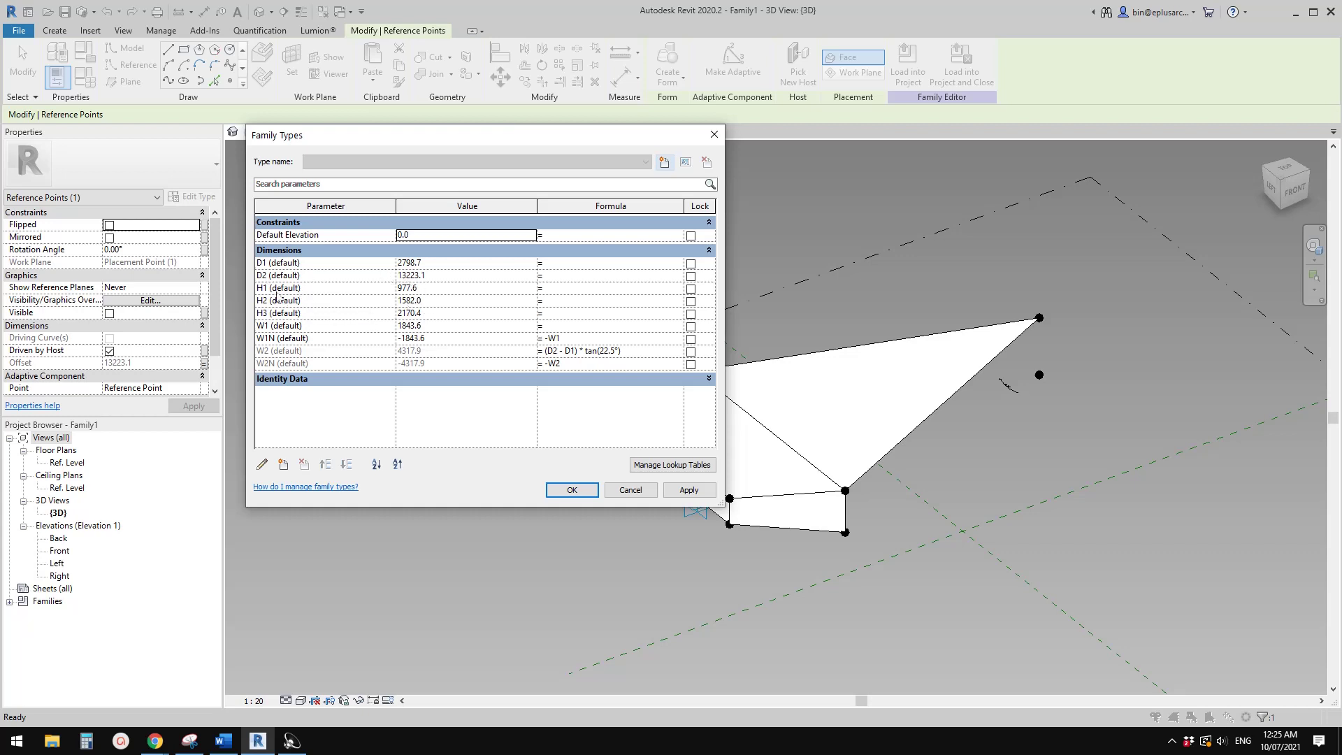
click(713, 135)
key(Escape)
- Raise the petal's upper shoulder point to a height of about 2072 and the tip point to about 3365
shift+middle_drag(825, 510, 771, 343)
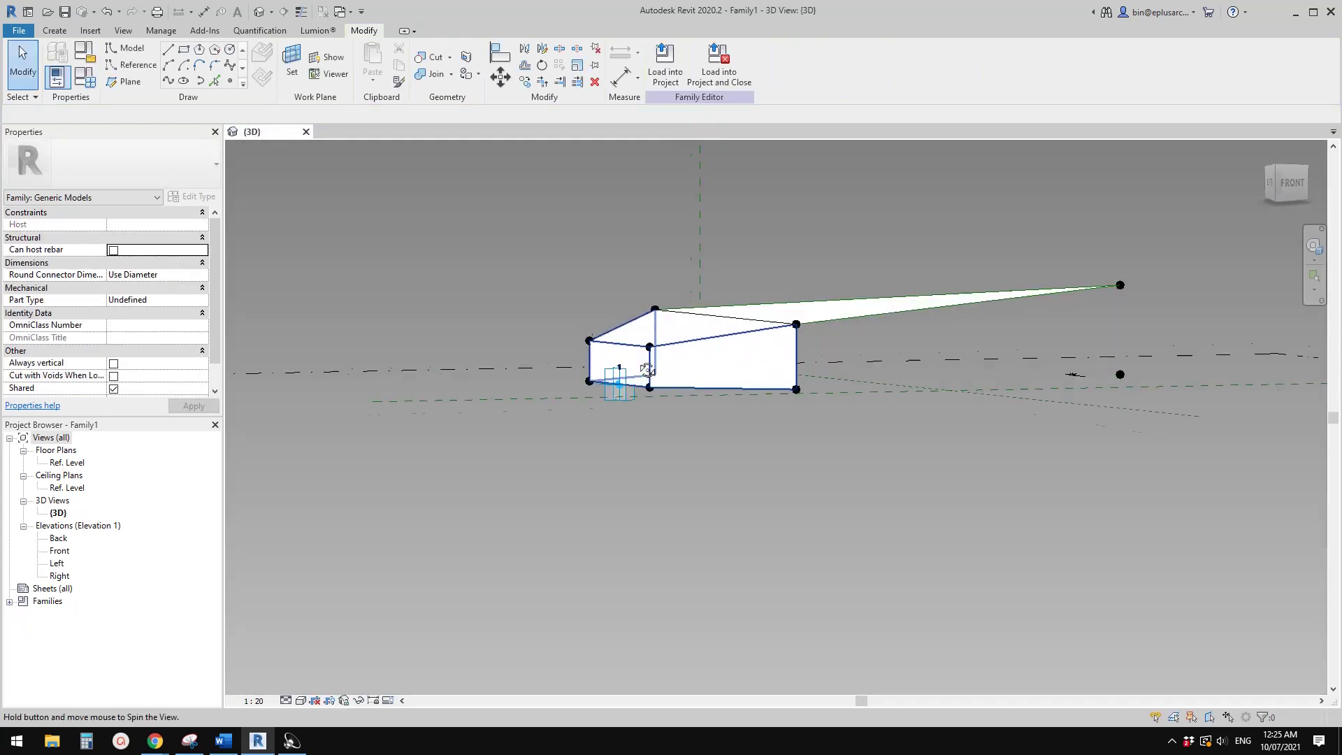
click(794, 326)
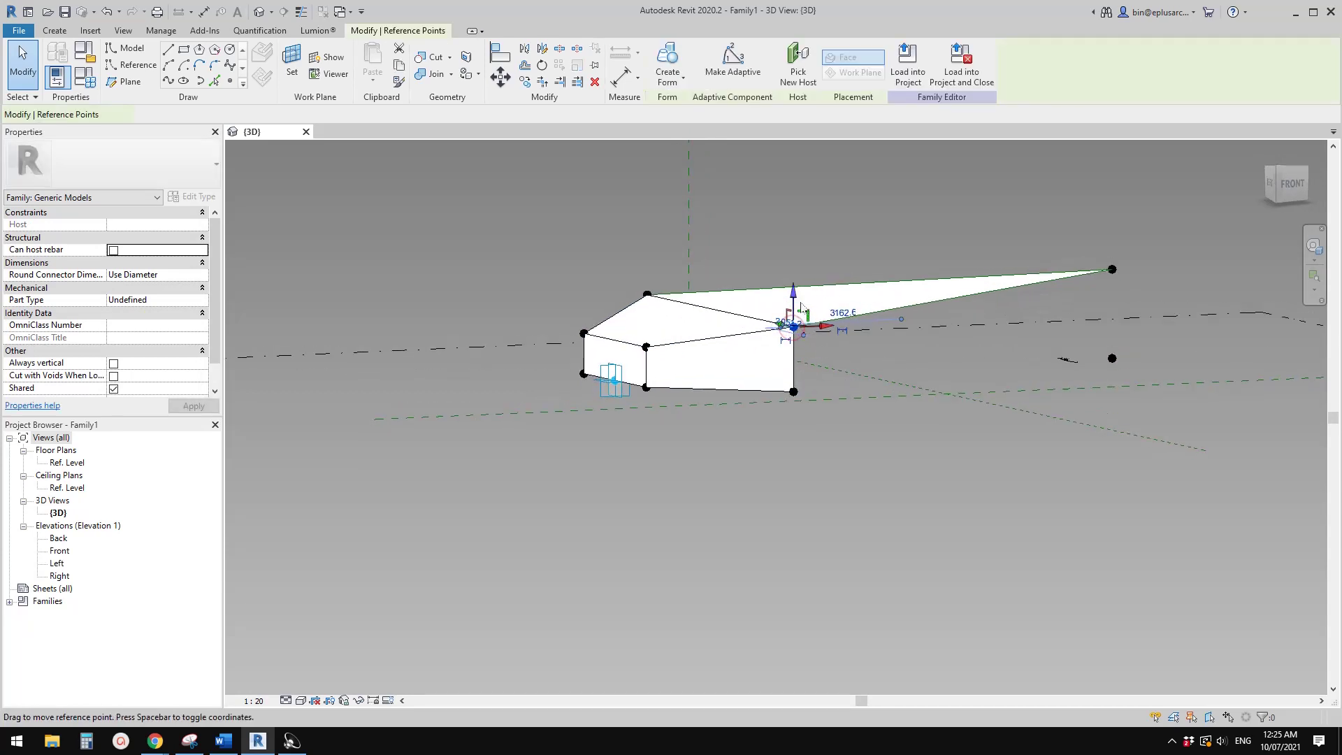
drag(795, 293, 795, 272)
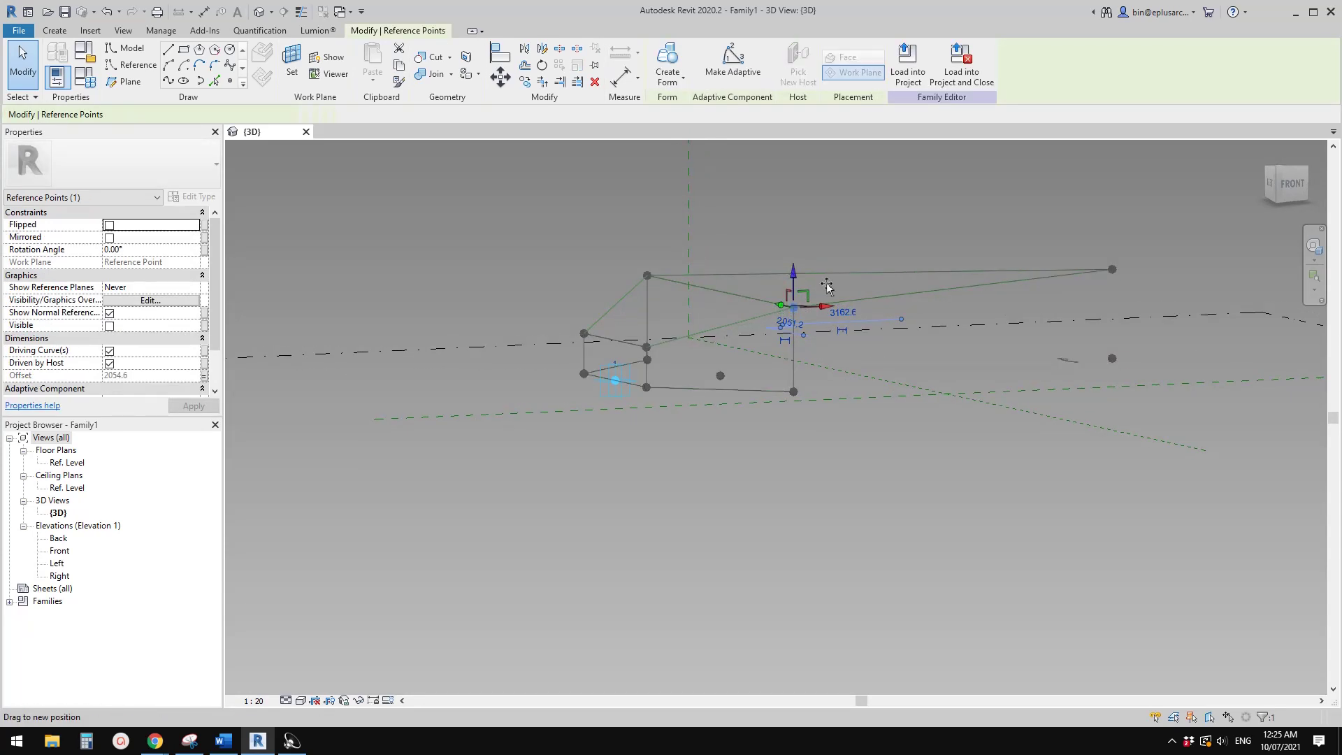
click(1112, 269)
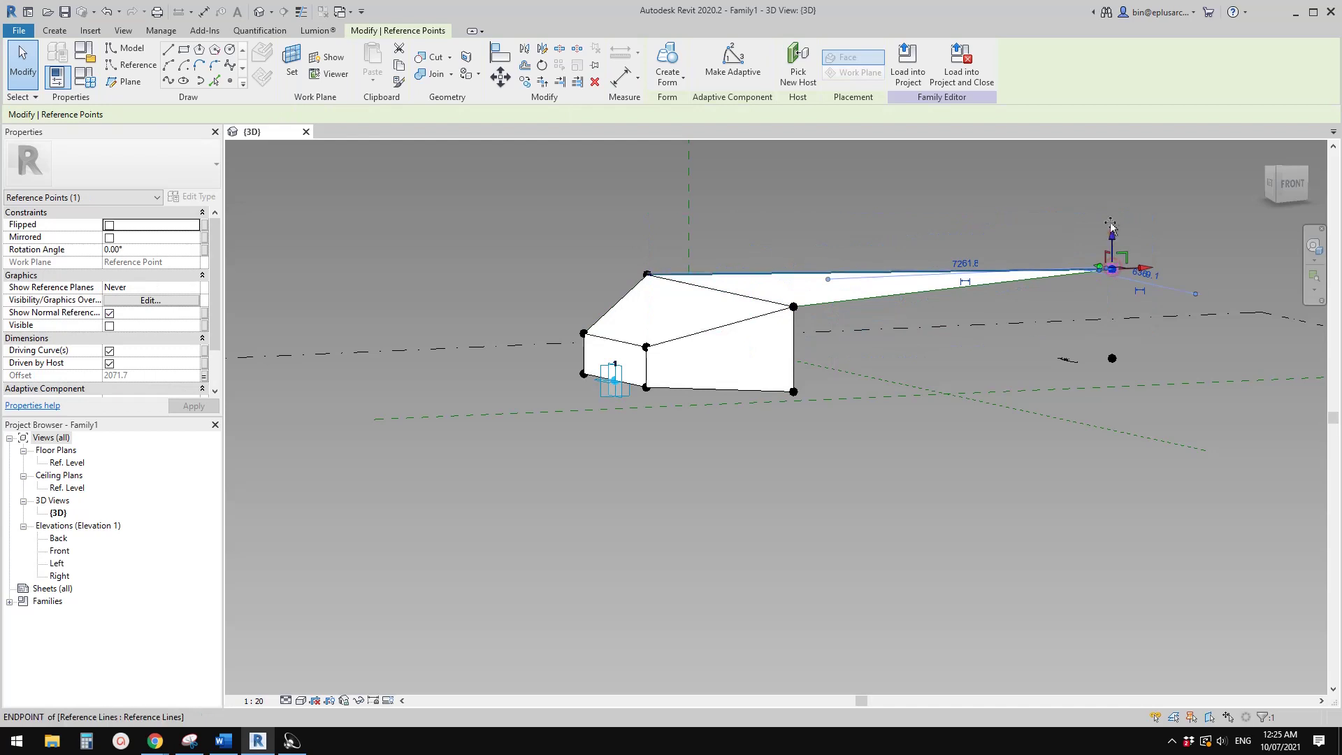
drag(1110, 189, 1109, 184)
shift+middle_drag(979, 250, 778, 390)
key(Escape)
scroll(671, 356, up, 3)
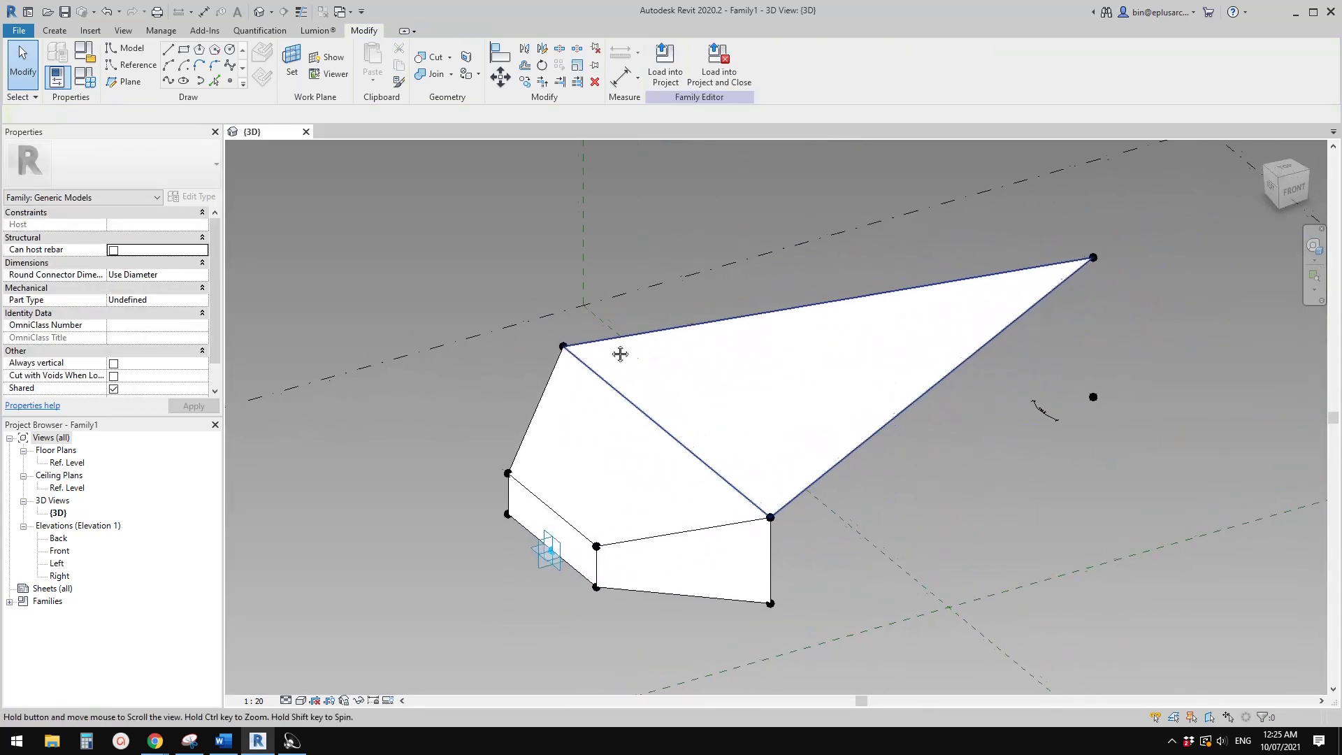
- Set the D2 parameter to 12000 in the family types and apply it
click(57, 77)
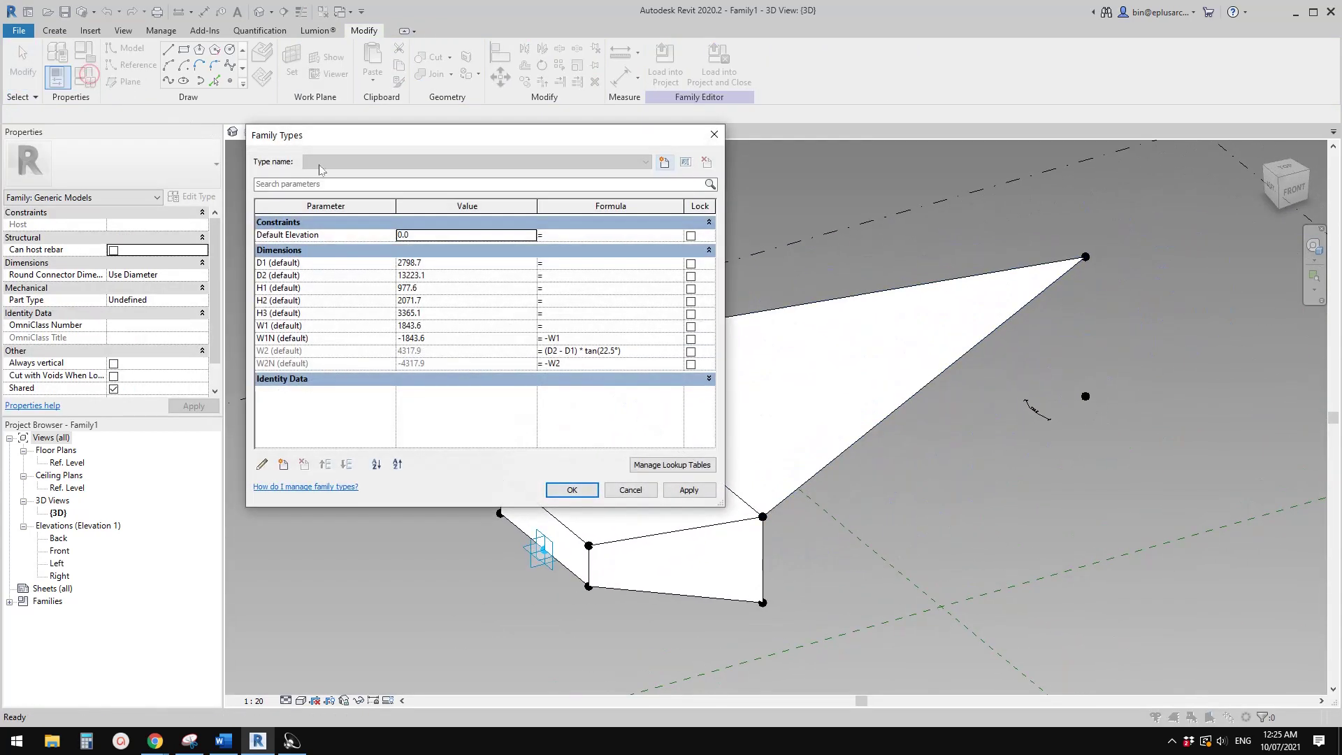
click(410, 277)
text(12000.0)
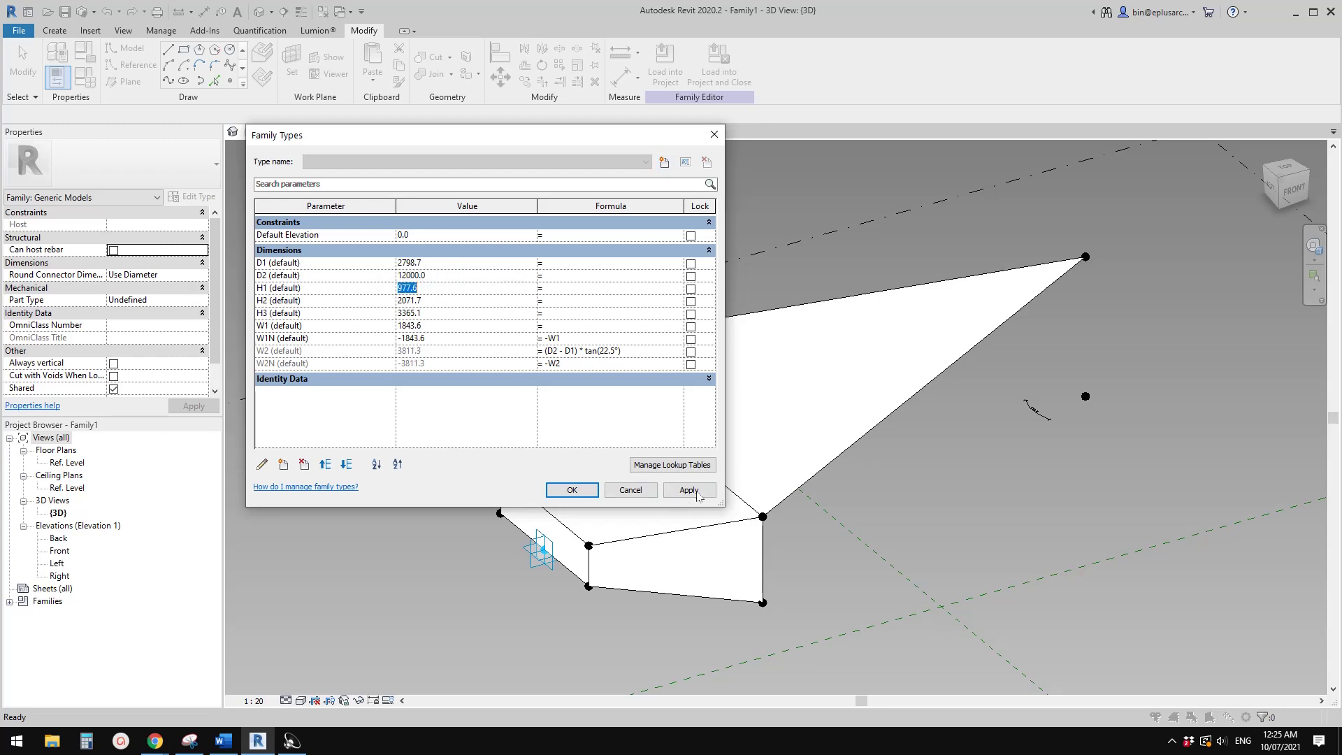
click(689, 490)
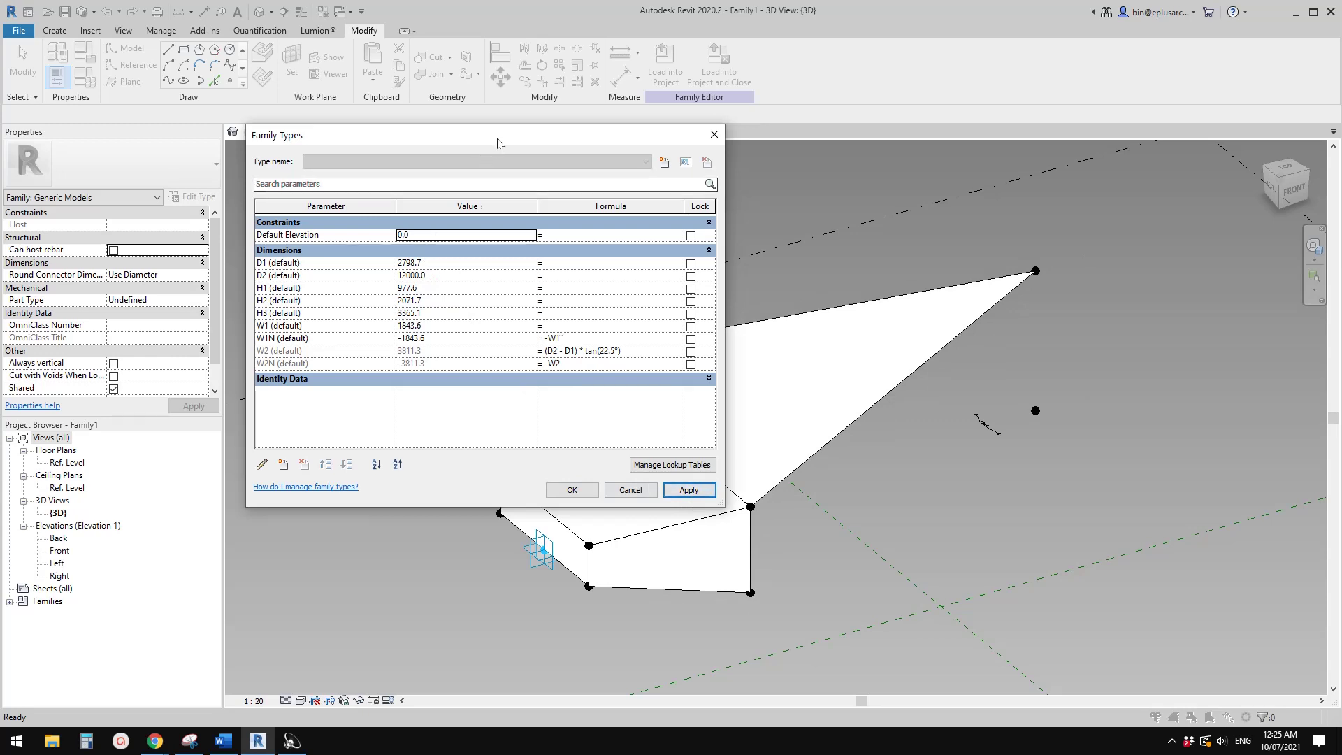
- Give the D1 parameter the formula D2/4 and apply it to the petal
drag(451, 135, 327, 96)
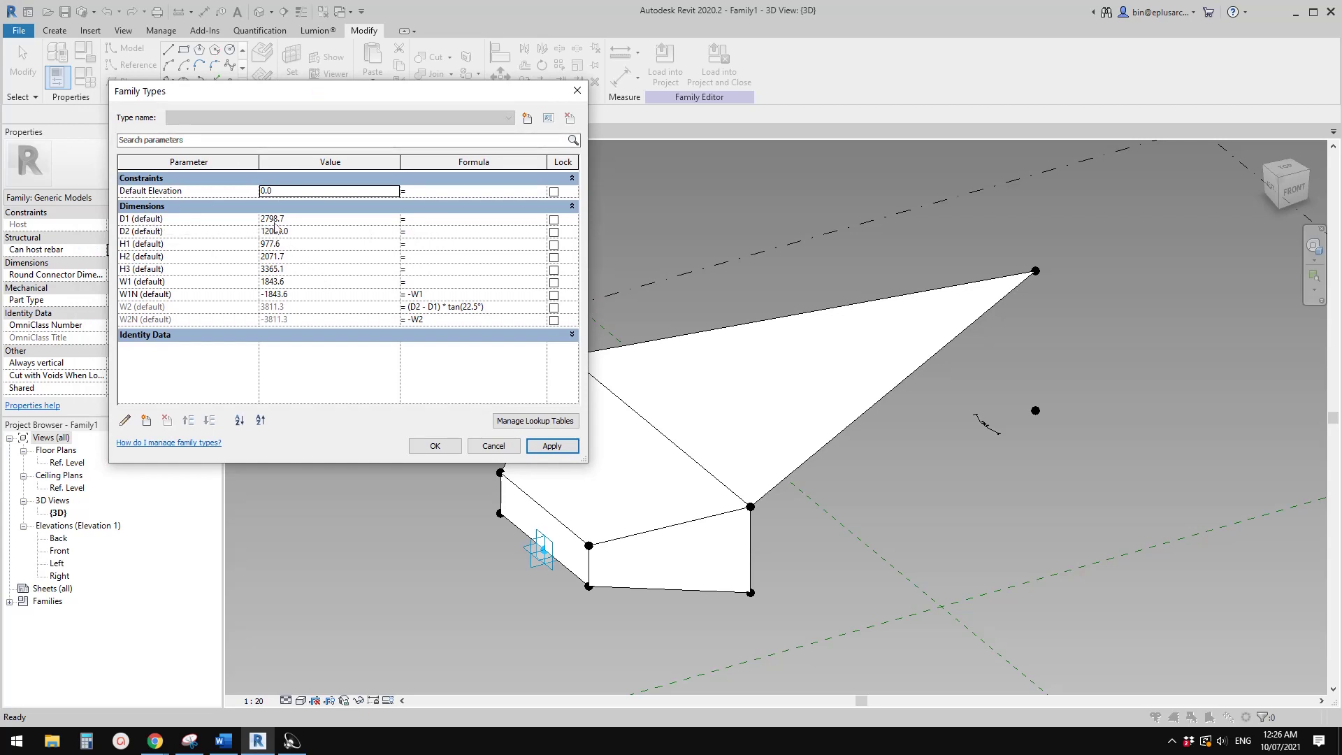
click(409, 221)
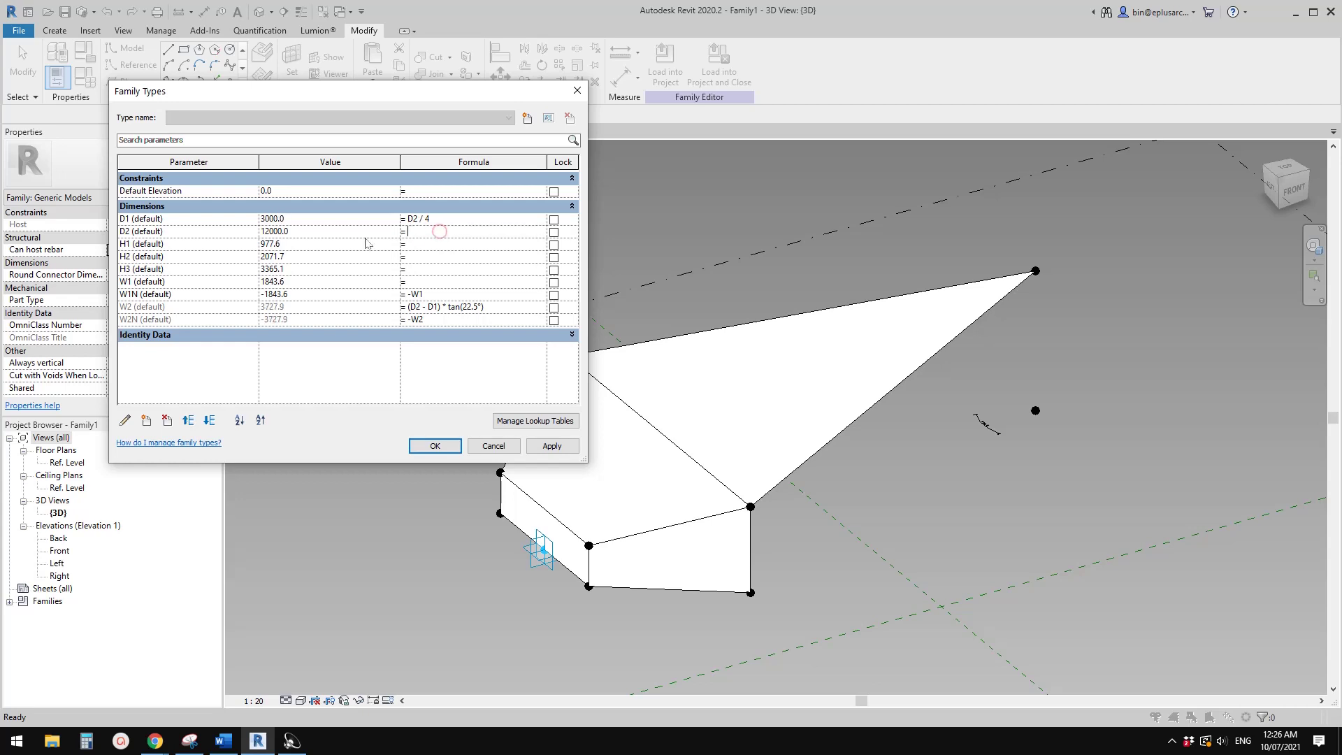
click(551, 446)
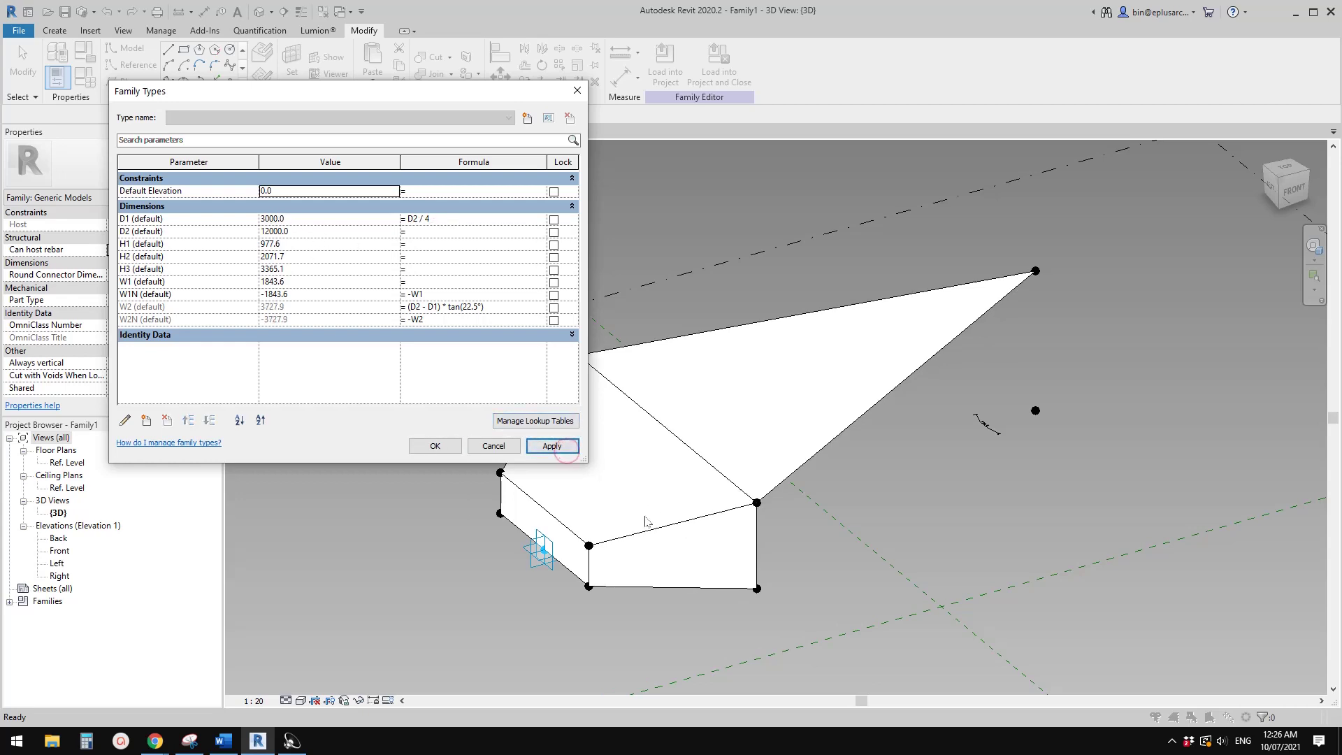
- Change the D1 formula to D2/5 and apply it
click(448, 224)
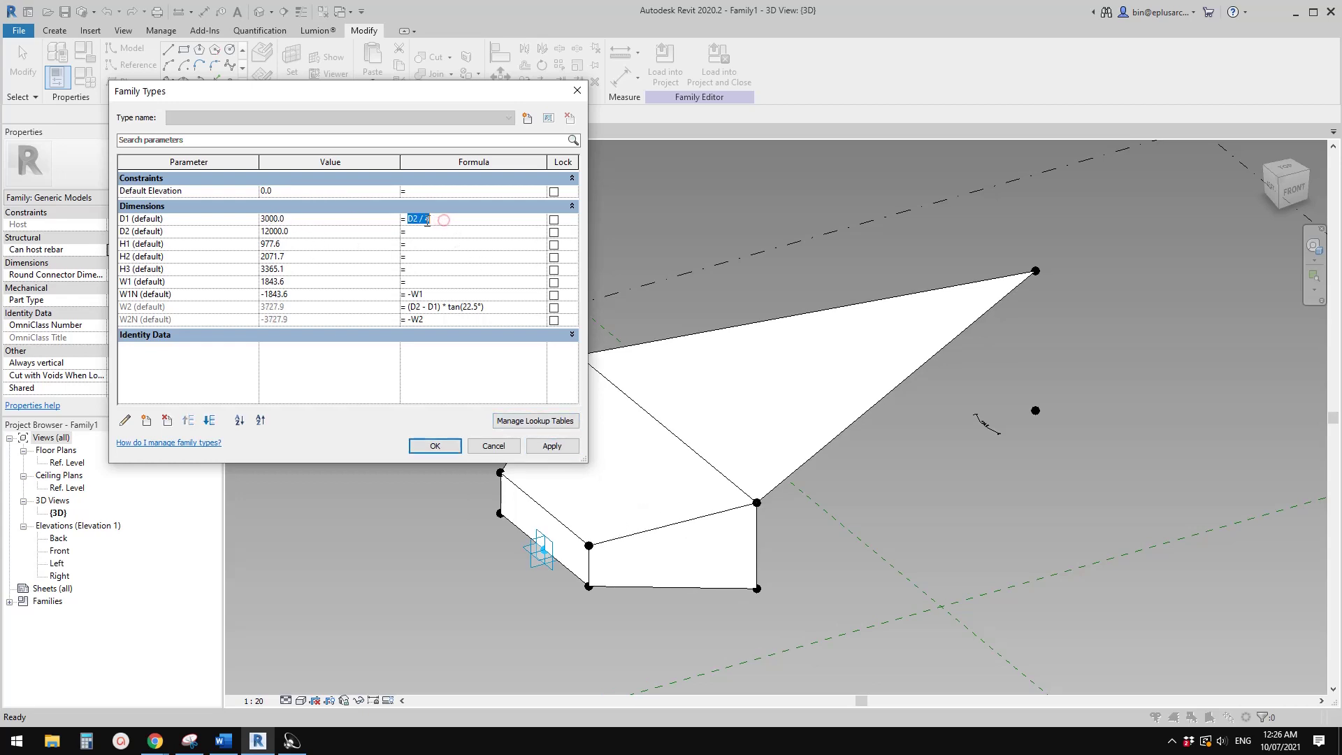
double_click(456, 221)
text(5)
click(559, 446)
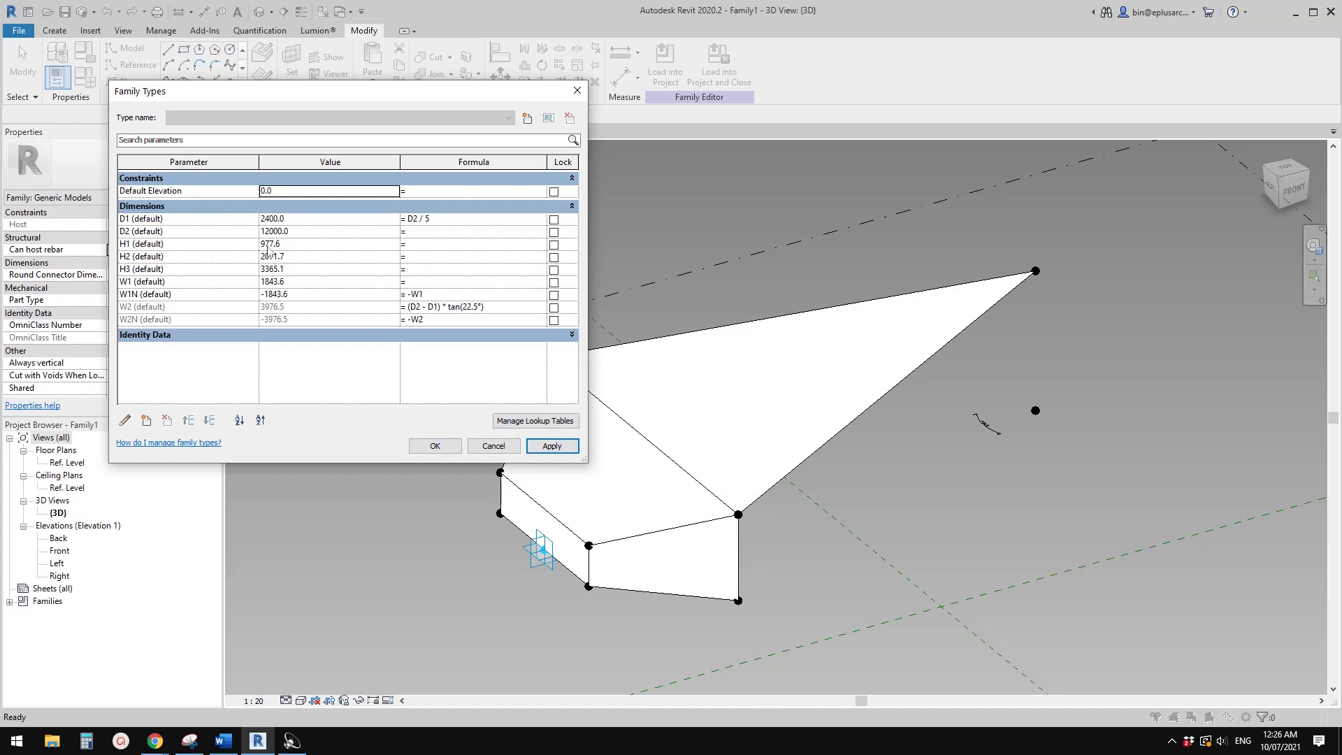
- Give the H1 parameter the formula D2/12 and the H2 parameter the formula D2/6
click(420, 248)
text(D2/12)
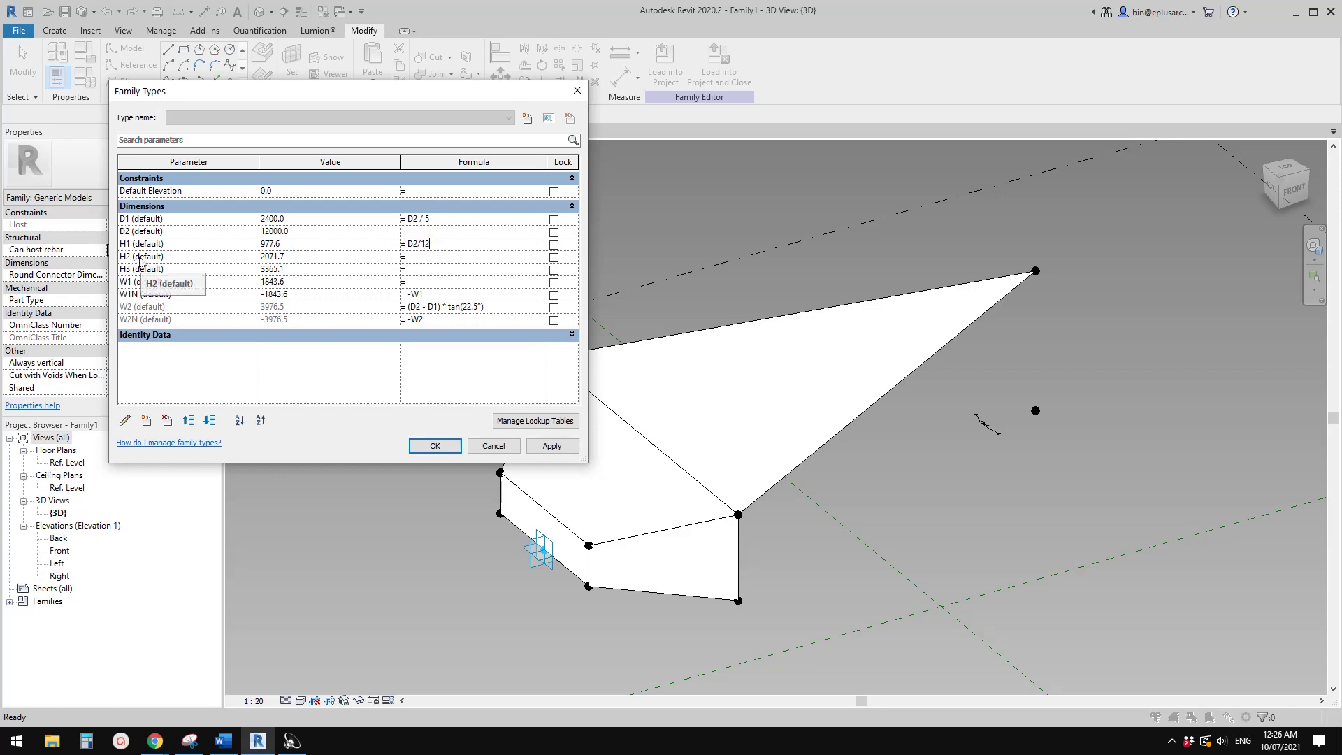
click(425, 258)
text(D2/6)
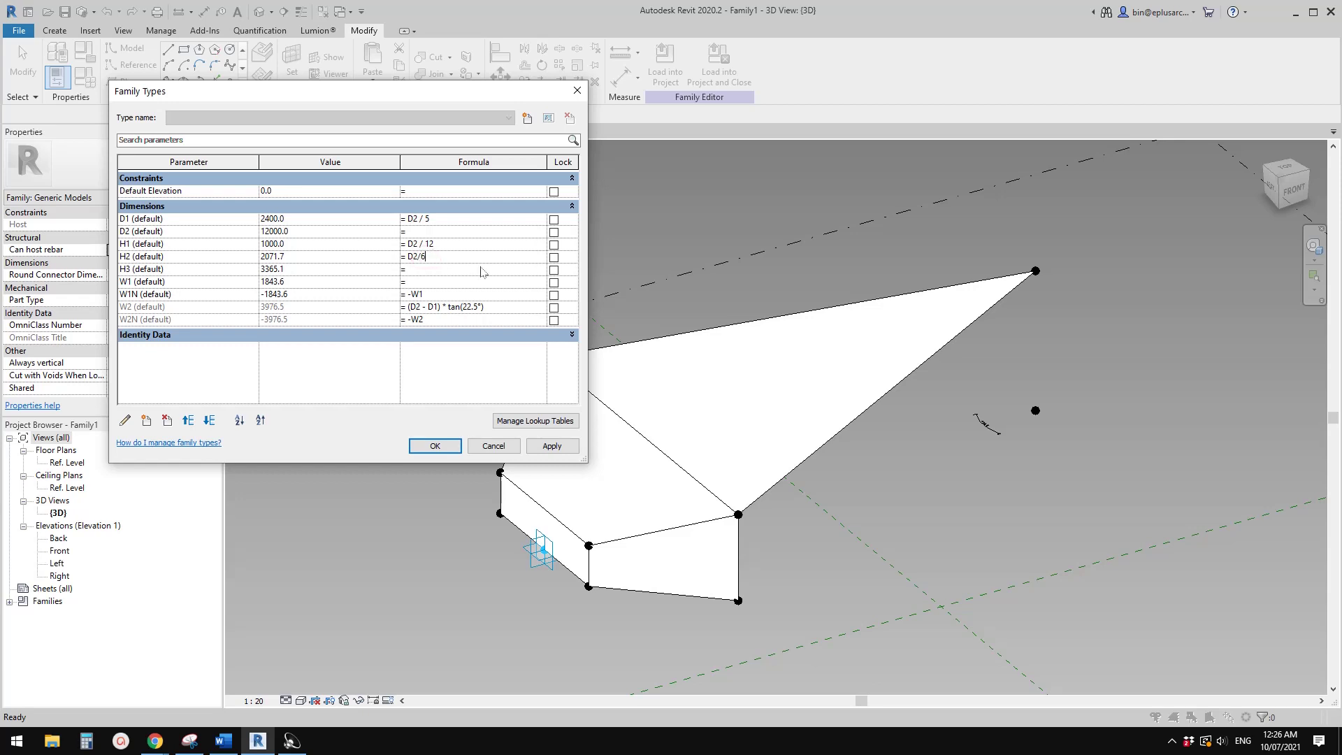
- Give H3 the formula D2/4 and W1 the formula D2/6, and accept the family type changes
click(442, 272)
click(447, 281)
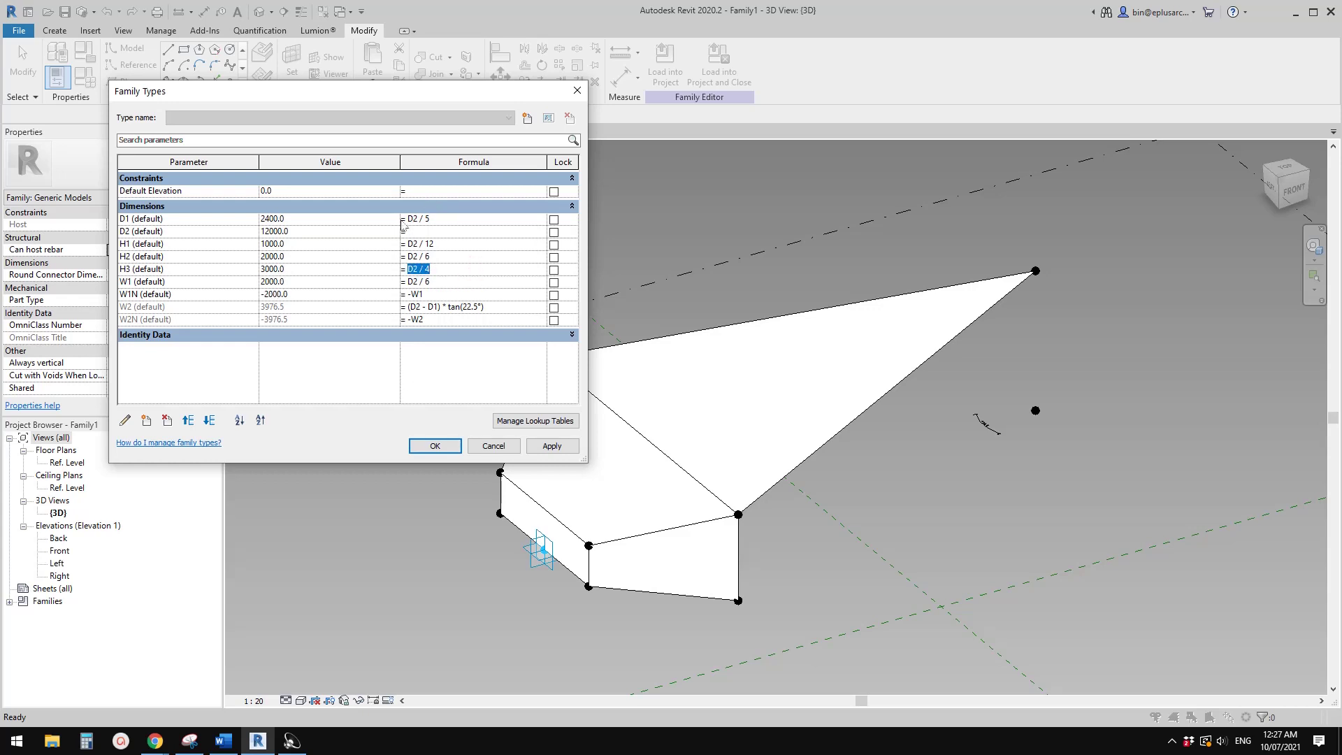
drag(433, 95, 410, 89)
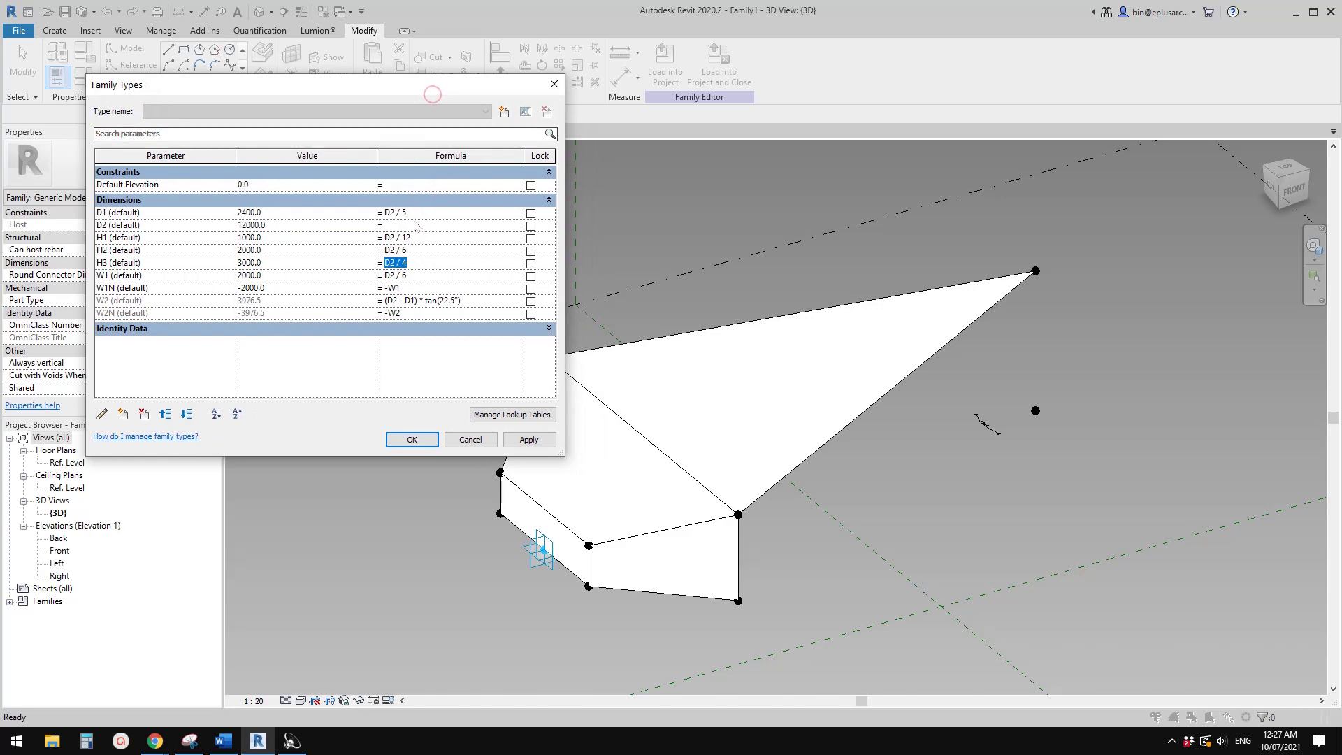
click(527, 443)
click(416, 439)
- Test the petal's proportional scaling by moving the reference point beneath the tip outward and back along the petal's length
shift+middle_drag(728, 443, 955, 532)
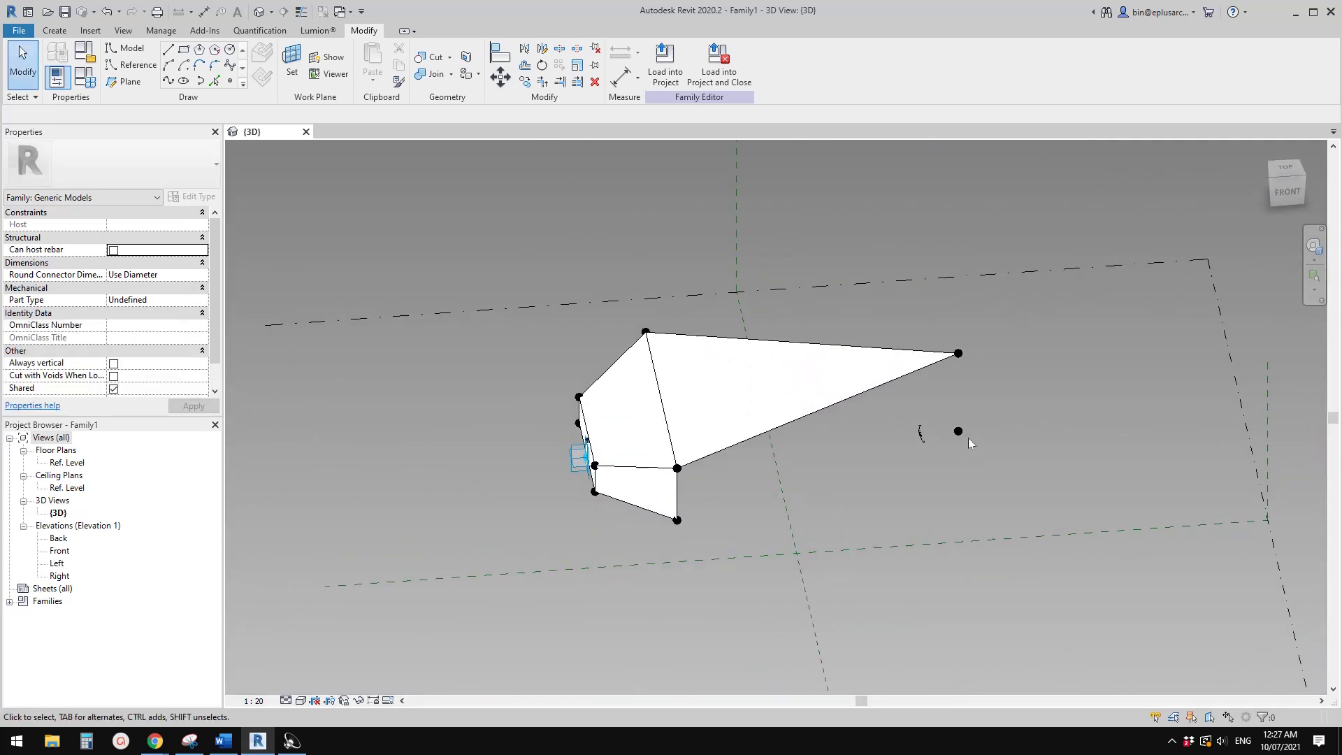
click(957, 431)
shift+middle_drag(964, 430, 994, 471)
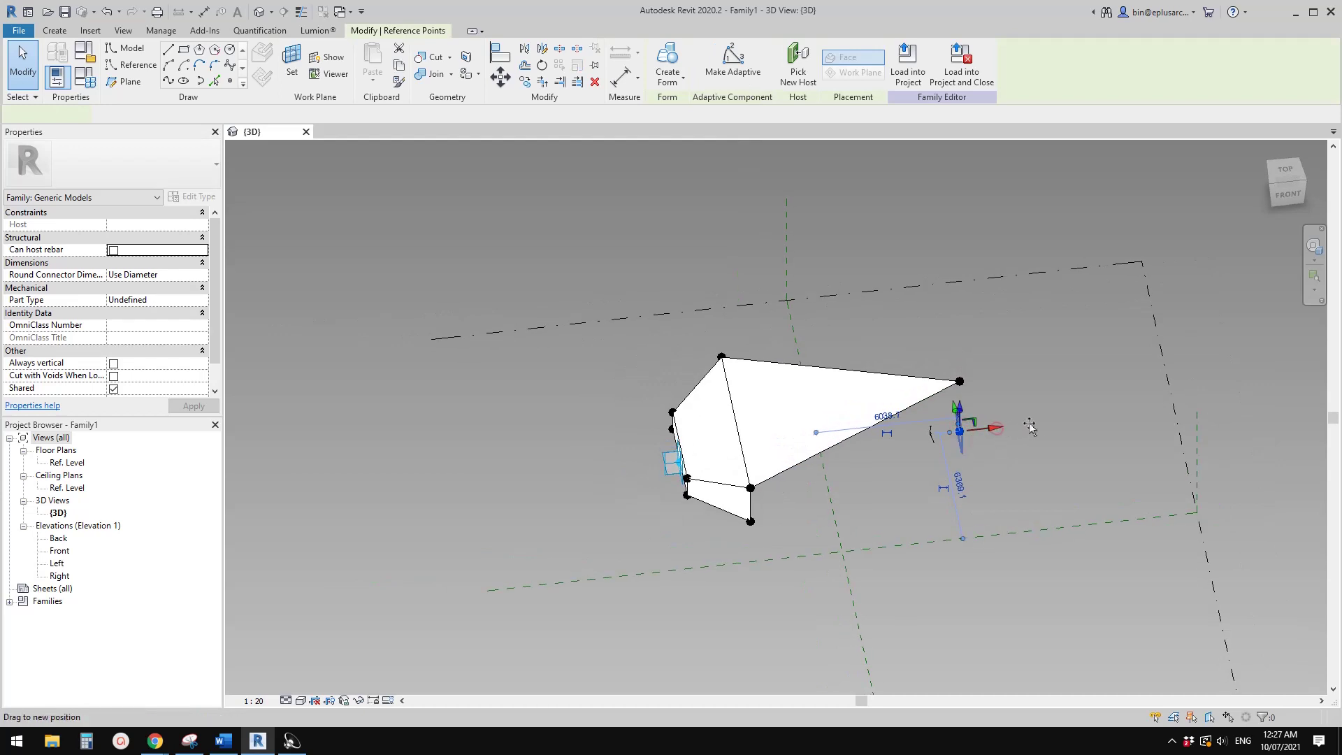
mouse_move(1090, 420)
mouse_down()
mouse_move(1183, 409)
mouse_move(906, 449)
mouse_move(741, 454)
mouse_move(838, 457)
mouse_move(958, 419)
mouse_move(1133, 391)
mouse_move(1263, 394)
mouse_move(930, 406)
mouse_move(871, 448)
mouse_move(1229, 384)
mouse_move(1013, 419)
mouse_move(1047, 428)
mouse_move(1203, 399)
mouse_move(1067, 423)
mouse_up()
shift+middle_drag(967, 440, 878, 467)
click(1088, 480)
middle_drag(849, 528, 784, 536)
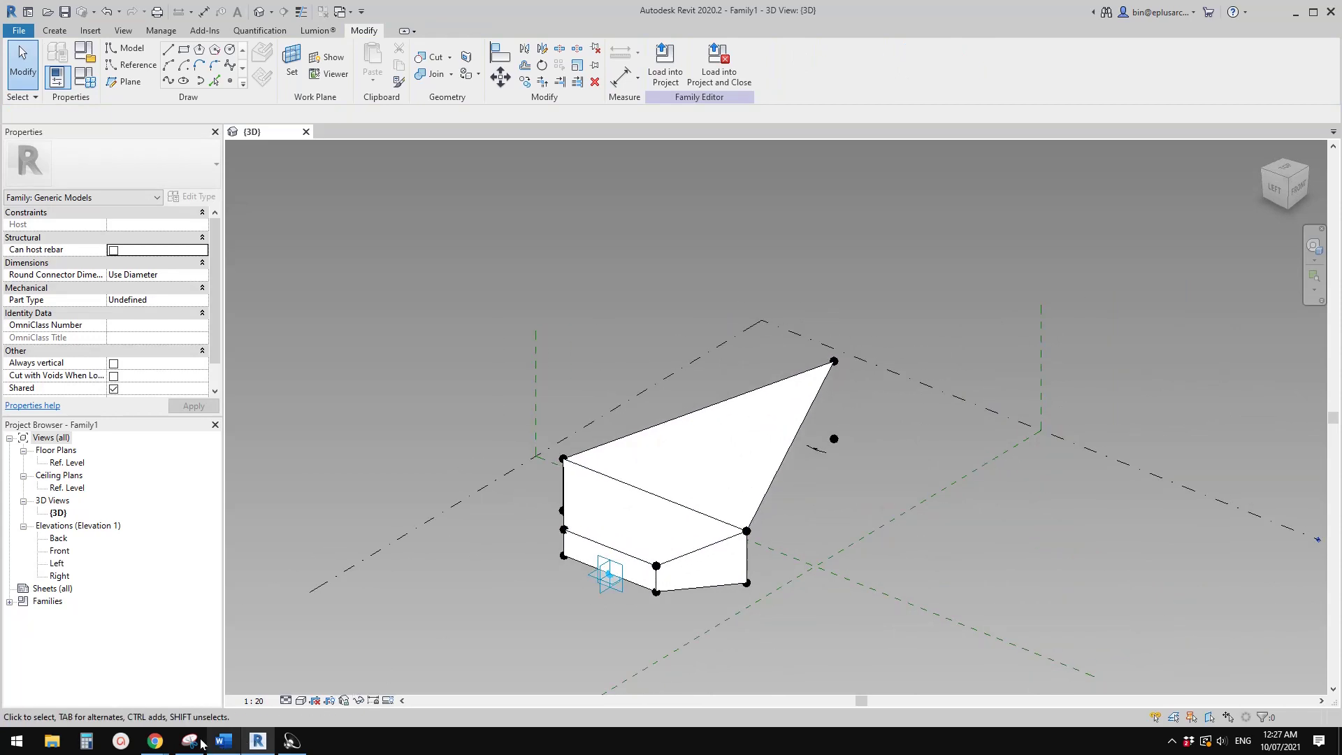
middle_drag(718, 598, 728, 589)
- Compare the petal with the Mercedes-Benz Stadium roof photo in the Dezeen article in Chrome, returning to the Revit 3D view
mouse_move(155, 741)
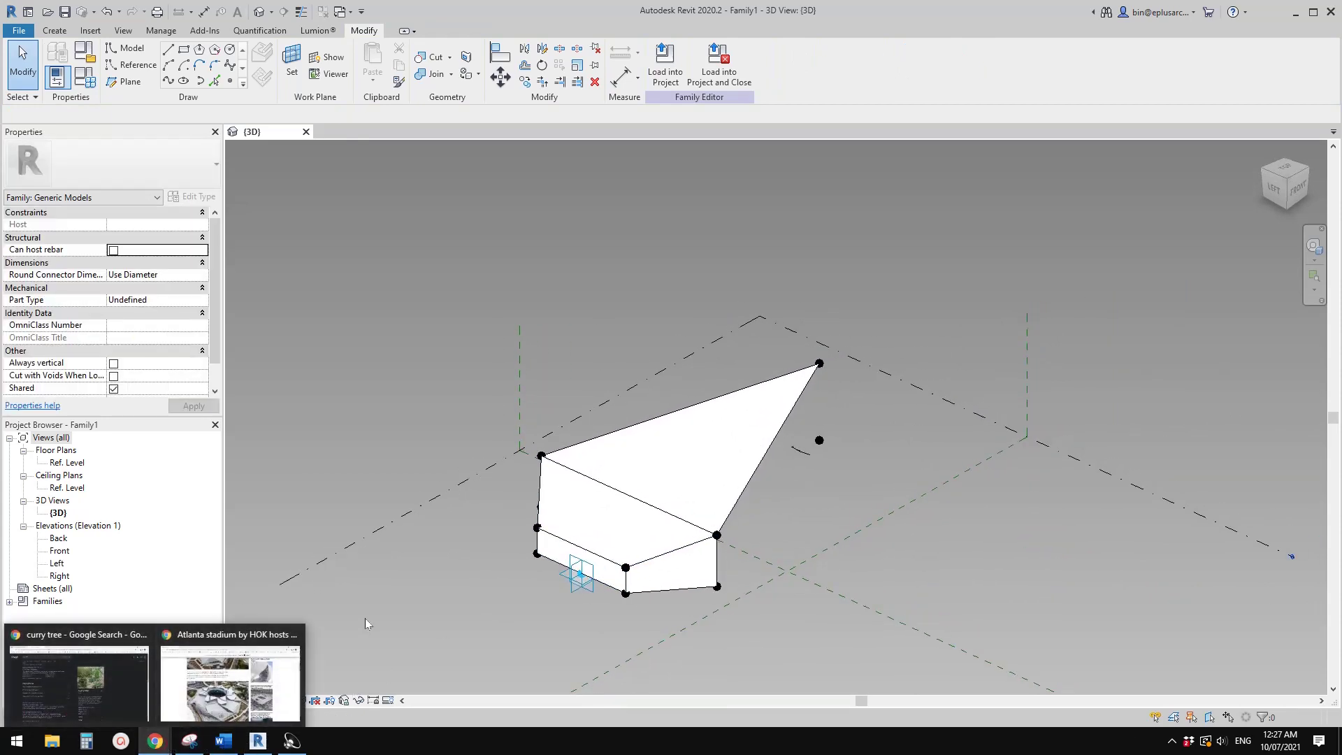
click(225, 691)
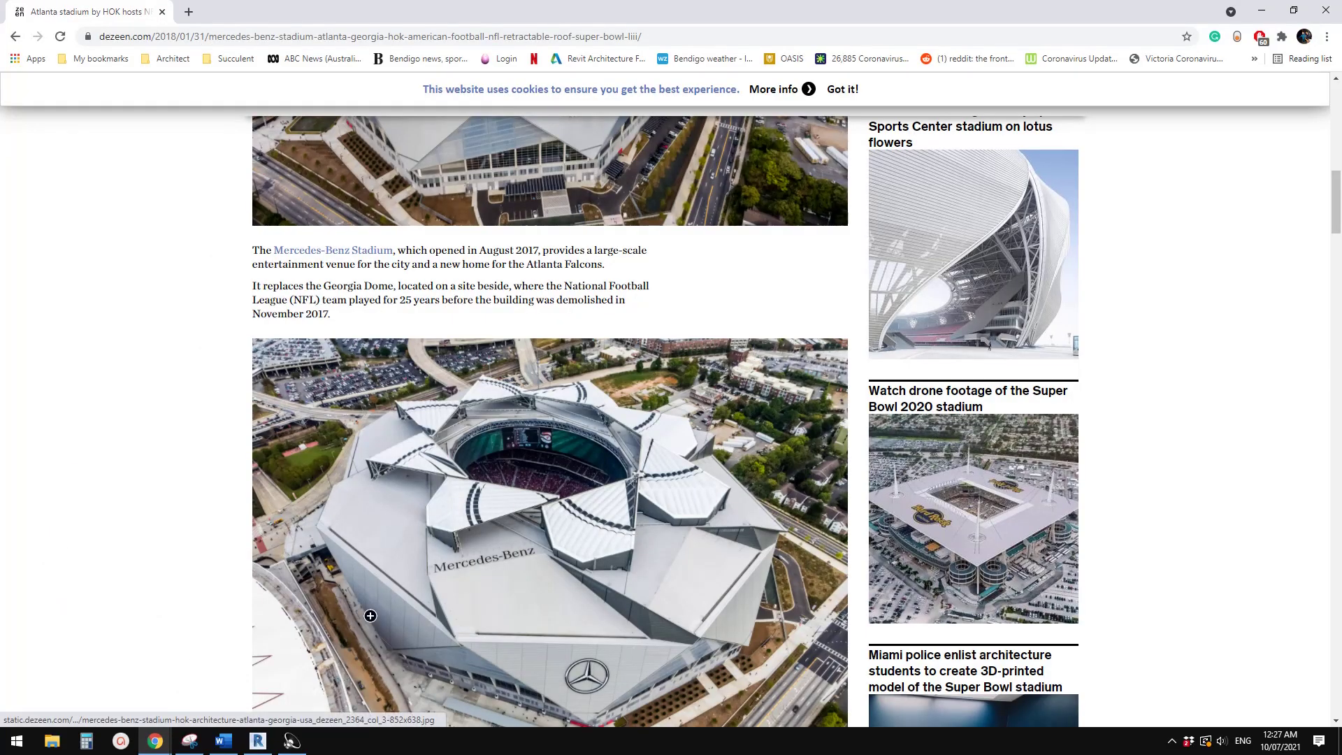
click(257, 741)
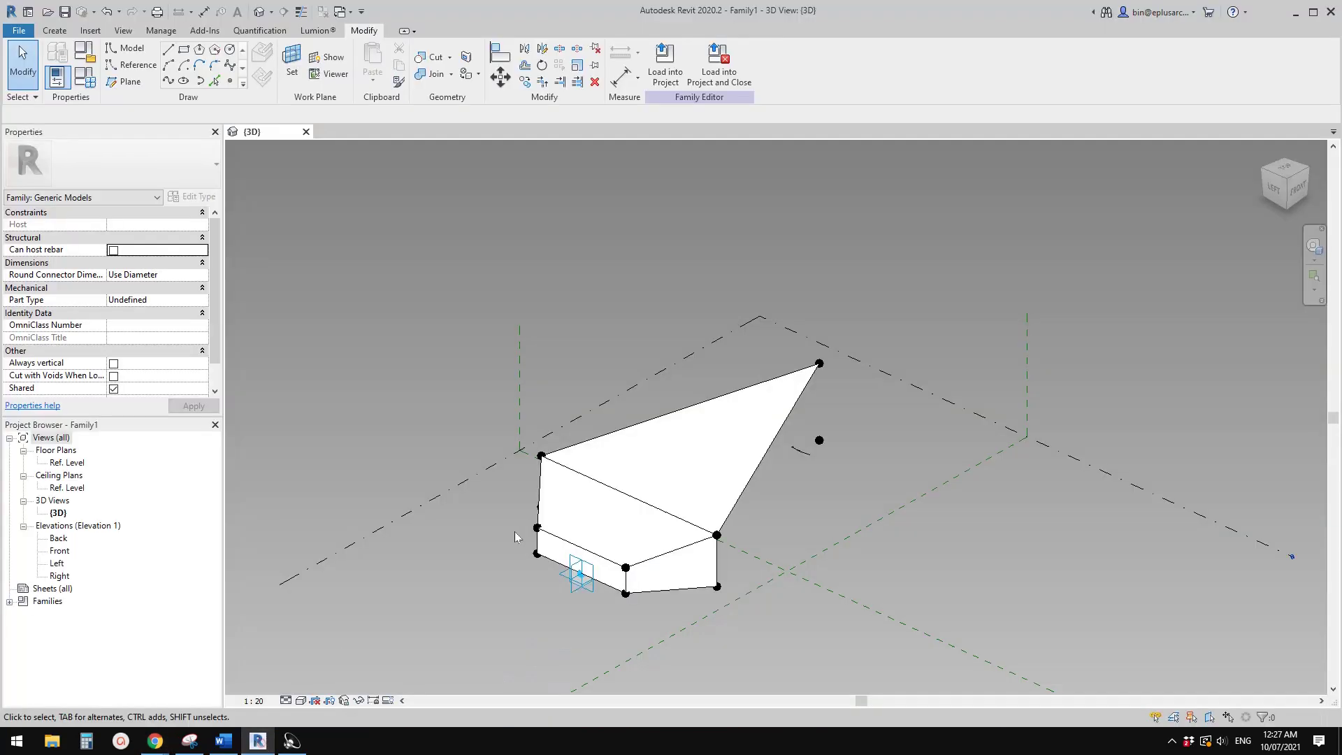
shift+middle_drag(518, 533, 621, 493)
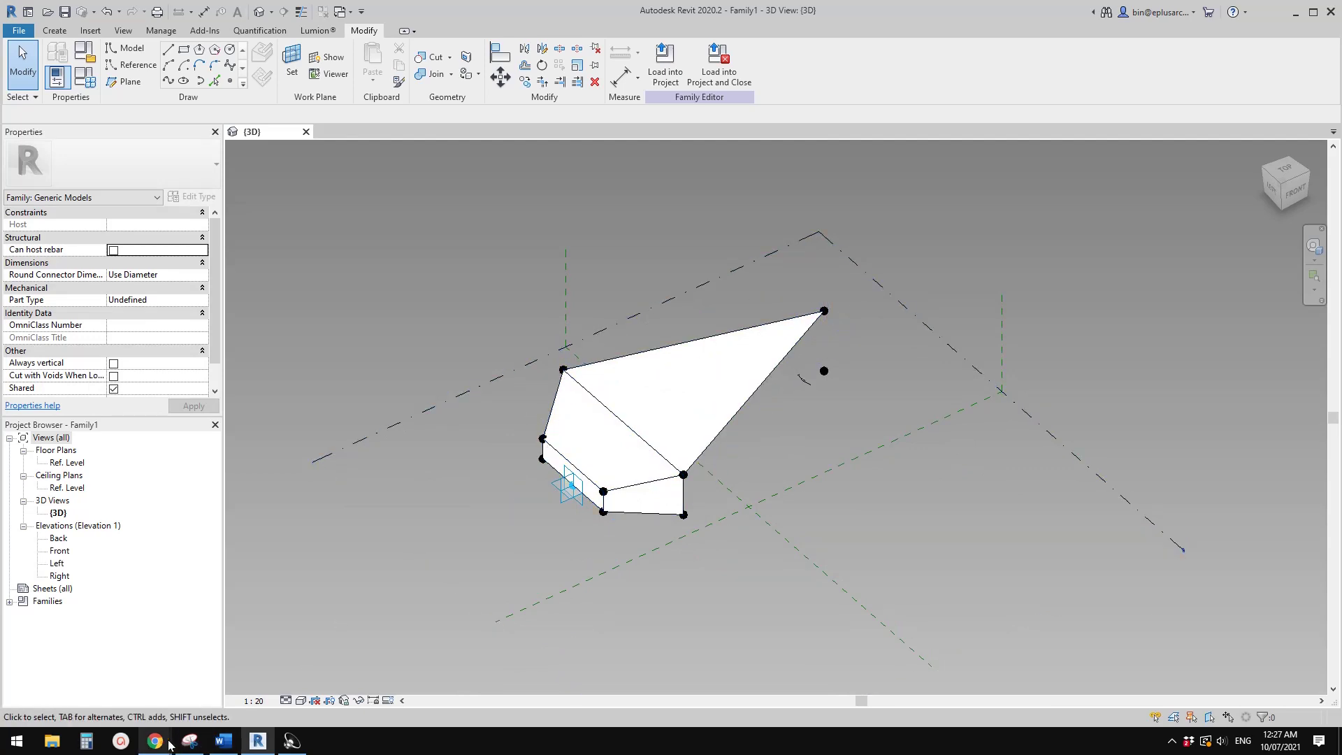
click(231, 682)
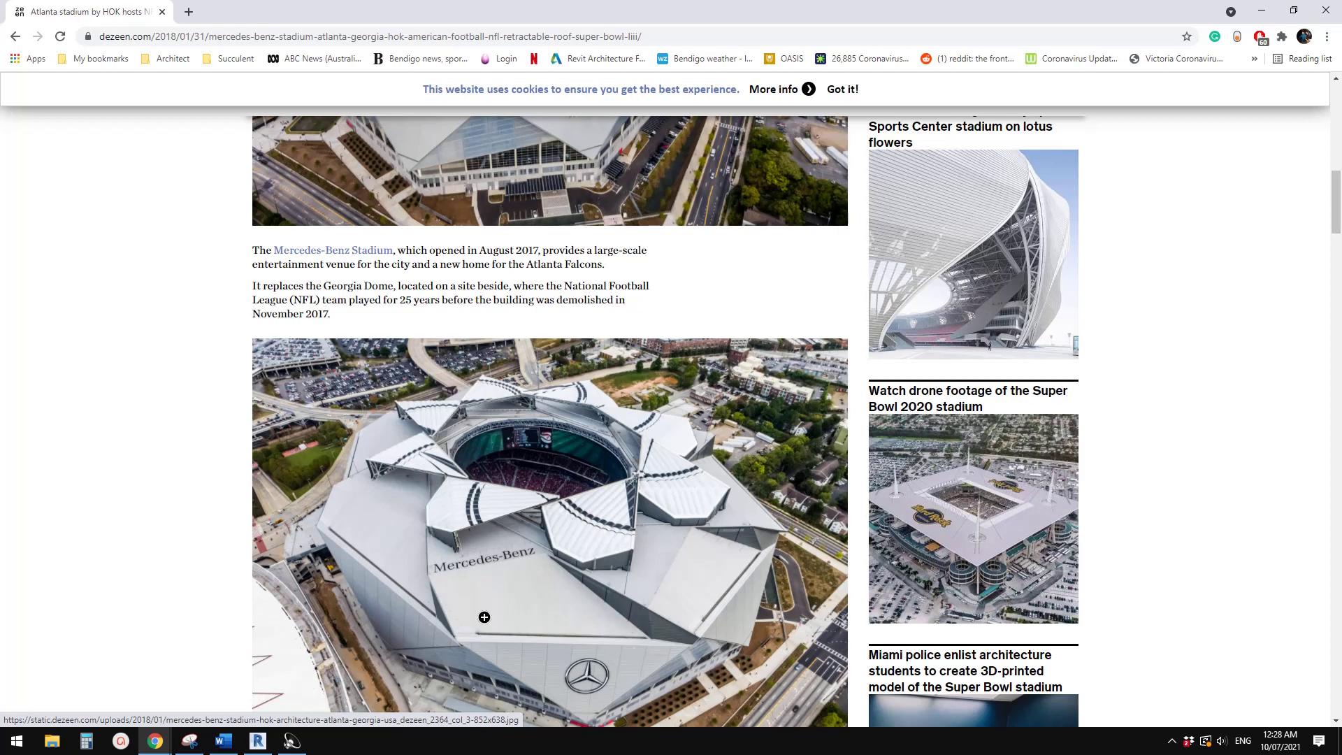
click(258, 741)
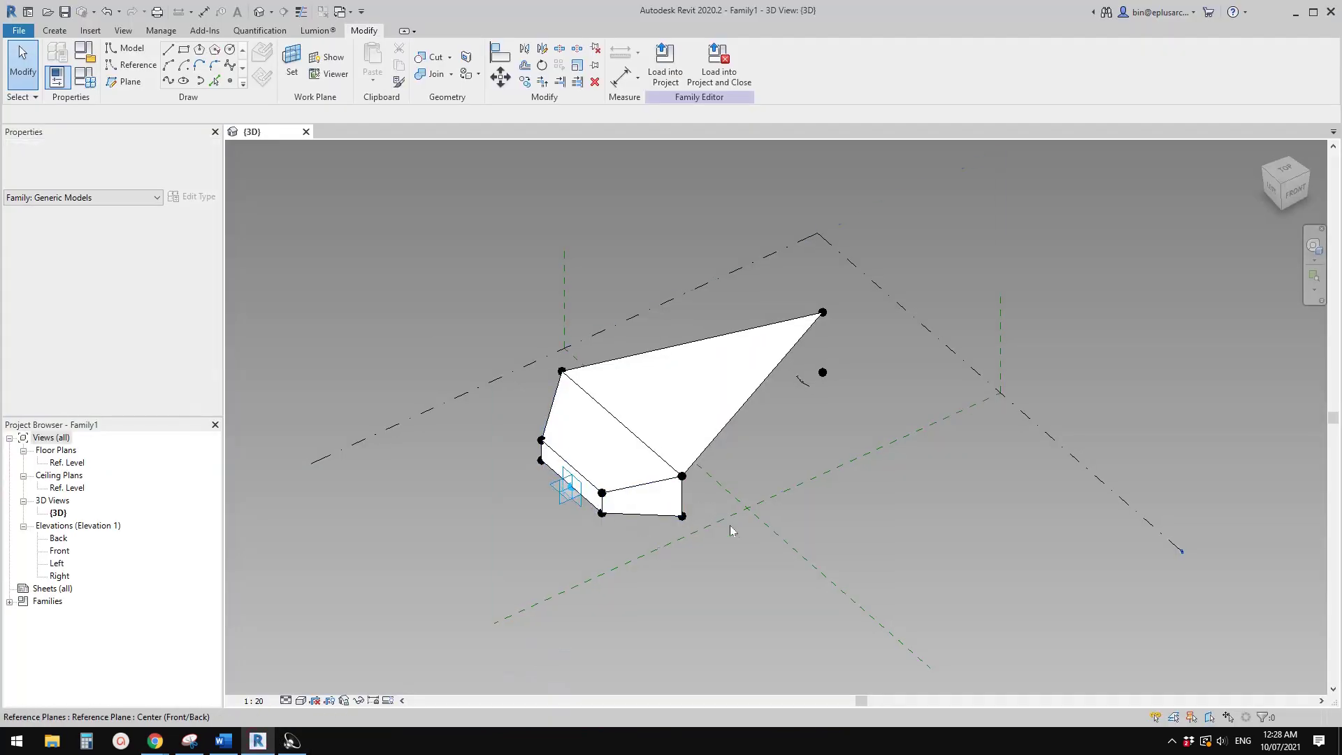
scroll(790, 503, up, 3)
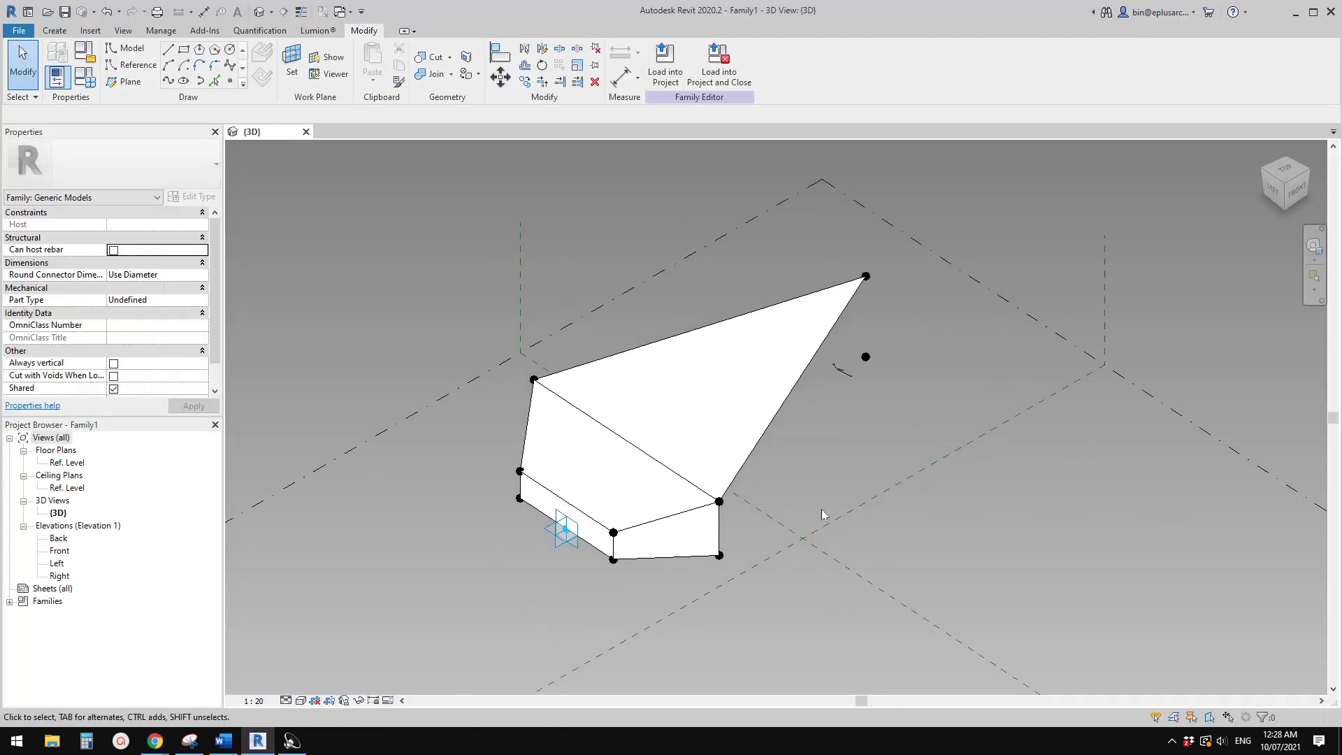
scroll(822, 515, up, 2)
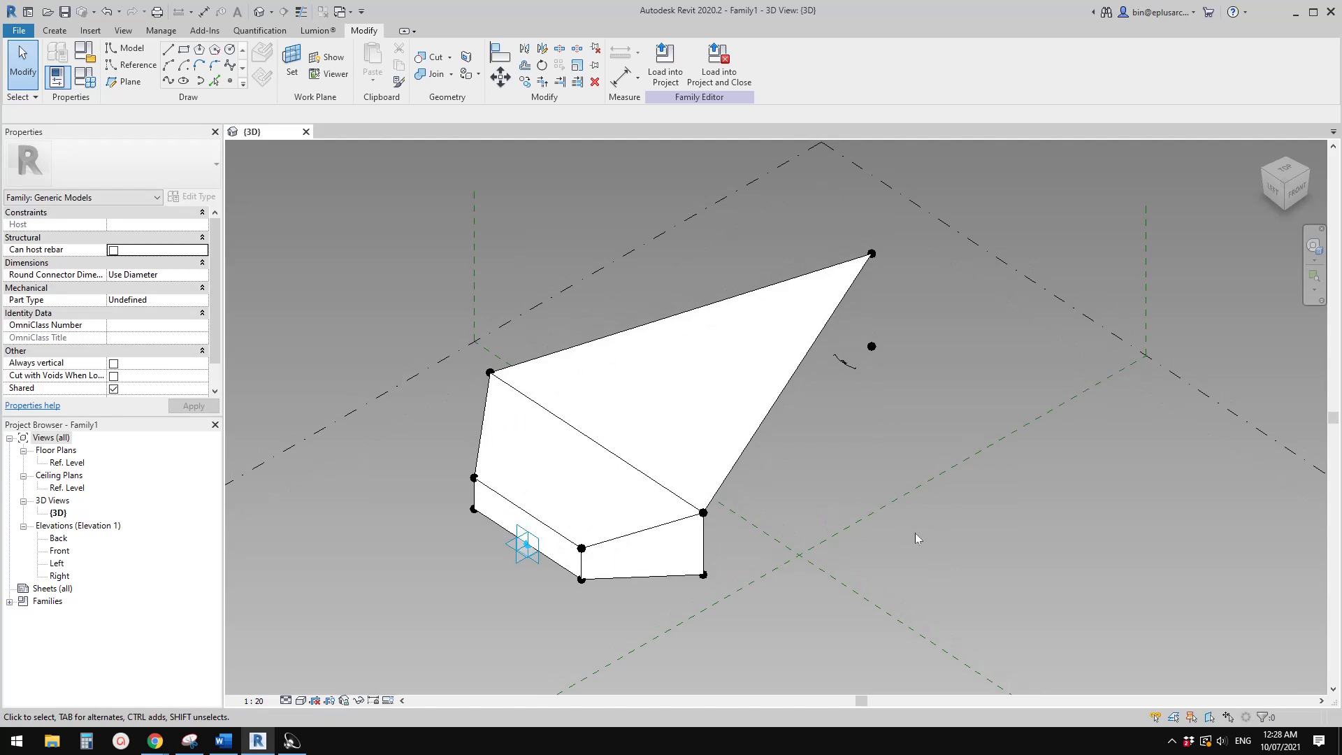